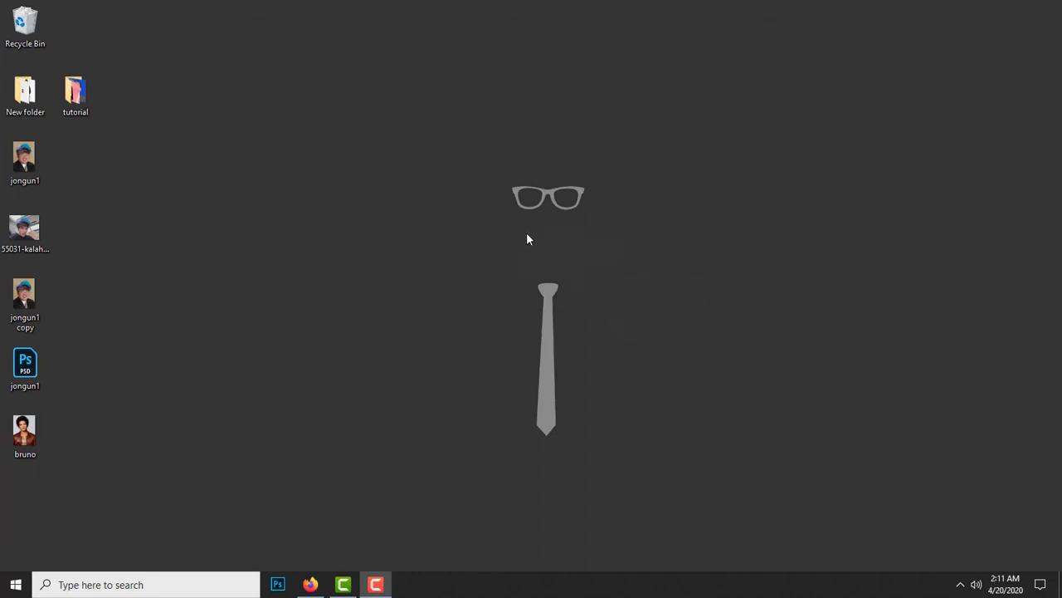
Open the desktop tutorial folder holding the Level 1, Level 2 and Level 3 pictures
click(76, 108)
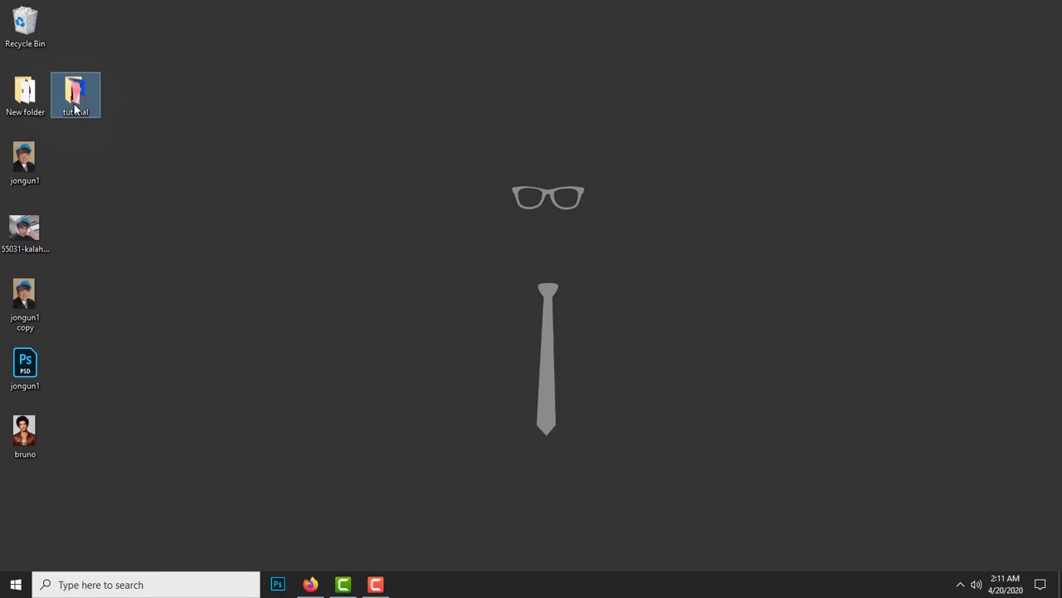
double_click(74, 107)
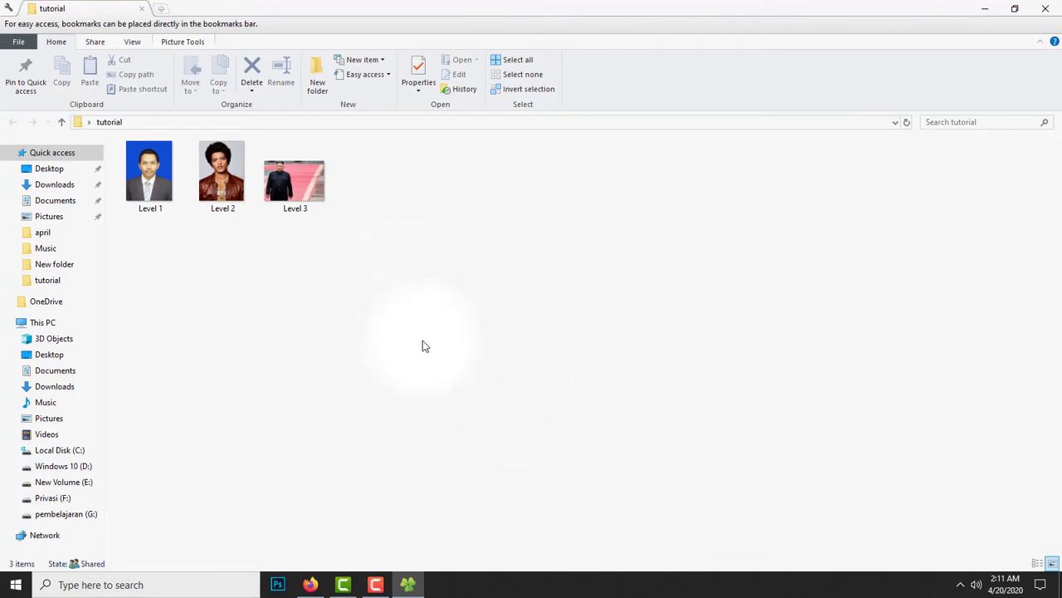
Enlarge the folder thumbnails and open Level 1.jpg in the Office picture viewer
ctrl+scroll(422, 345, up, 2)
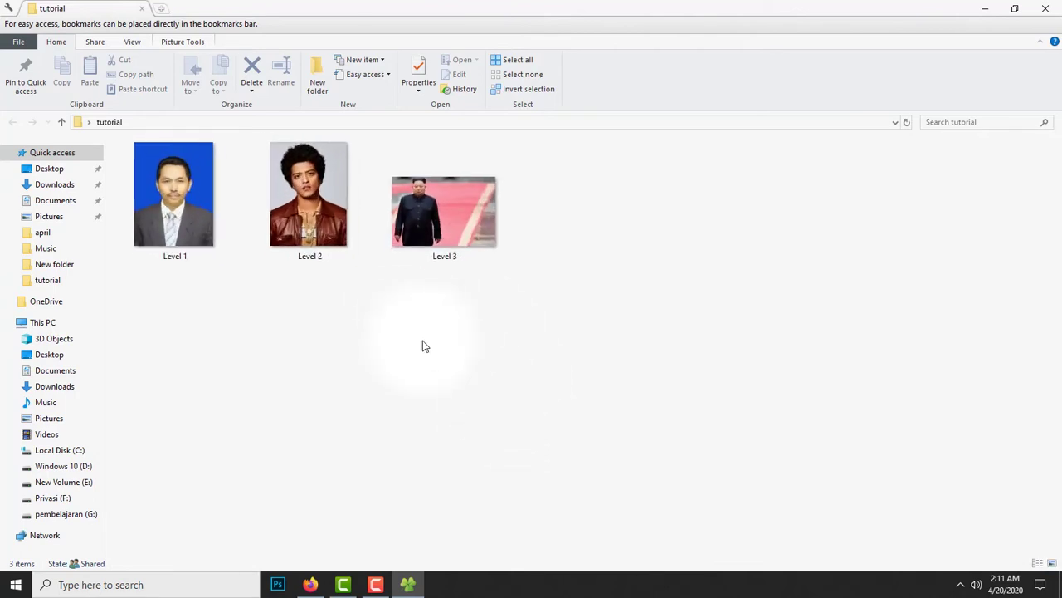
double_click(207, 215)
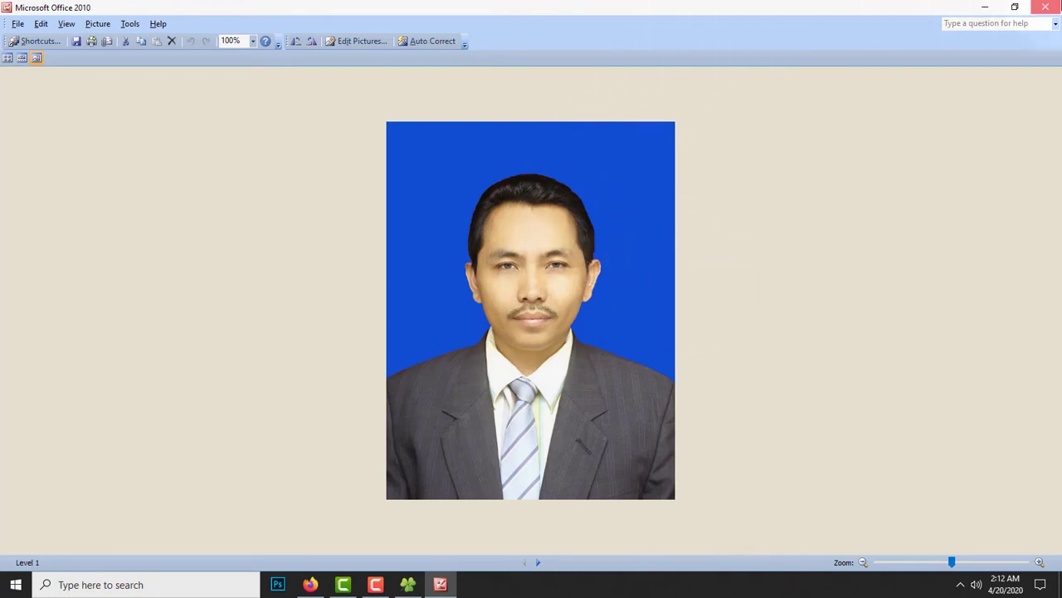
Close the Picture Manager window showing Level 1.jpg
click(1046, 8)
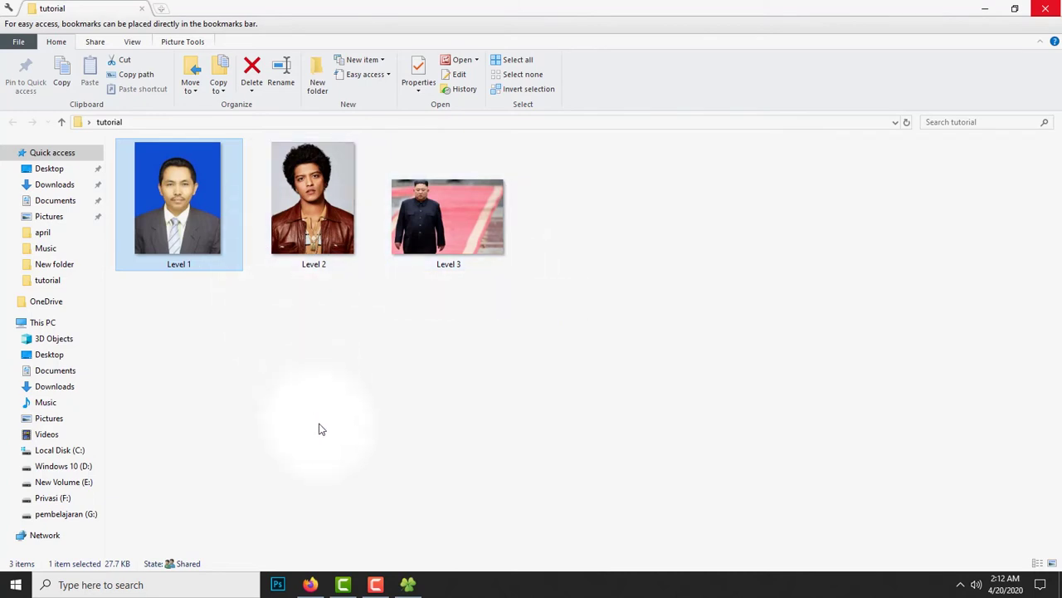
Drag the Level 1 photo from the tutorial folder into Photoshop to open it
click(278, 585)
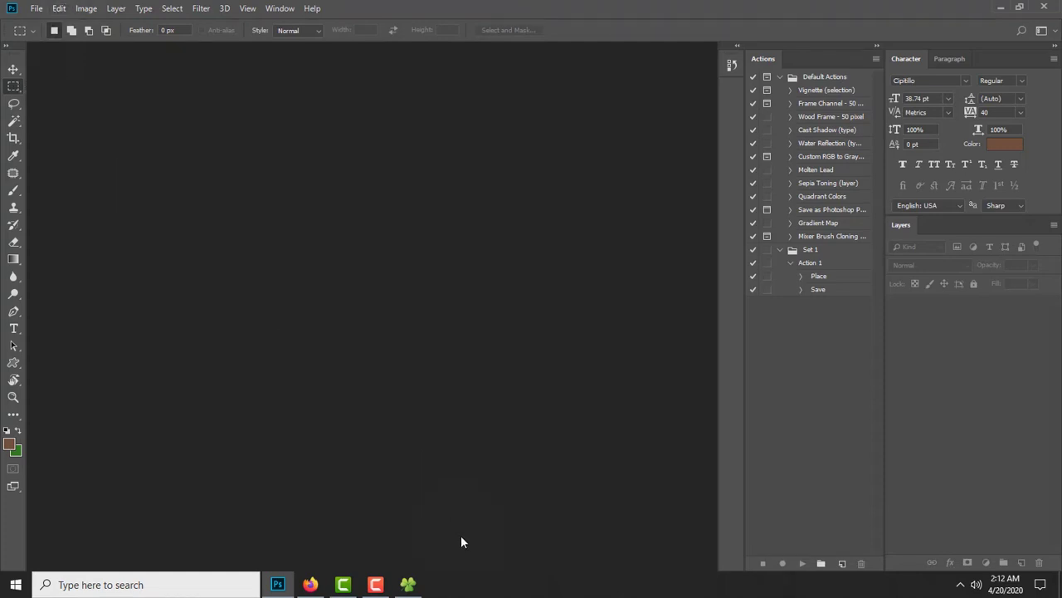
click(414, 585)
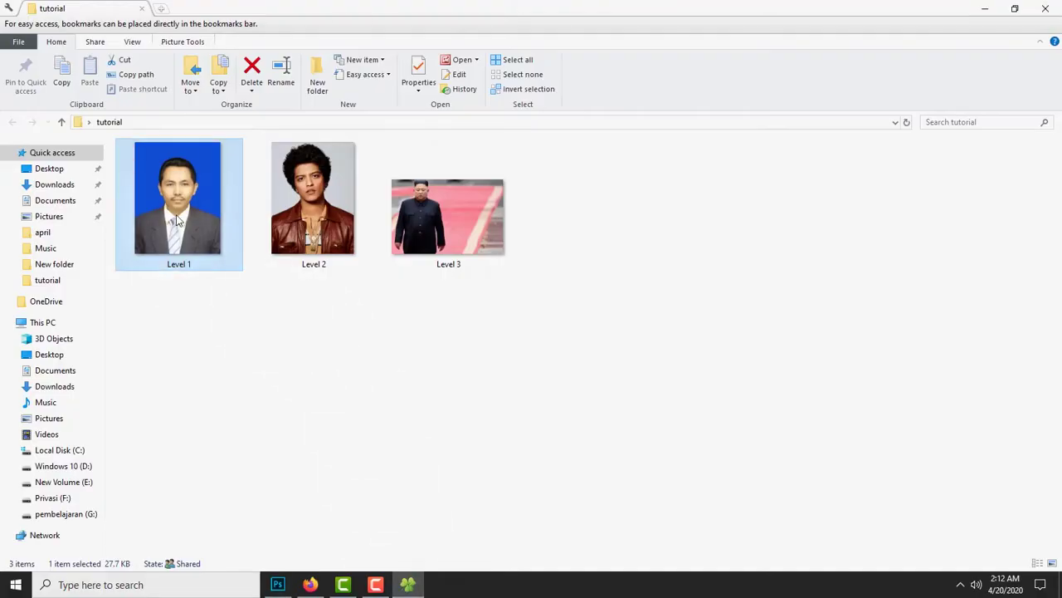
mouse_move(206, 207)
mouse_down()
mouse_move(277, 593)
mouse_move(304, 391)
mouse_up()
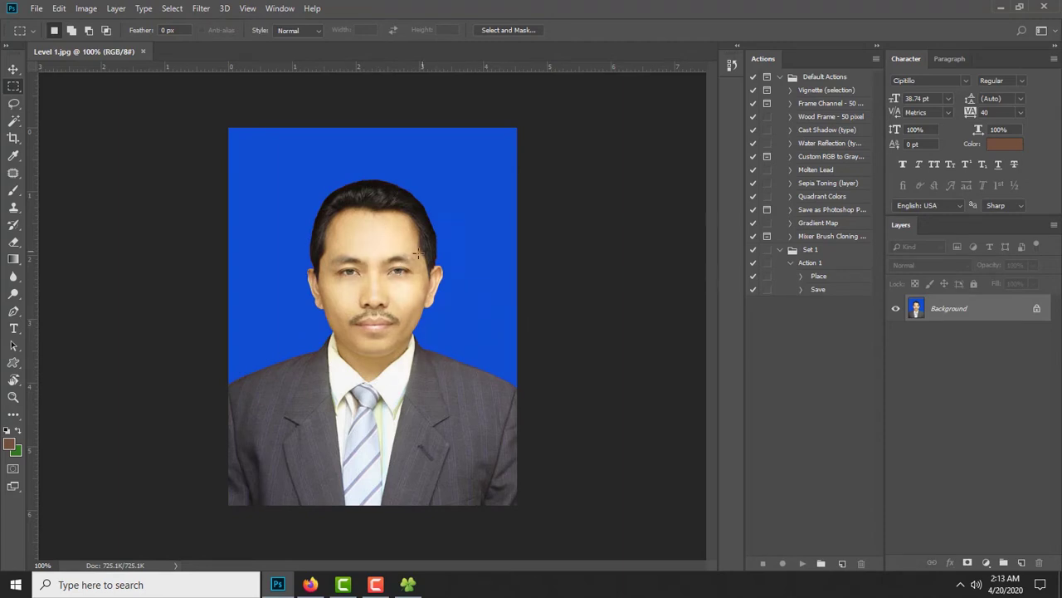
Zoom in on the man's face, then back out to about 104%
key(z)
drag(359, 256, 365, 268)
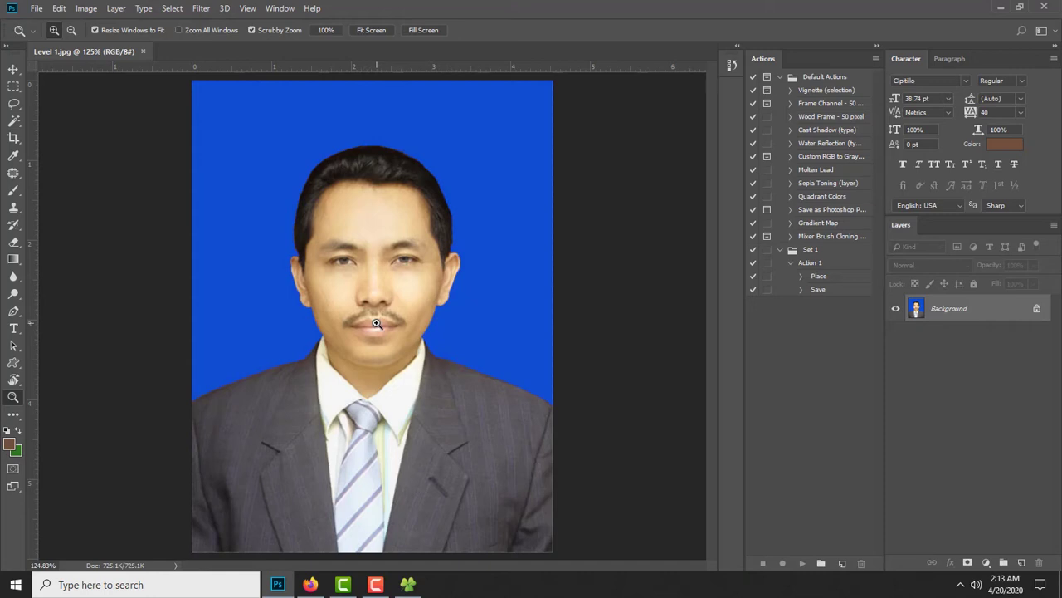
drag(429, 333, 391, 342)
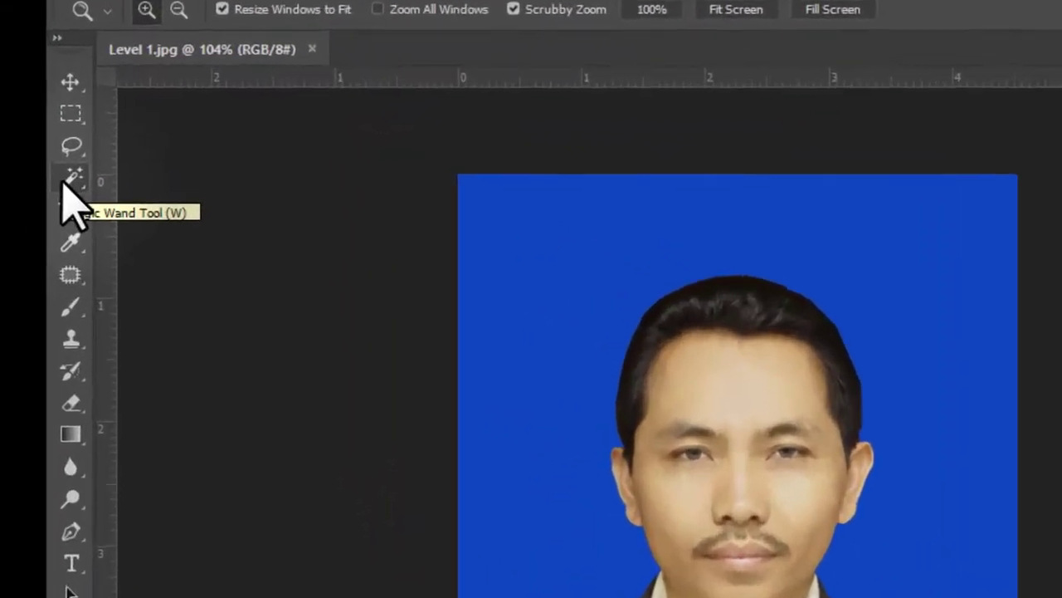
Try a Magic Wand selection of the blue background, zoom on the head, then deselect
click(75, 196)
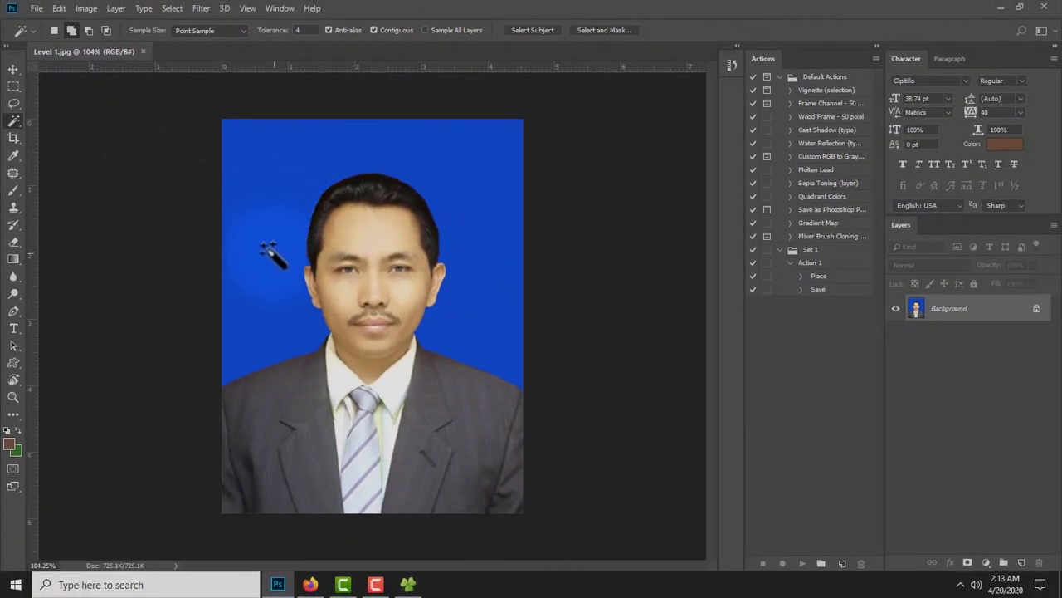
click(267, 231)
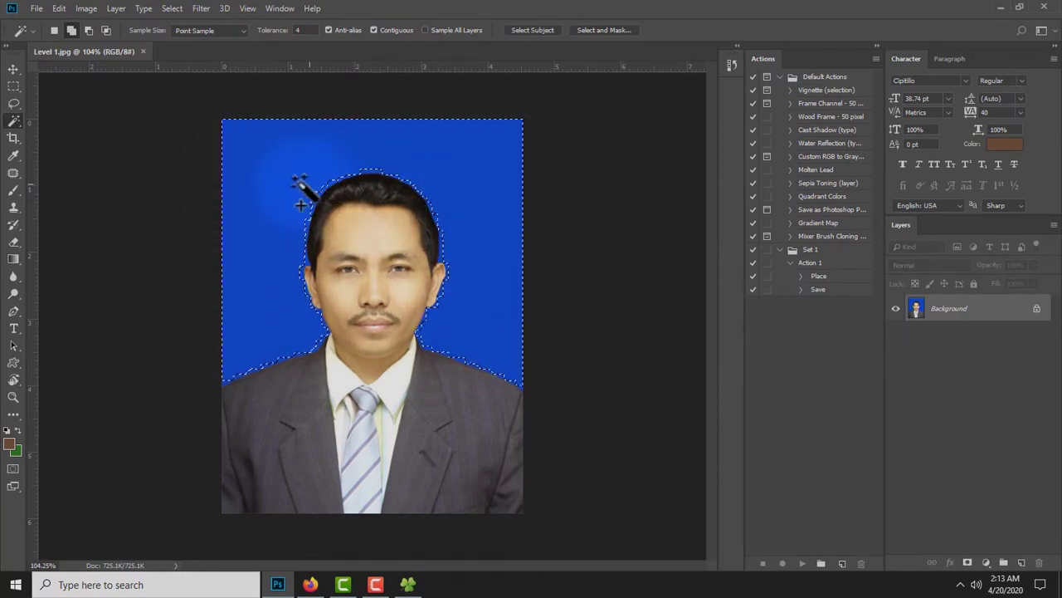
key(z)
drag(268, 174, 420, 213)
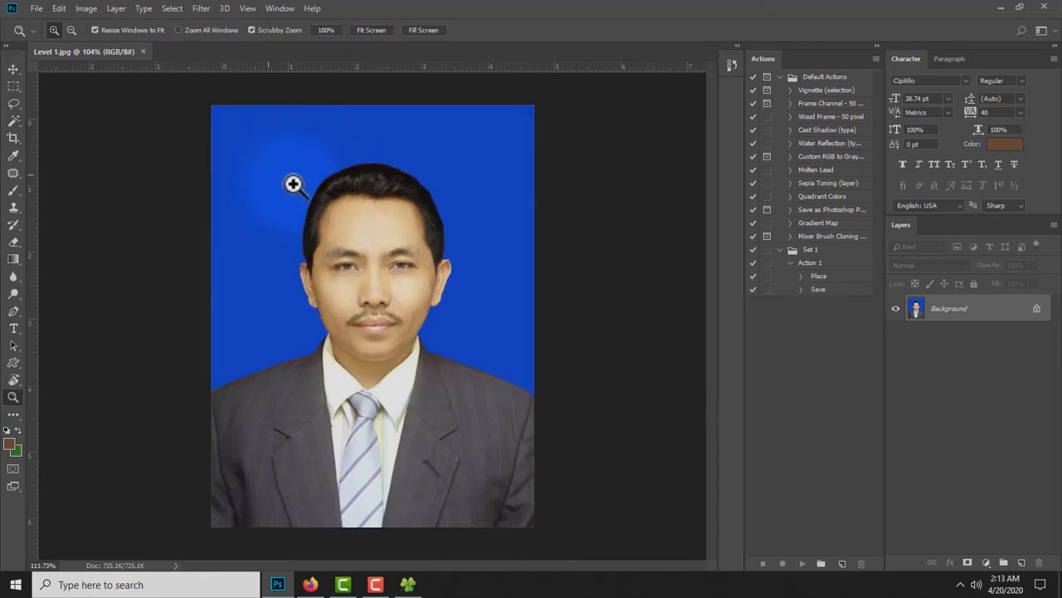
key(ctrl+d)
key(m)
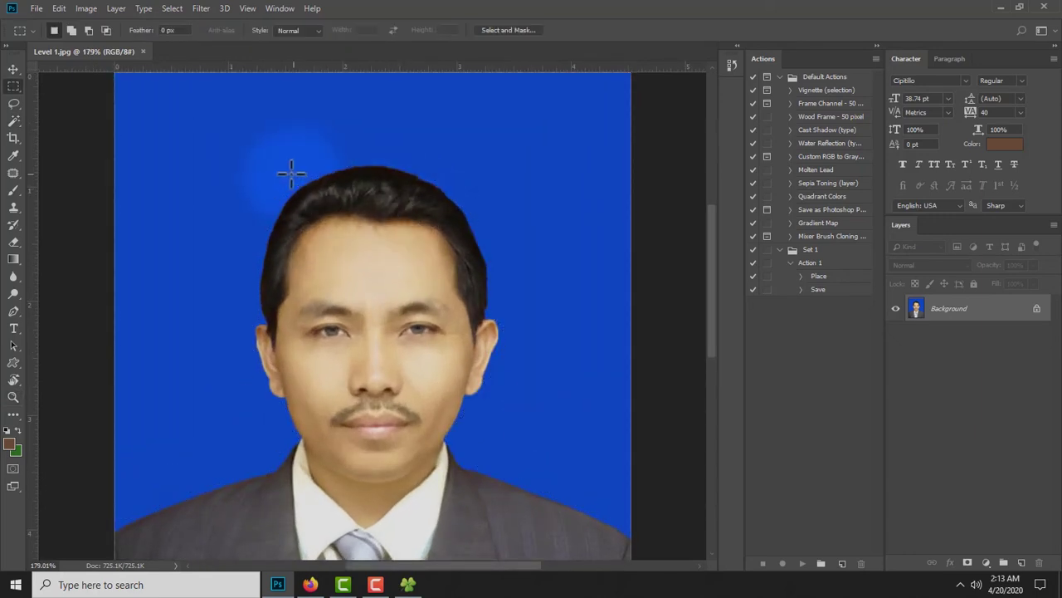
Set the Magic Wand tolerance to 3
click(13, 124)
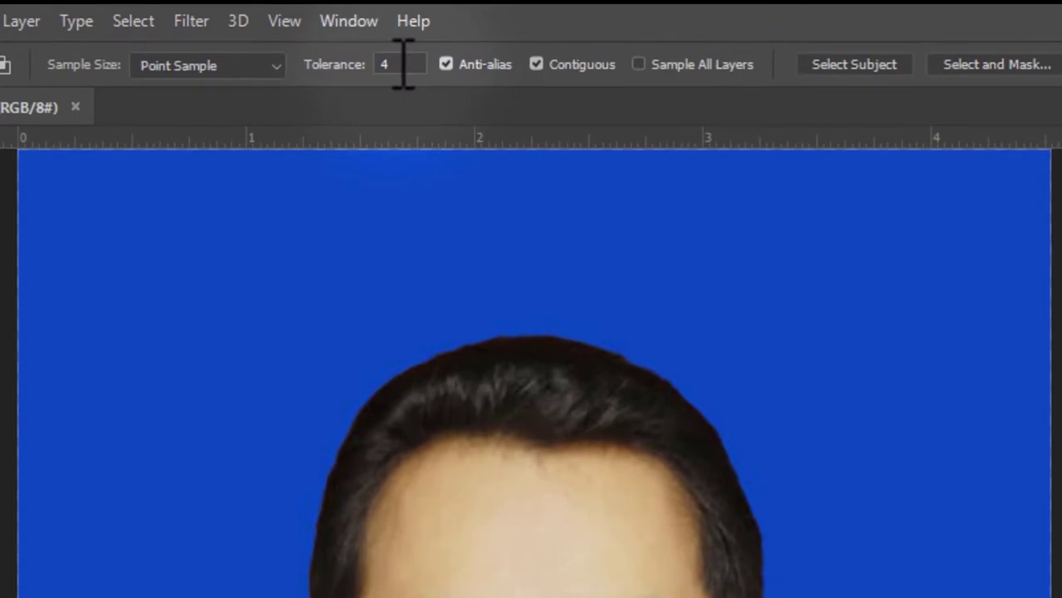
double_click(388, 64)
text(3)
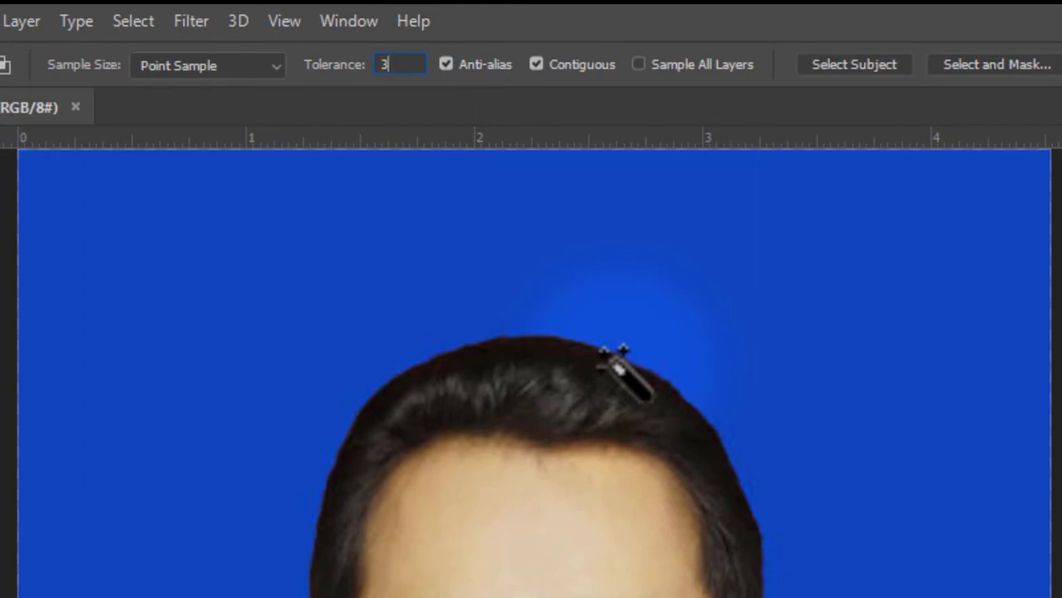
key(Return)
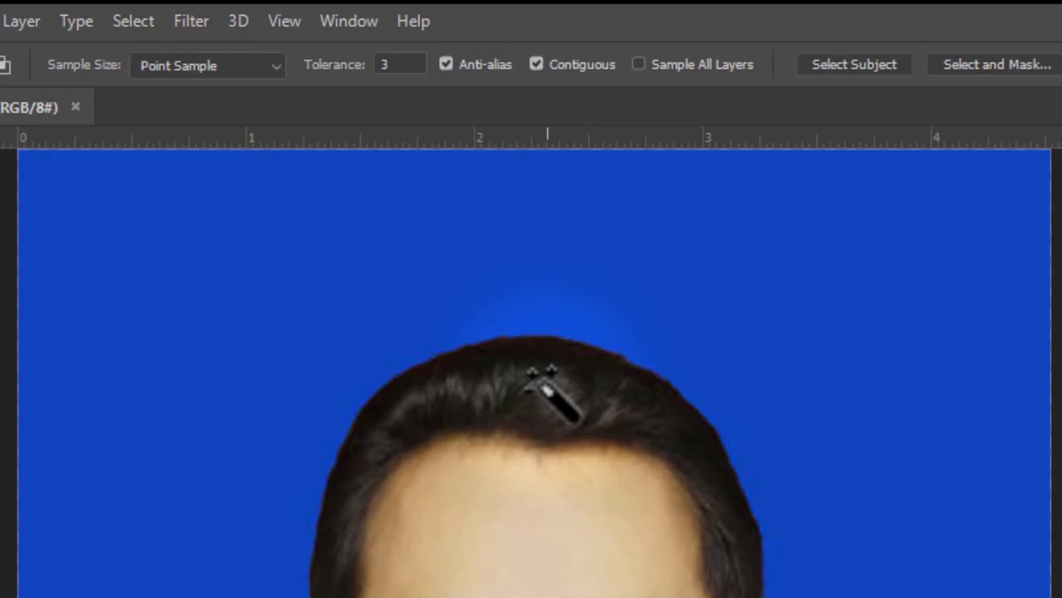
Zoom into the hair and test a tolerance-10 Magic Wand selection of it, then deselect
key(z)
mouse_move(555, 379)
mouse_down()
mouse_move(576, 478)
mouse_move(540, 486)
mouse_up()
key(m)
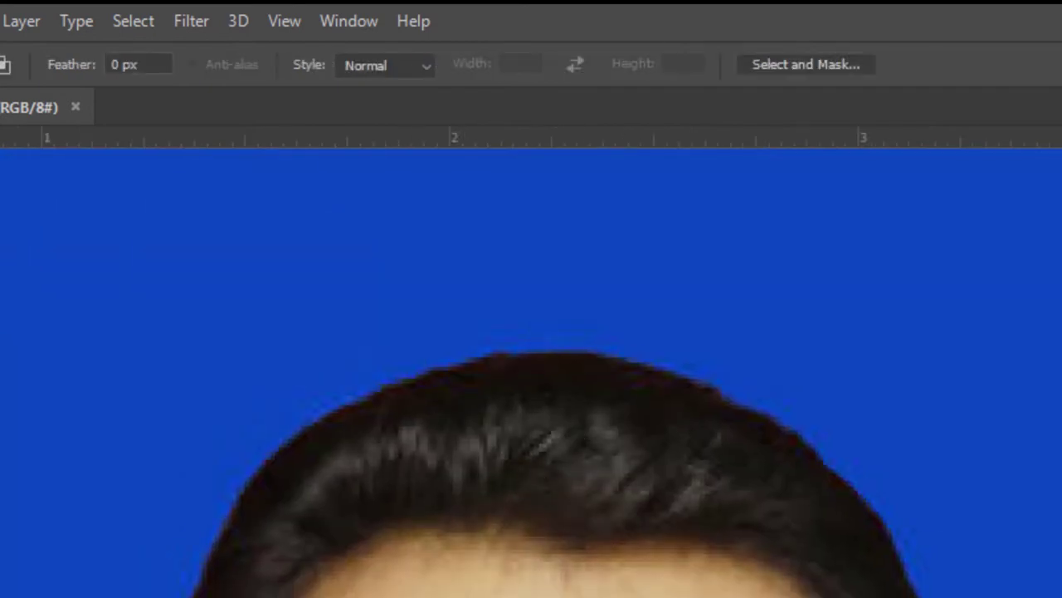
key(w)
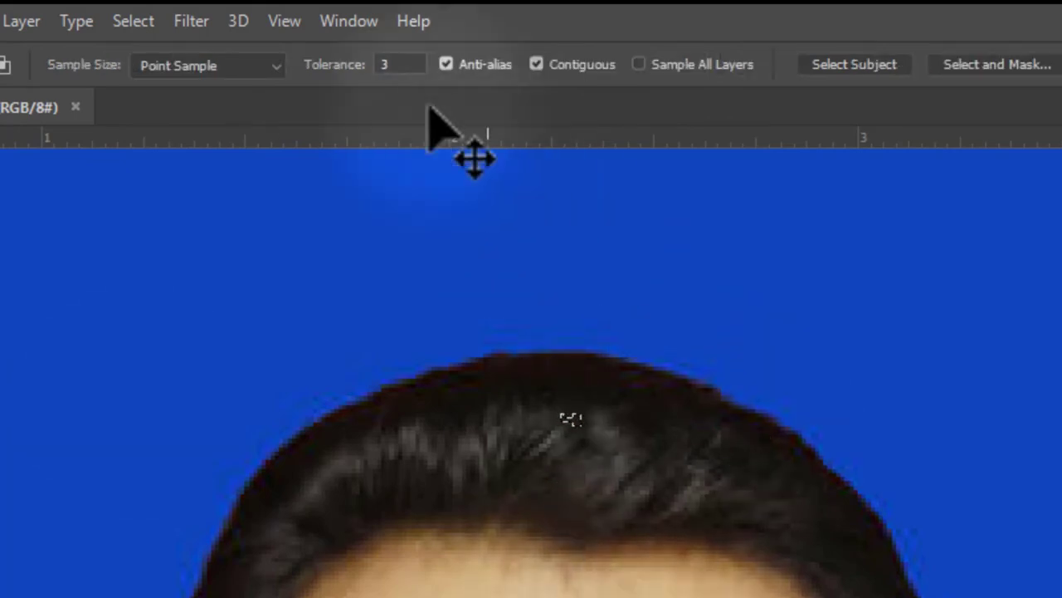
click(404, 64)
text(10)
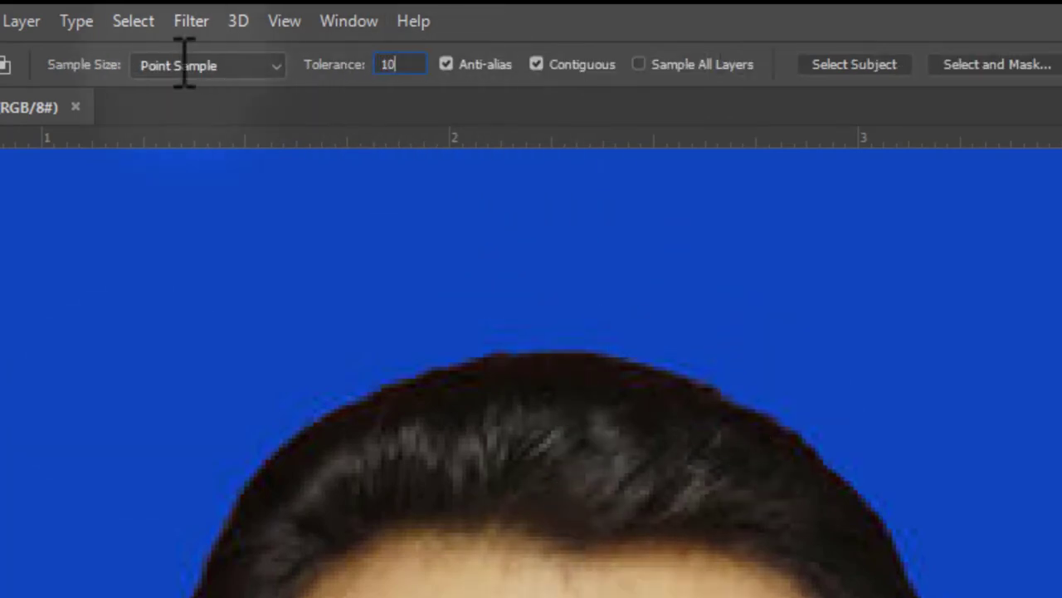
click(633, 488)
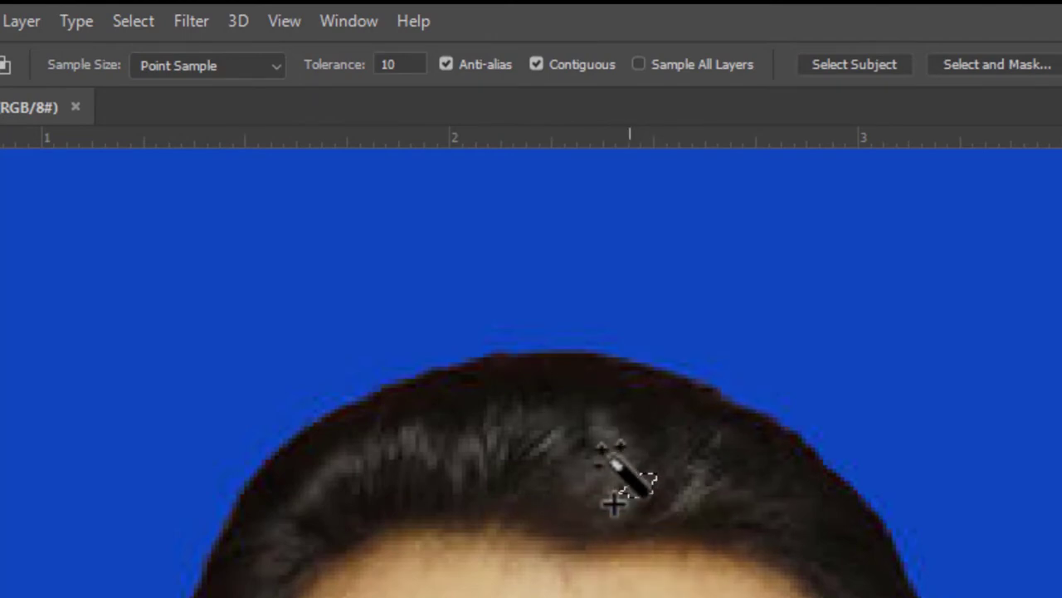
shift+click(618, 435)
shift+click(639, 469)
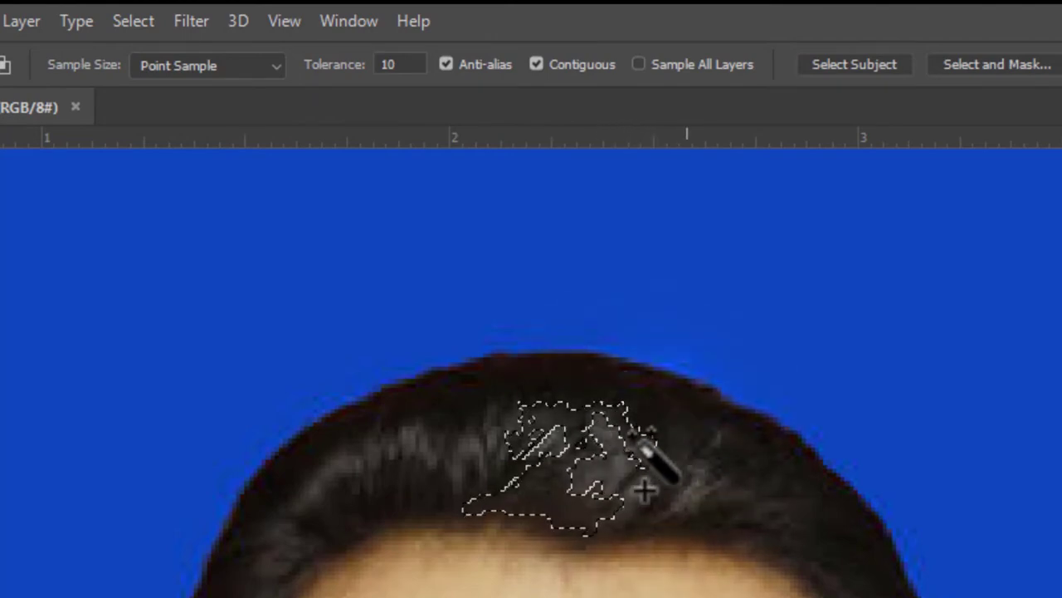
key(ctrl+d)
Retry the hair selection at tolerance 80, then clear it
click(411, 64)
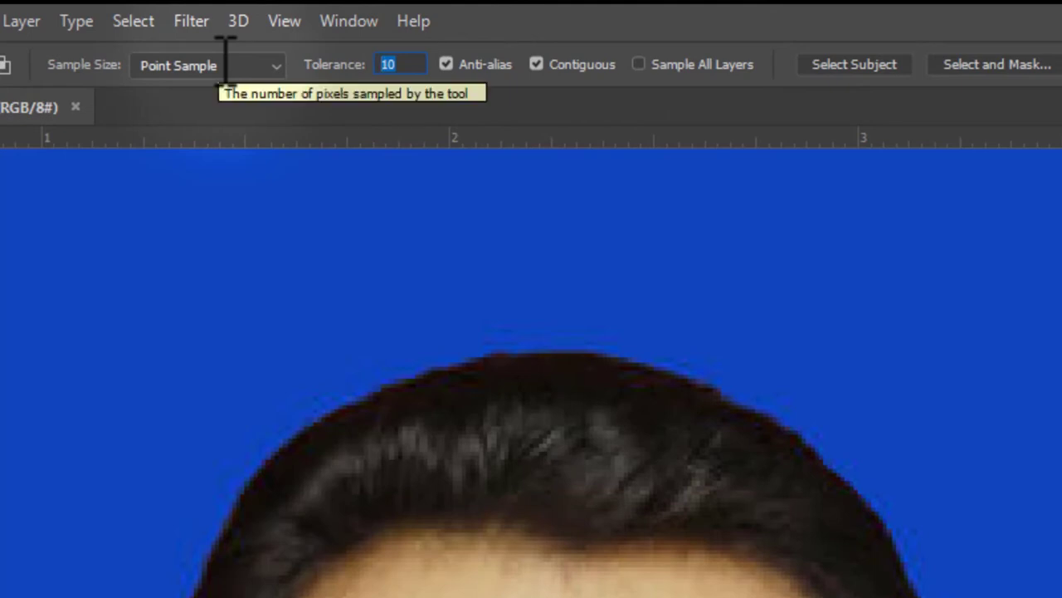
text(80)
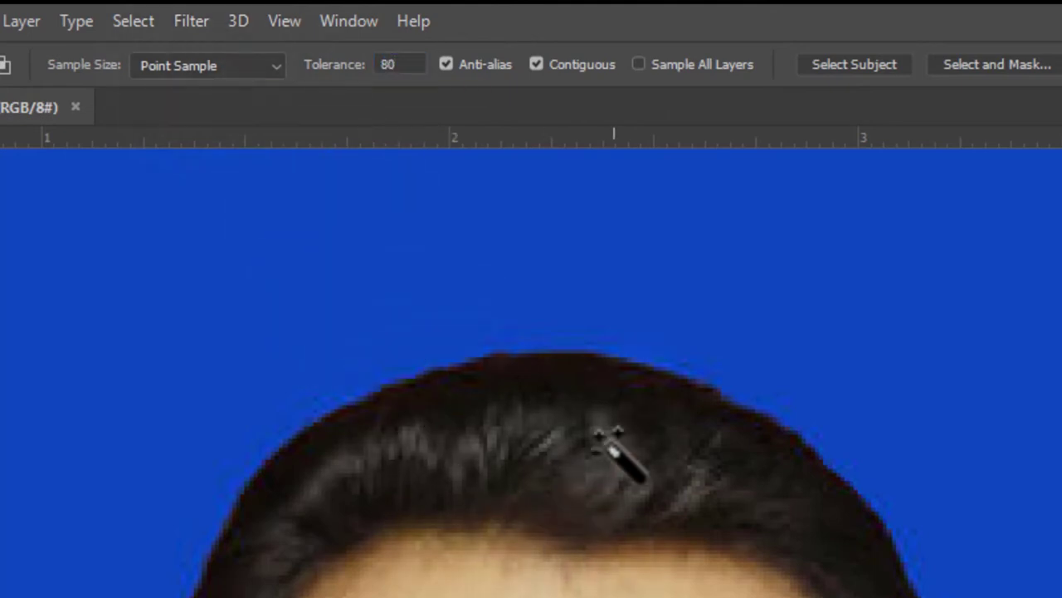
click(606, 439)
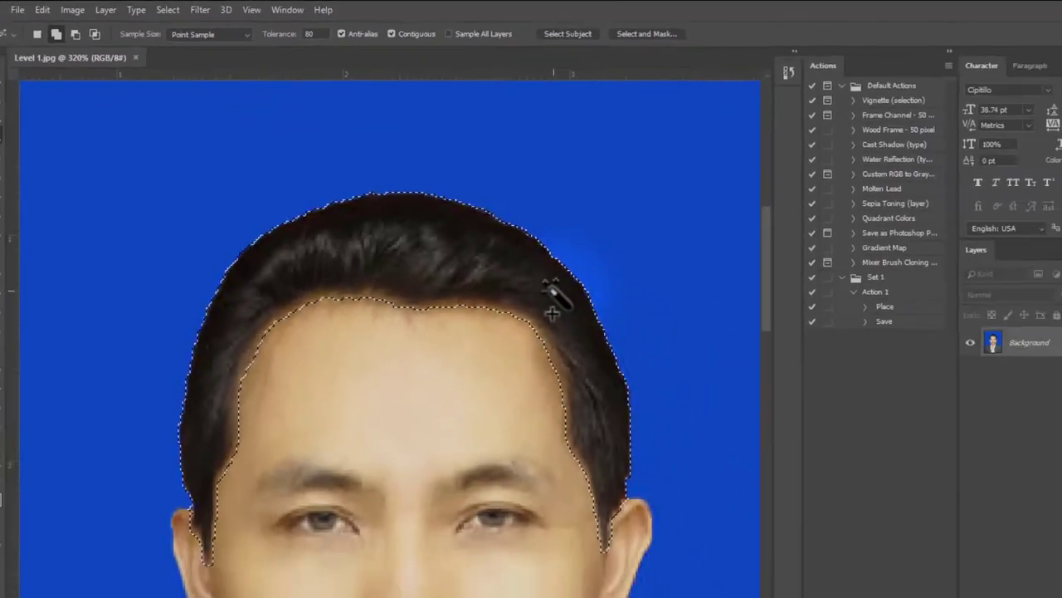
key(m)
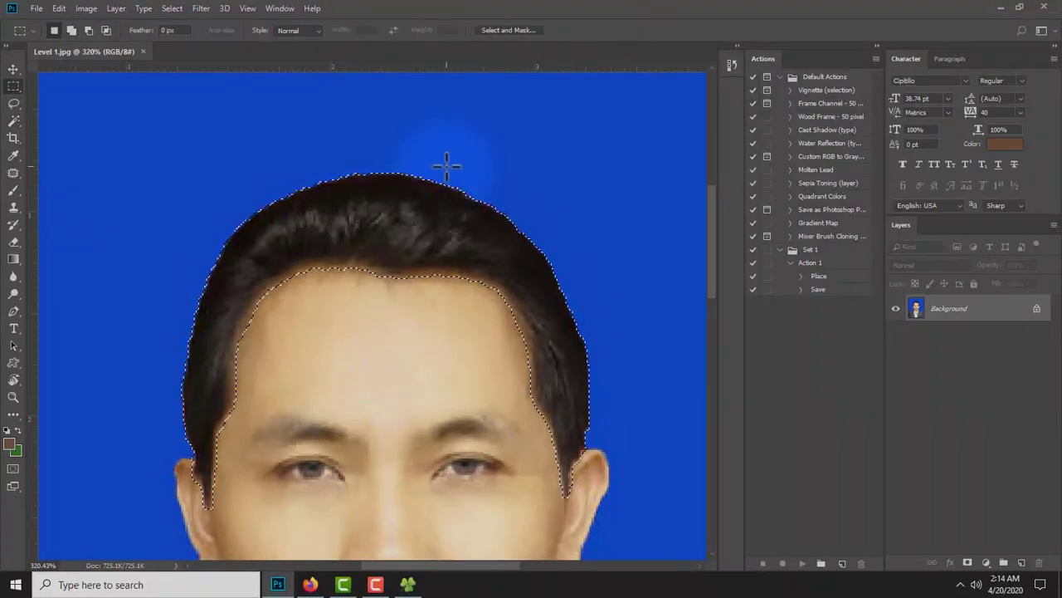
key(ctrl+d)
key(w)
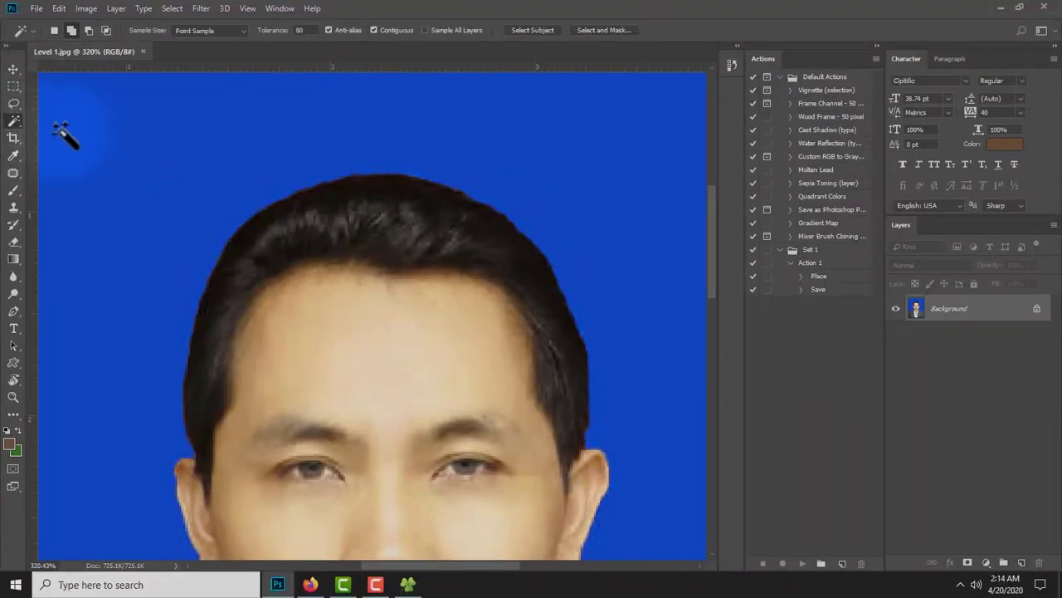
Zoom out to 200% and select the whole blue background around the man
click(300, 30)
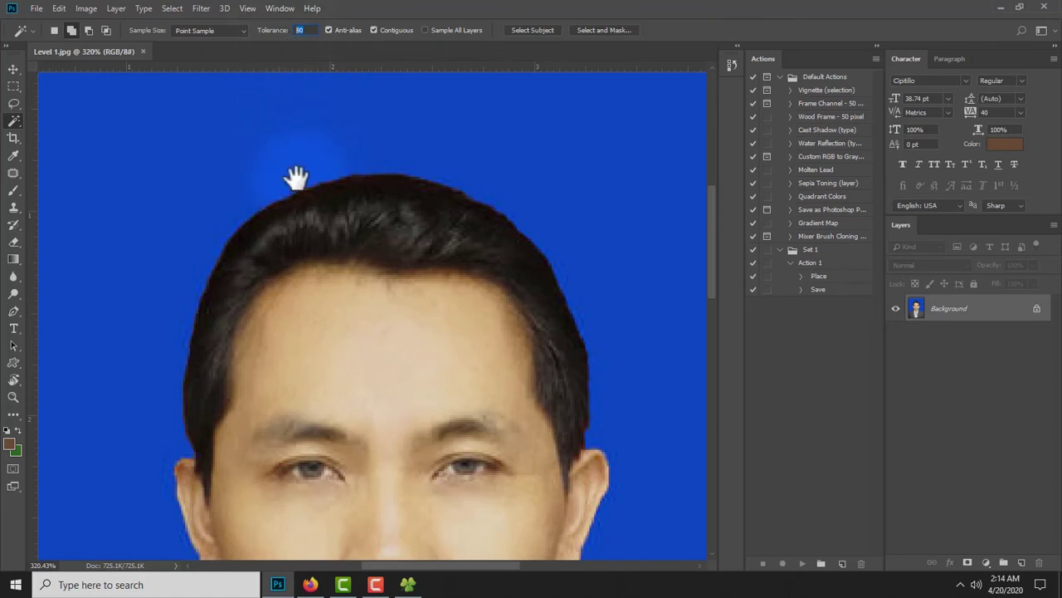
drag(296, 178, 378, 212)
key(ctrl+minus)
key(ctrl+minus)
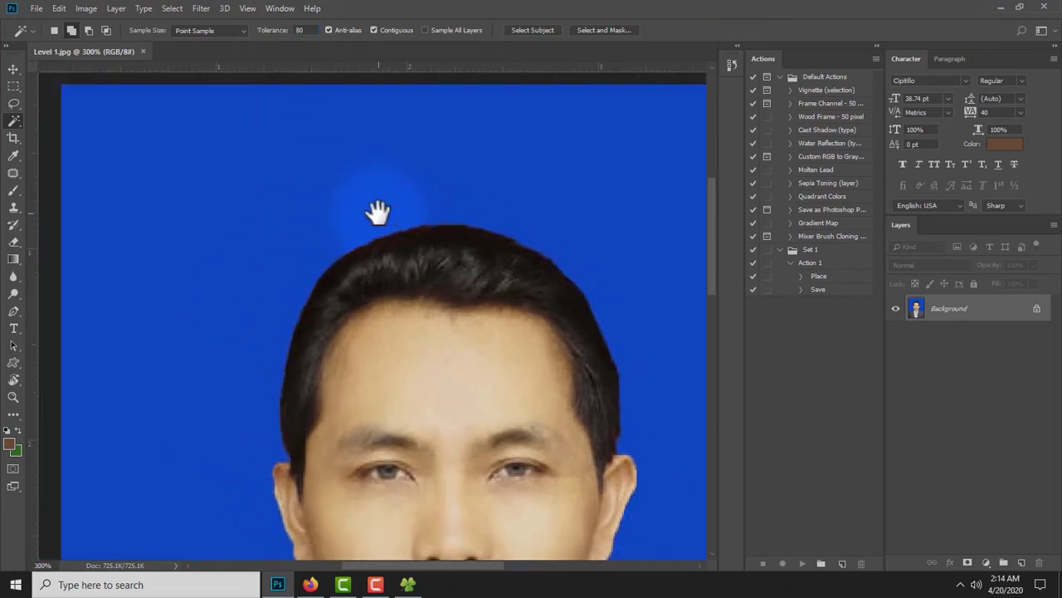
mouse_move(434, 178)
mouse_down()
mouse_move(400, 159)
mouse_move(361, 114)
mouse_up()
click(481, 208)
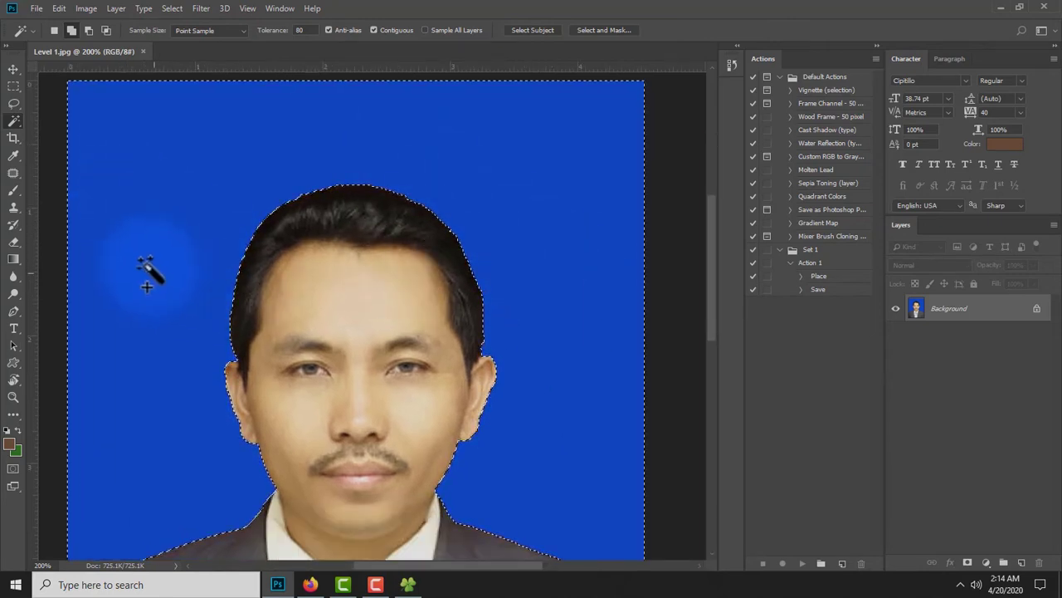
scroll(225, 306, down, 3)
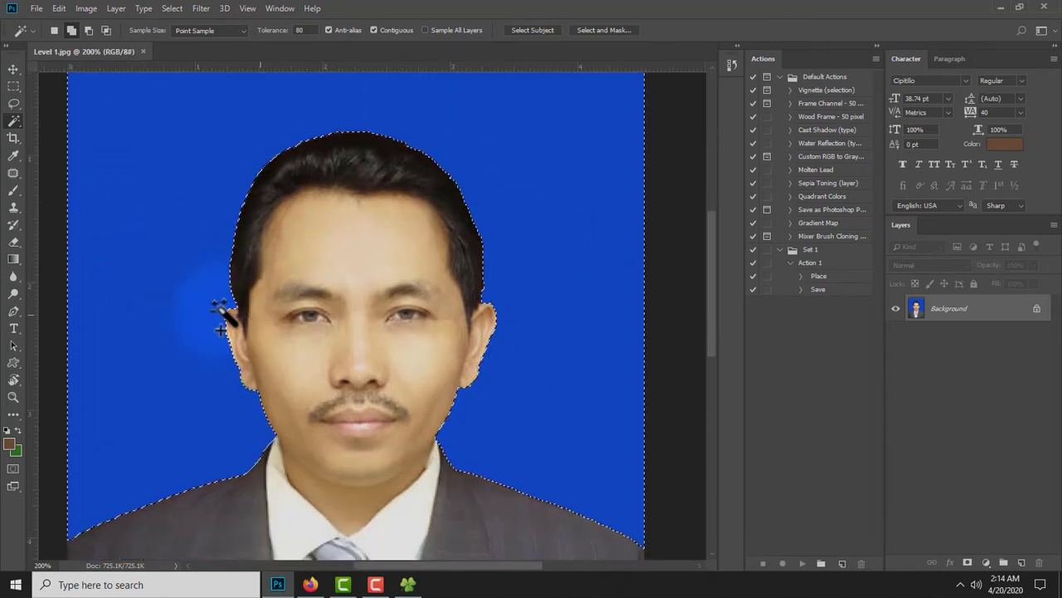
Pick pure red in the Color Picker and fill the selected background with it
click(11, 446)
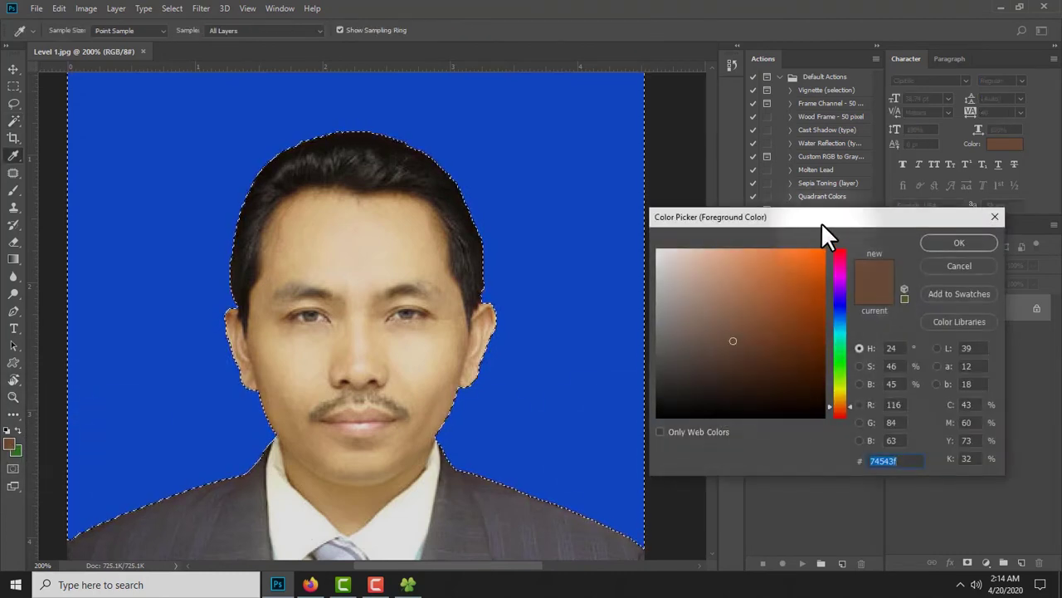
drag(821, 221, 643, 173)
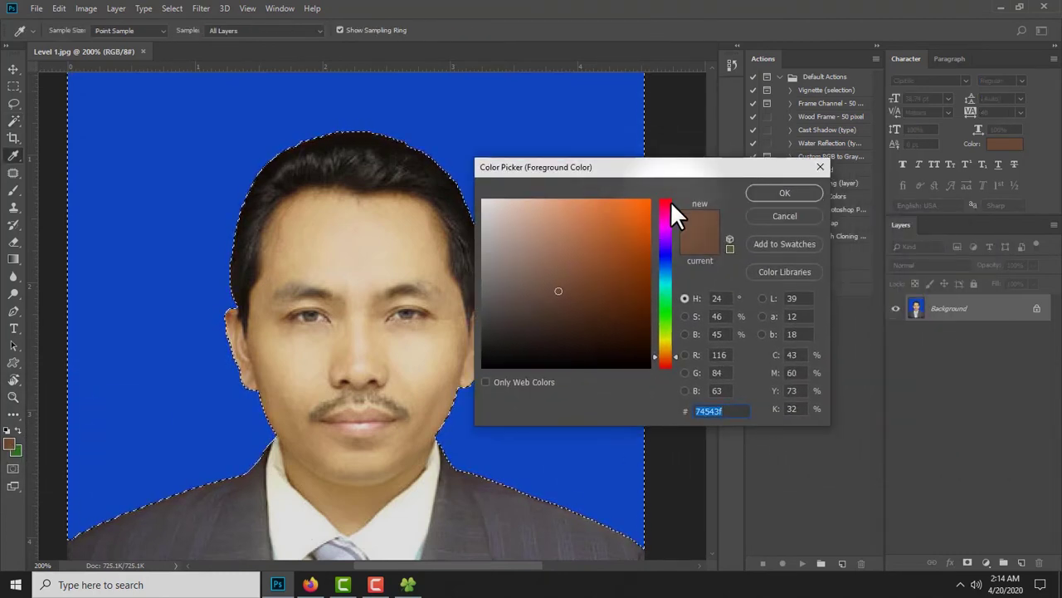
drag(665, 252, 662, 196)
click(651, 200)
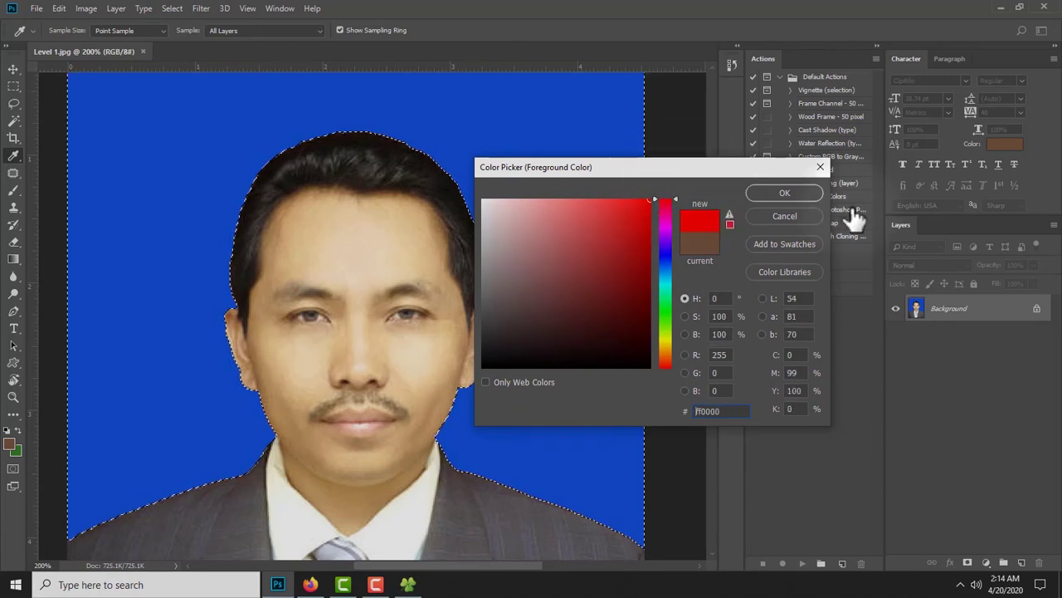
click(817, 196)
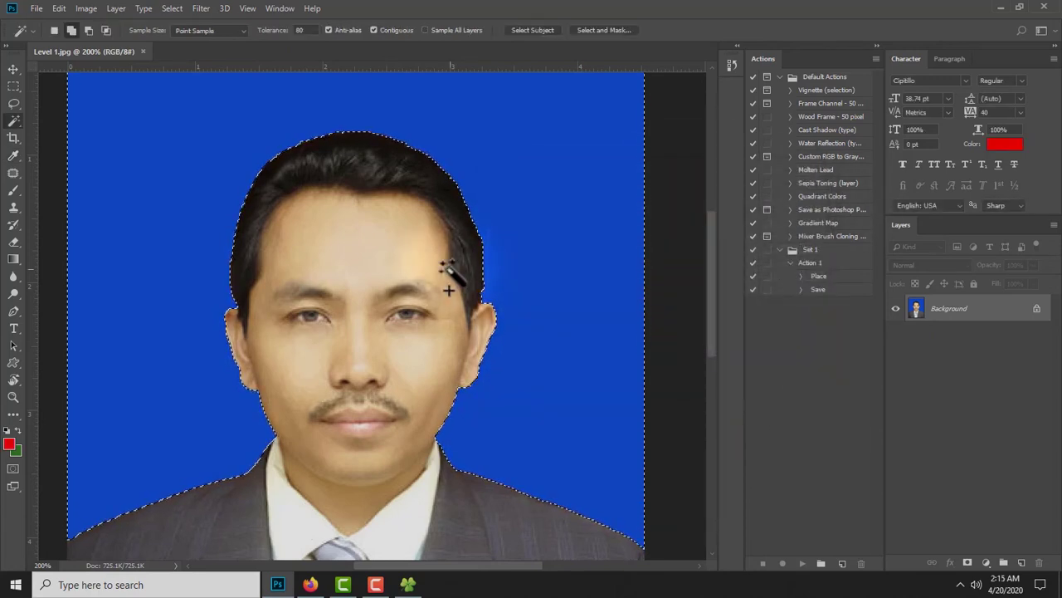
key(ctrl+BackSpace)
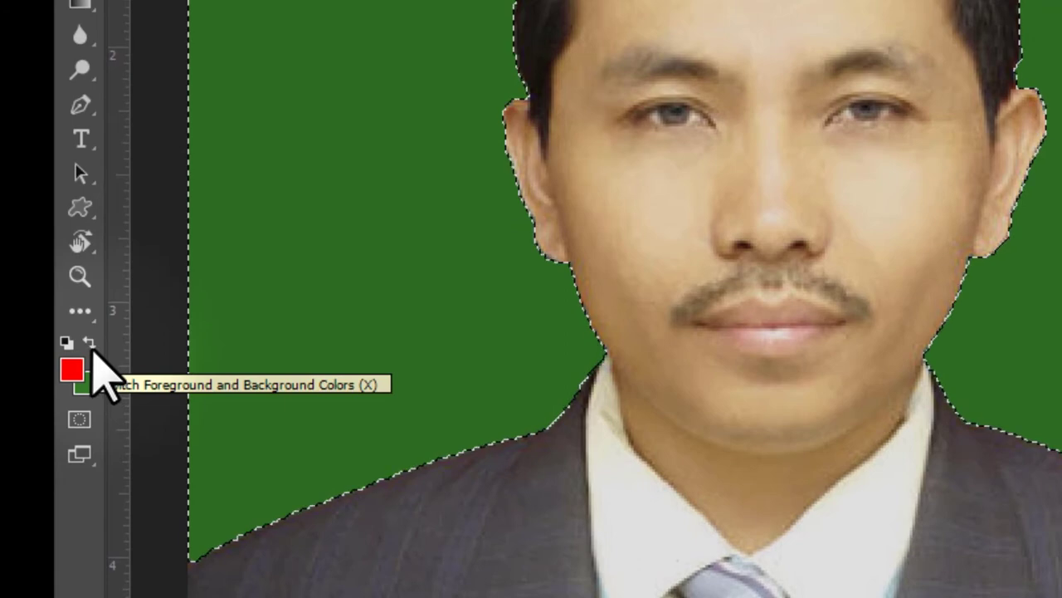
click(92, 348)
click(91, 349)
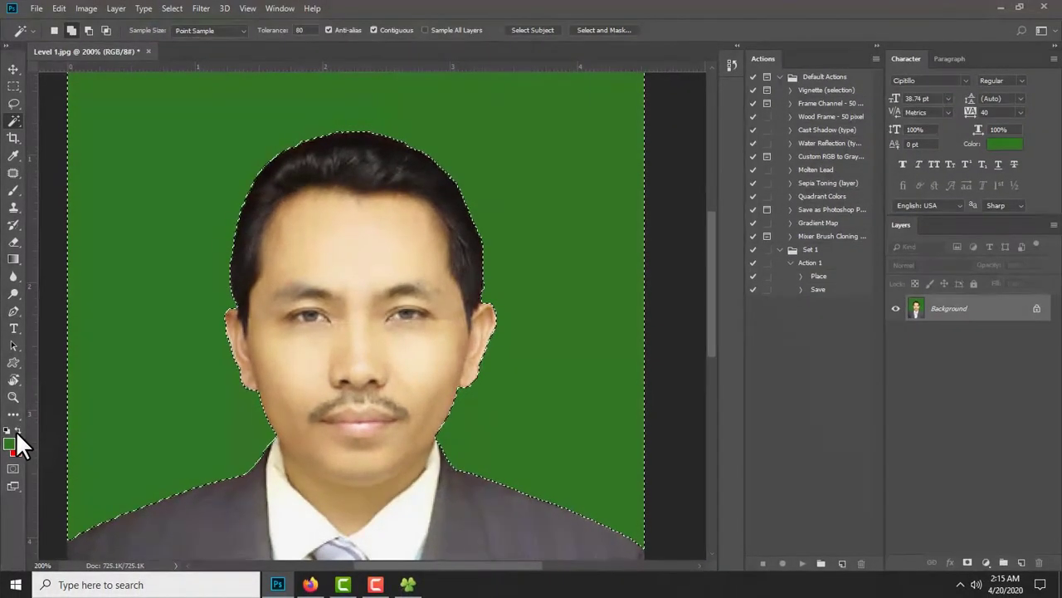
key(ctrl+BackSpace)
Deselect, zoom to show the whole photo, and Magic Wand the blue background again
key(m)
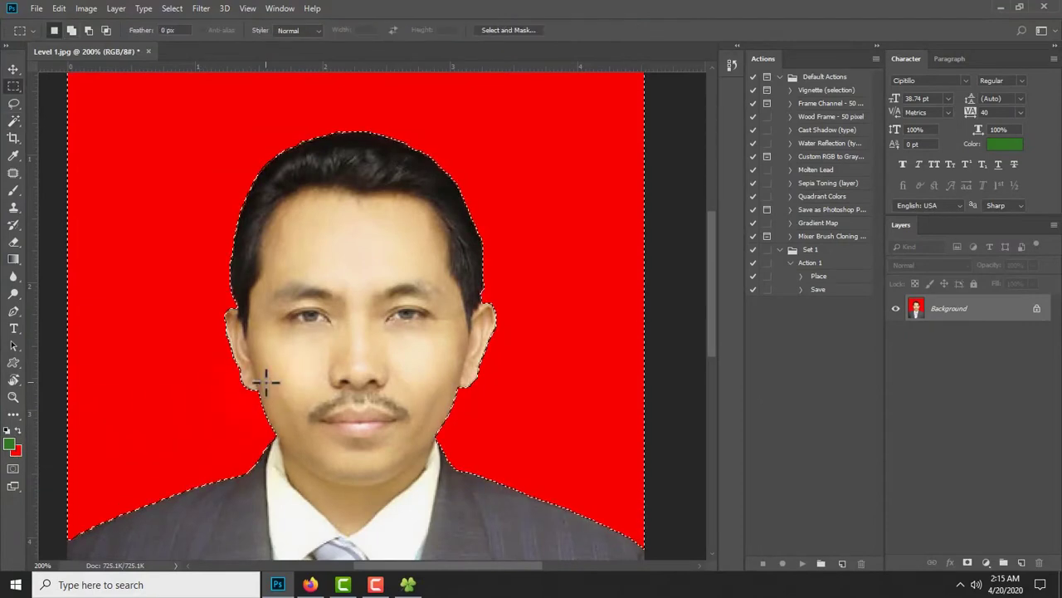
key(ctrl+d)
key(z)
mouse_move(405, 353)
mouse_down()
mouse_move(356, 356)
mouse_move(390, 351)
mouse_move(425, 286)
mouse_up()
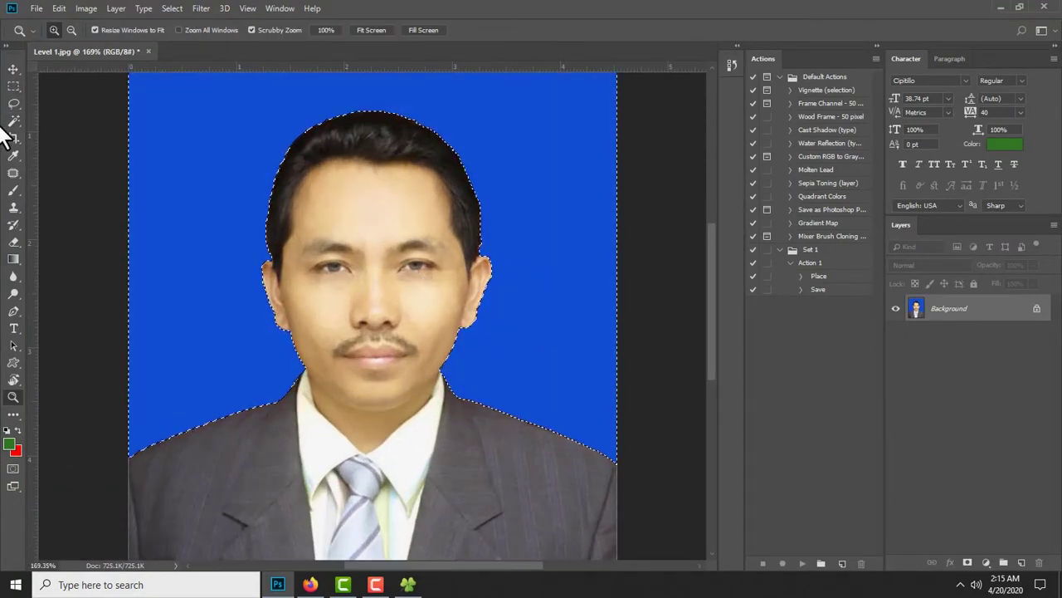
click(13, 86)
key(ctrl+d)
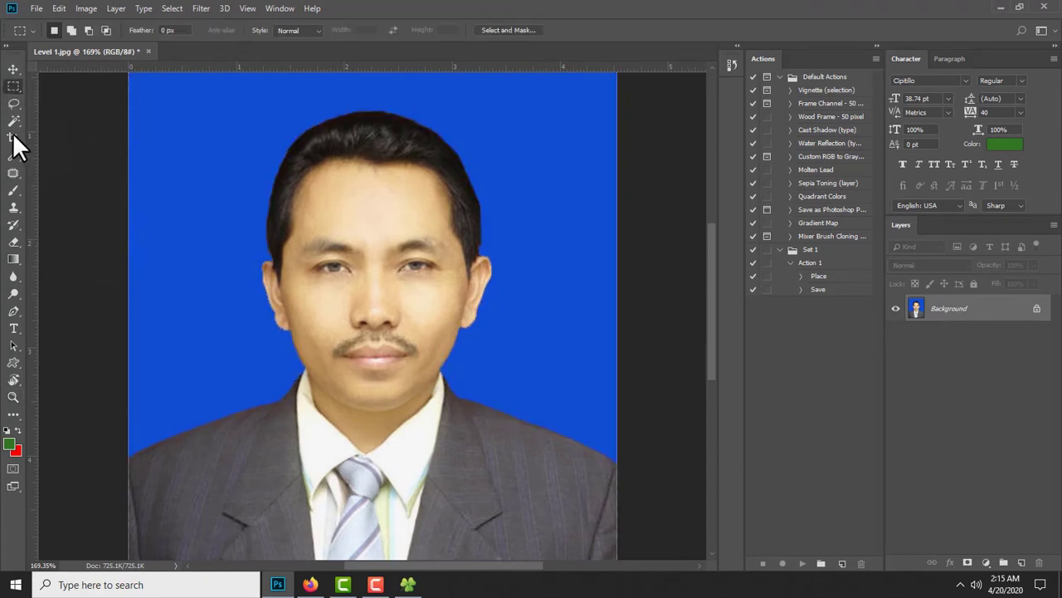
click(13, 122)
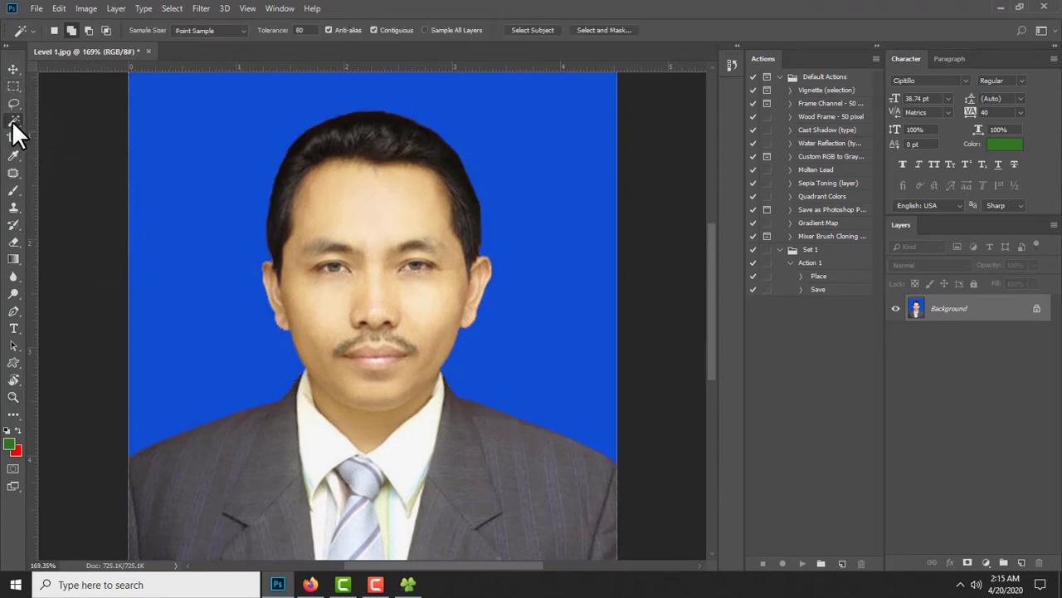
click(203, 202)
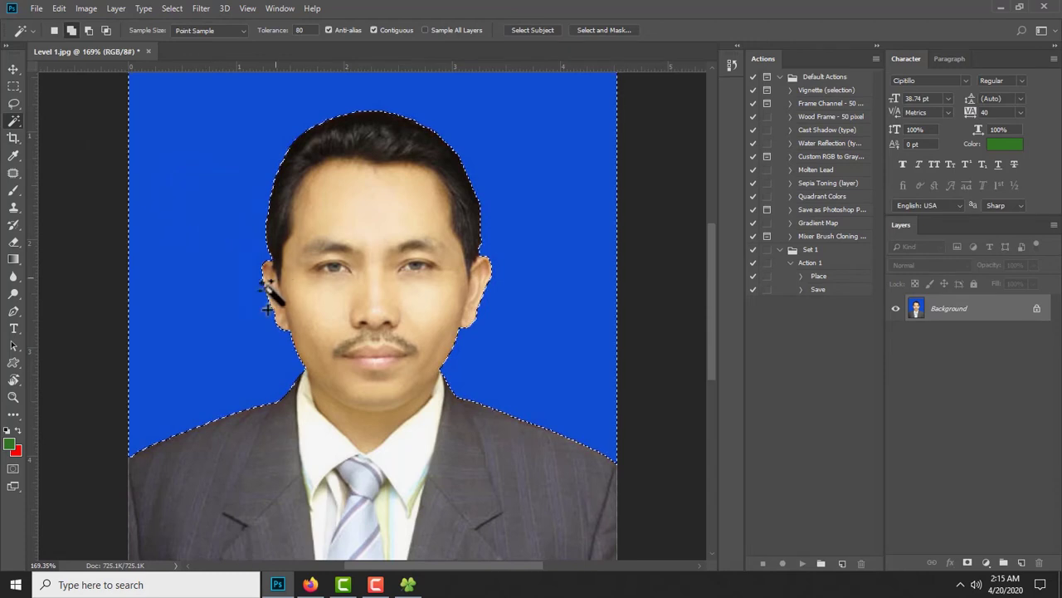
scroll(254, 289, up, 1)
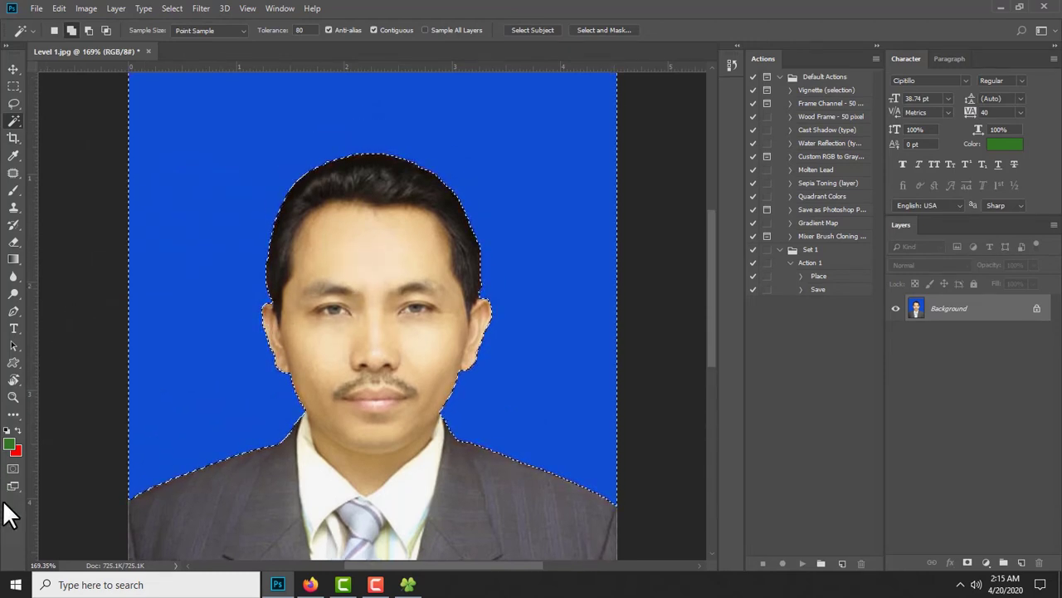
Set the background colour to red, deselect the red backdrop, and reframe the portrait
key(i)
click(15, 451)
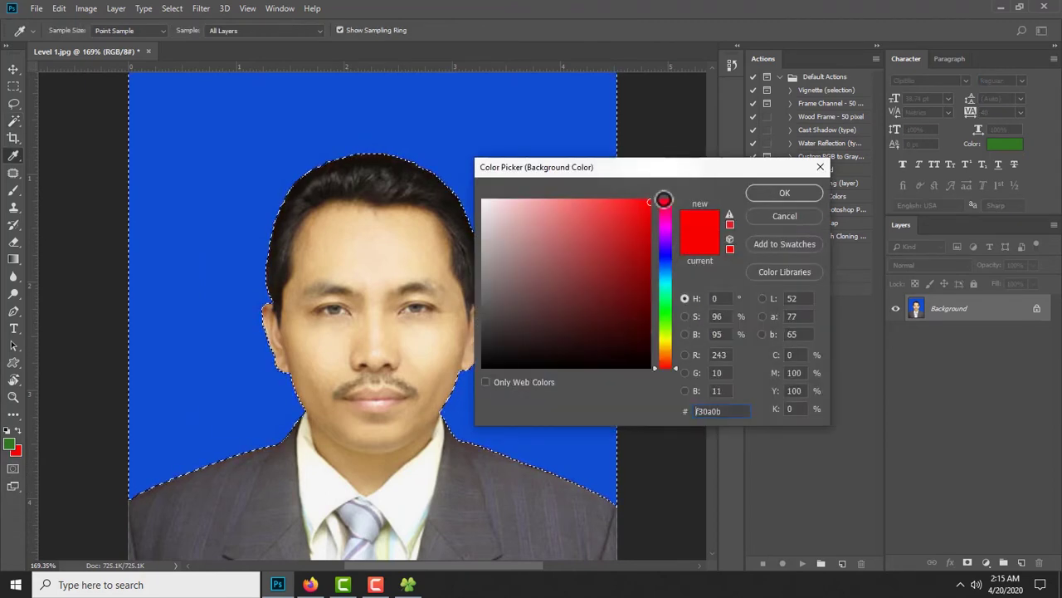
click(802, 194)
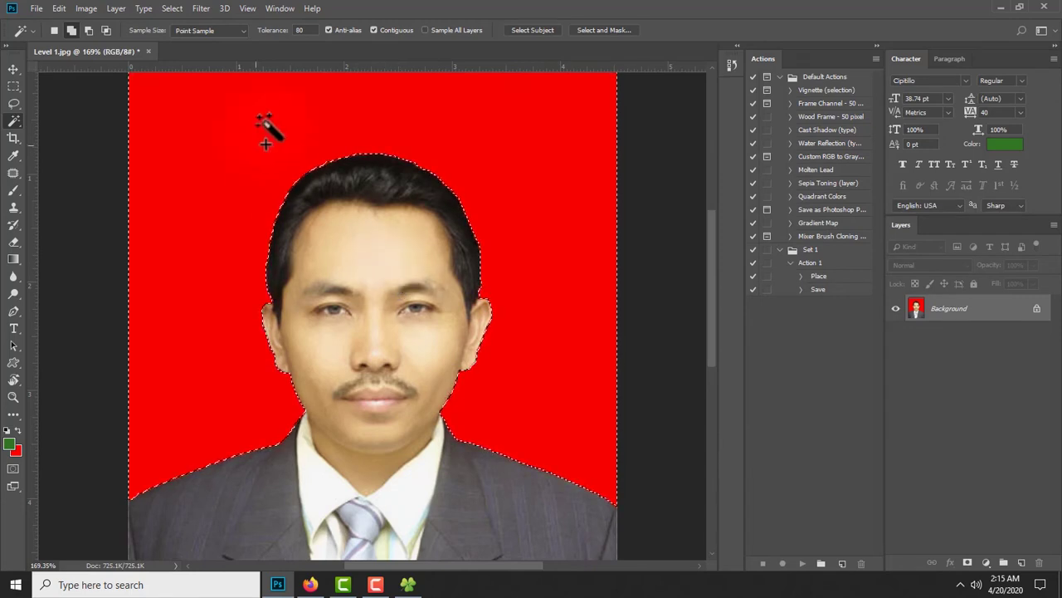
key(ctrl+d)
key(z)
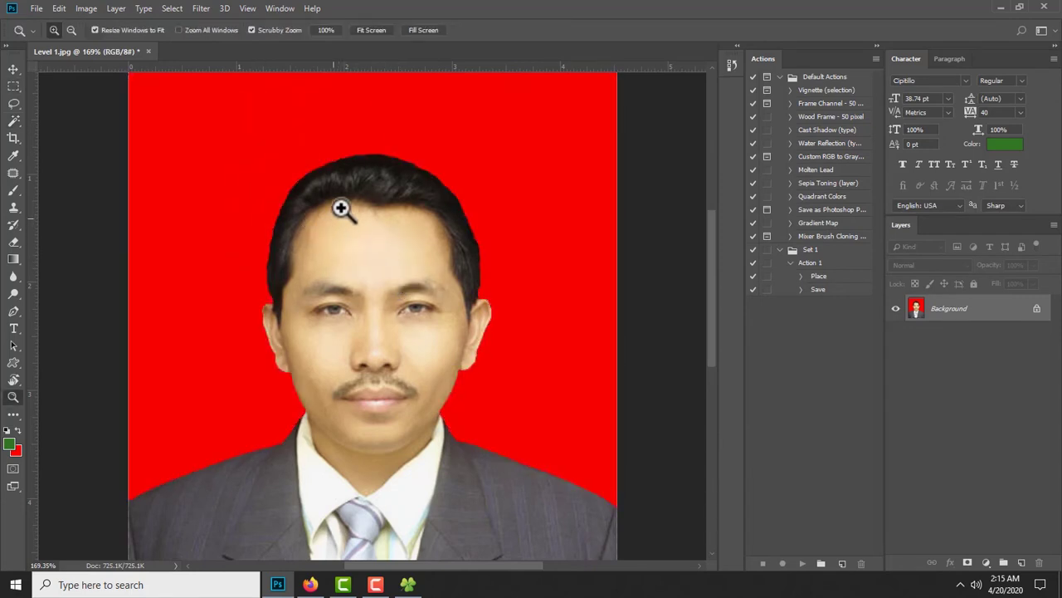
drag(339, 230, 261, 230)
drag(341, 239, 356, 244)
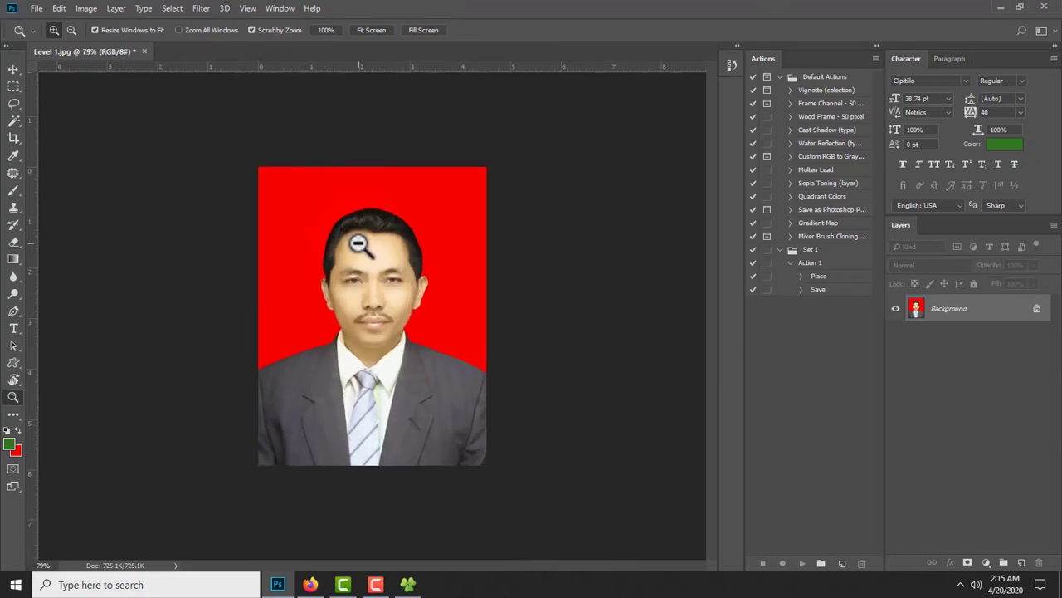
drag(358, 243, 375, 243)
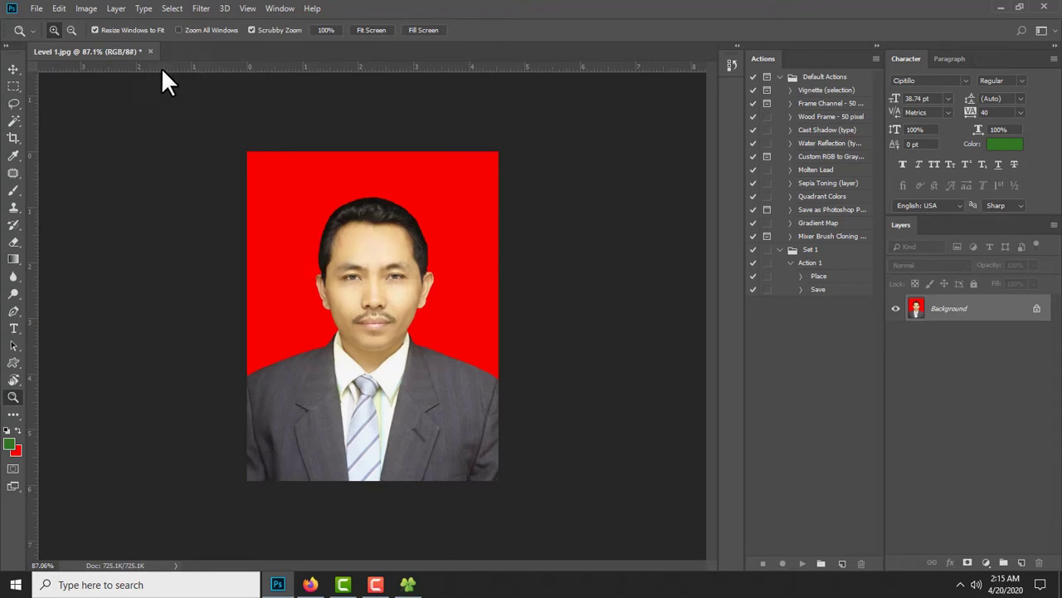
click(35, 8)
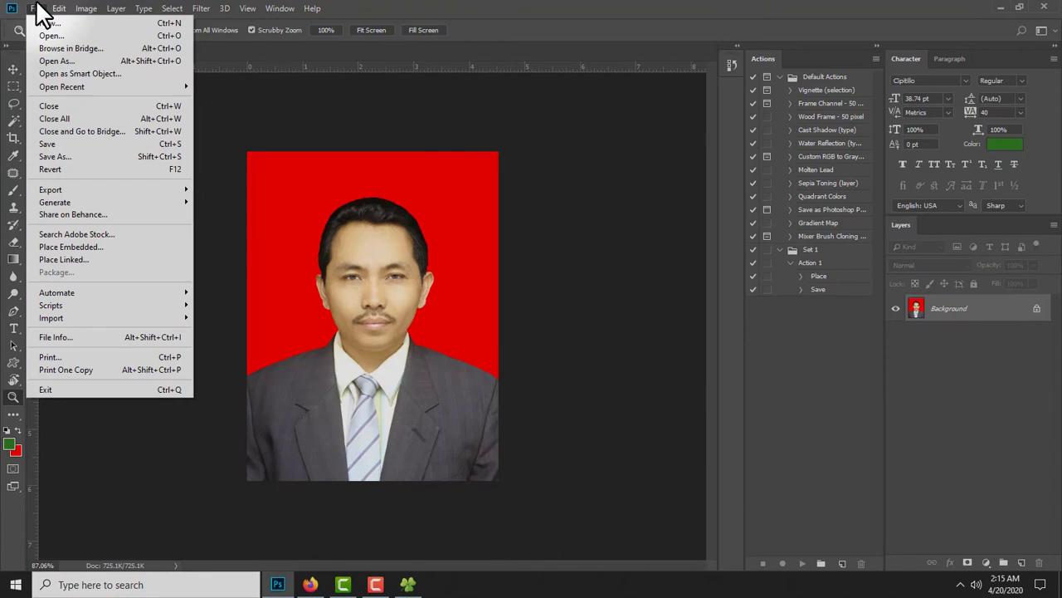
Create Untitled-1, a blank 3 × 4 centimetre document at 300 pixels/inch
click(50, 24)
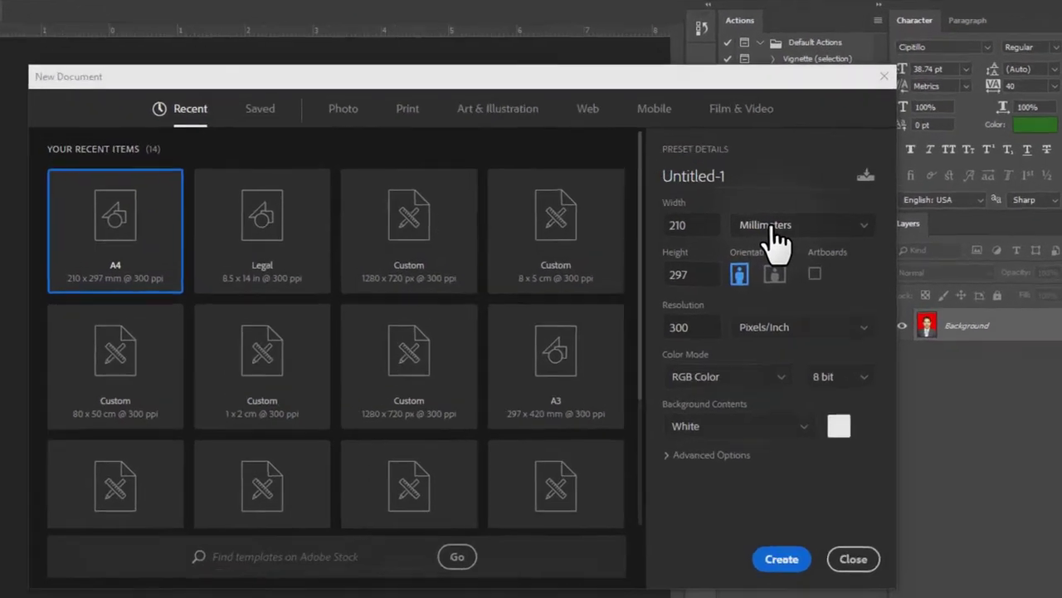
click(772, 228)
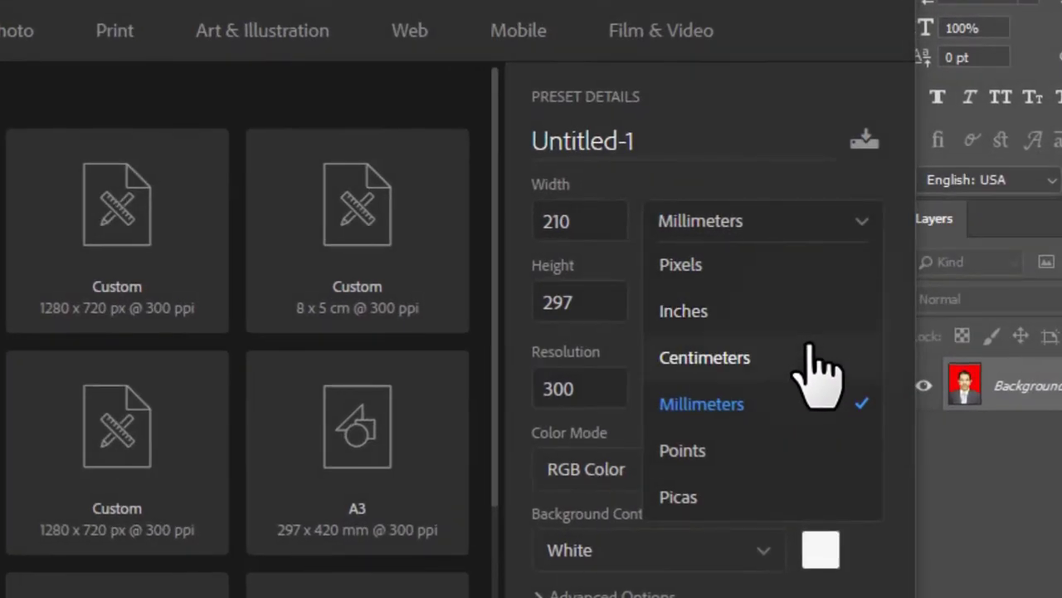
click(812, 355)
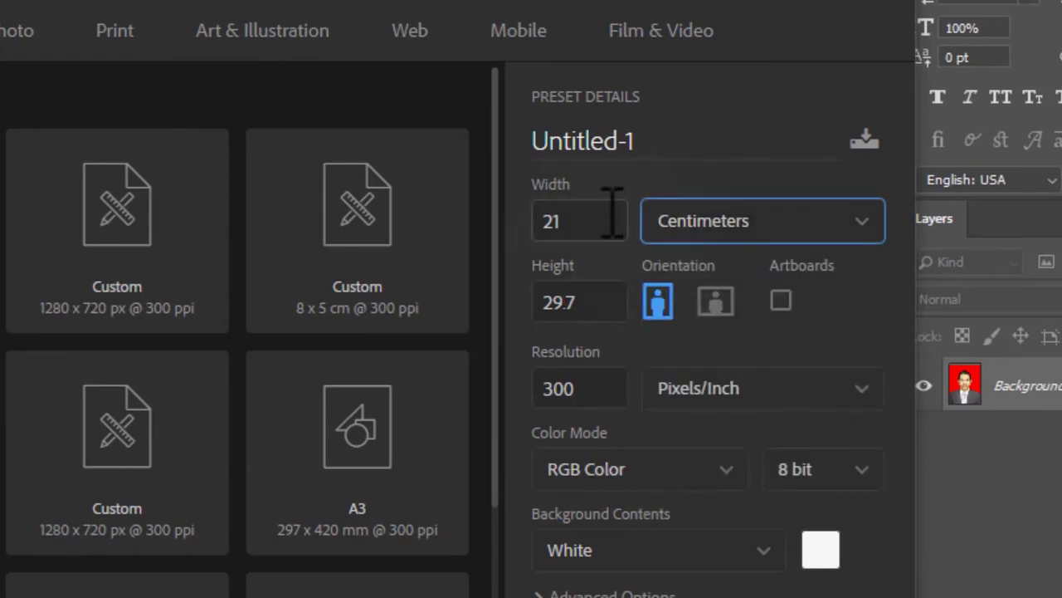
double_click(606, 220)
text(3)
double_click(610, 306)
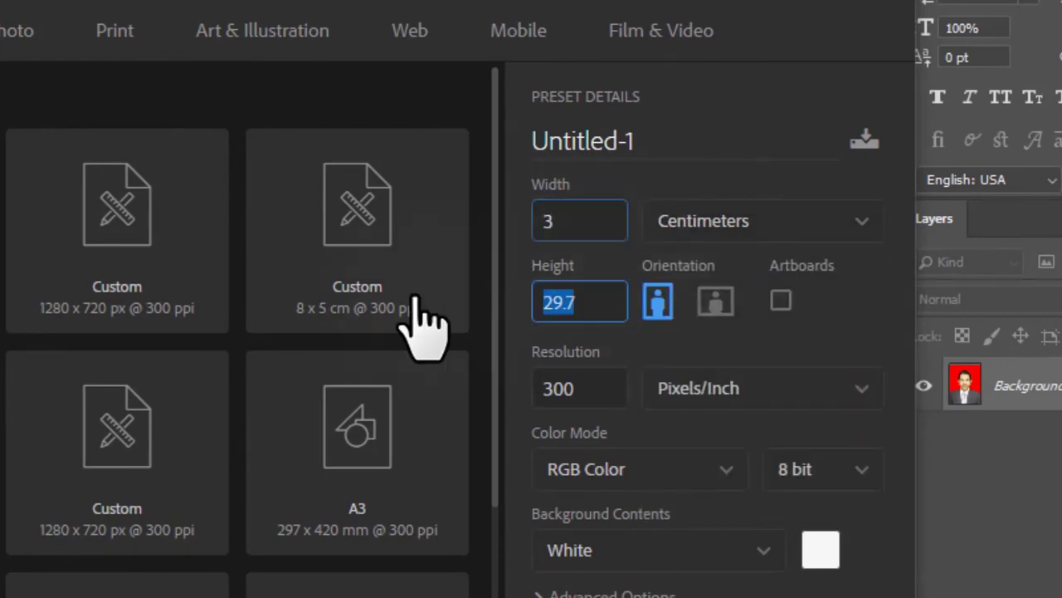
text(4)
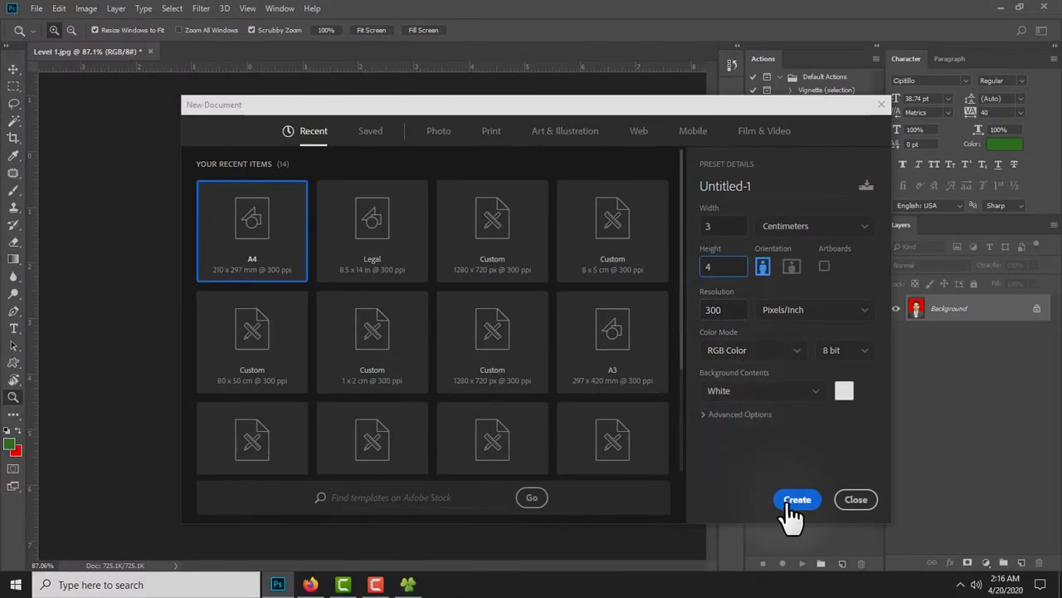
click(795, 500)
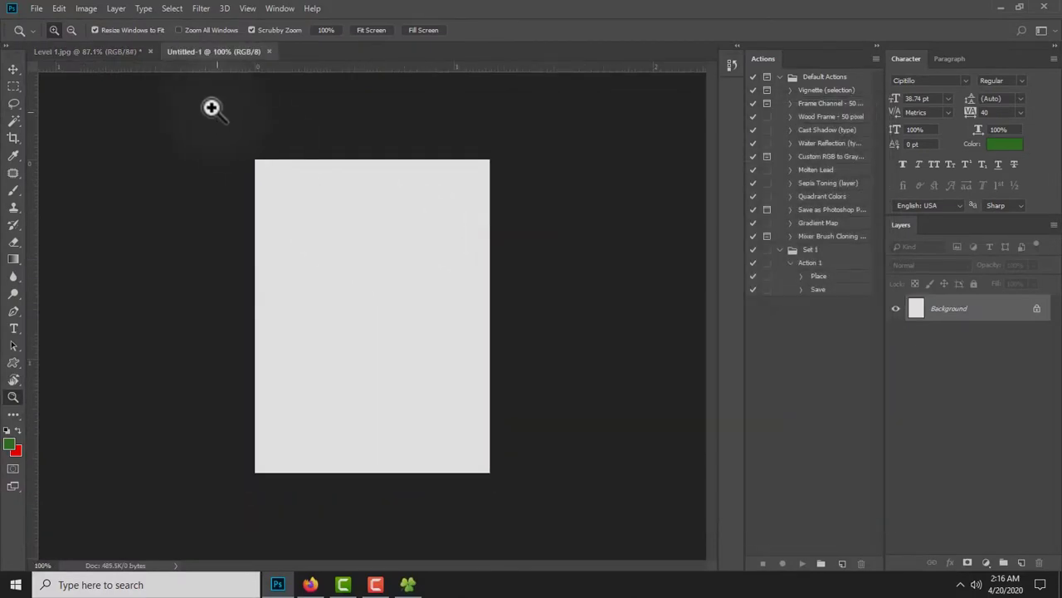
Back on Level 1.jpg, draw a rectangular marquee around the entire red-backdrop portrait
click(98, 51)
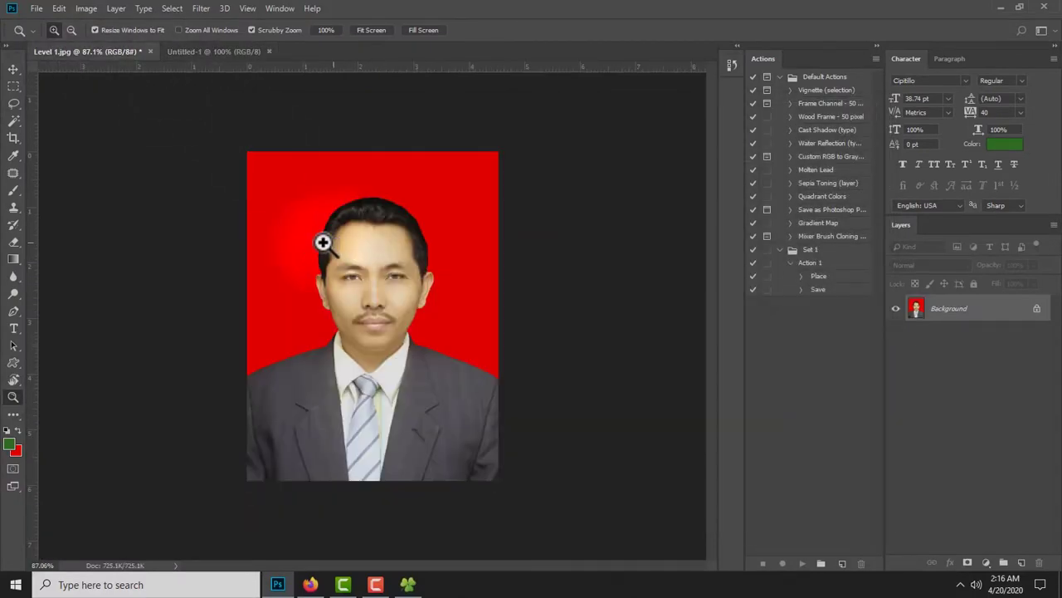
click(14, 87)
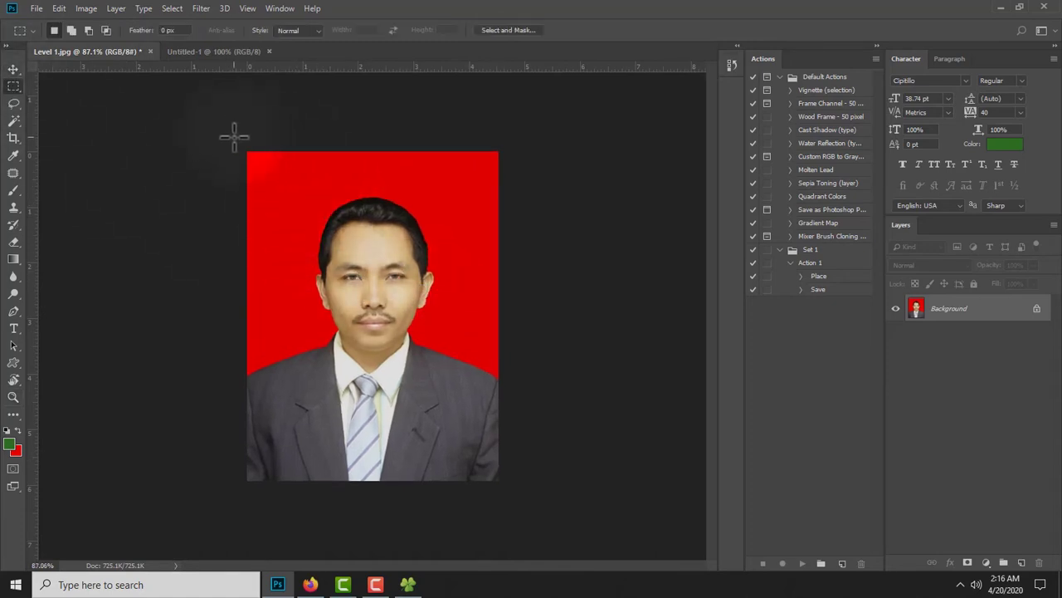
click(192, 54)
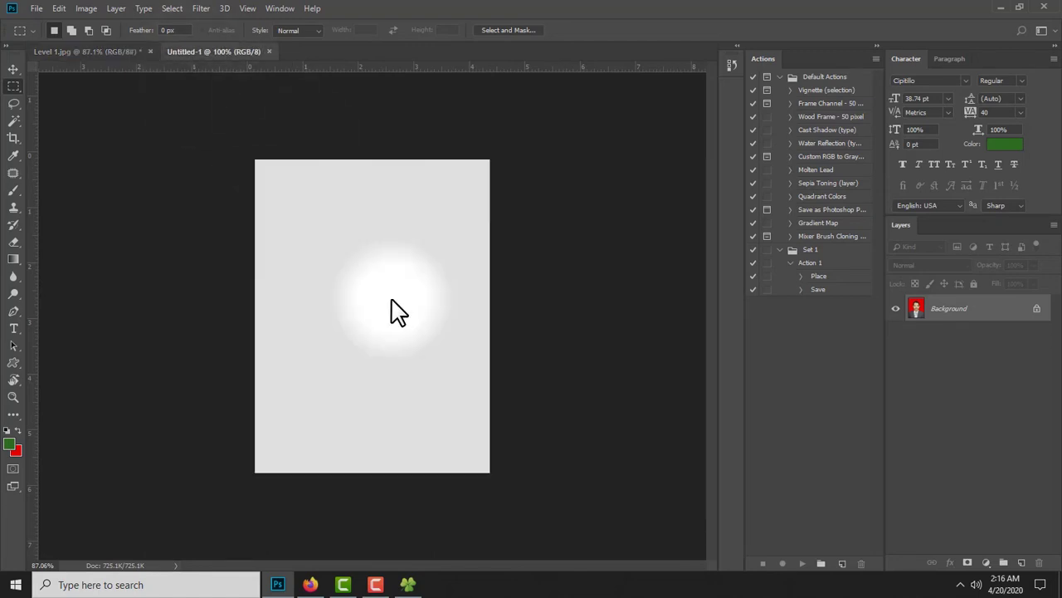
click(120, 50)
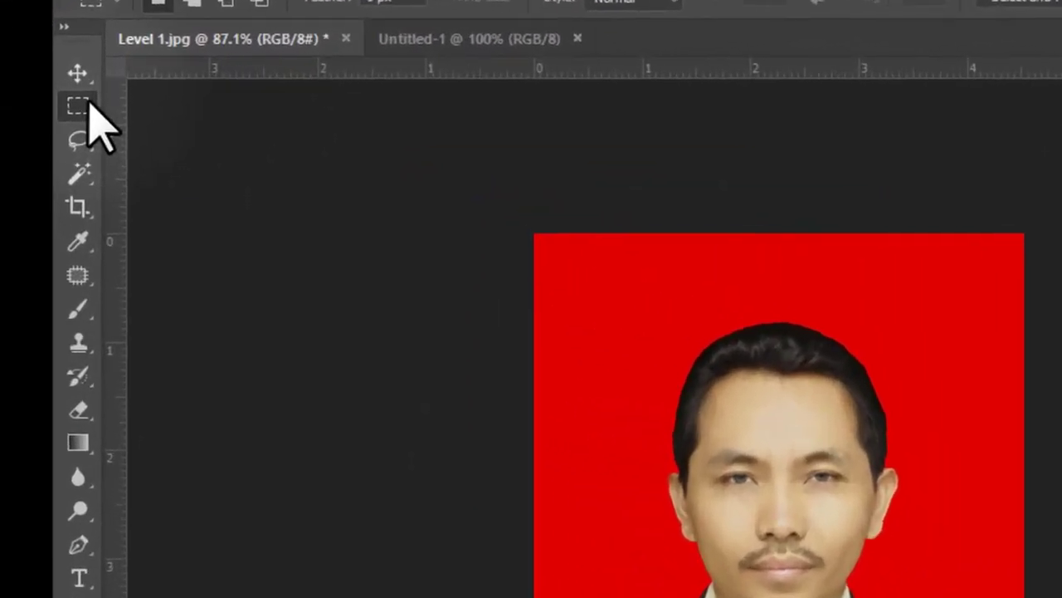
right_click(18, 85)
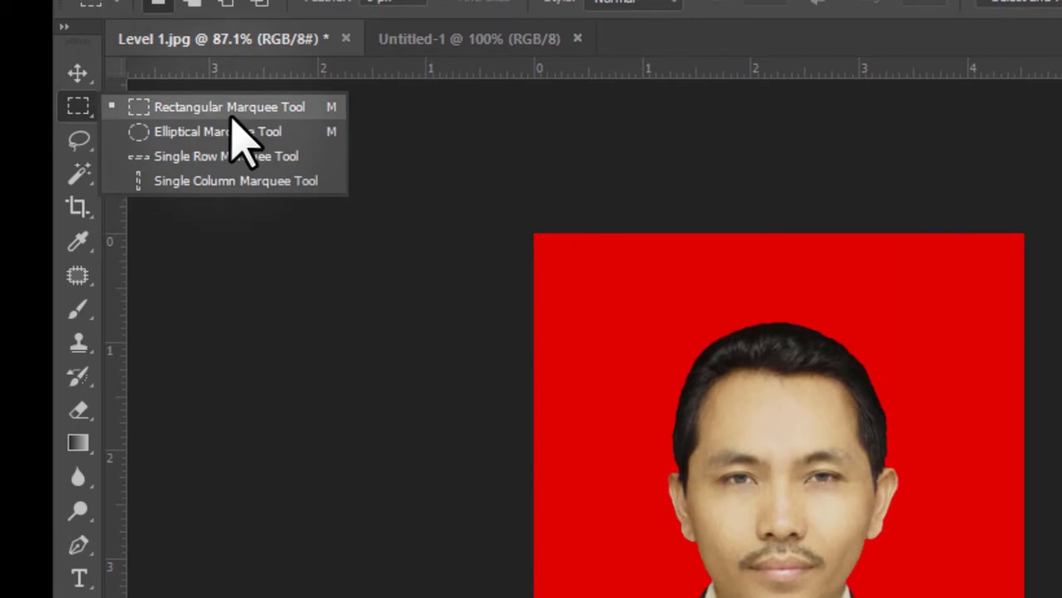
click(76, 107)
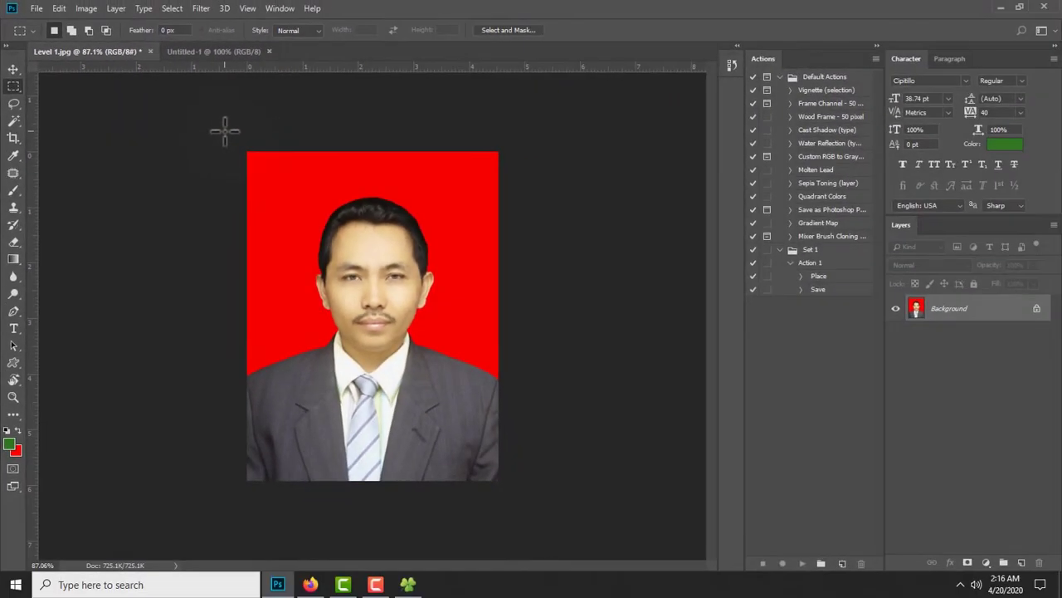
drag(247, 152, 514, 507)
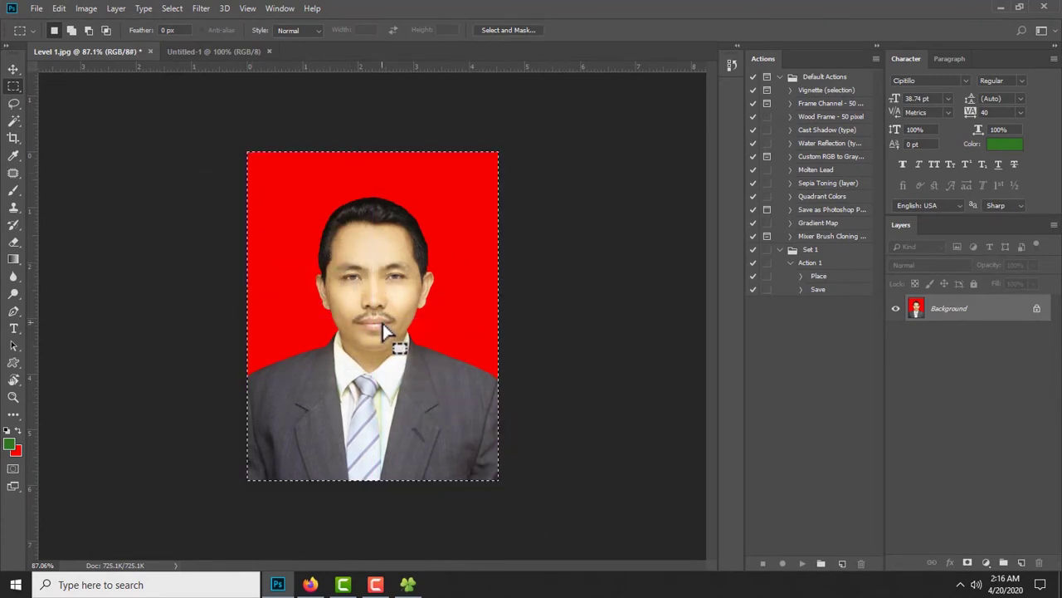
Paste the copied portrait into Untitled-1 and zoom out to see the whole photo
click(243, 53)
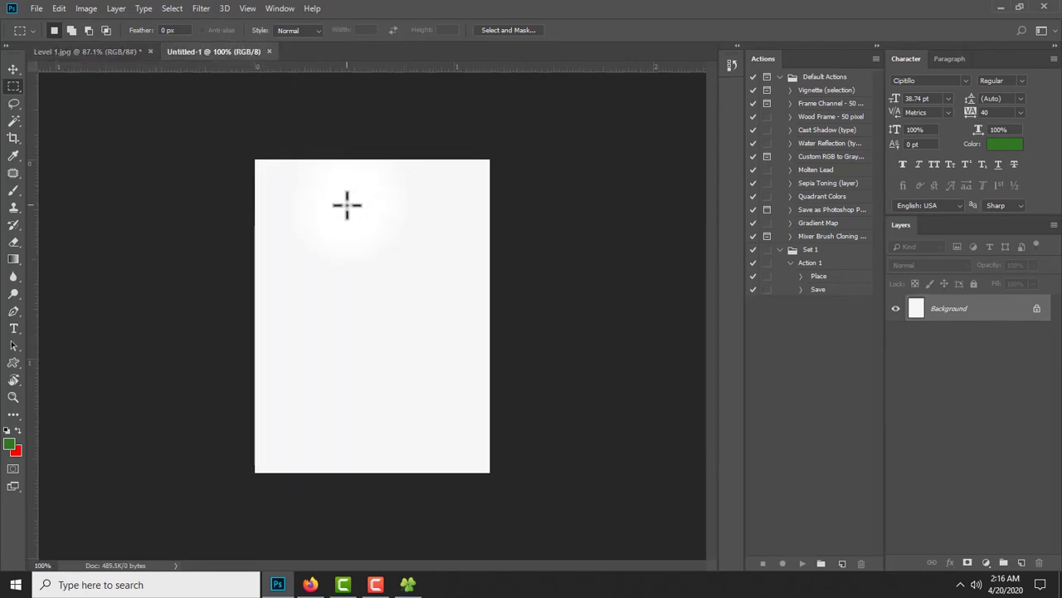
key(ctrl+v)
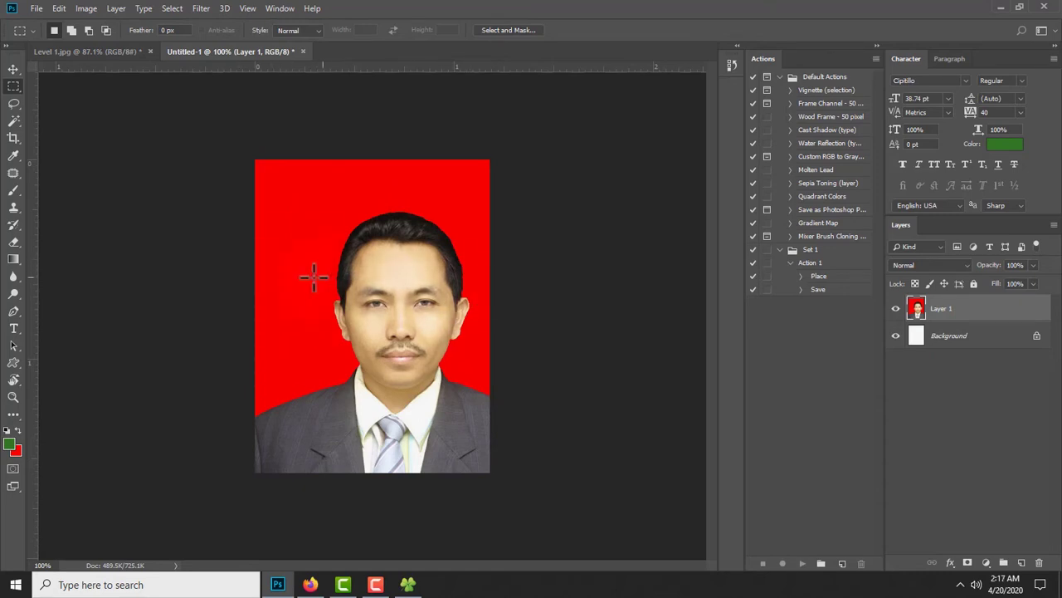
key(z)
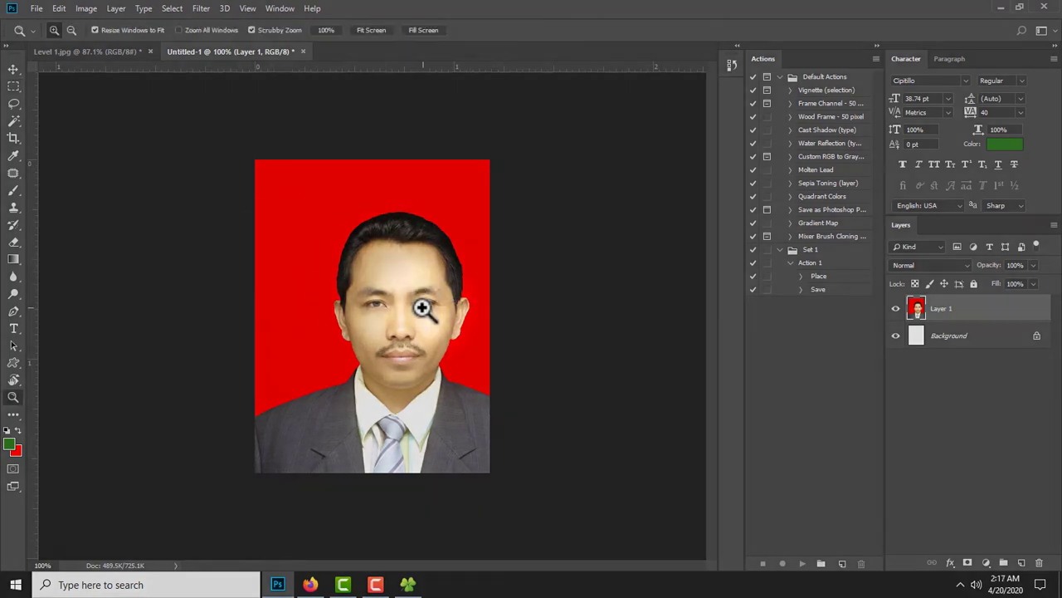
drag(417, 302, 407, 304)
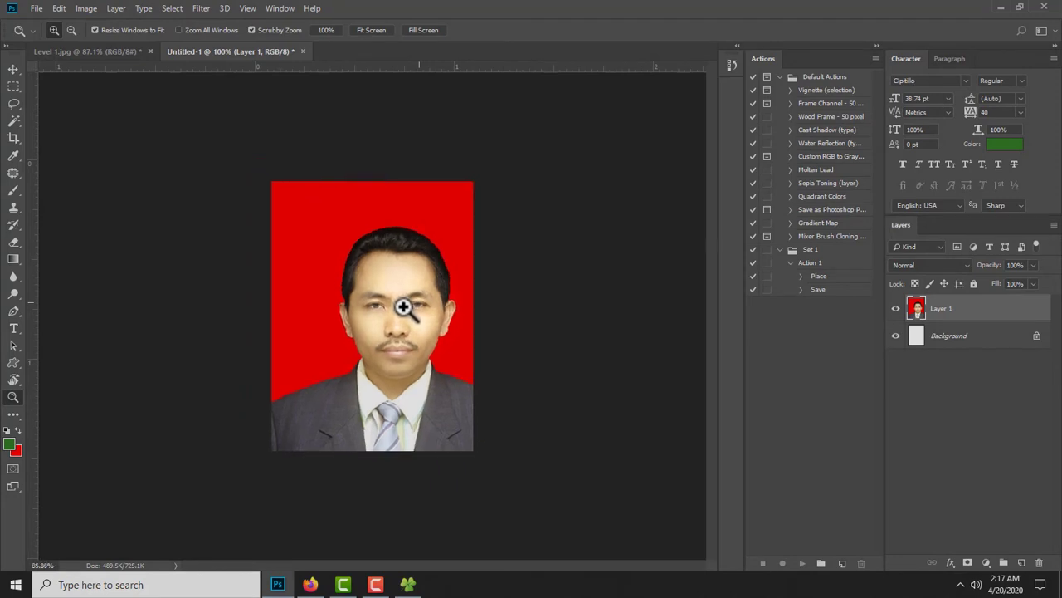
Select the Move Tool in Untitled-1 with Show Transform Controls turned on
click(120, 46)
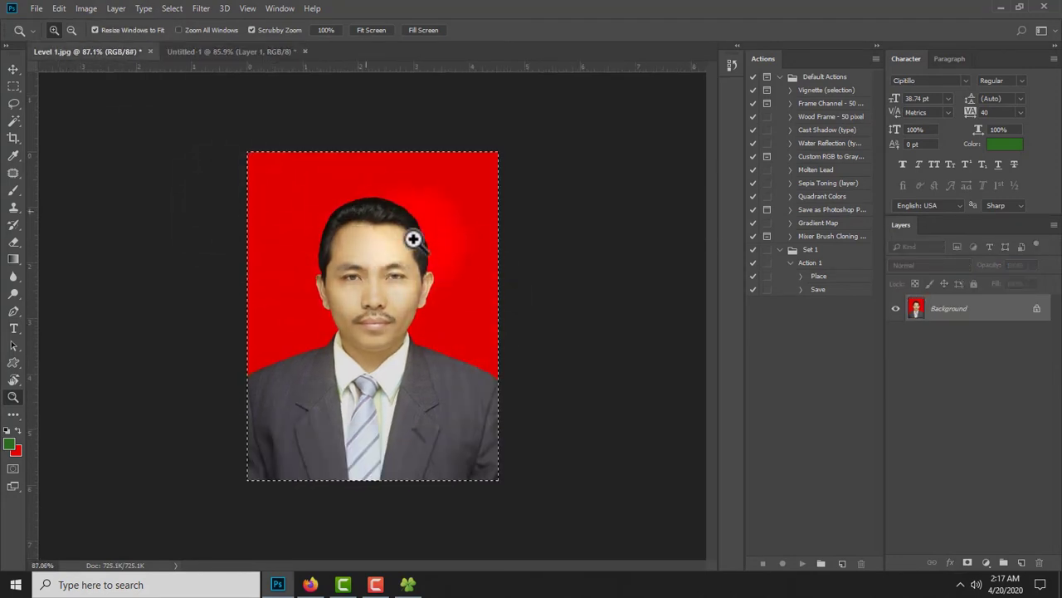
click(253, 50)
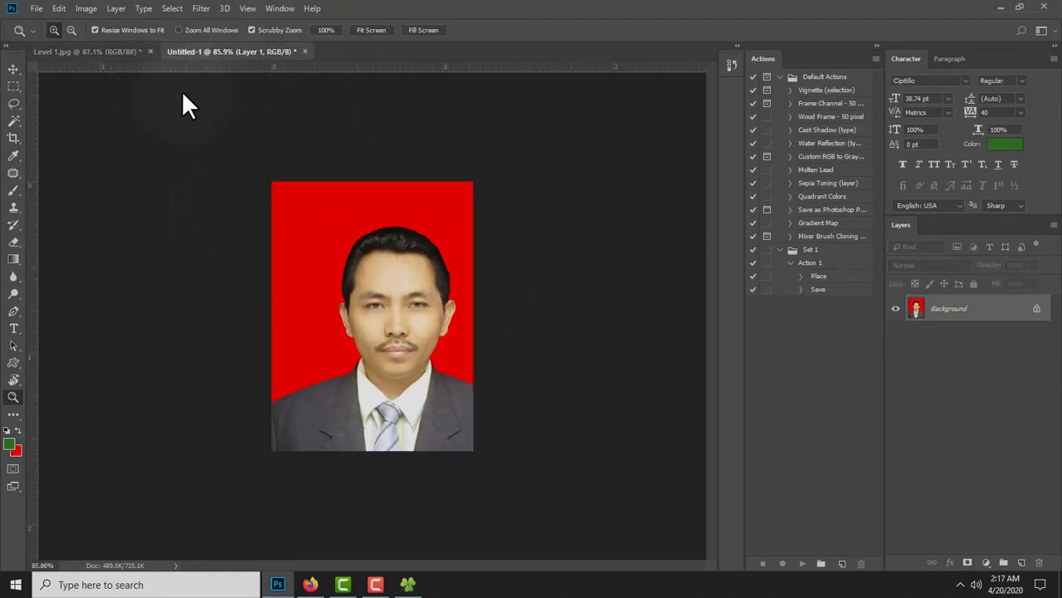
click(10, 73)
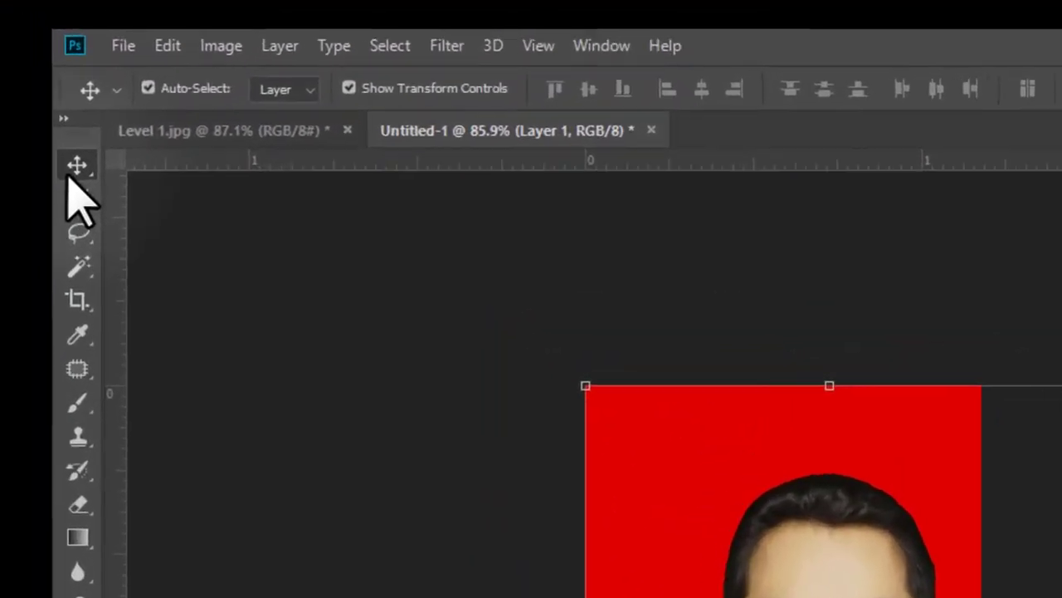
click(71, 184)
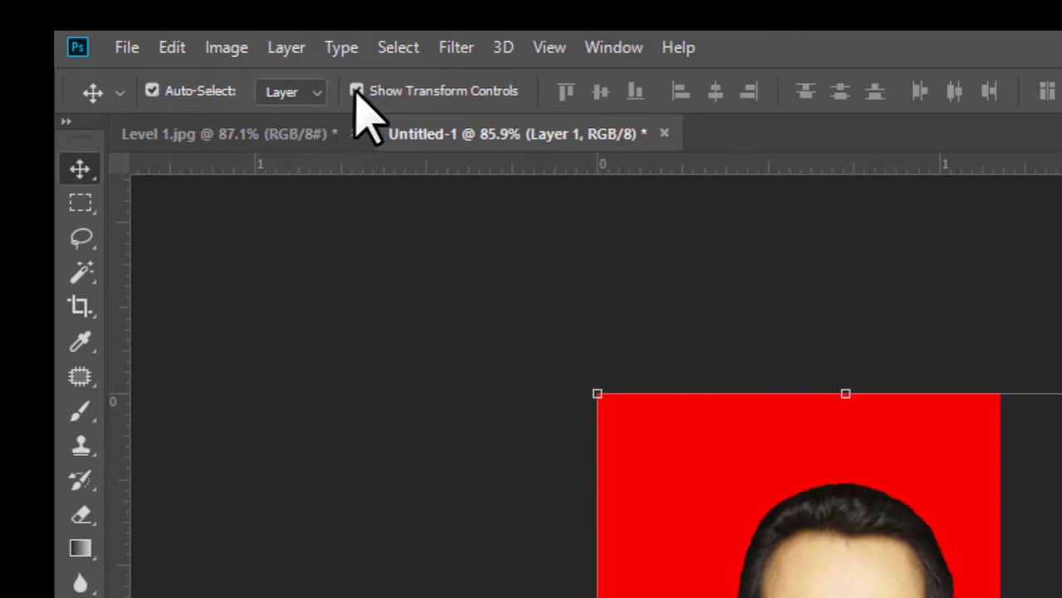
click(356, 91)
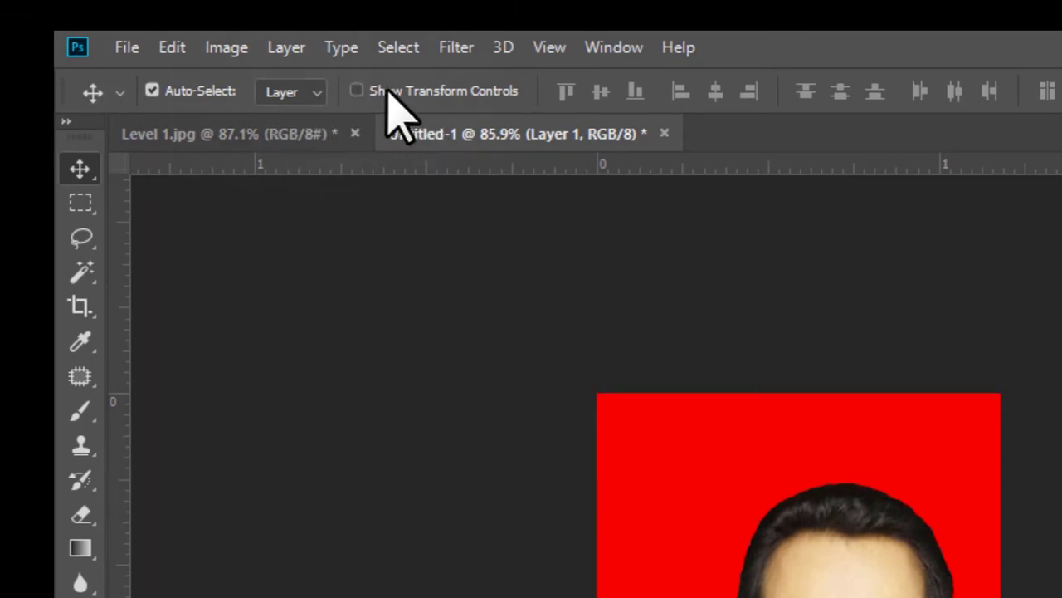
click(398, 90)
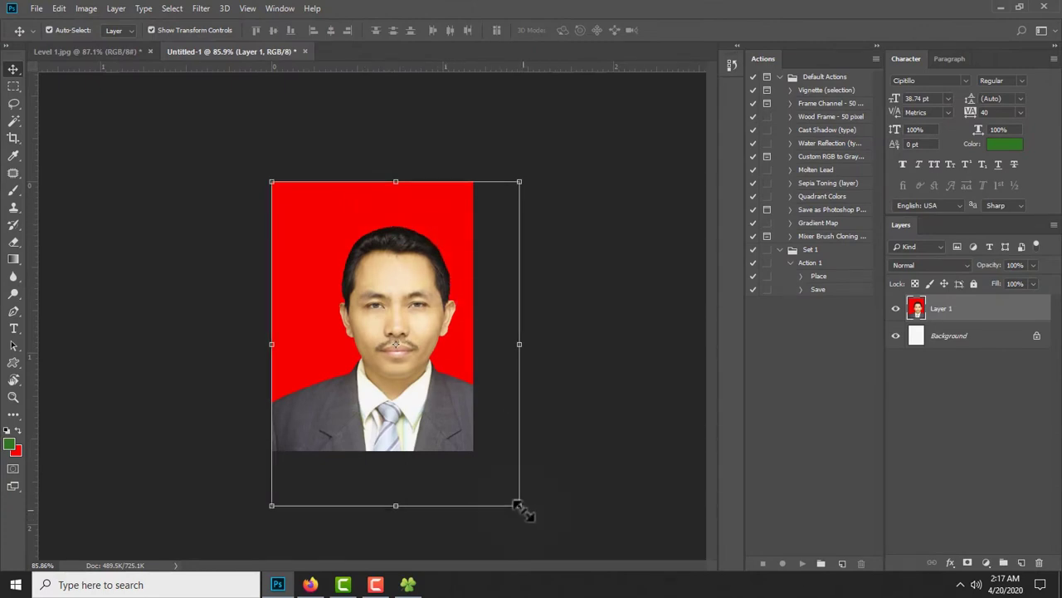
Shrink the portrait from its bottom-right corner to about 83.7%, nudge it into place, and commit
click(518, 505)
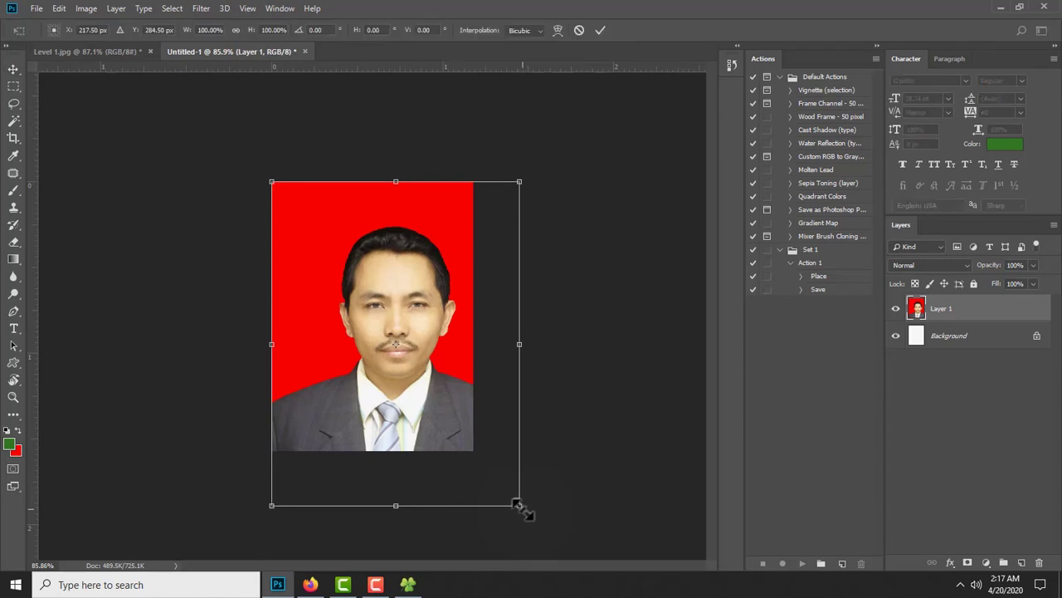
drag(514, 502, 495, 432)
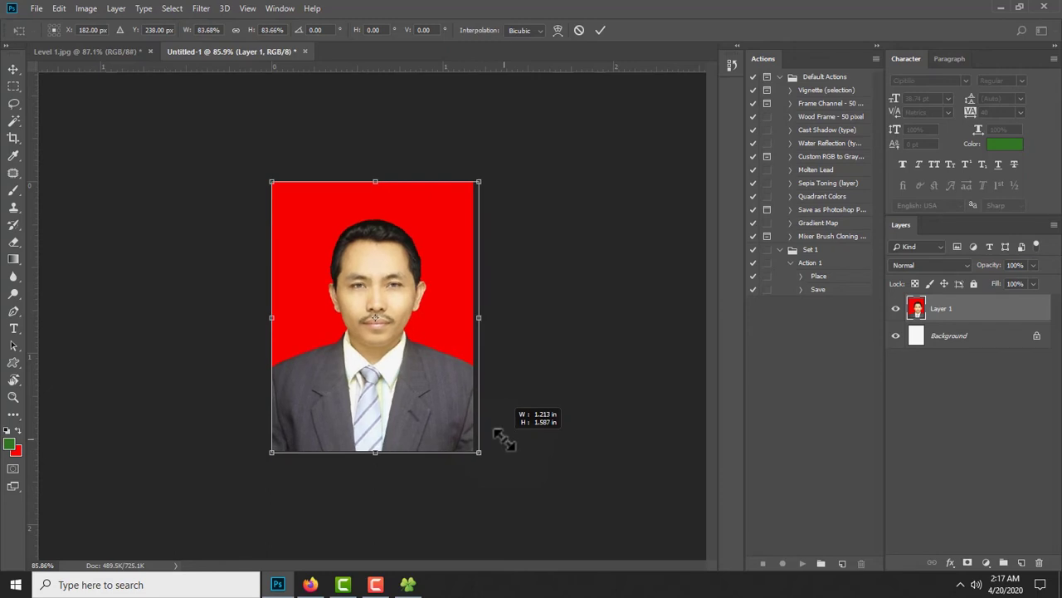
drag(503, 440, 503, 440)
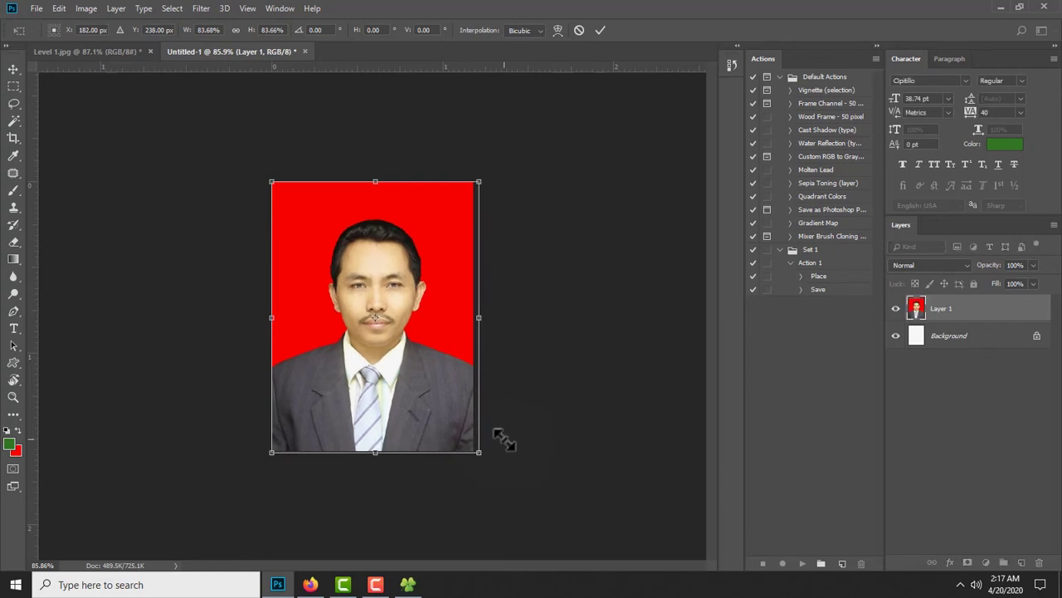
key(Left)
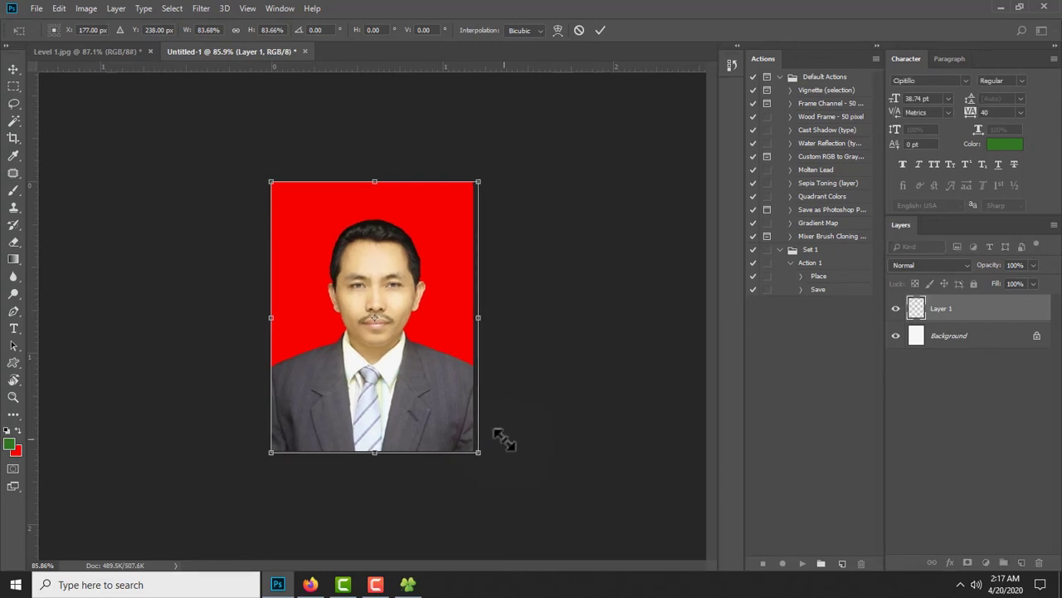
key(Left)
key(Left)
key(Left)
key(Left)
key(Left)
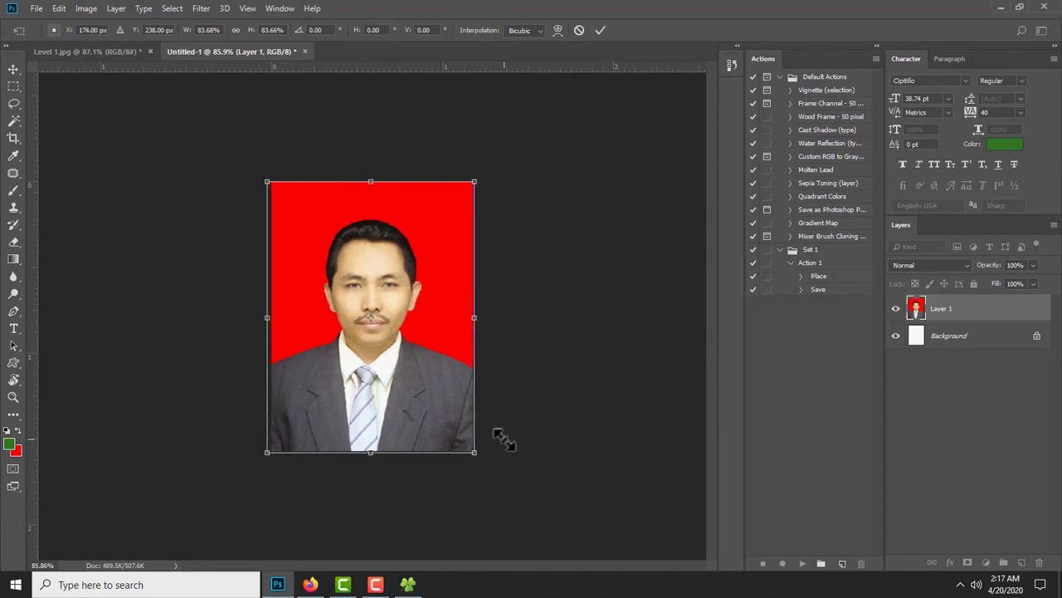
key(Right)
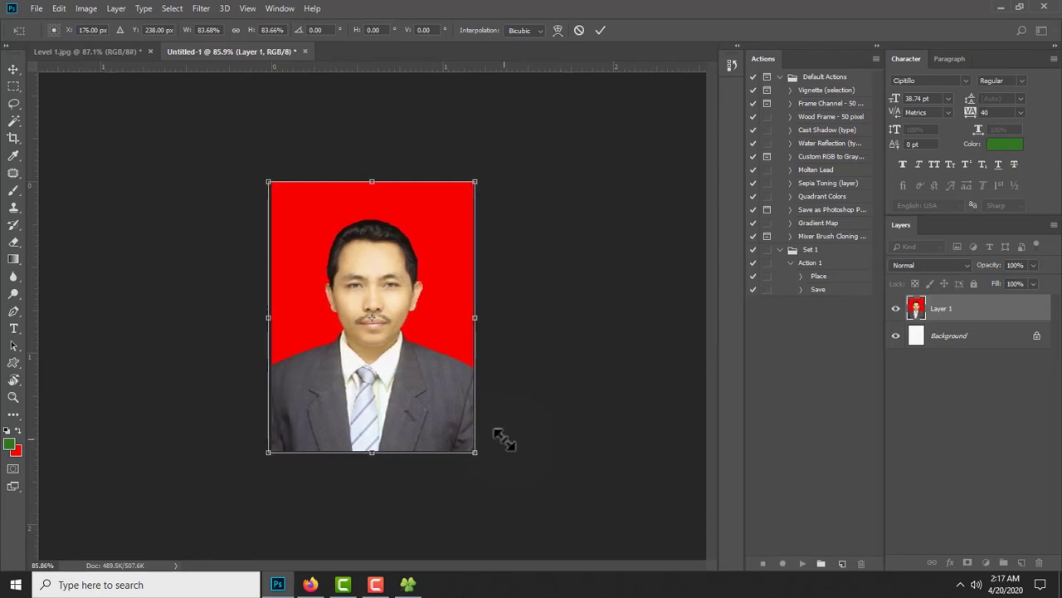
key(Return)
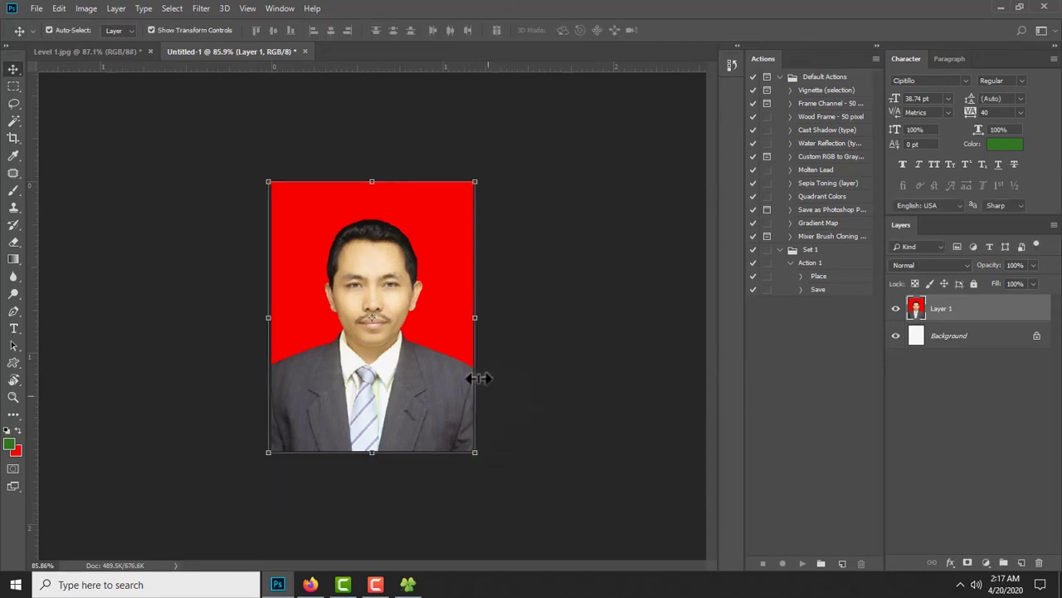
key(z)
drag(384, 299, 402, 312)
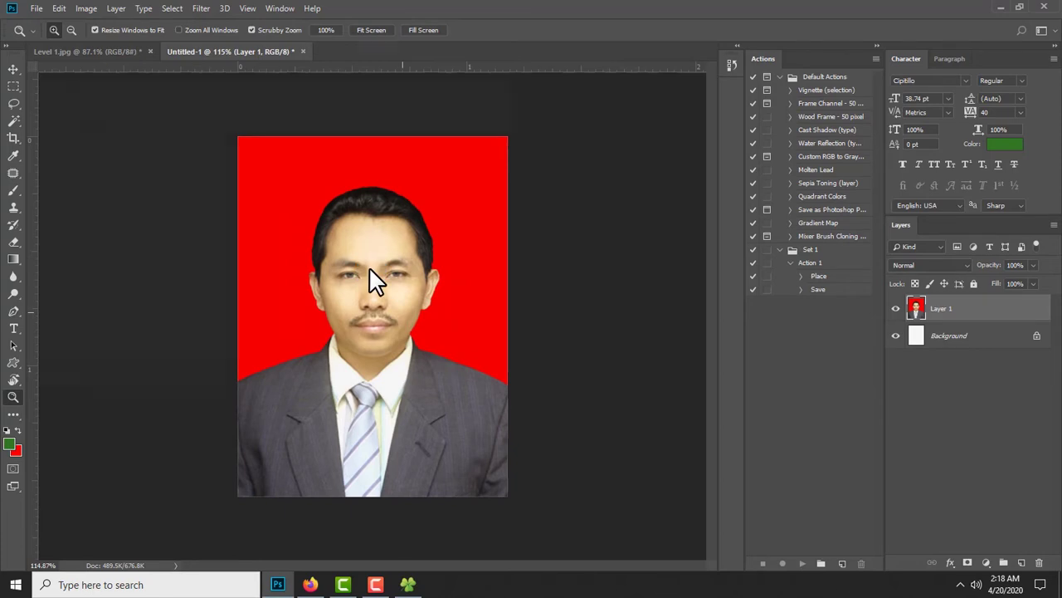
Save a JPEG copy named ok1 in the Desktop tutorial folder
key(ctrl+shift+s)
text(ok1)
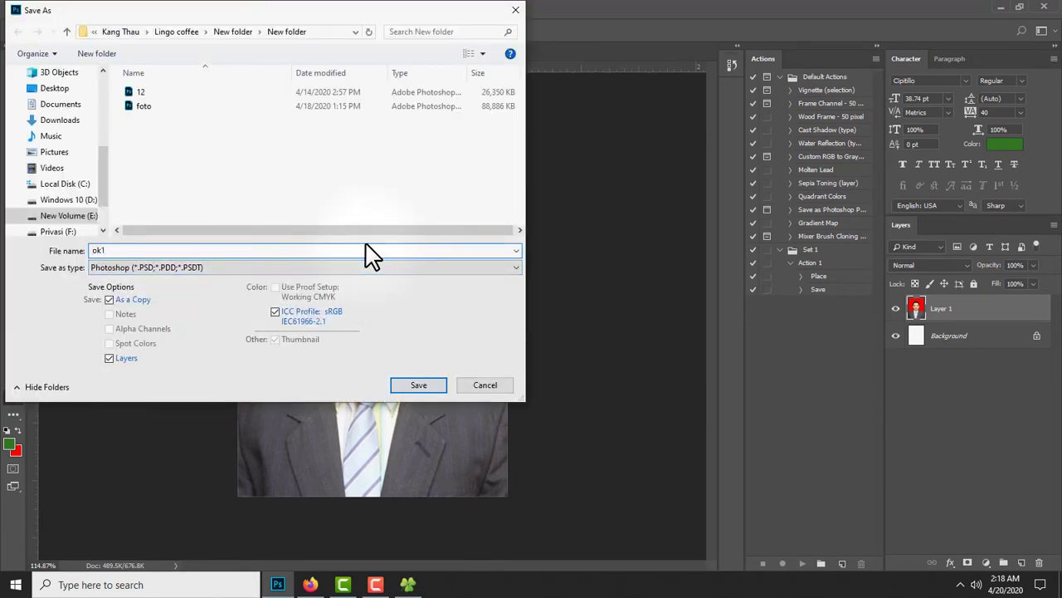
click(338, 267)
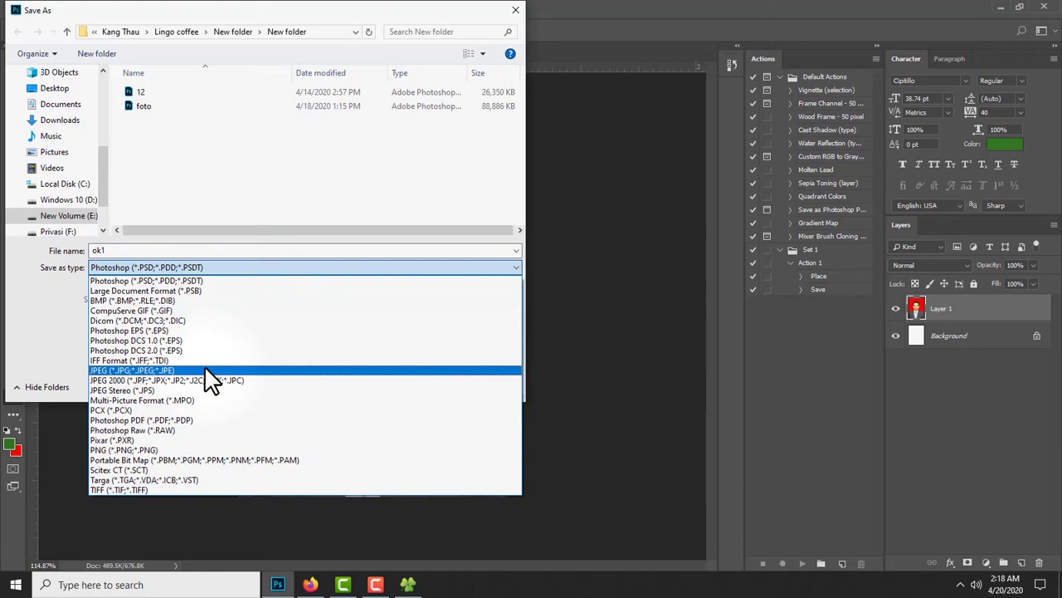
click(206, 371)
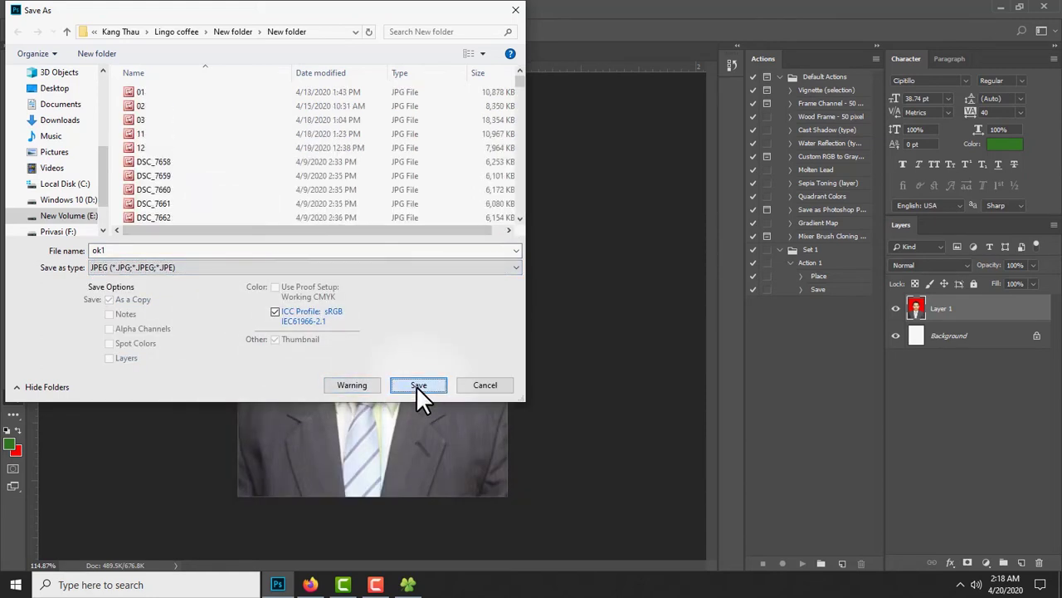
click(49, 89)
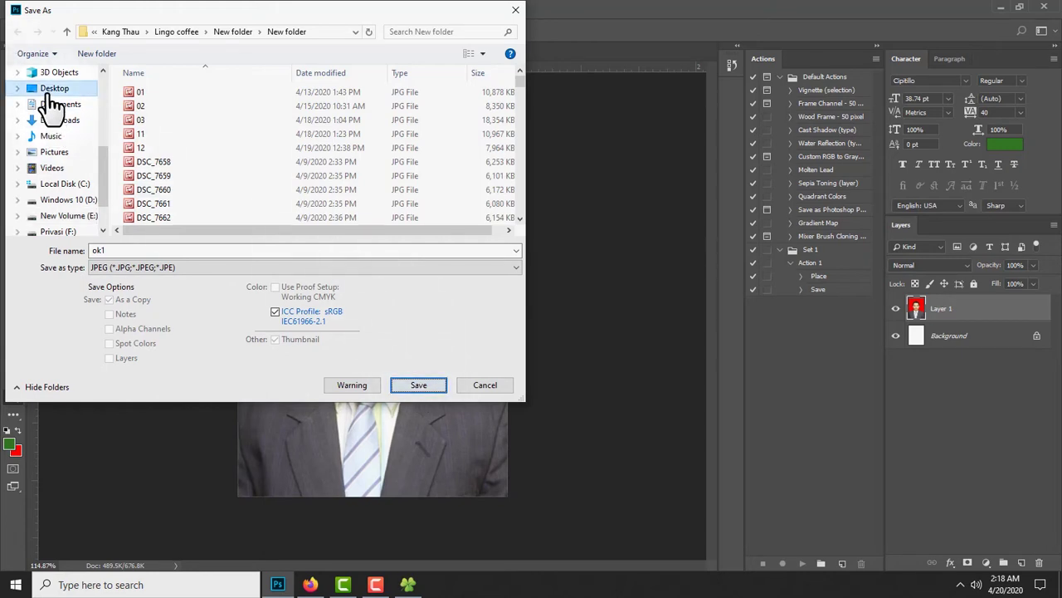
click(190, 108)
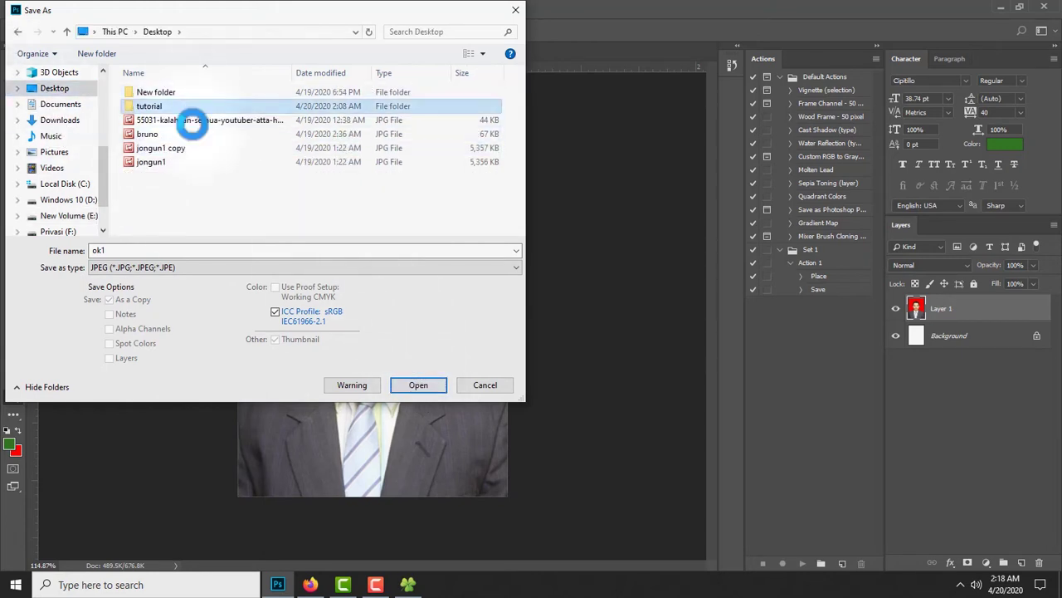
click(401, 383)
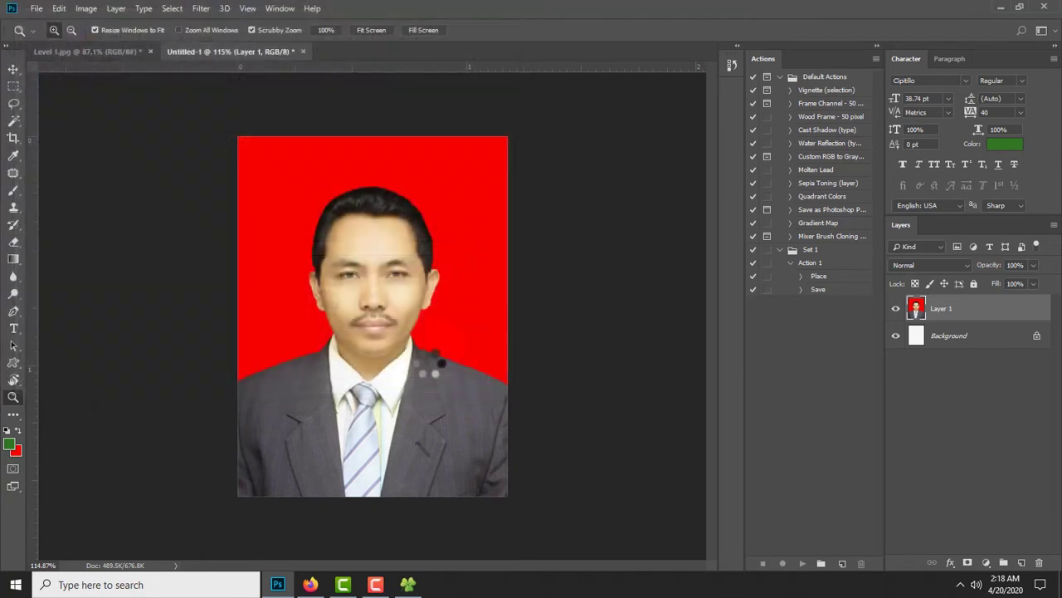
Accept the JPEG quality options and zoom in on the portrait
click(604, 135)
key(z)
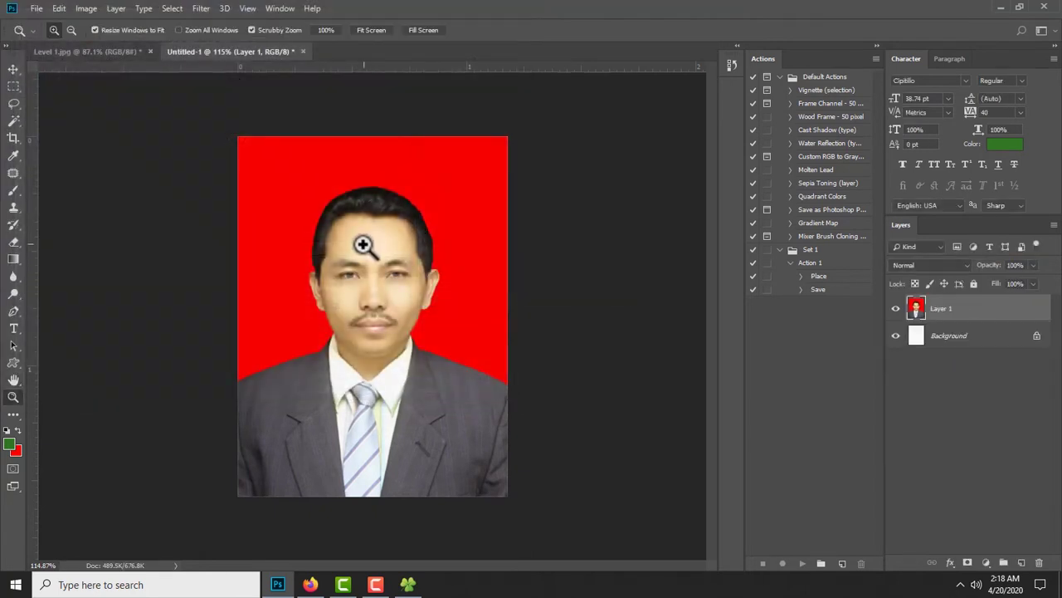
drag(352, 253, 365, 261)
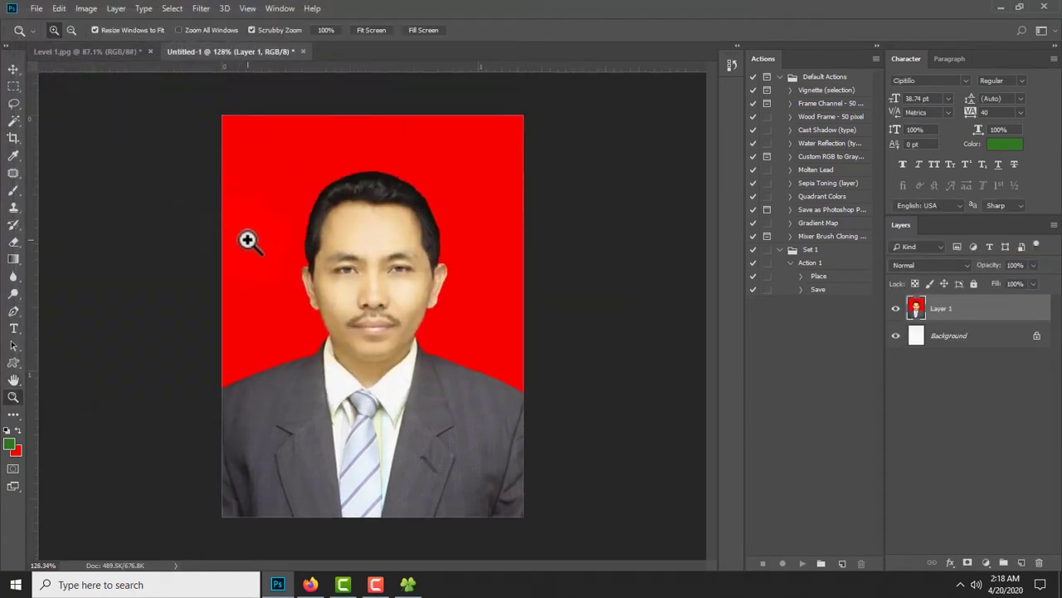
Save the document as a Photoshop PSD named OK and accept the format options
key(ctrl+shift+s)
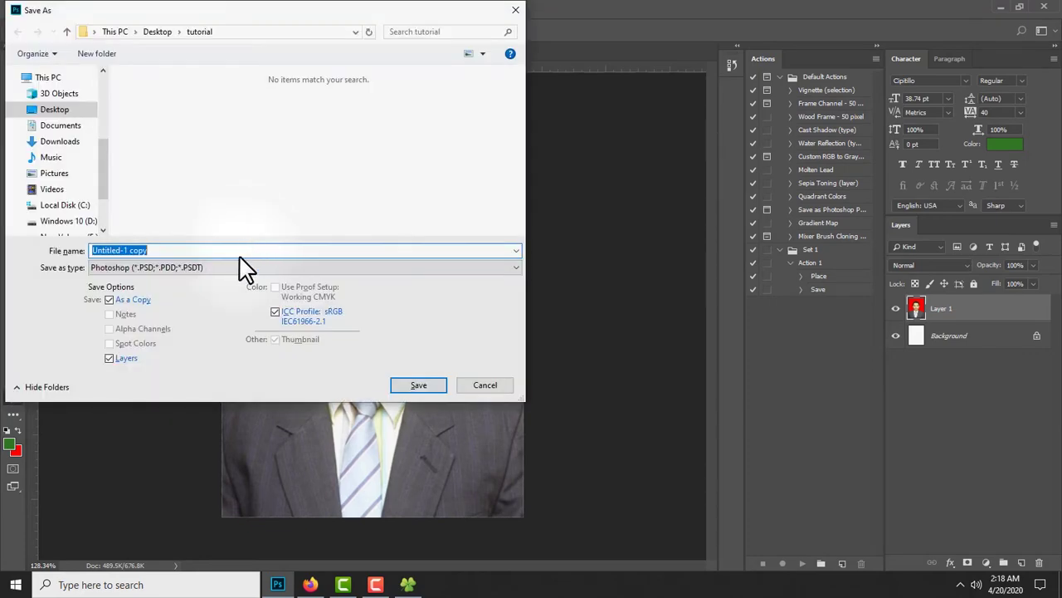
click(248, 269)
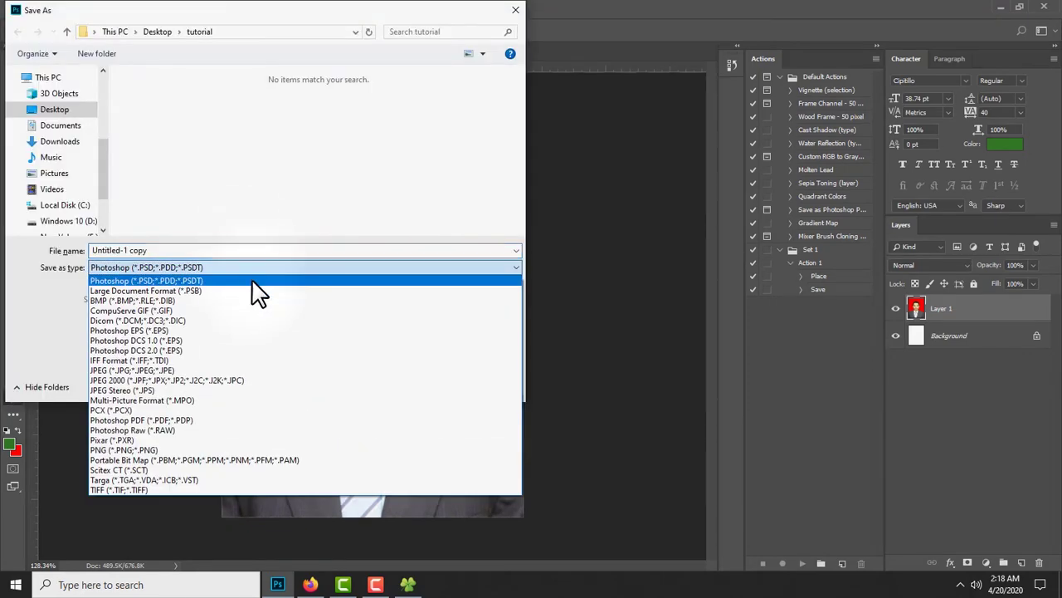
click(205, 280)
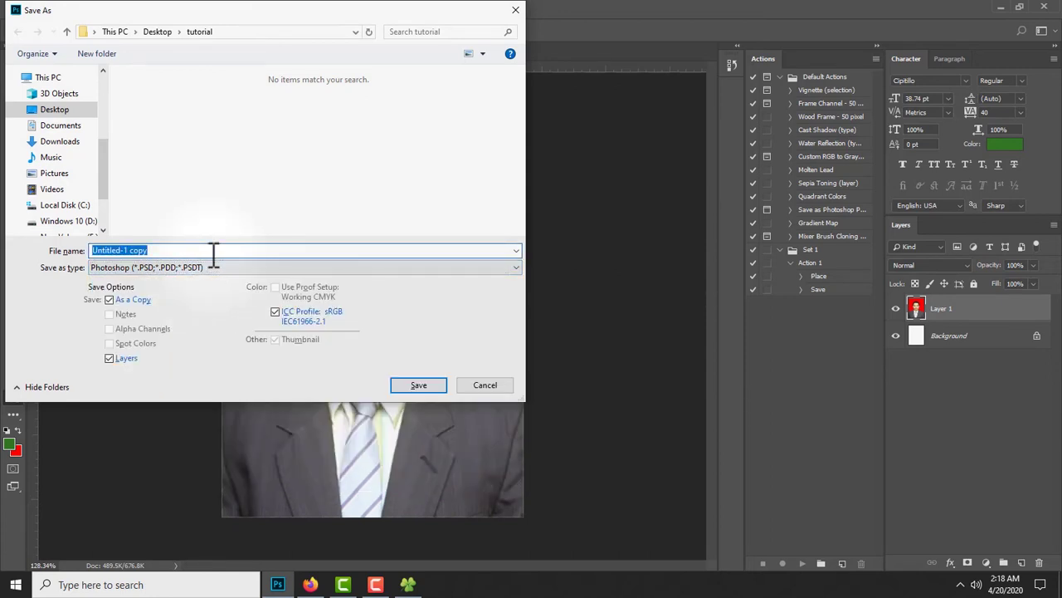
text(OK1)
key(Return)
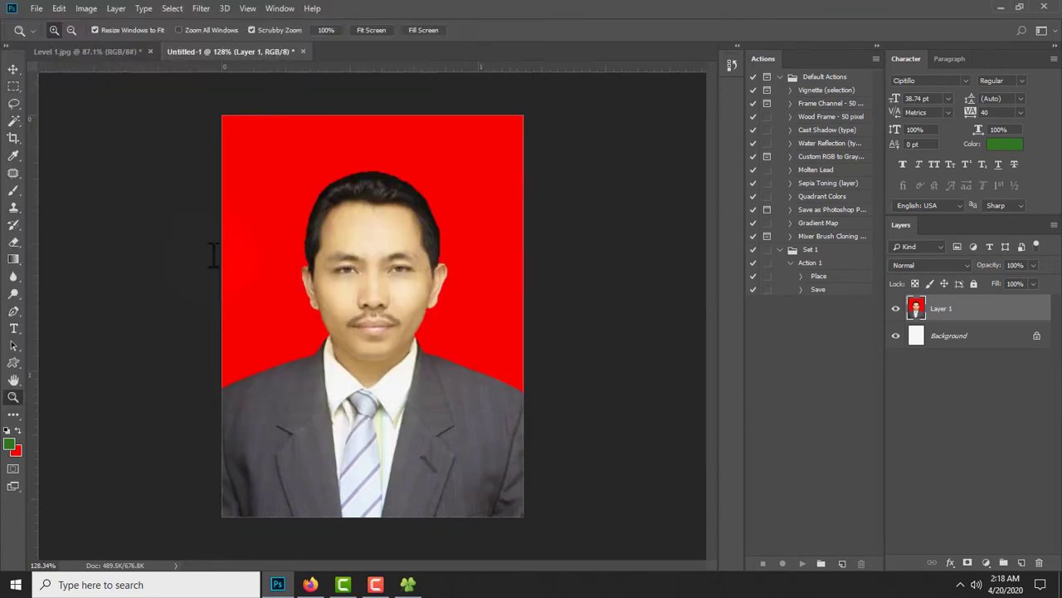
key(Return)
Check the saved files in the tutorial folder, review History states, then close Untitled-1
click(407, 585)
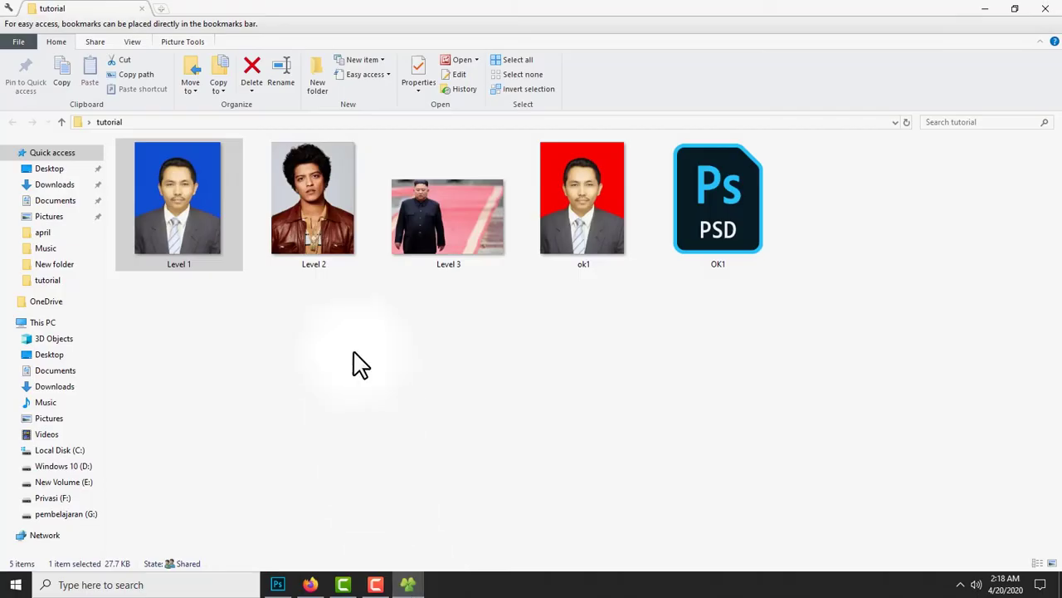
click(986, 10)
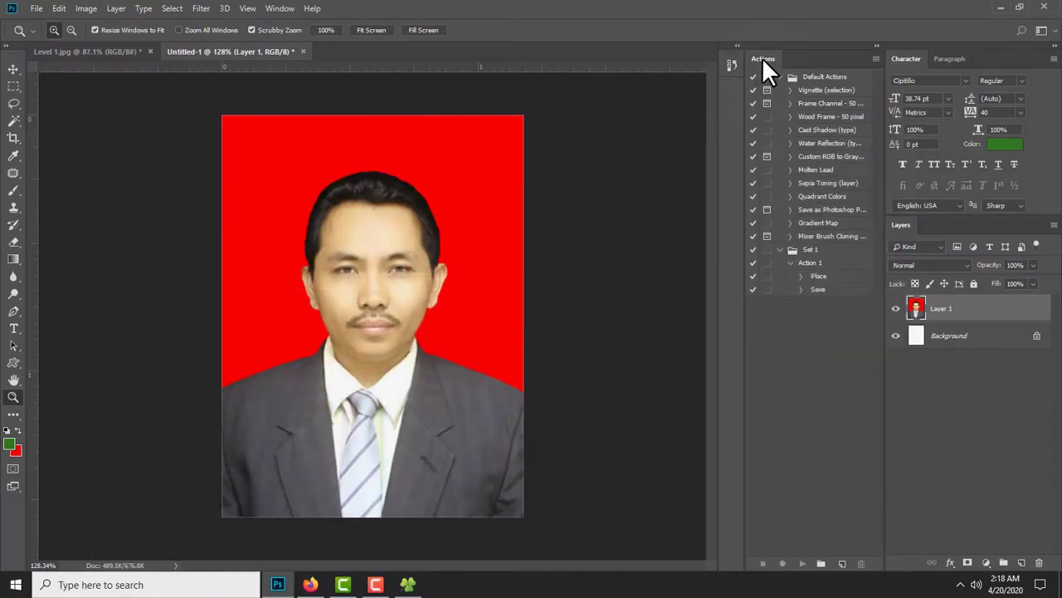
click(732, 64)
click(669, 122)
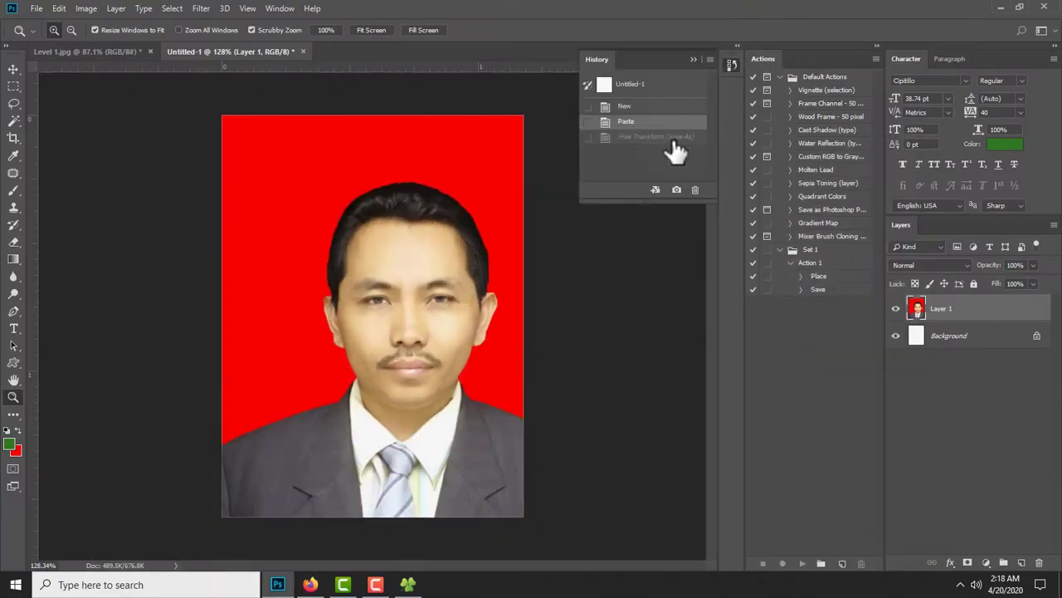
click(694, 59)
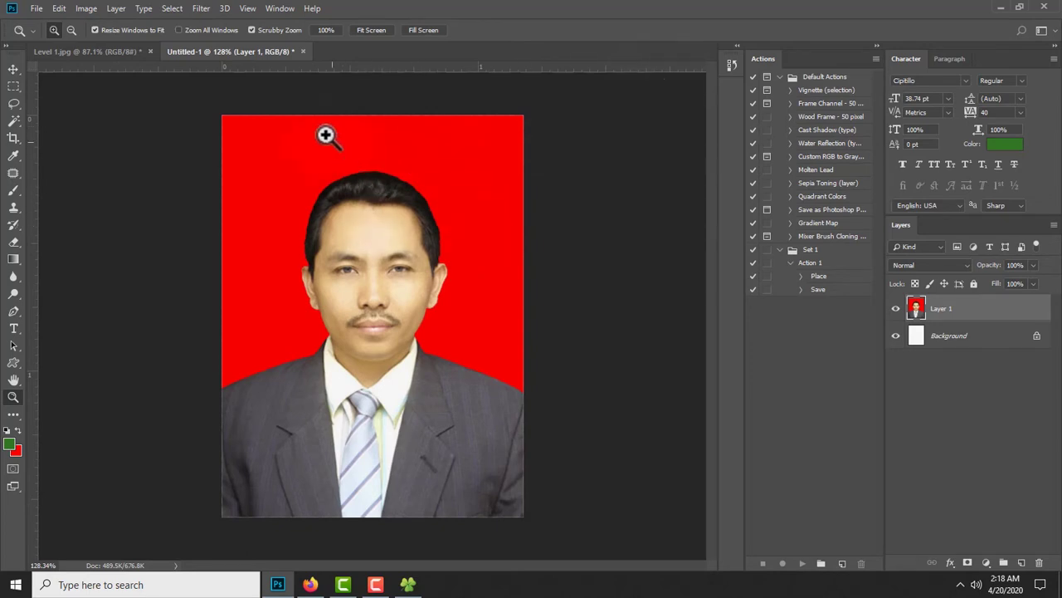
click(303, 52)
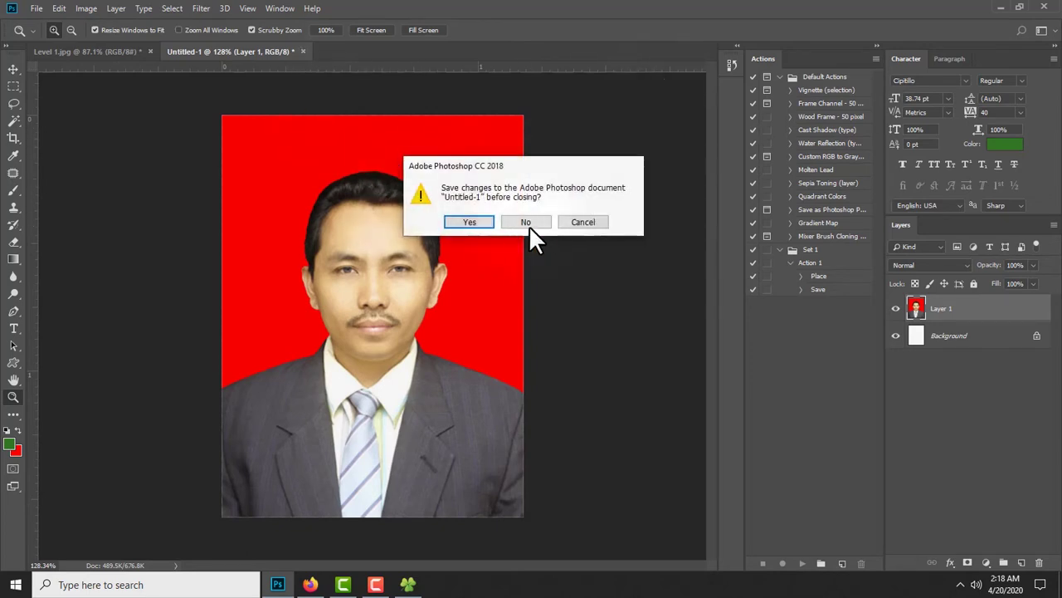
Cancel closing, delete Layer 1, discard Level 1.jpg, and drag Level 2 into Photoshop
click(598, 221)
mouse_move(956, 318)
mouse_down()
mouse_move(1024, 570)
mouse_move(1039, 562)
mouse_up()
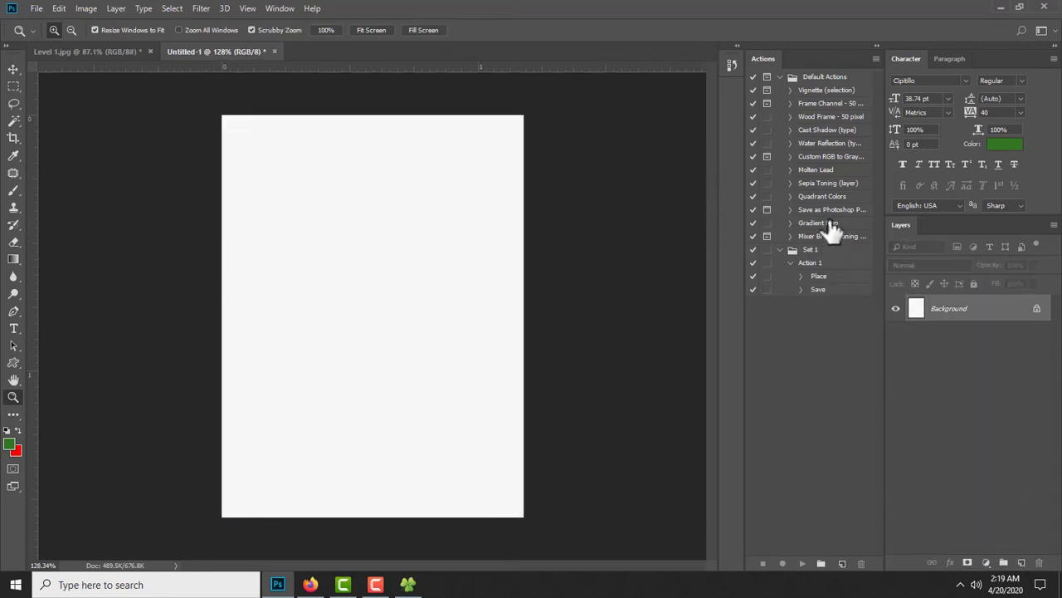
click(107, 48)
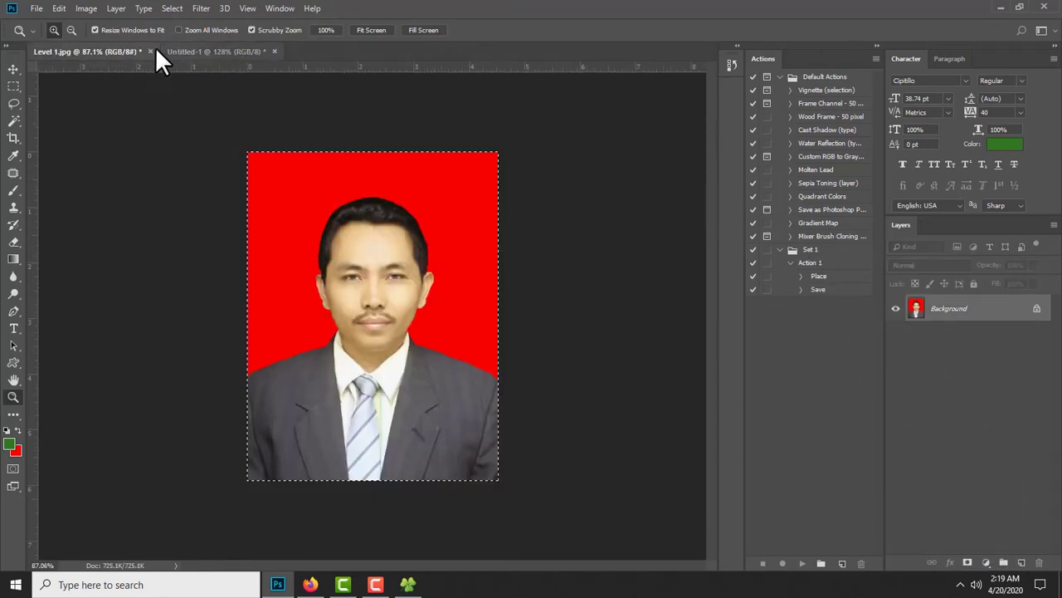
click(152, 49)
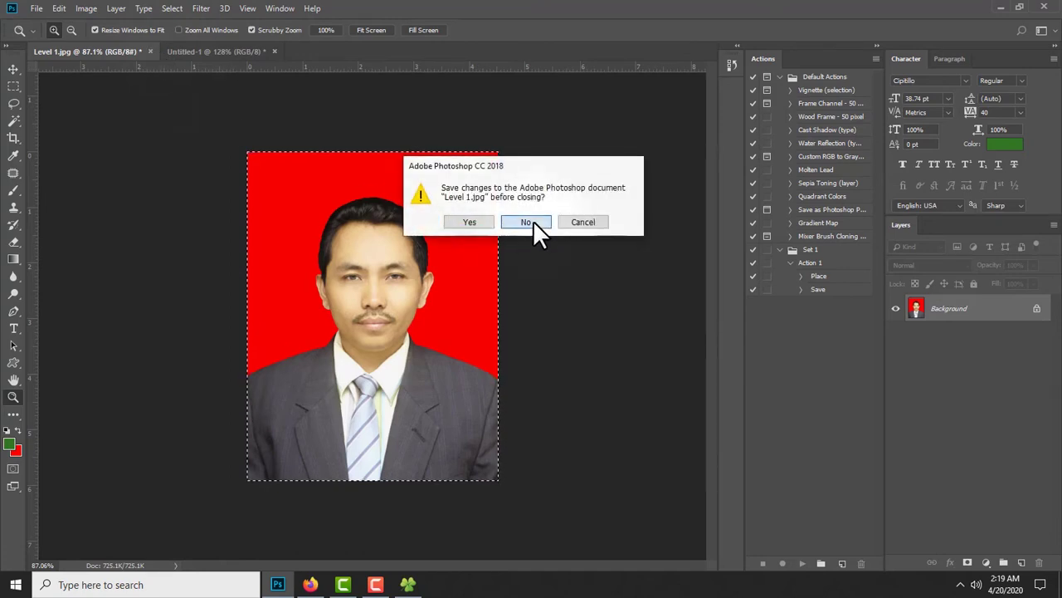
click(531, 221)
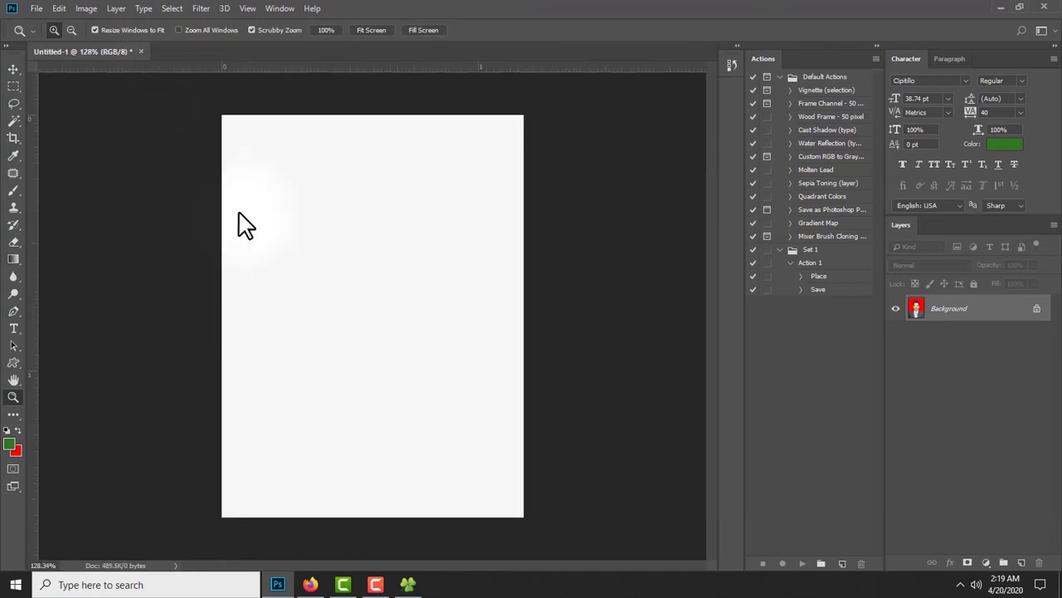
click(414, 581)
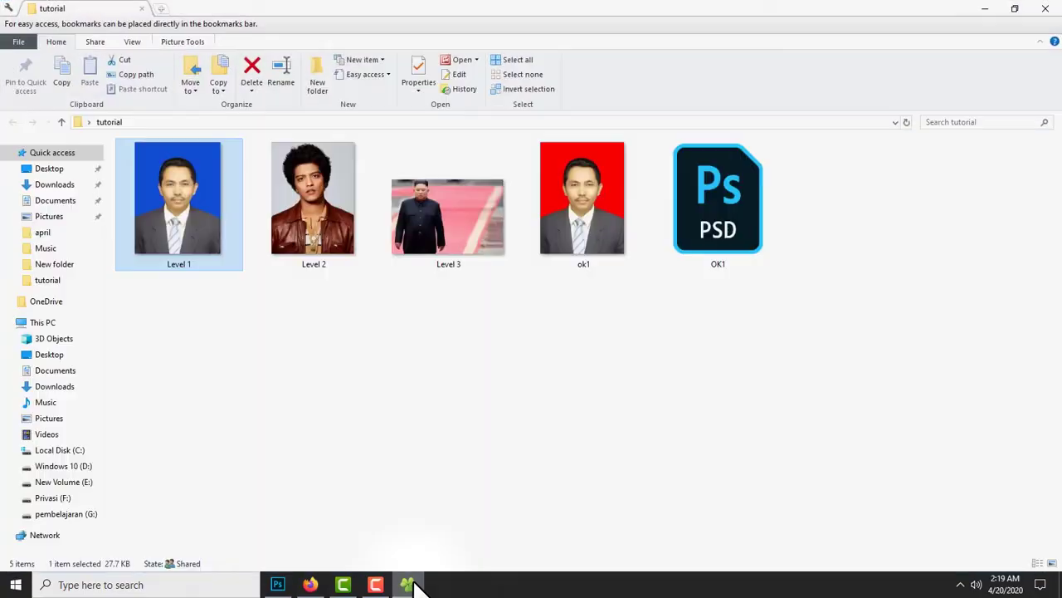
mouse_move(292, 220)
mouse_down()
mouse_move(328, 538)
mouse_move(494, 47)
mouse_up()
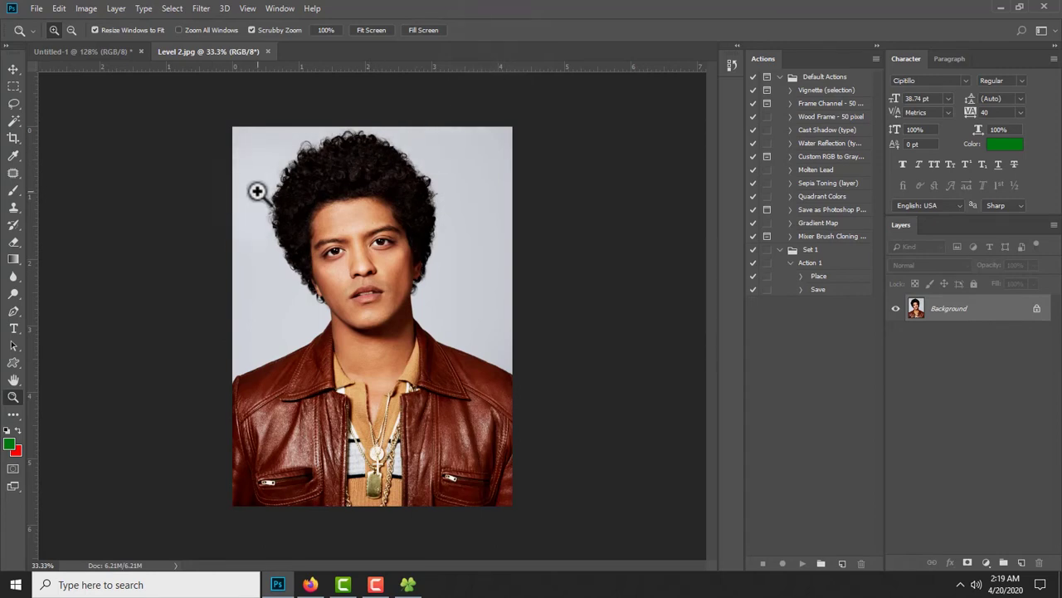
drag(257, 192, 273, 194)
click(331, 200)
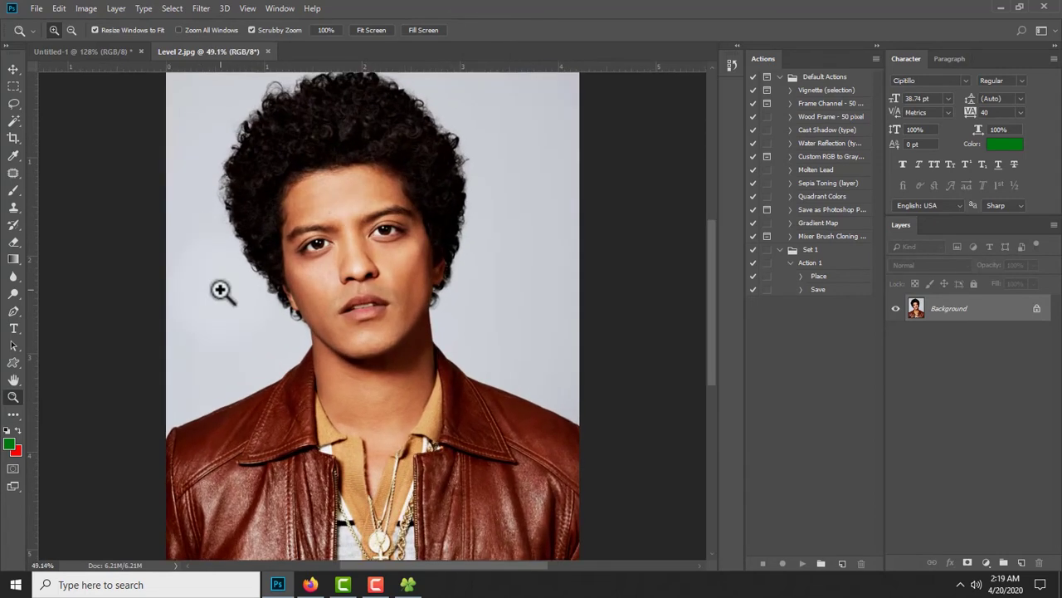
scroll(150, 232, up, 2)
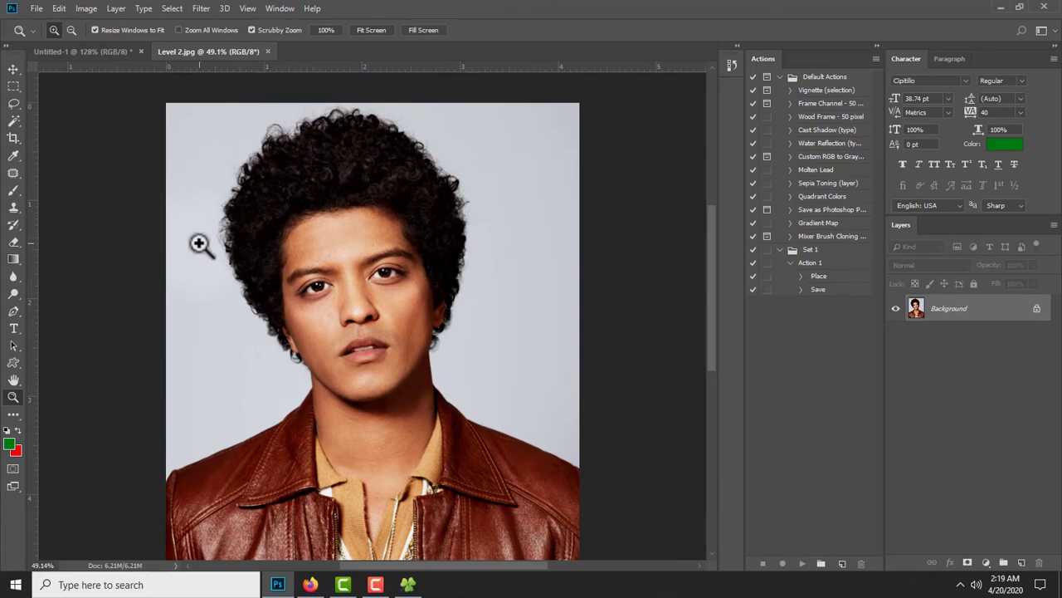
click(13, 122)
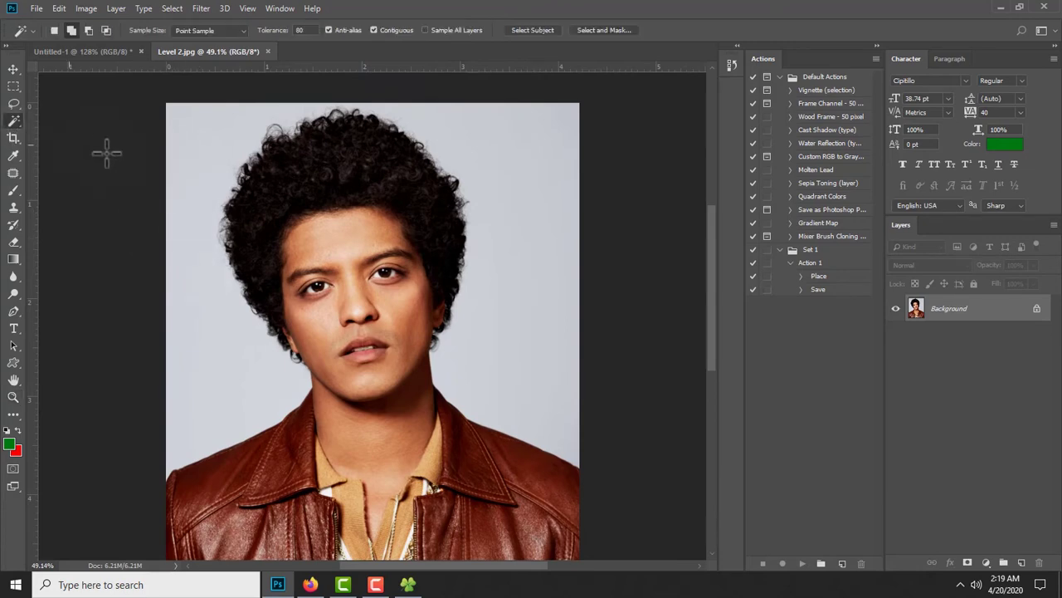
click(188, 175)
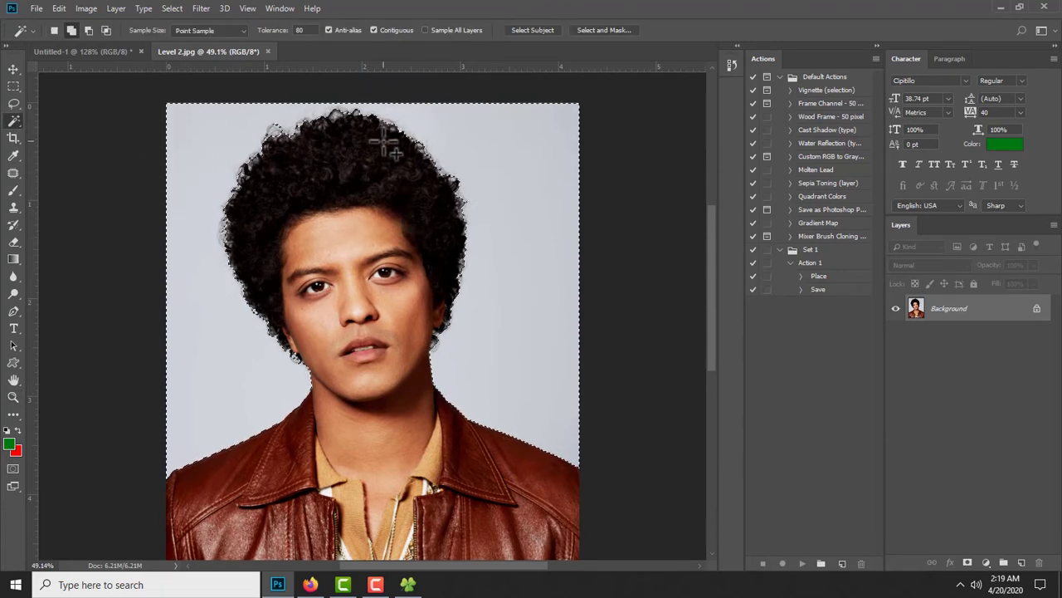
key(z)
drag(379, 107, 417, 166)
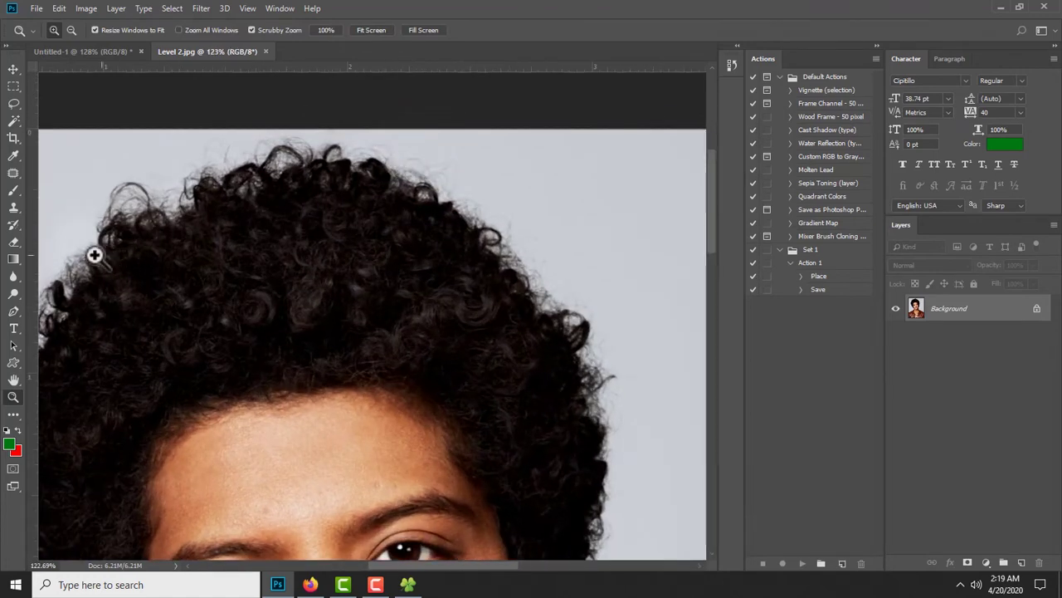
click(14, 123)
drag(55, 159, 379, 158)
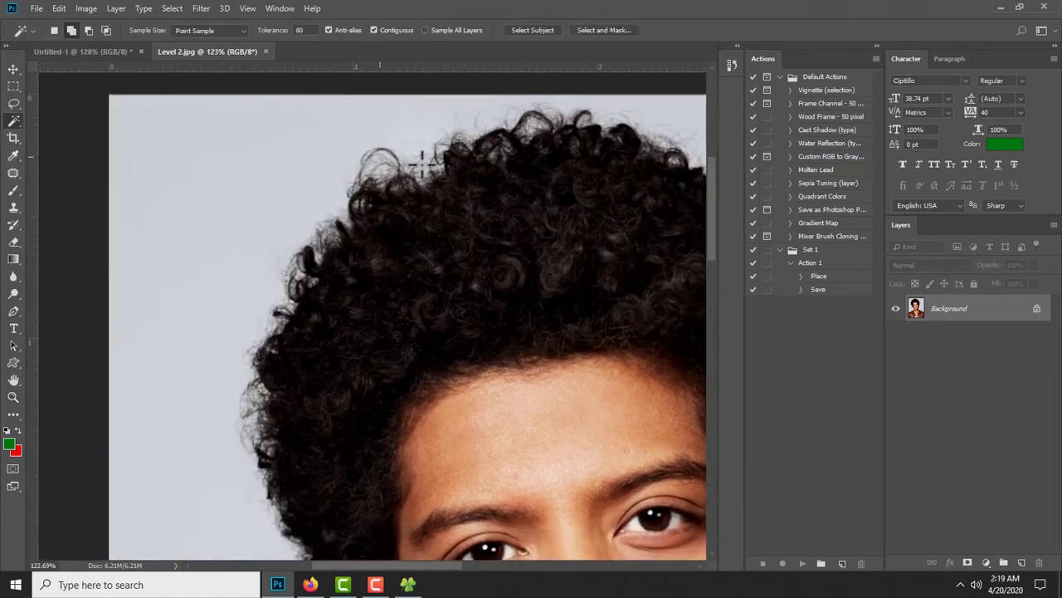
click(247, 194)
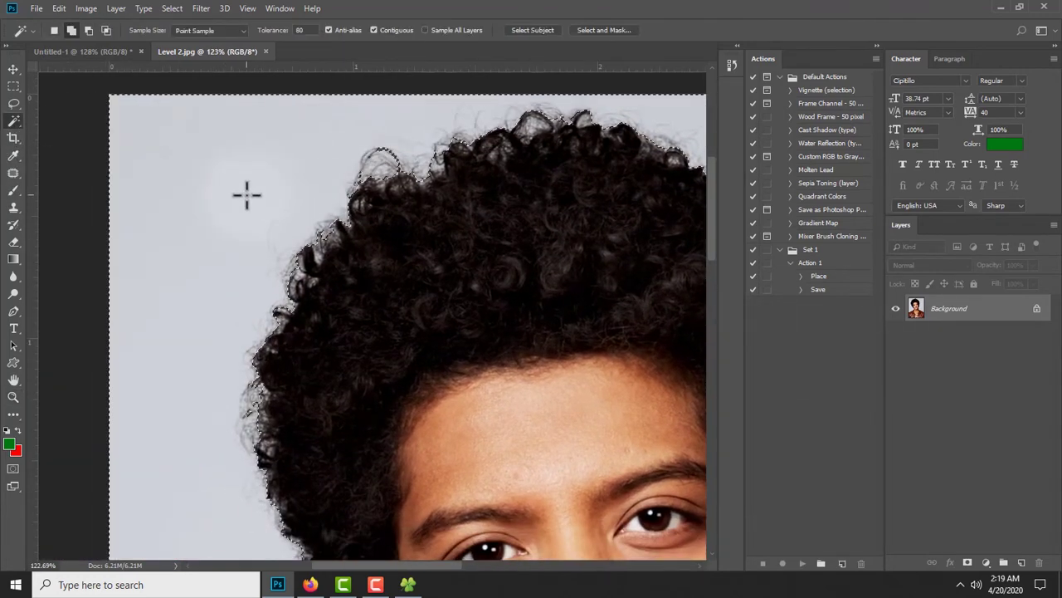
key(ctrl+BackSpace)
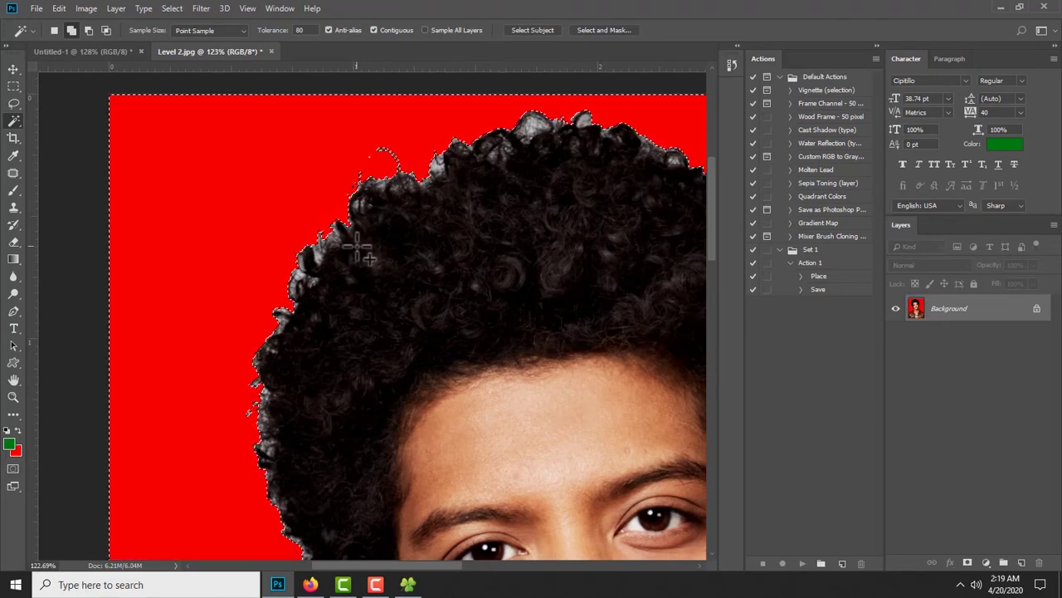
key(ctrl+d)
key(m)
mouse_move(446, 207)
mouse_down()
mouse_move(387, 220)
mouse_move(633, 351)
mouse_up()
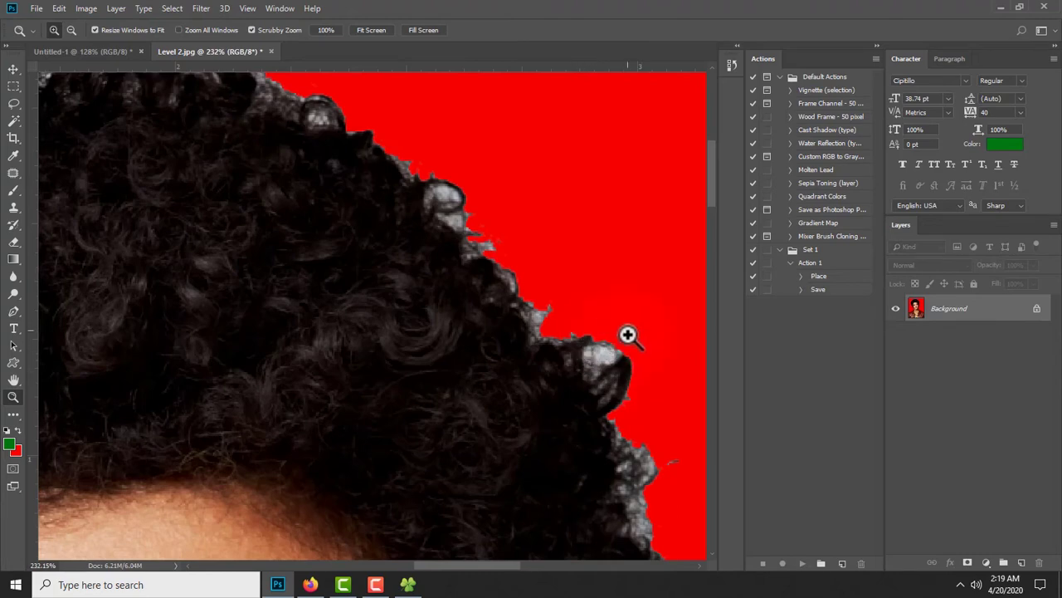
drag(566, 334, 520, 349)
key(ctrl+z)
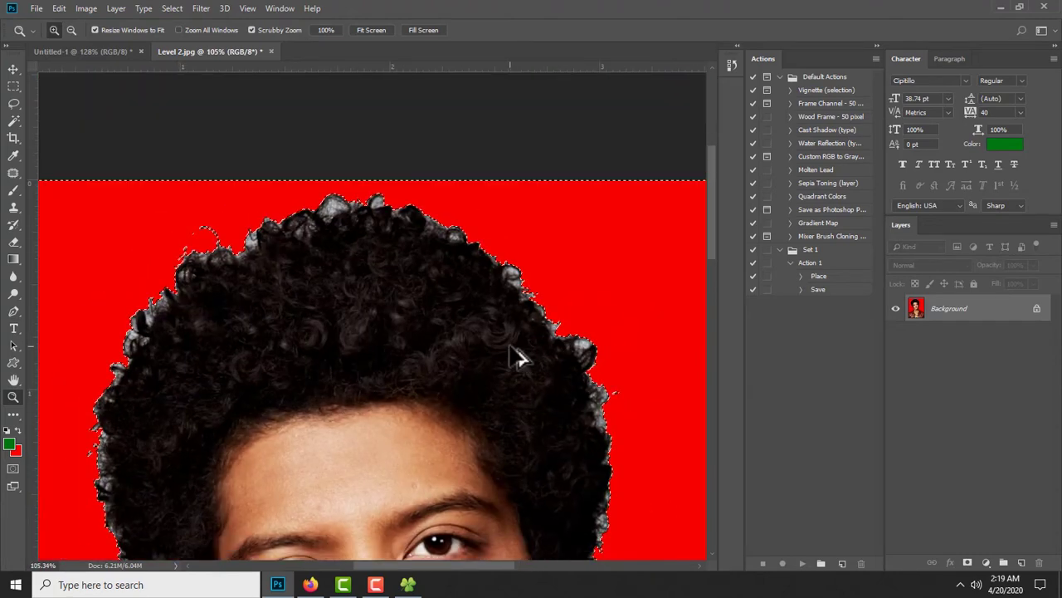
key(ctrl+z)
key(ctrl+d)
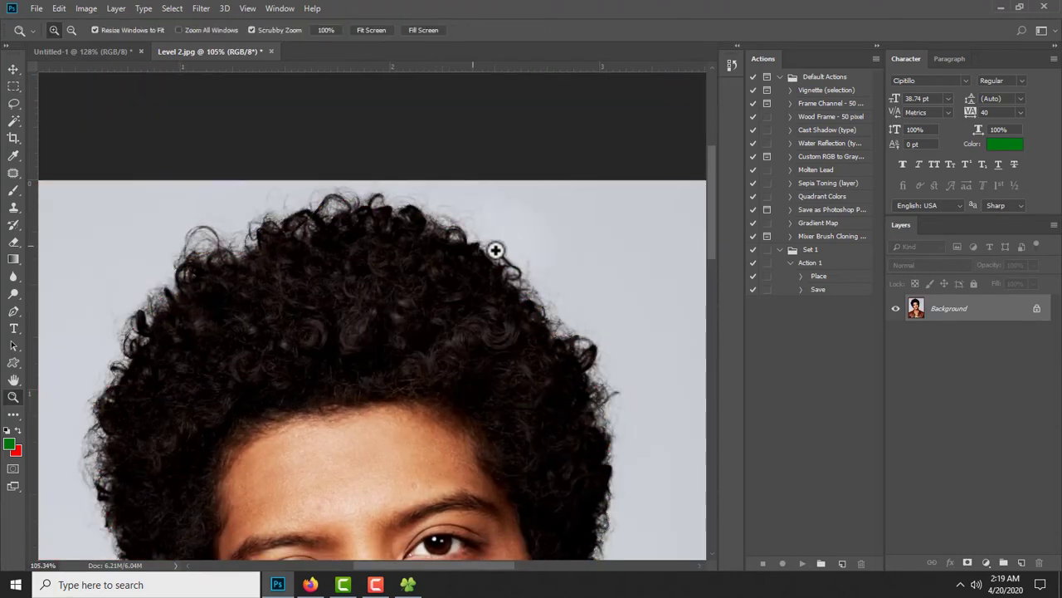
drag(493, 246, 517, 256)
click(14, 121)
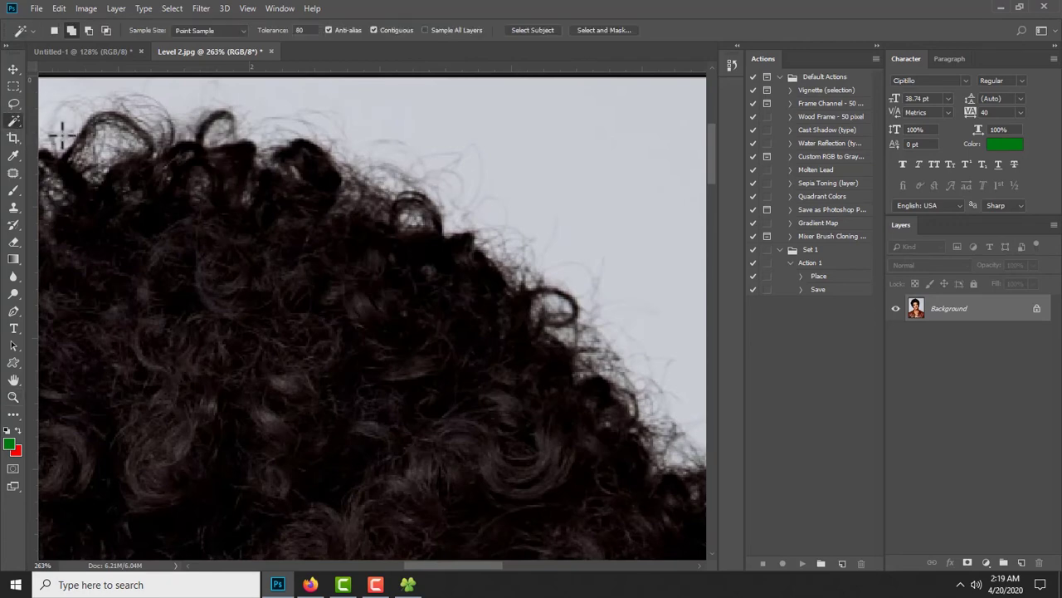
click(631, 208)
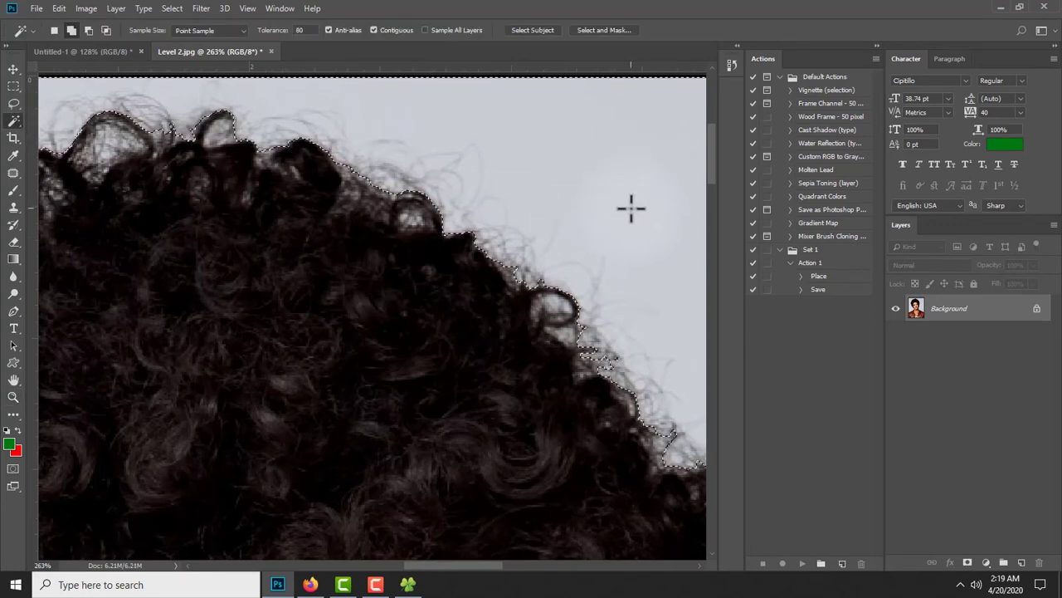
key(ctrl+d)
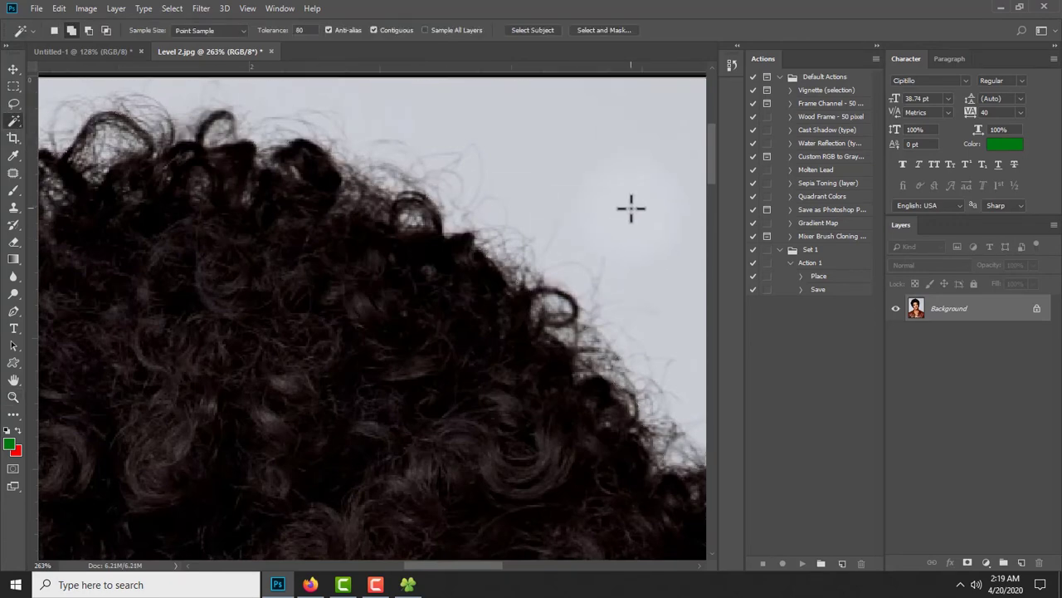
key(z)
mouse_move(485, 349)
mouse_down()
mouse_move(406, 373)
mouse_move(291, 314)
mouse_up()
drag(424, 485, 384, 360)
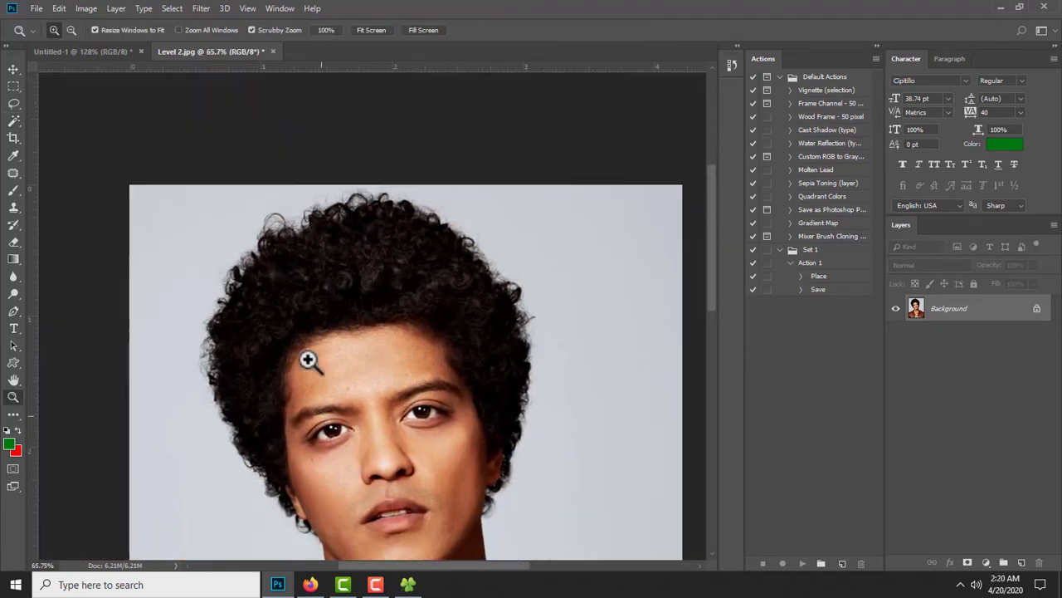
Zoom in on the hair outline, then zoom back out to show the whole Level 2 photo
drag(433, 206, 498, 242)
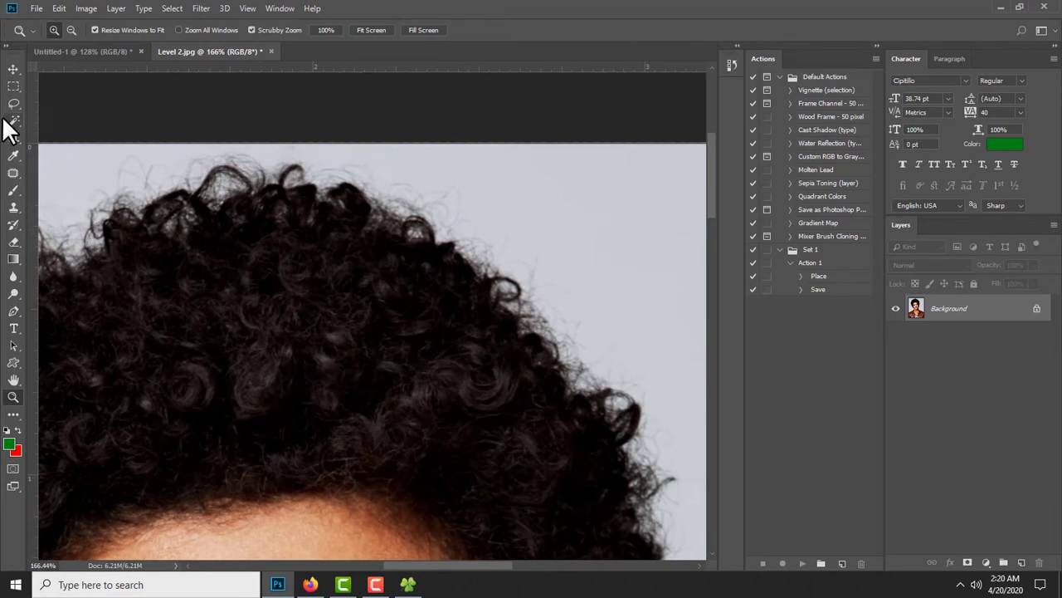
mouse_move(484, 266)
mouse_down()
mouse_move(547, 289)
mouse_move(512, 296)
mouse_up()
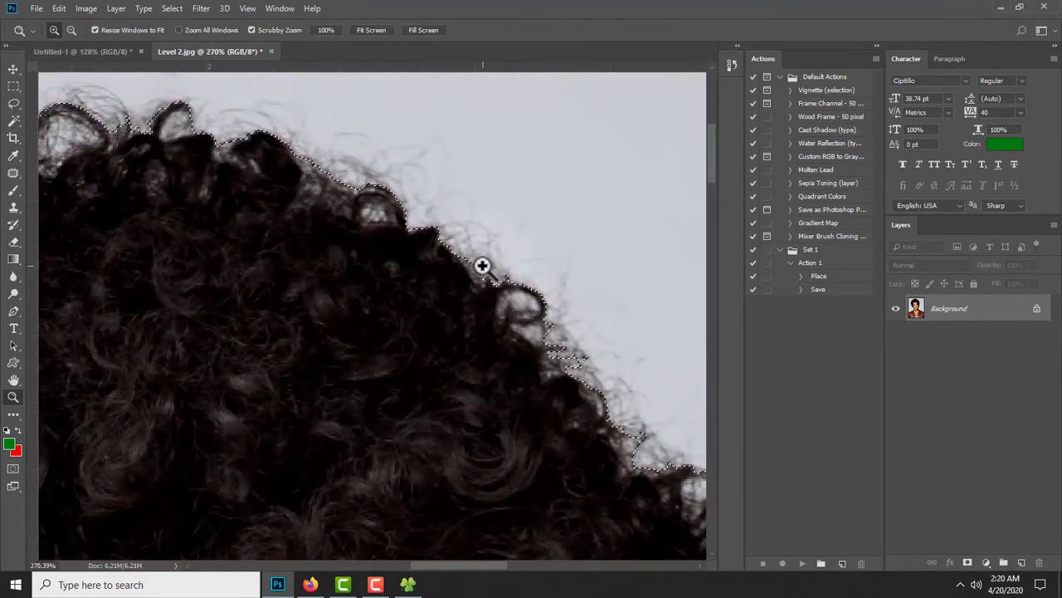
drag(531, 293, 541, 297)
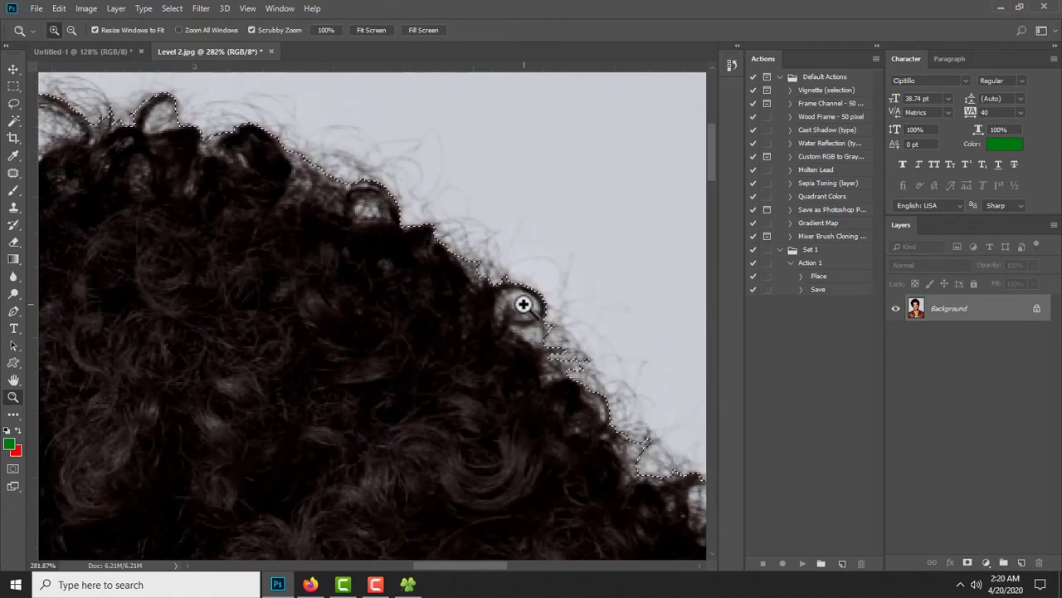
key(m)
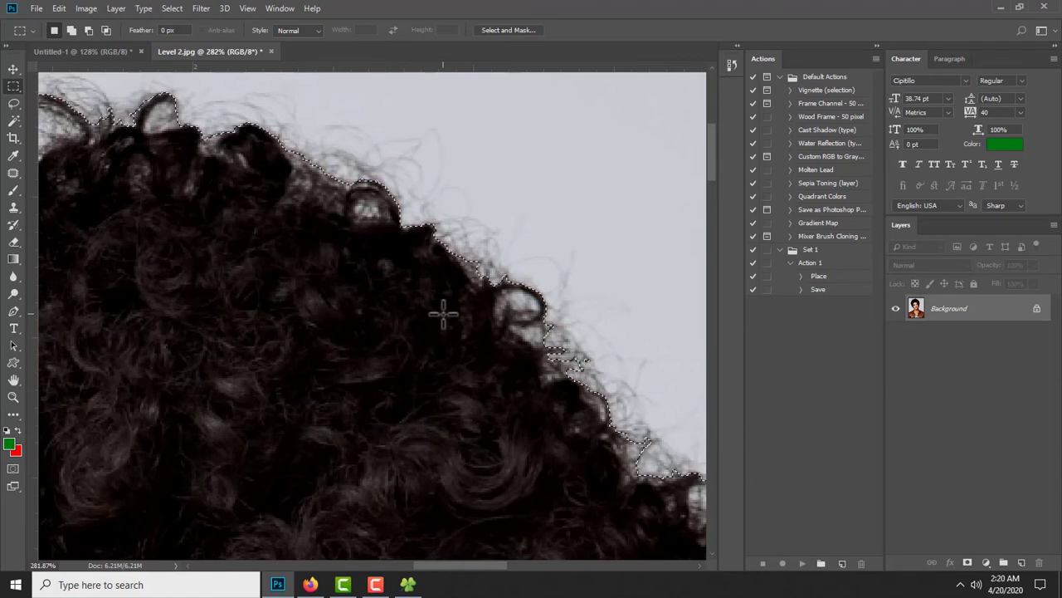
key(z)
drag(441, 311, 391, 337)
key(m)
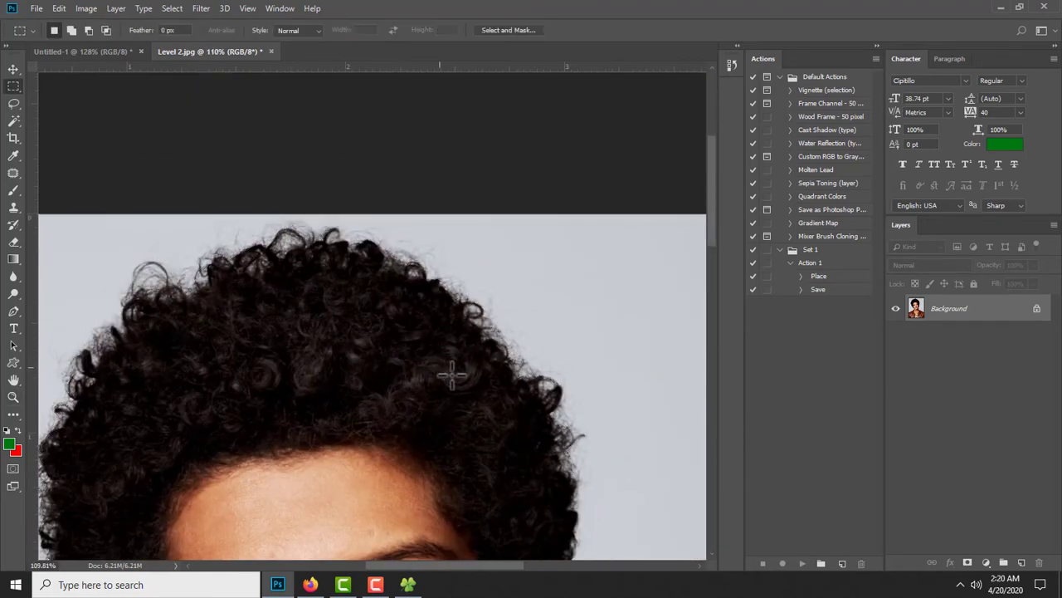
key(z)
mouse_move(472, 401)
mouse_down()
mouse_move(383, 303)
mouse_move(401, 262)
mouse_up()
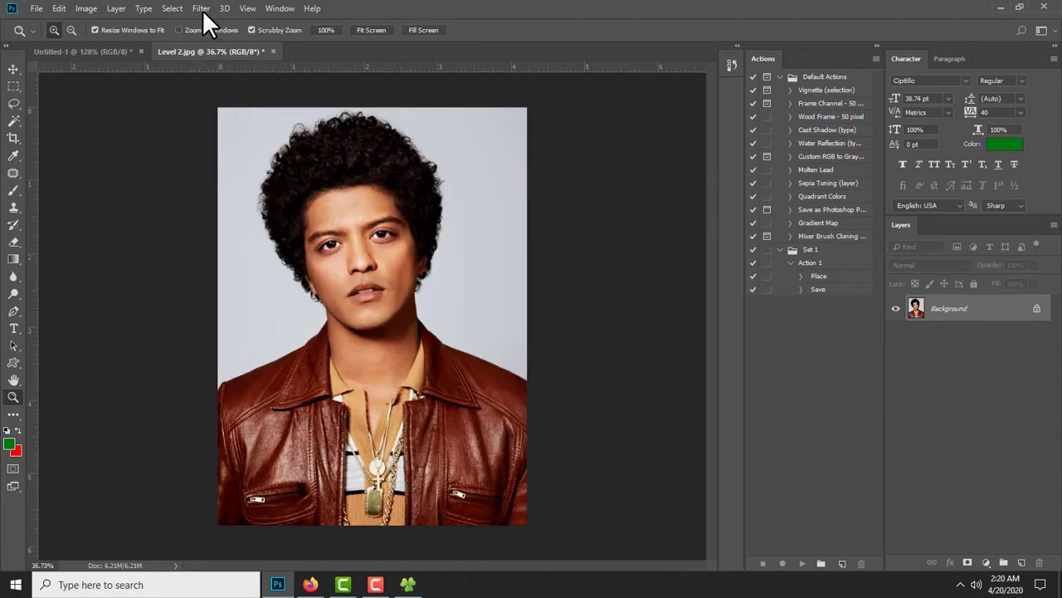
Sample the light-grey background in Select > Color Range, adjust Fuzziness, and accept the selection
click(172, 8)
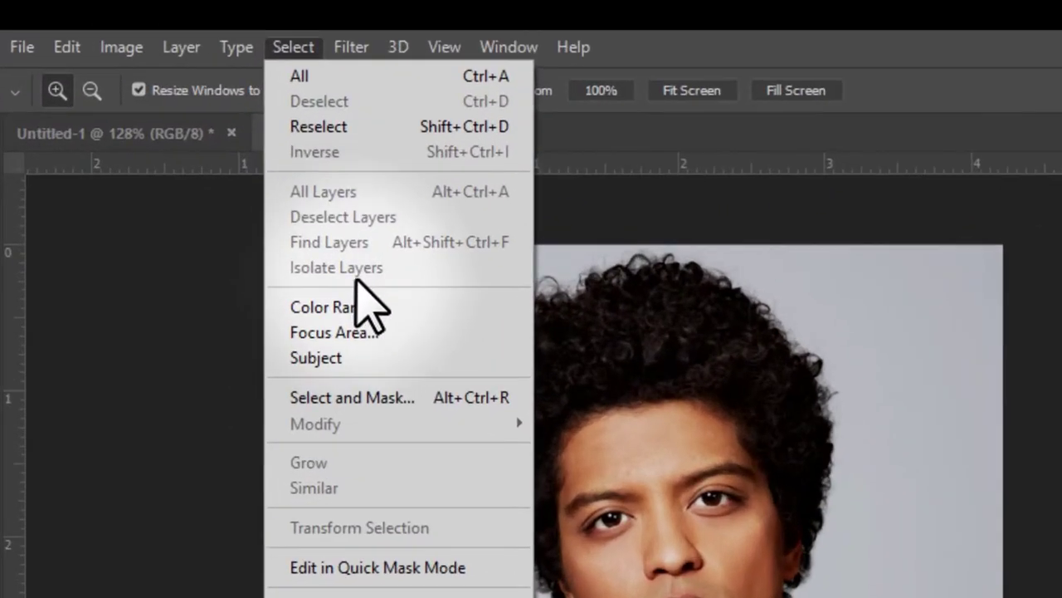
click(363, 307)
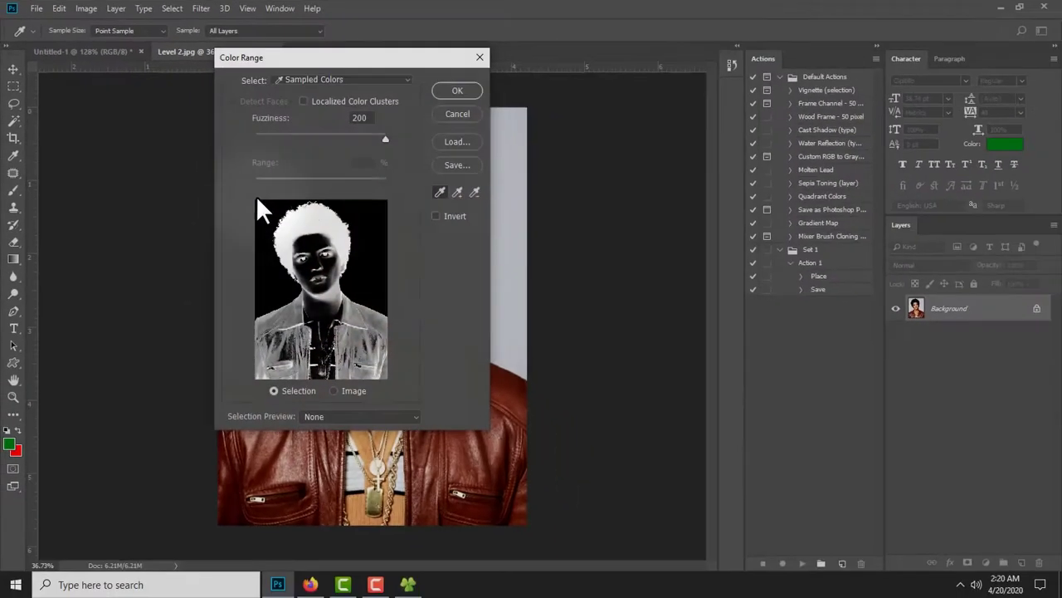
drag(421, 69, 636, 104)
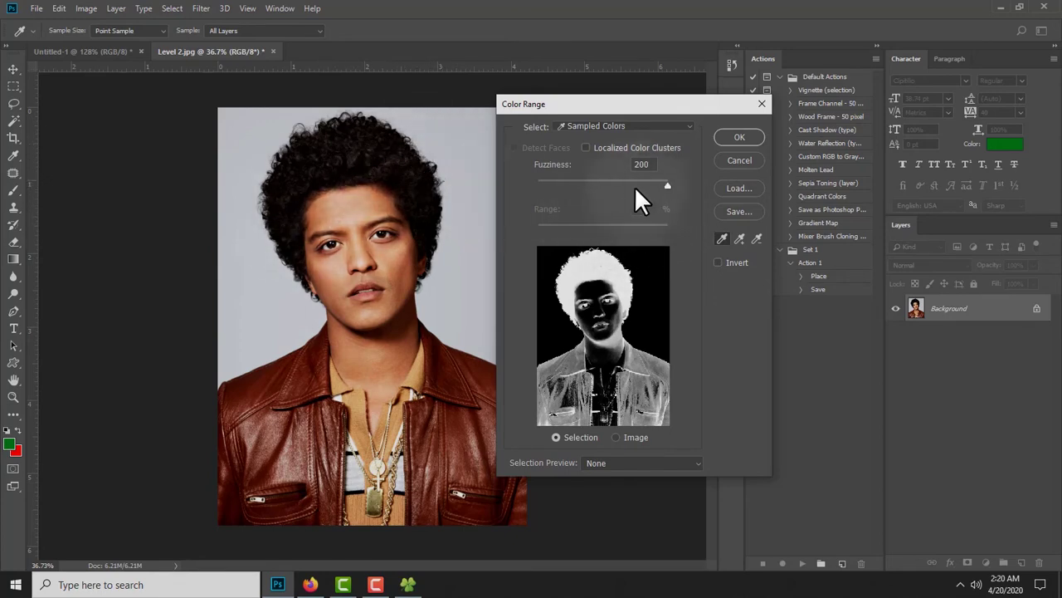
click(441, 145)
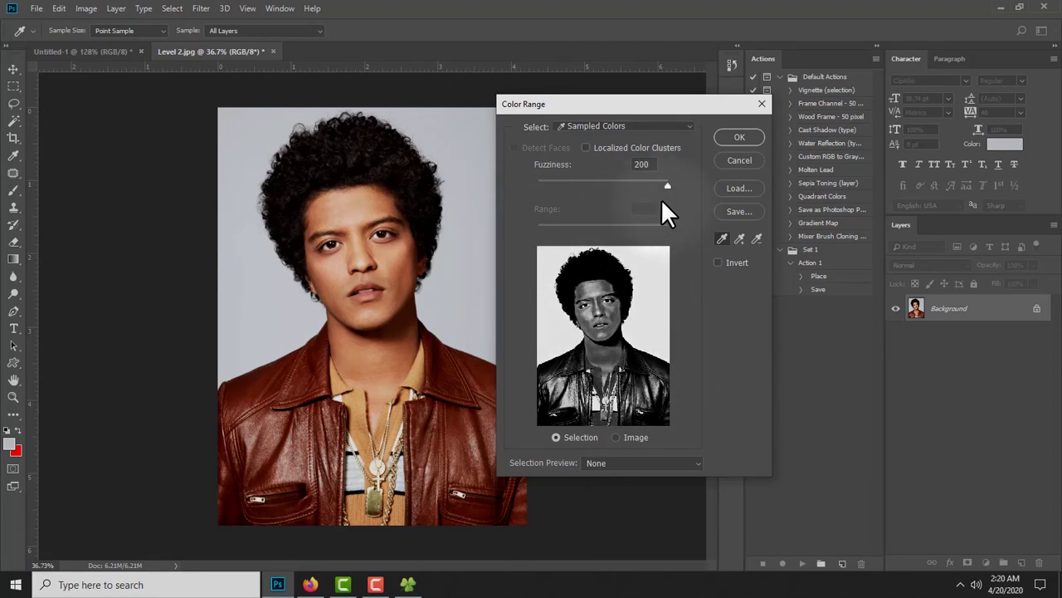
drag(641, 184, 599, 184)
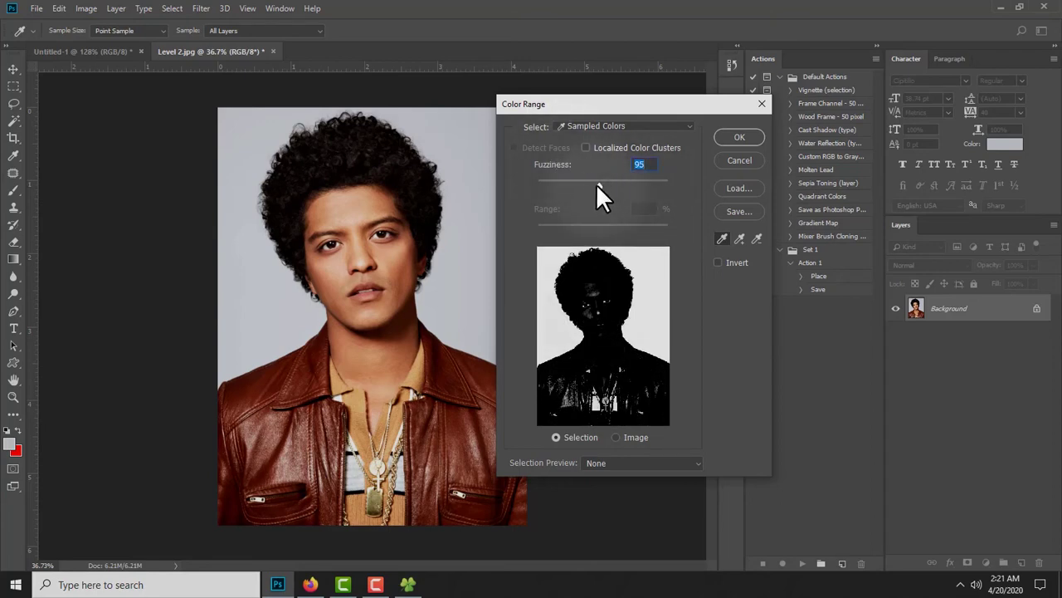
mouse_move(597, 184)
mouse_down()
mouse_move(615, 182)
mouse_move(575, 181)
mouse_move(671, 186)
mouse_move(544, 185)
mouse_move(679, 186)
mouse_move(613, 199)
mouse_move(671, 199)
mouse_up()
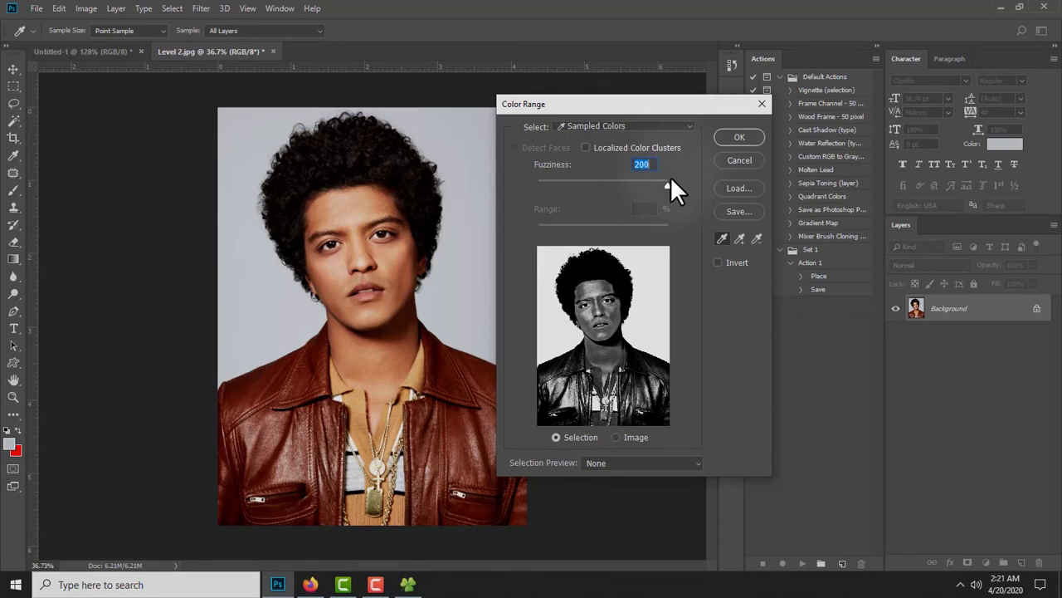
click(734, 136)
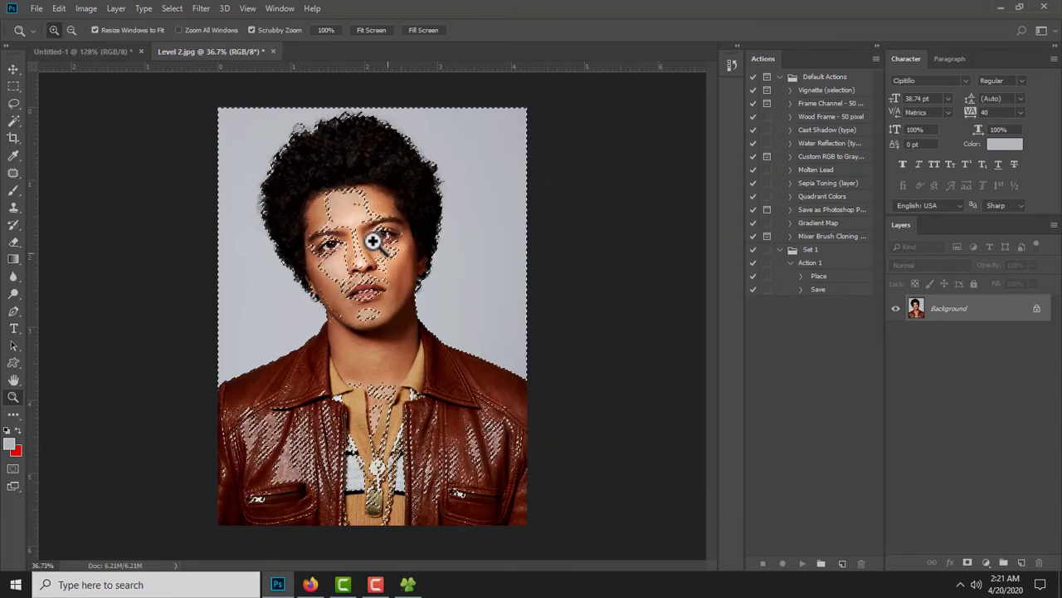
Deselect, reopen Color Range, and lower Fuzziness to 108
drag(379, 238, 415, 237)
key(ctrl+d)
scroll(351, 241, down, 5)
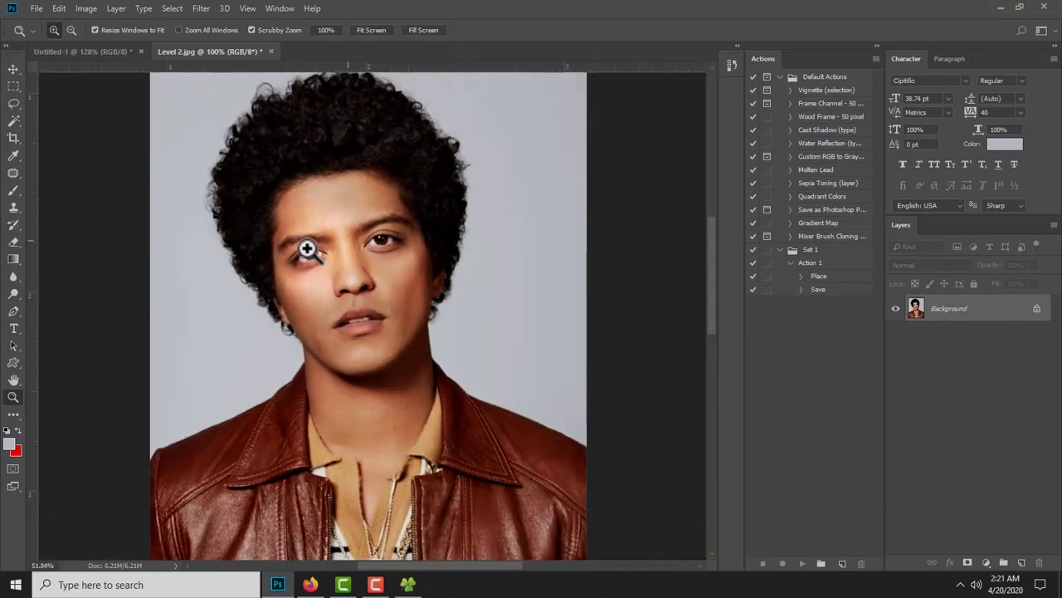
key(m)
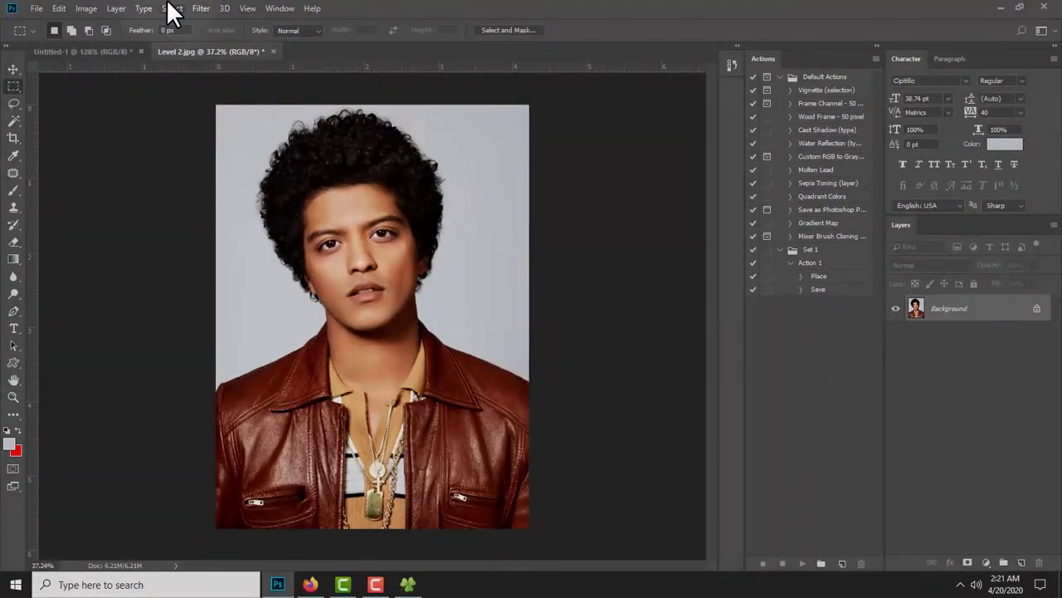
click(171, 8)
click(186, 141)
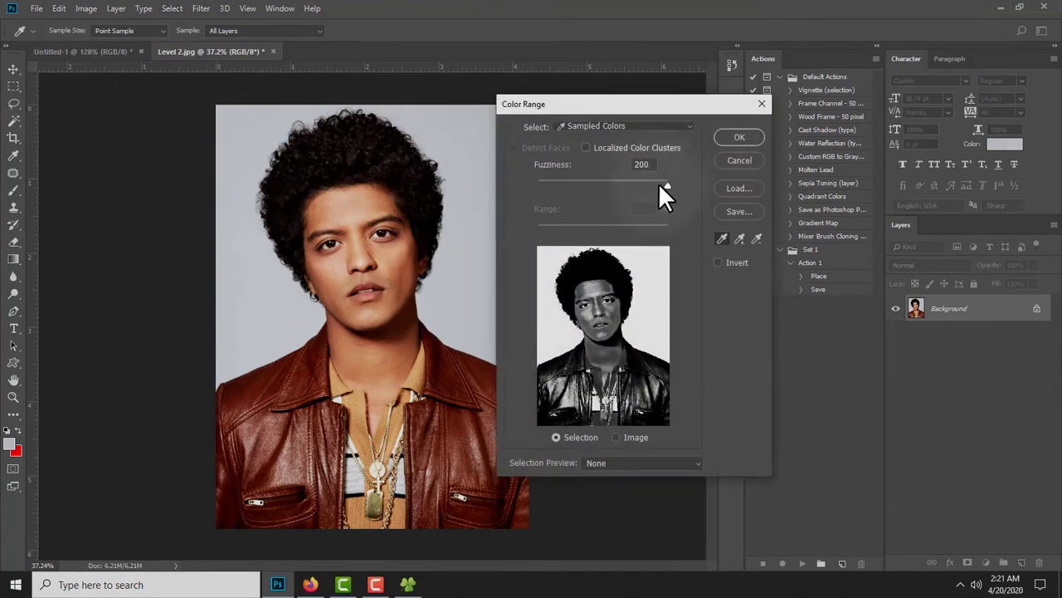
mouse_move(660, 185)
mouse_down()
mouse_move(593, 185)
mouse_move(634, 190)
mouse_up()
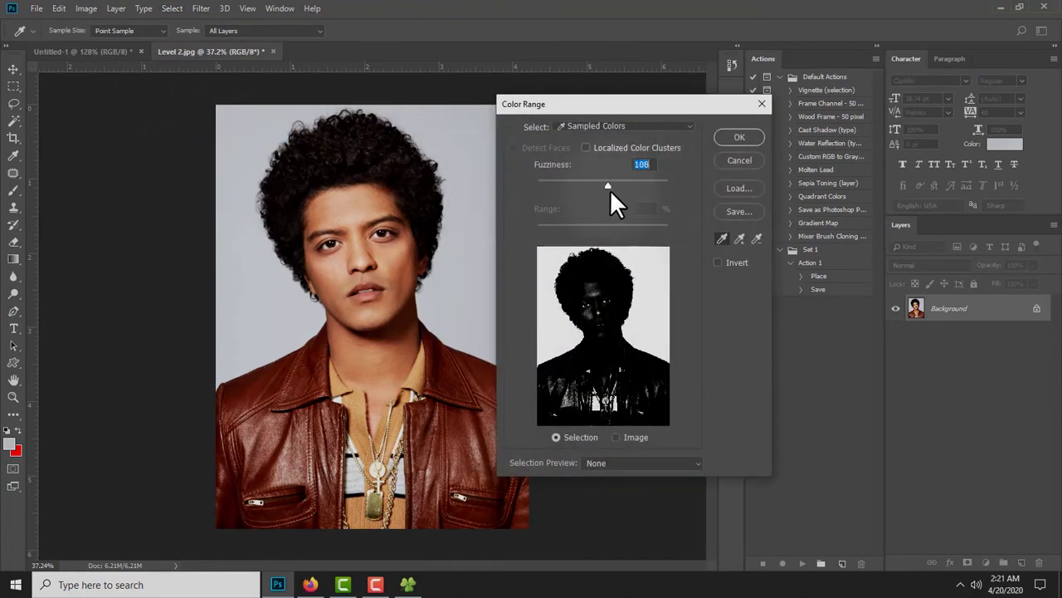
Accept the colour range, add a new Layer 1, and fill the selection with red
click(733, 139)
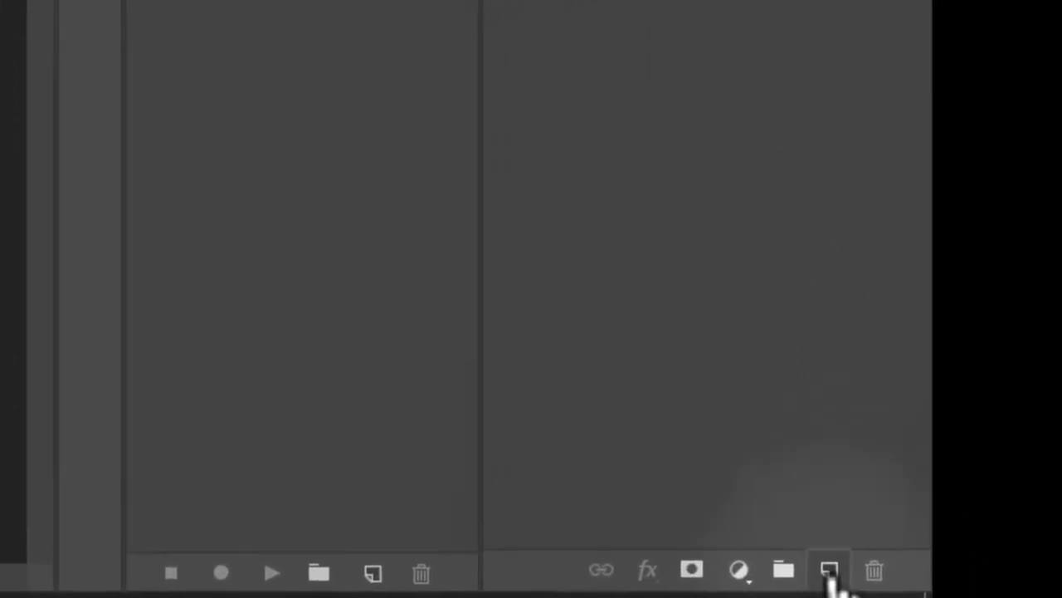
click(829, 569)
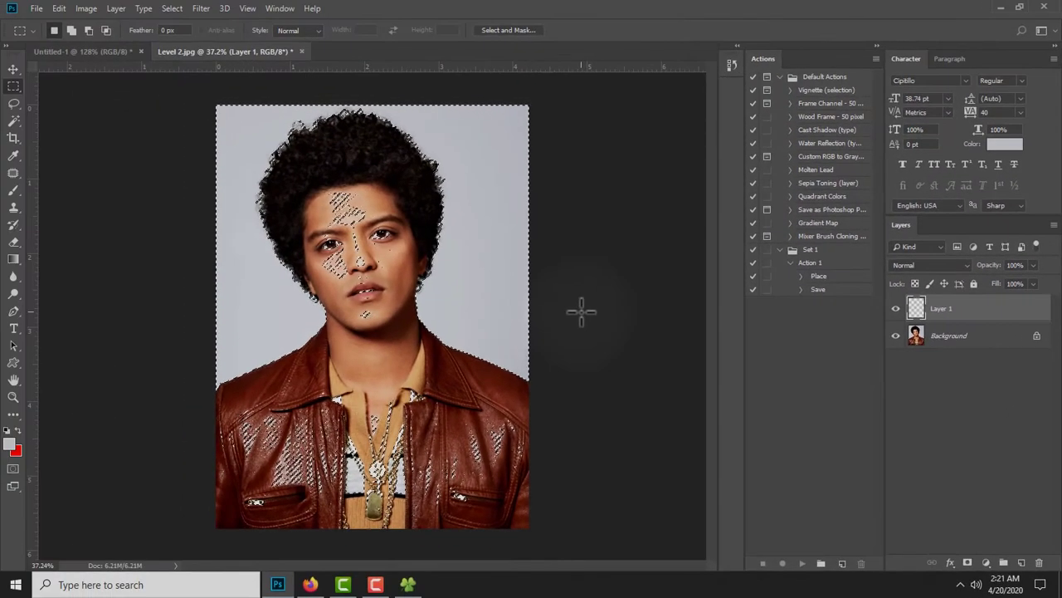
key(ctrl+BackSpace)
key(ctrl+d)
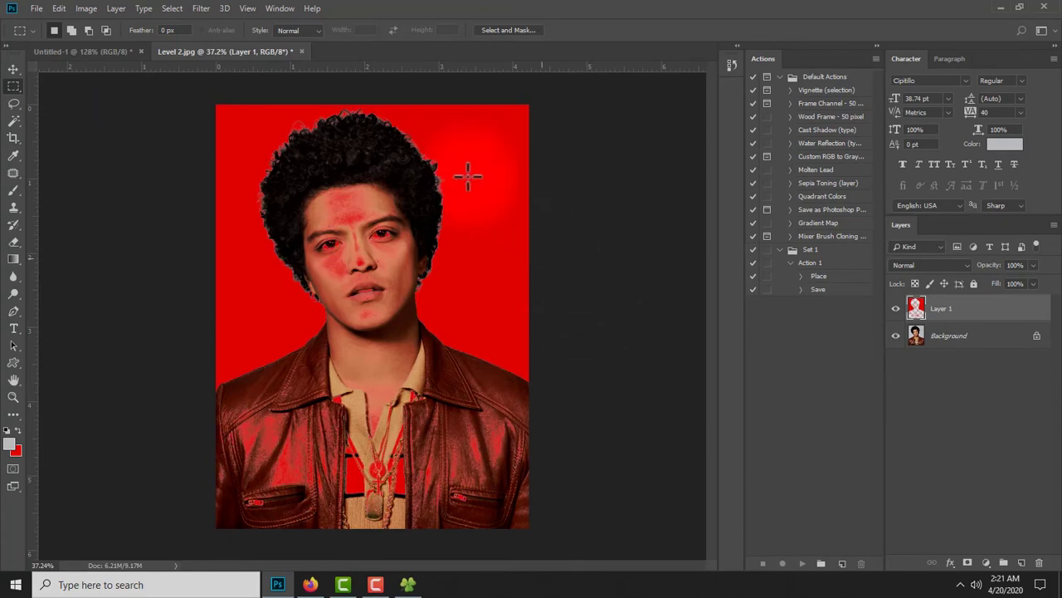
key(z)
drag(415, 135, 482, 185)
mouse_move(504, 291)
mouse_down()
mouse_move(420, 302)
mouse_move(441, 266)
mouse_move(529, 288)
mouse_up()
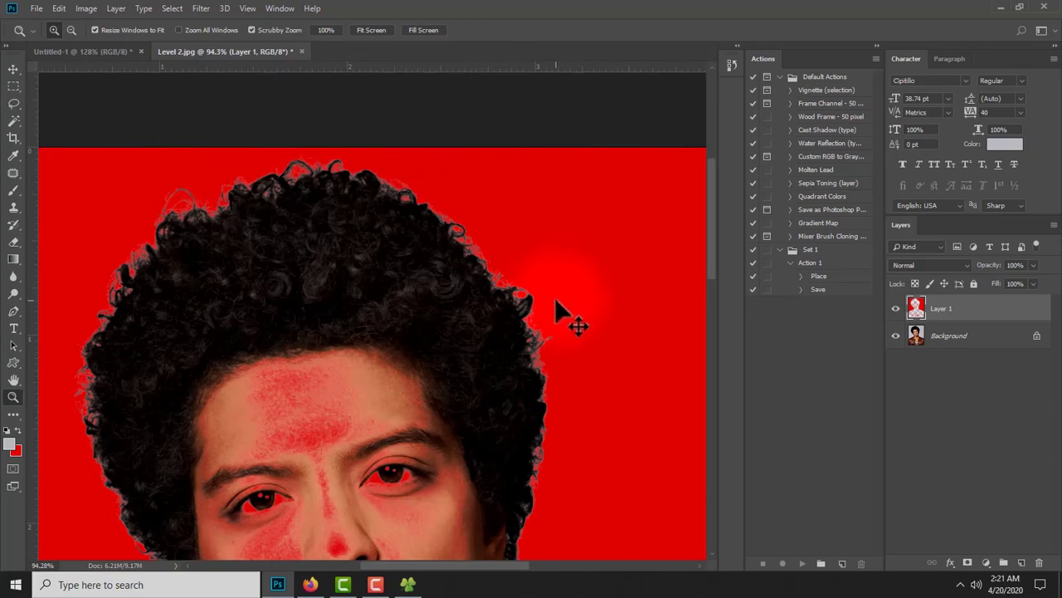
Restore the previous selection, fill it red again, deselect, and zoom in on the face
key(ctrl+alt+2)
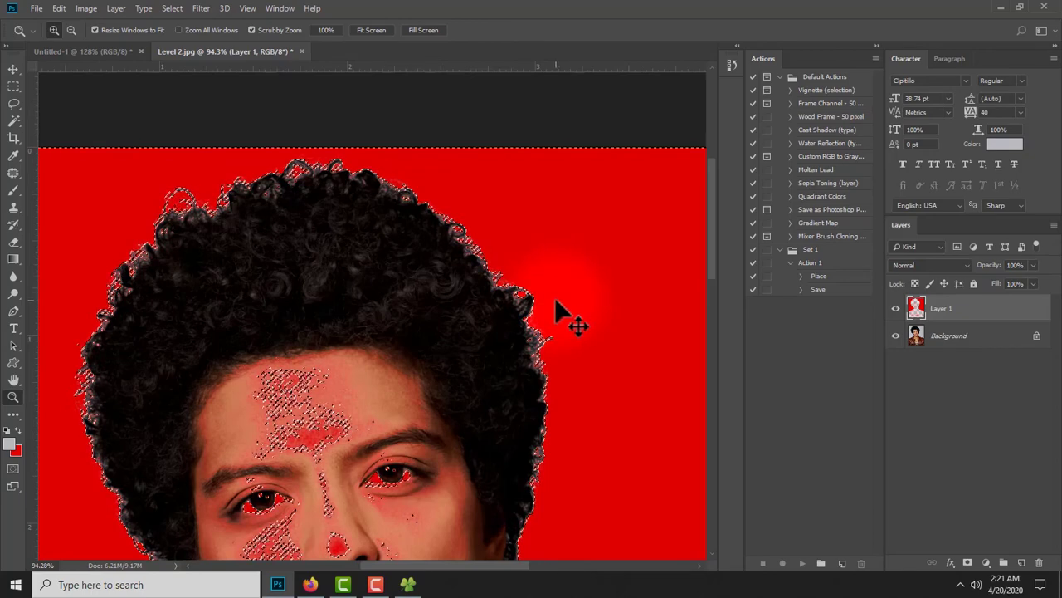
key(ctrl+BackSpace)
key(ctrl+BackSpace)
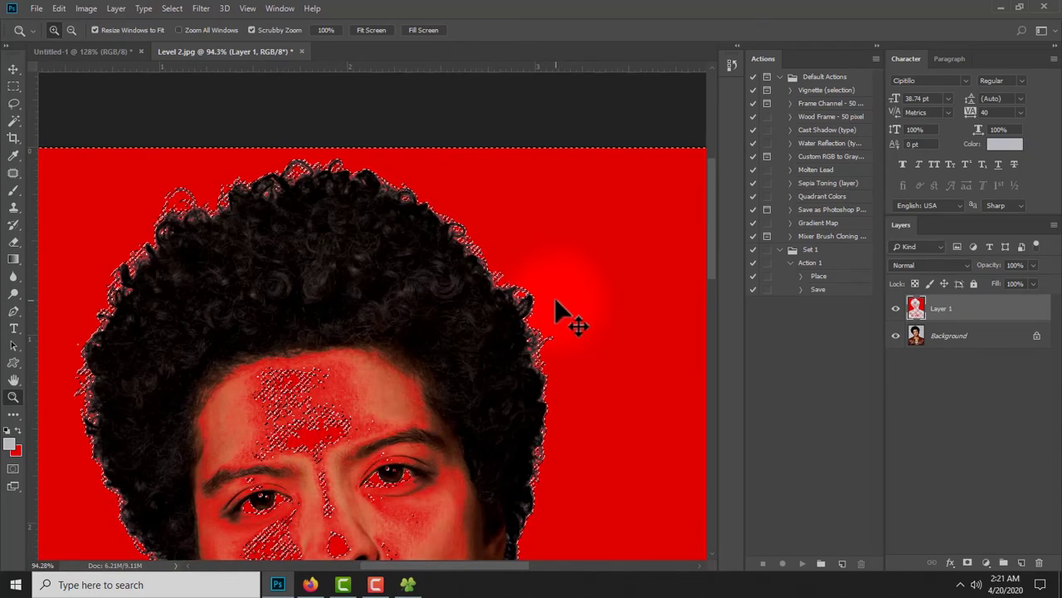
key(ctrl+d)
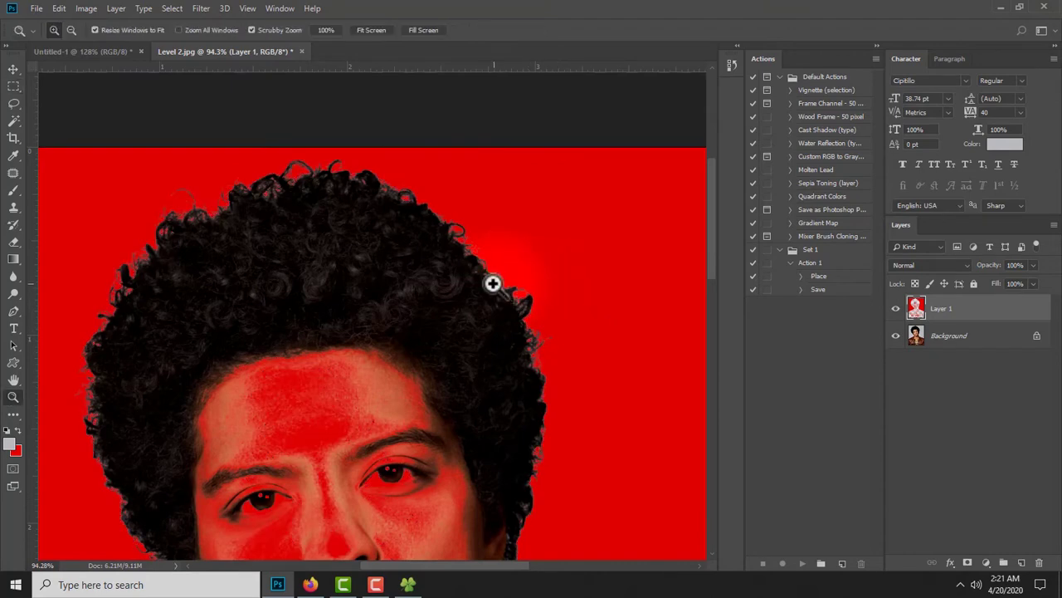
mouse_move(490, 285)
mouse_down()
mouse_move(471, 317)
mouse_move(404, 280)
mouse_up()
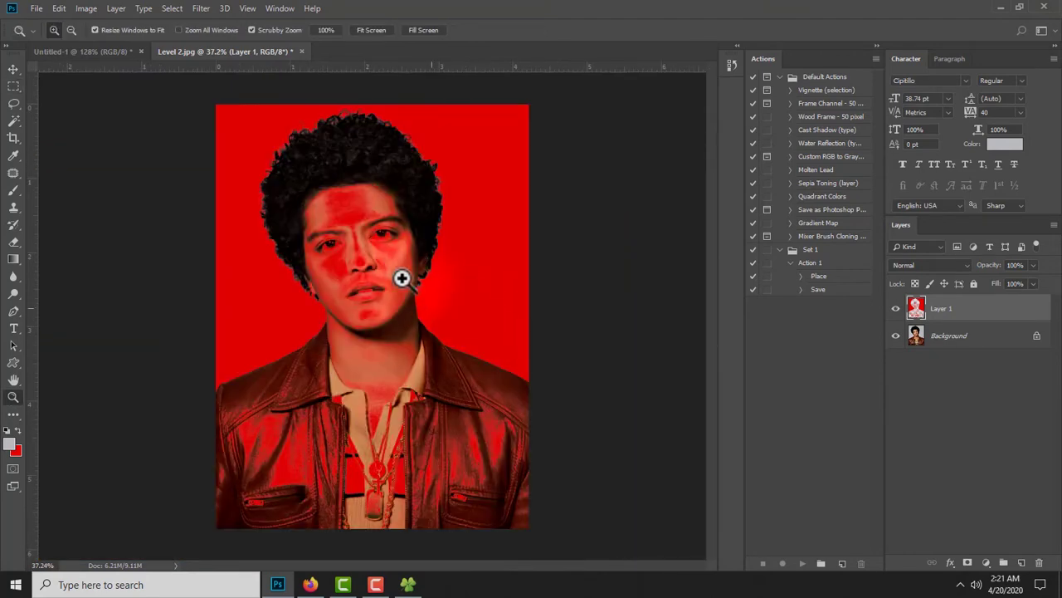
mouse_move(301, 215)
mouse_down()
mouse_move(459, 268)
mouse_move(399, 273)
mouse_move(434, 273)
mouse_move(413, 226)
mouse_up()
Switch to the standard Eraser with a soft 243 px brush
key(e)
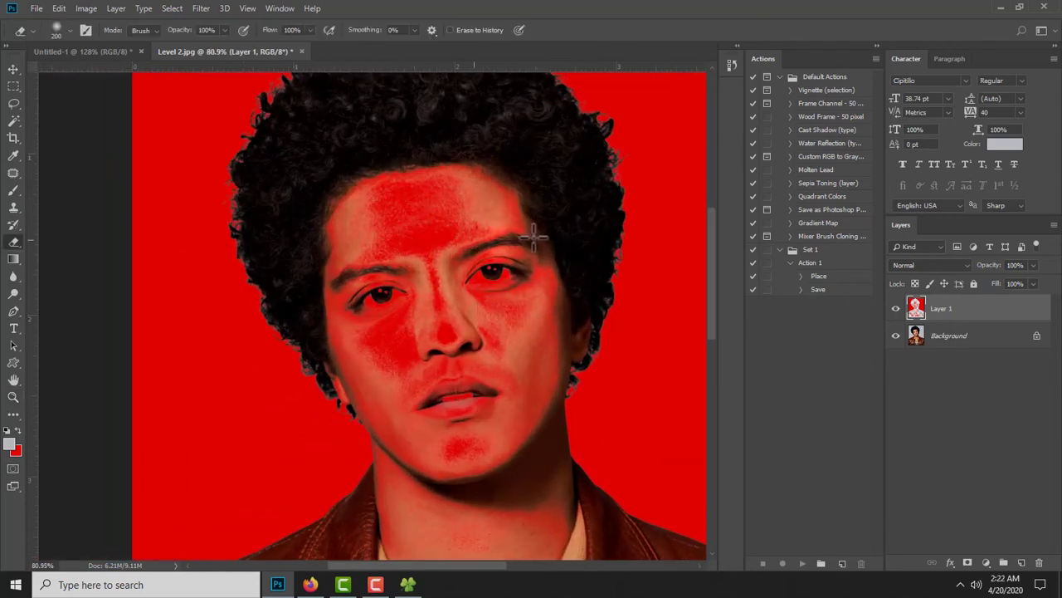
right_click(545, 233)
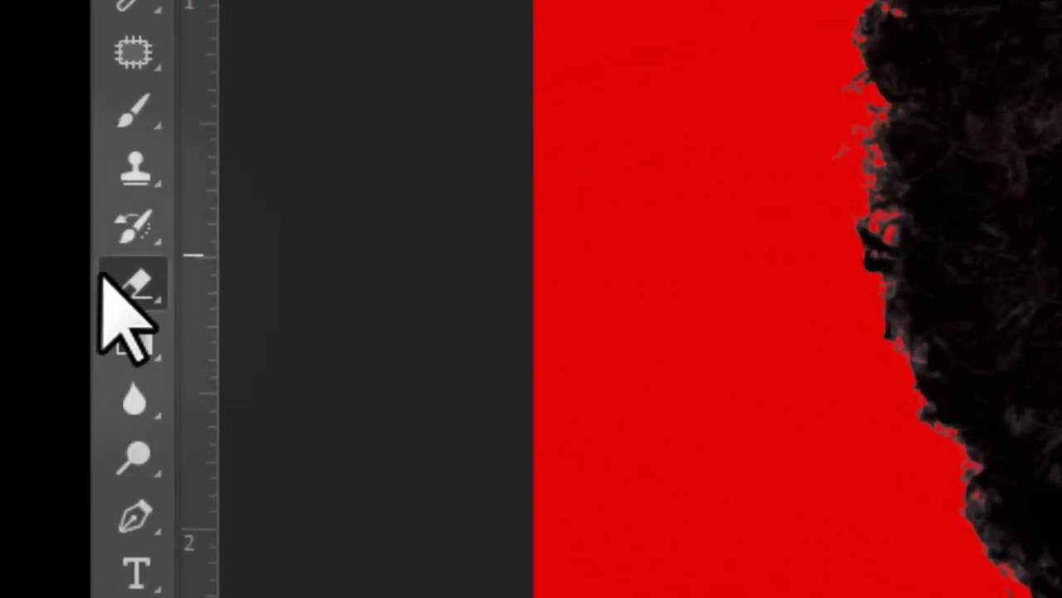
right_click(99, 274)
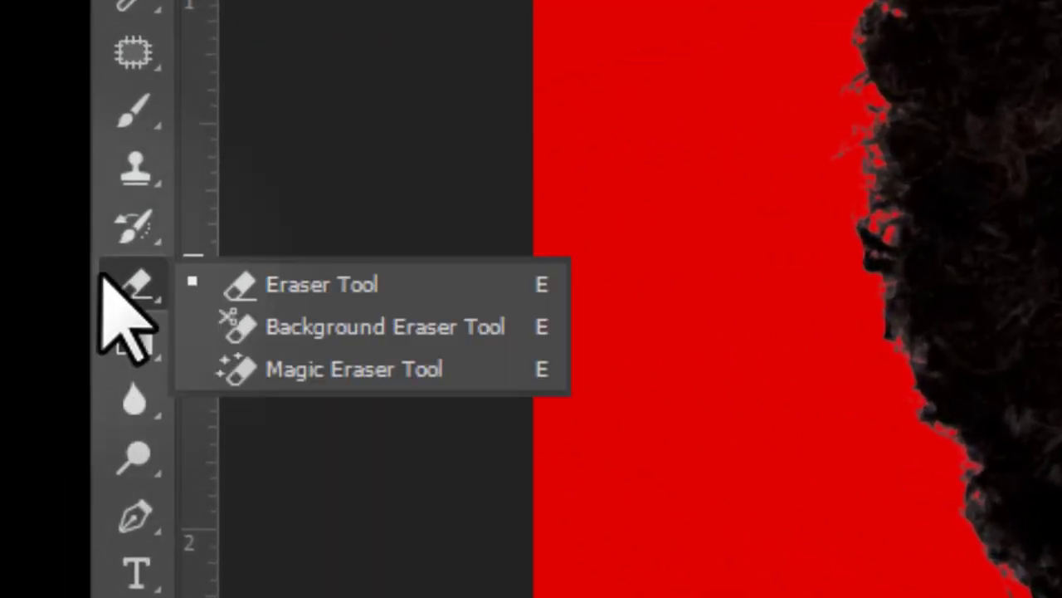
click(332, 287)
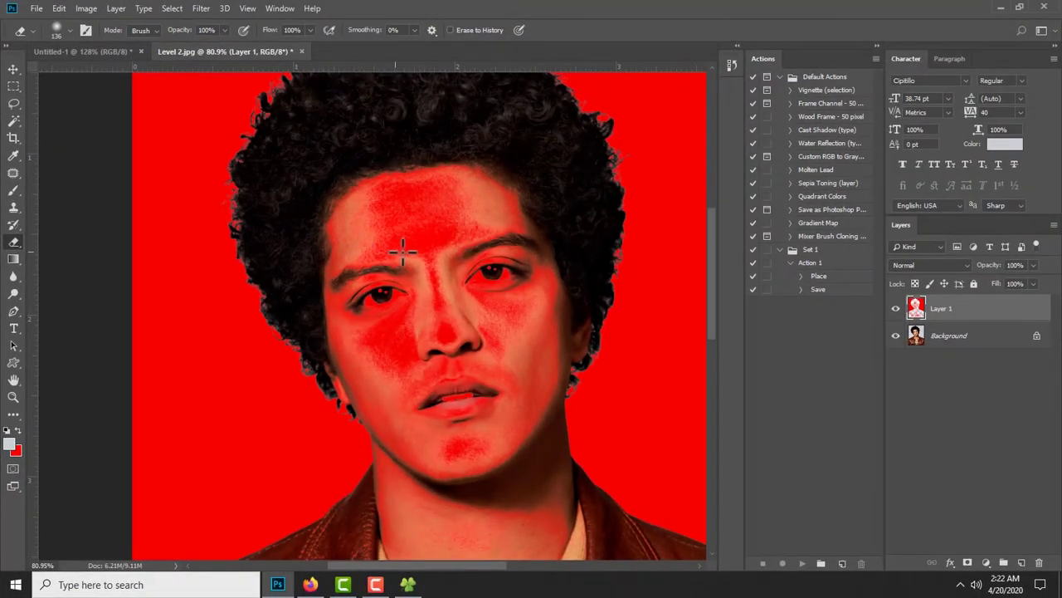
right_click(418, 246)
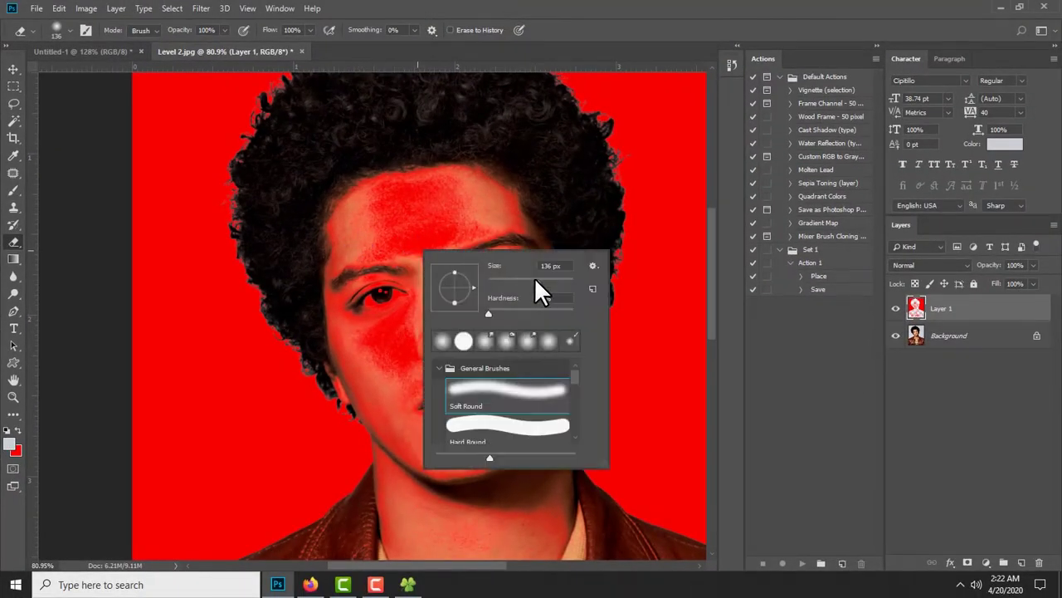
click(554, 282)
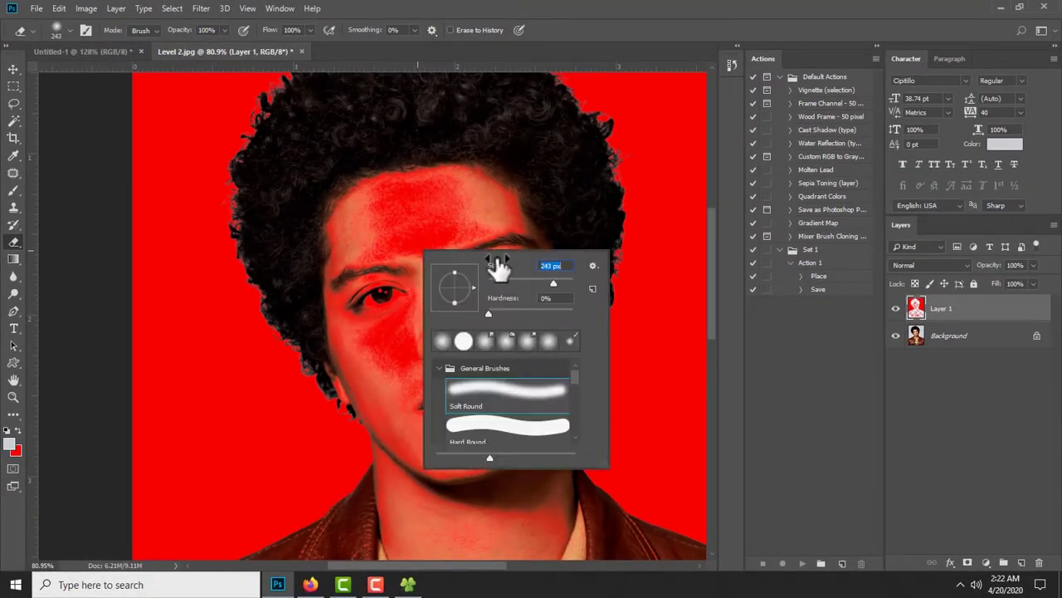
click(475, 144)
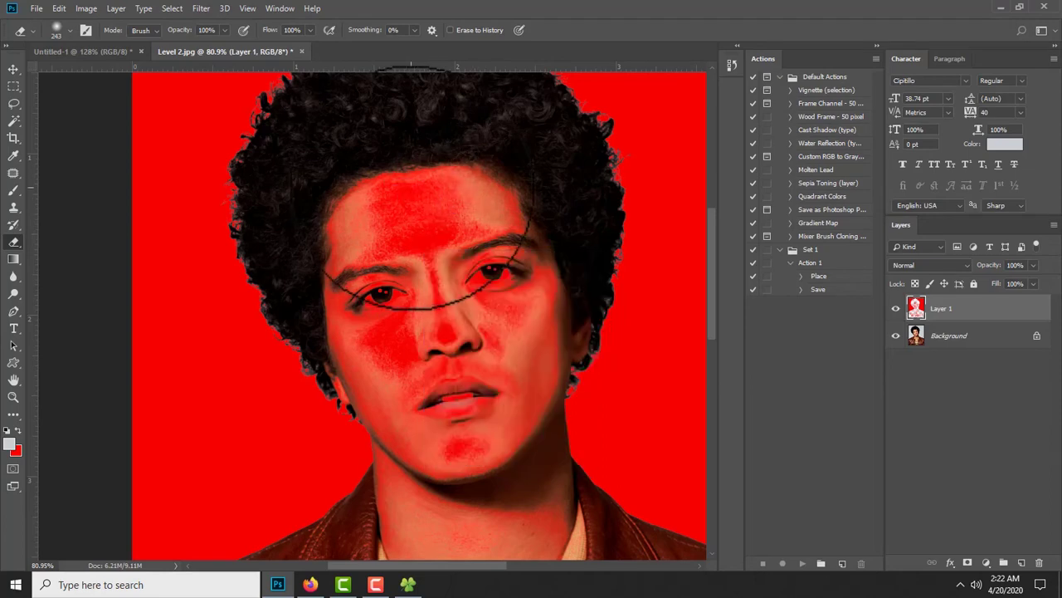
Erase the red from forehead, eyes, nose, cheeks, mouth and chin, later with a 66 px brush
click(410, 188)
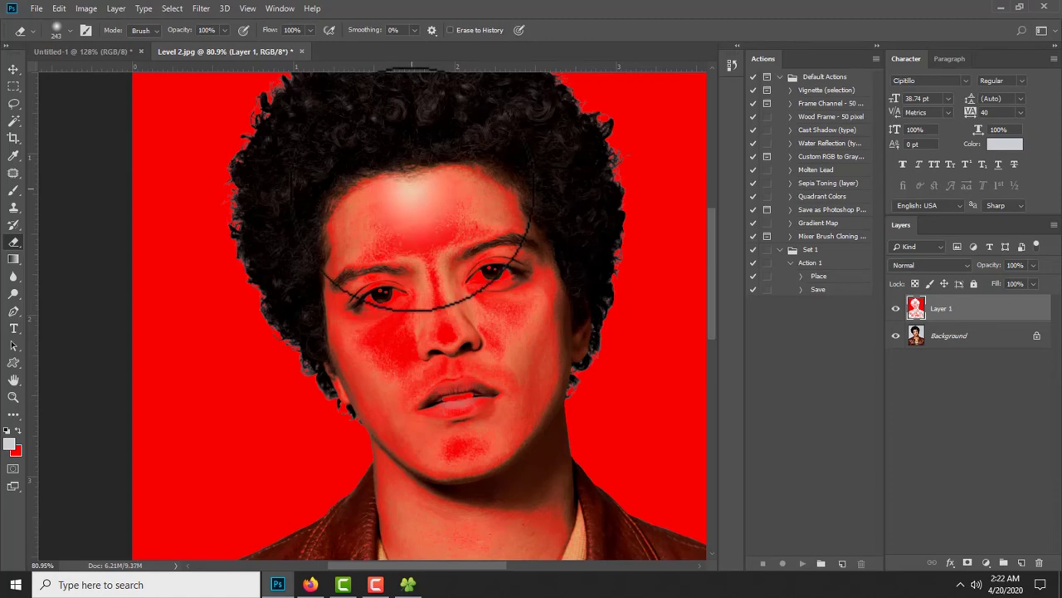
drag(412, 189, 405, 312)
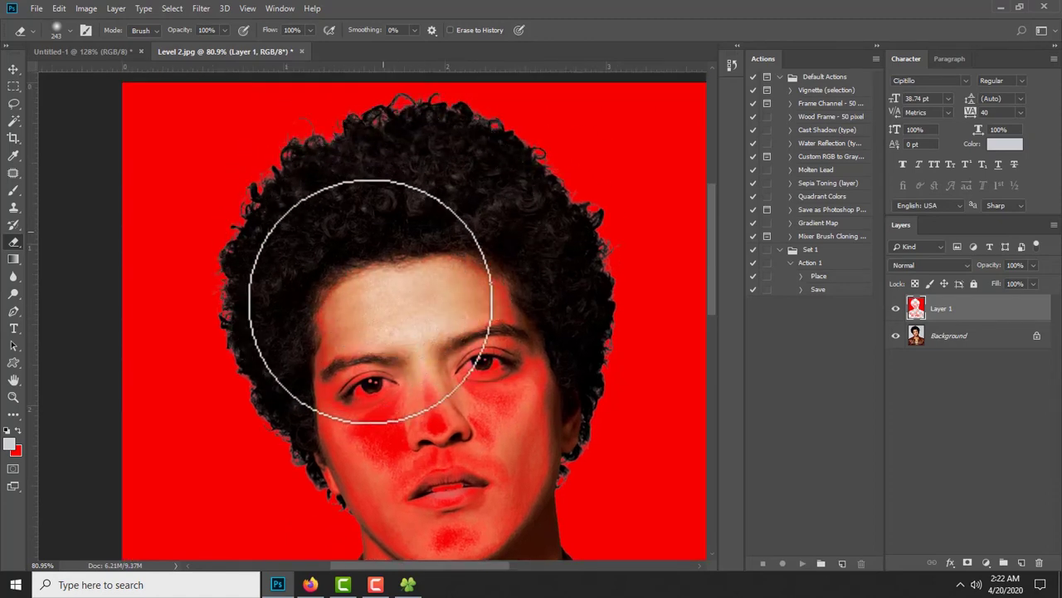
mouse_move(368, 241)
mouse_down()
mouse_move(489, 300)
mouse_move(549, 144)
mouse_up()
right_click(440, 274)
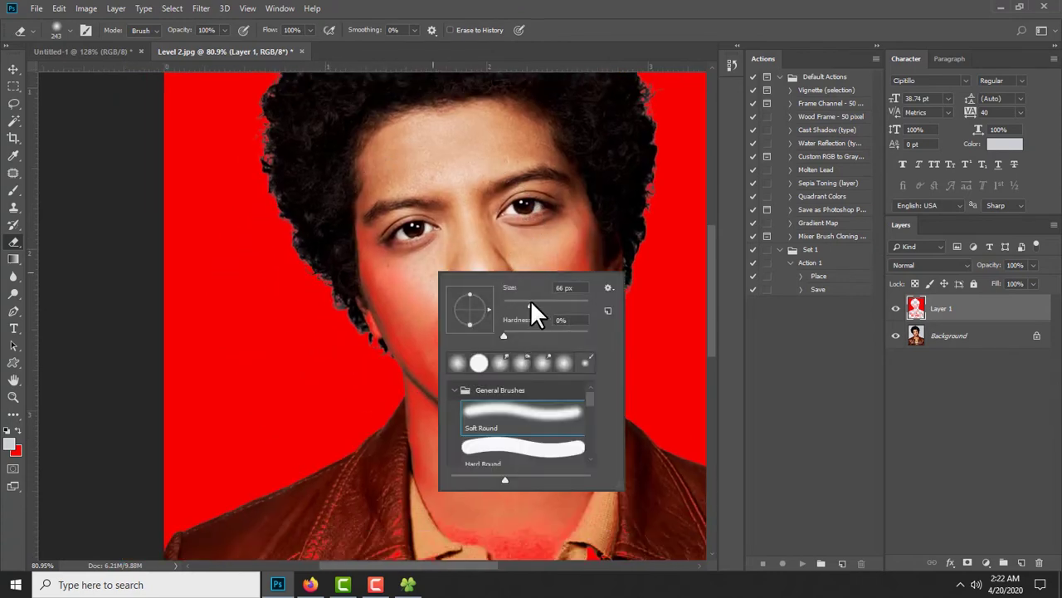
click(363, 229)
drag(408, 310, 481, 351)
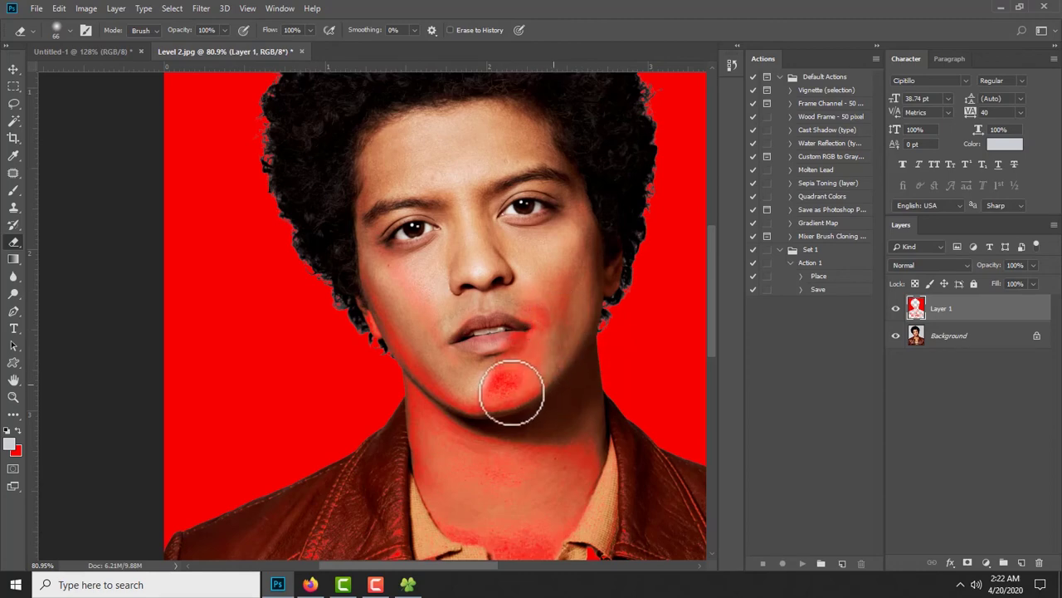
mouse_move(512, 391)
mouse_down()
mouse_move(470, 405)
mouse_move(545, 343)
mouse_move(474, 368)
mouse_up()
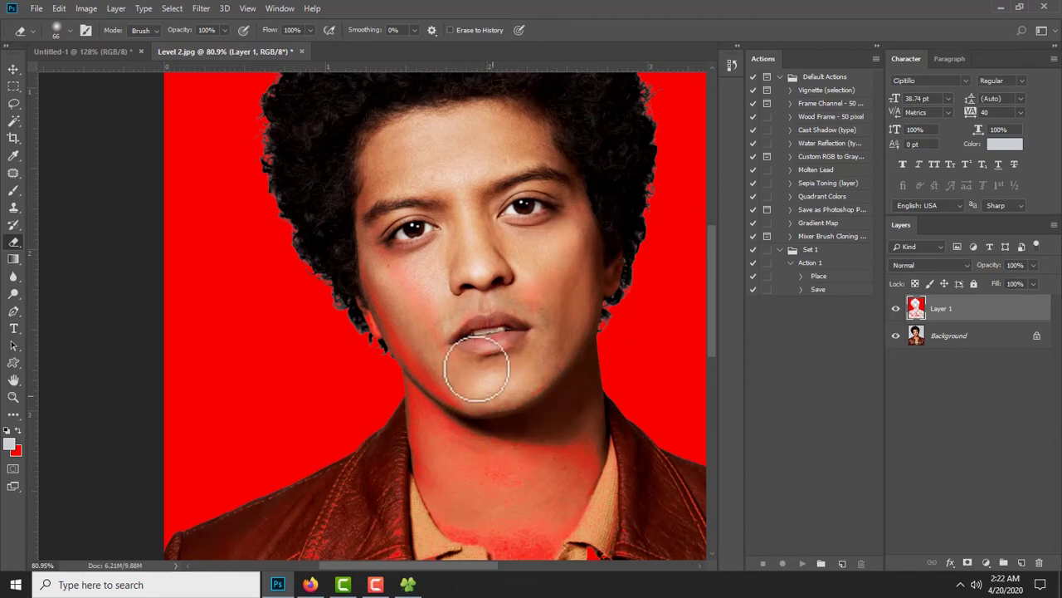
mouse_move(357, 278)
mouse_down()
mouse_move(468, 398)
mouse_move(456, 386)
mouse_move(439, 411)
mouse_up()
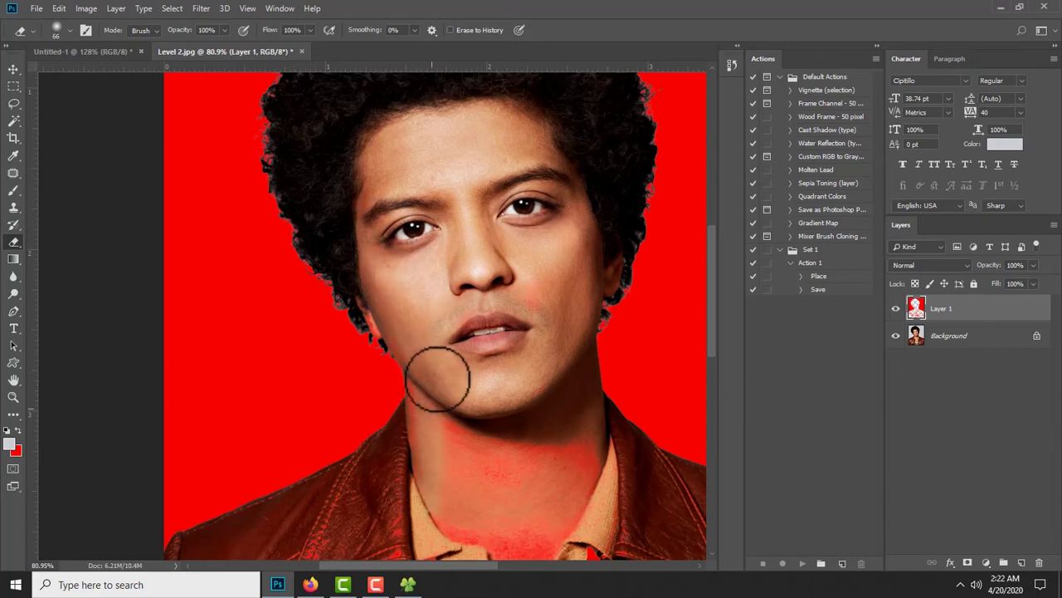
scroll(429, 451, down, 5)
Erase the red tint from the shirt, jacket and chest with a 369 px soft eraser
scroll(429, 451, down, 5)
right_click(390, 463)
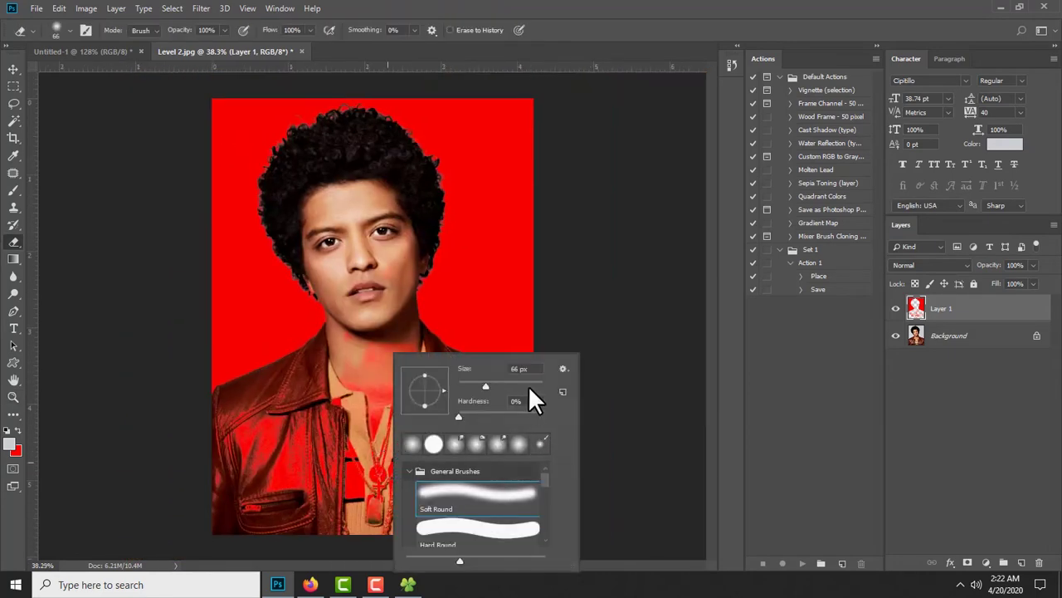
drag(530, 387, 513, 387)
key(Return)
mouse_move(286, 457)
mouse_down()
mouse_move(357, 465)
mouse_move(378, 439)
mouse_up()
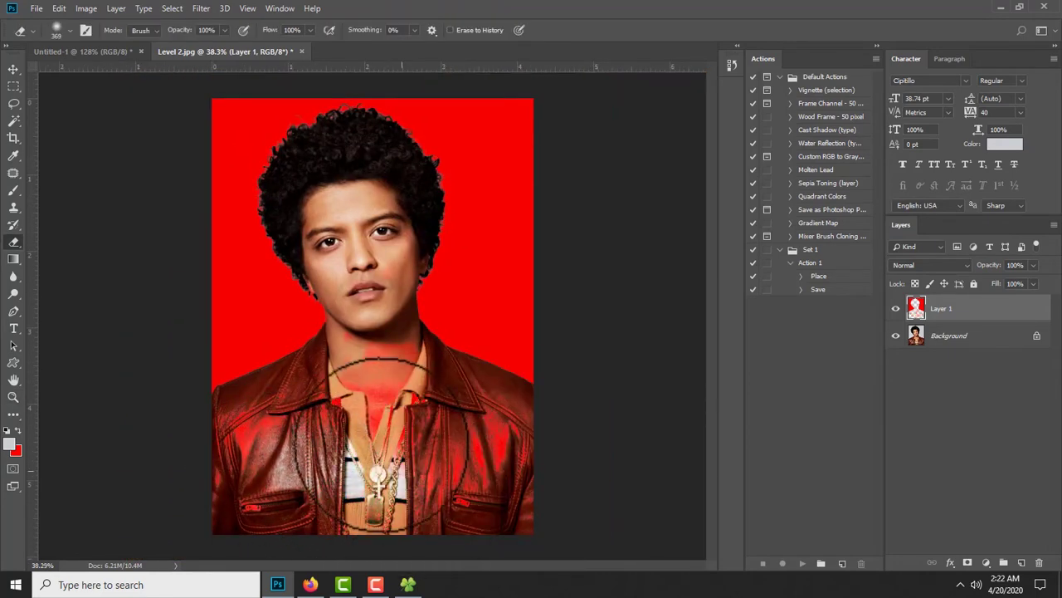
right_click(399, 424)
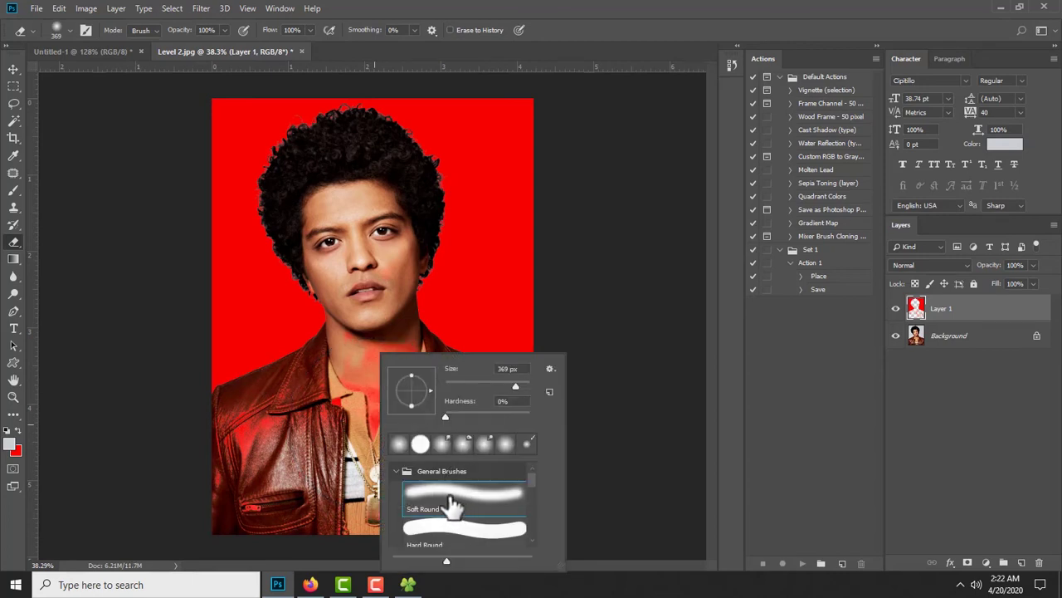
click(282, 485)
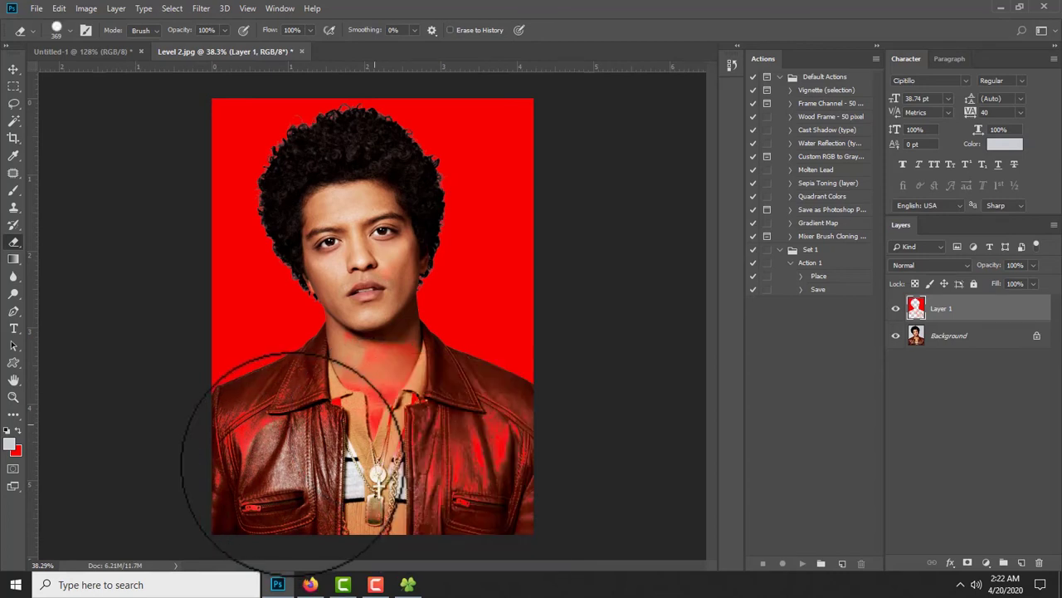
drag(296, 446, 284, 450)
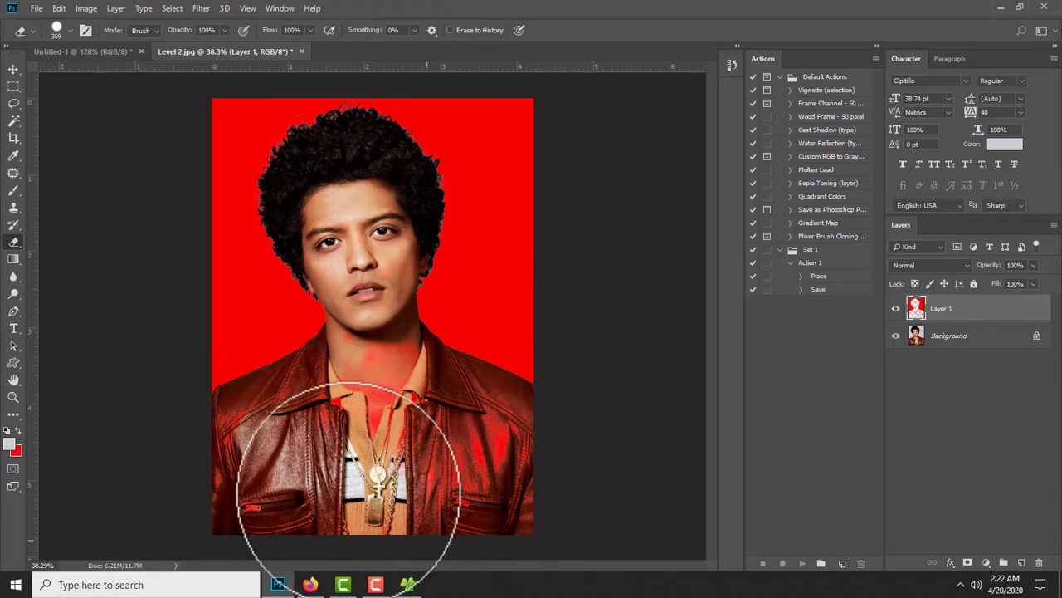
right_click(355, 352)
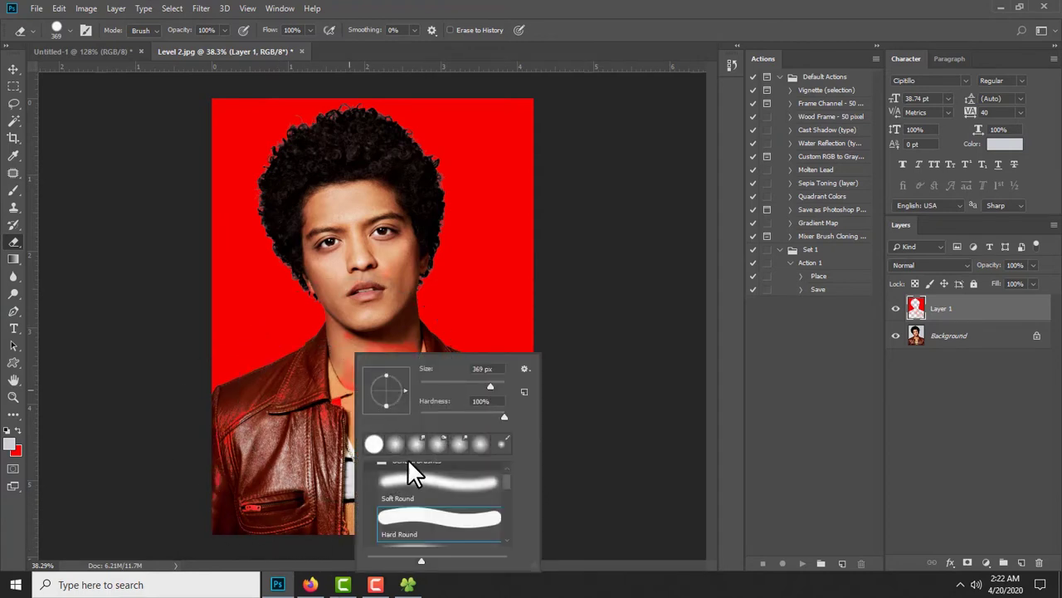
click(280, 469)
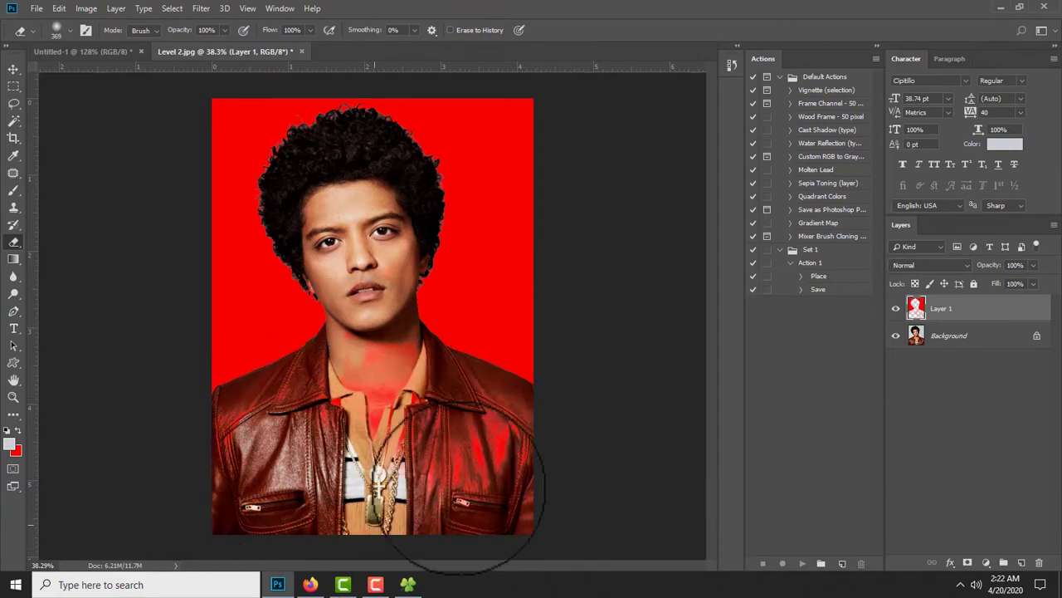
drag(594, 481, 357, 390)
Reduce the eraser to 32 px and zoom out to view the whole portrait
scroll(487, 450, up, 5)
right_click(562, 398)
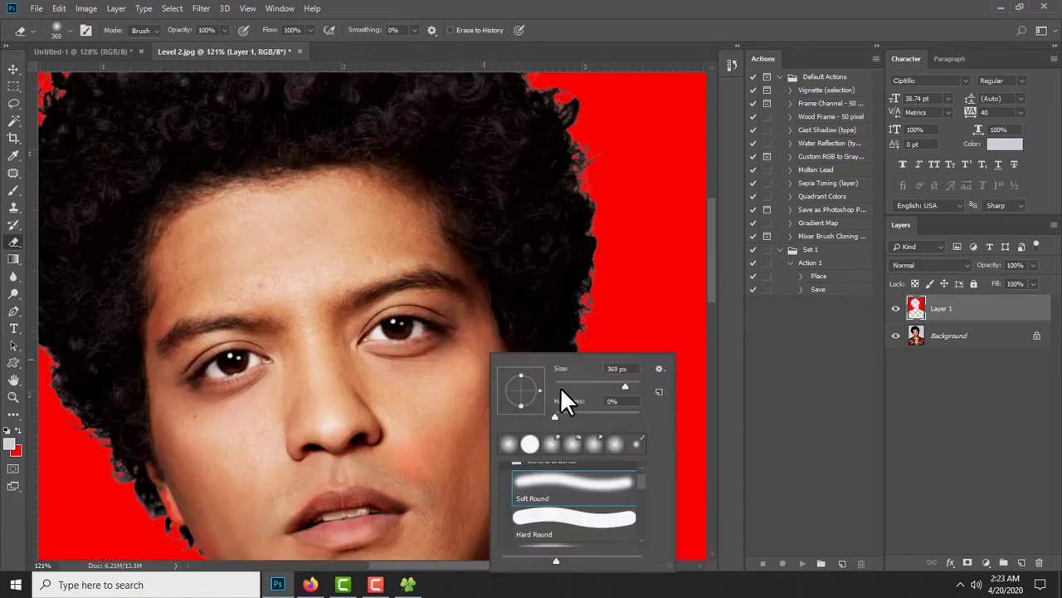
text(32)
key(Return)
scroll(359, 431, down, 6)
scroll(367, 394, up, 1)
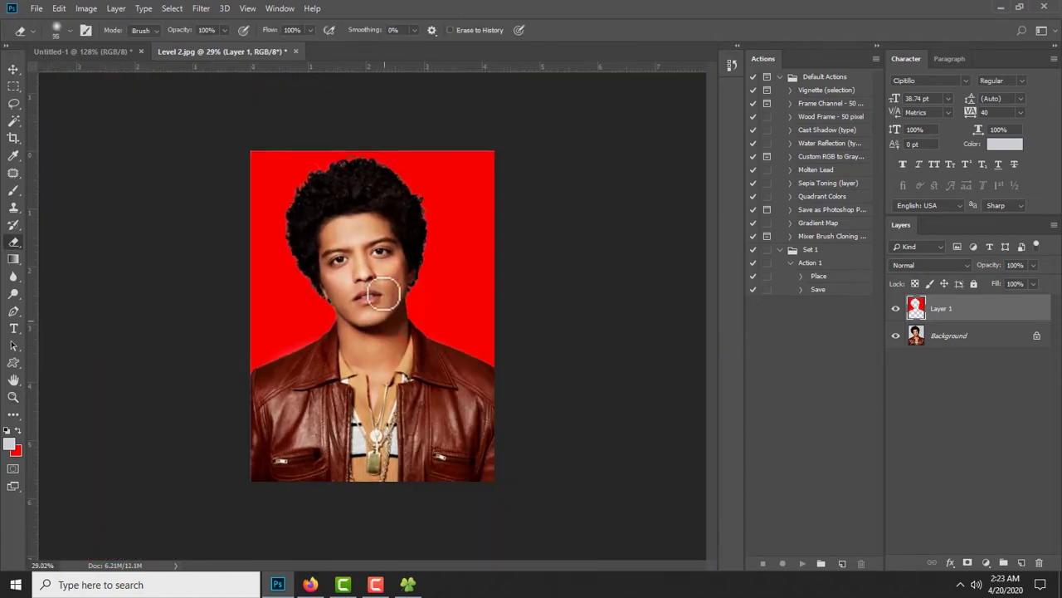
key(z)
scroll(401, 274, up, 2)
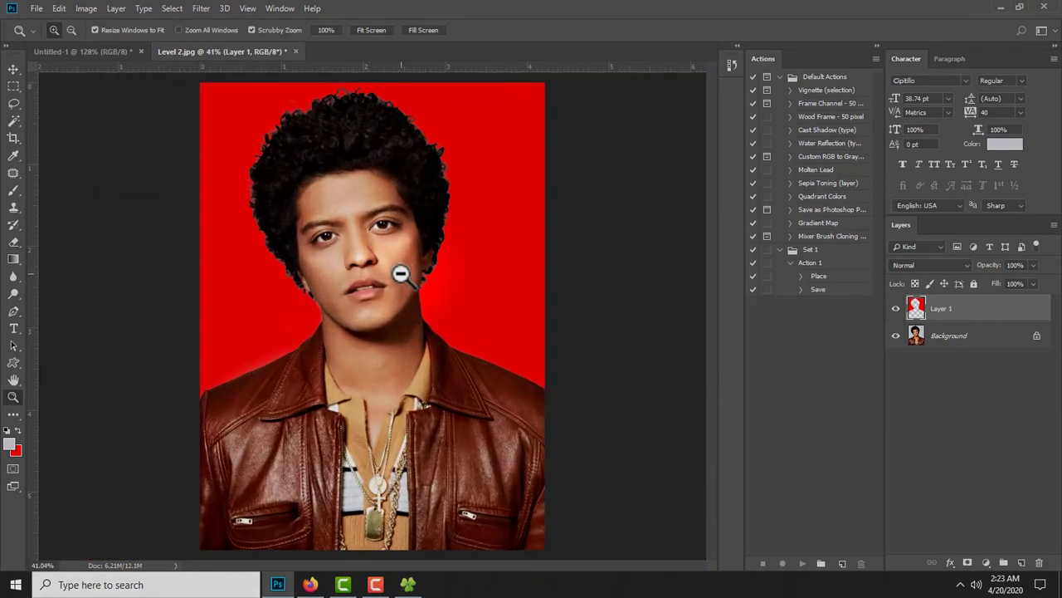
alt+click(401, 274)
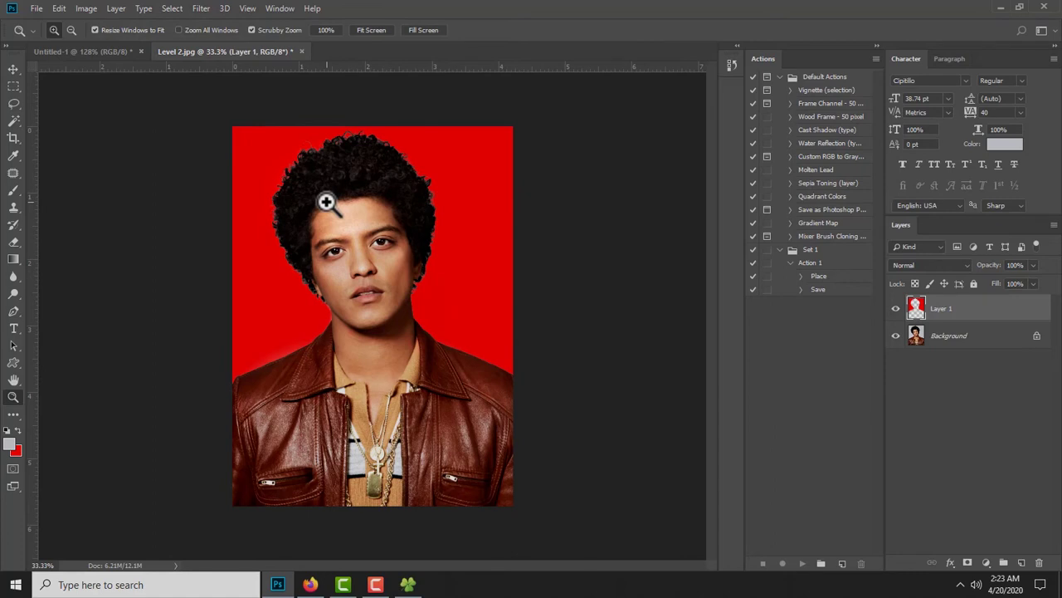
Save a copy as a JPEG named ok2 in the tutorial folder
click(171, 8)
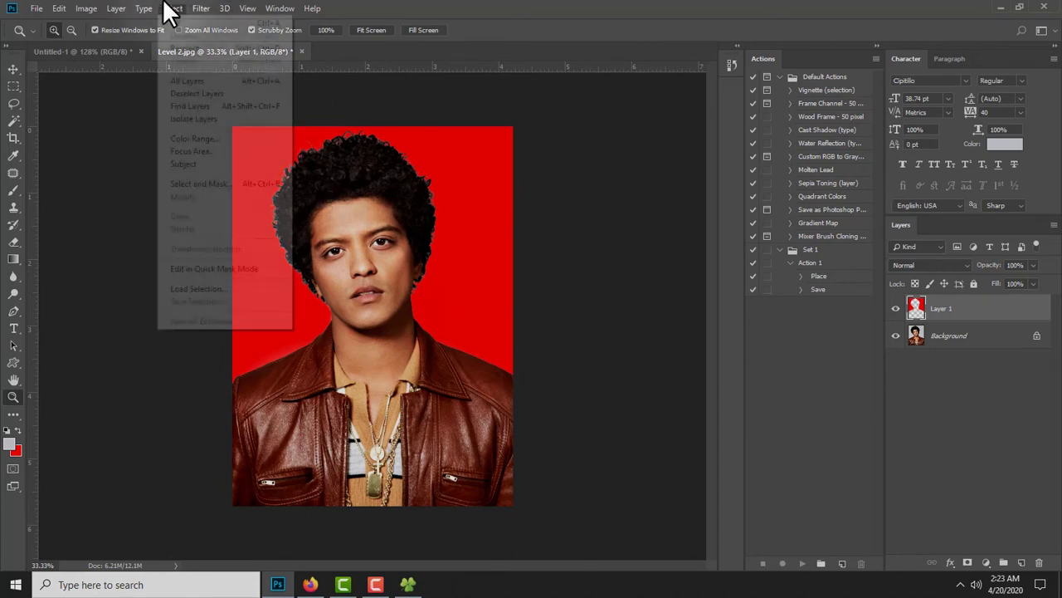
click(416, 281)
scroll(393, 291, up, 2)
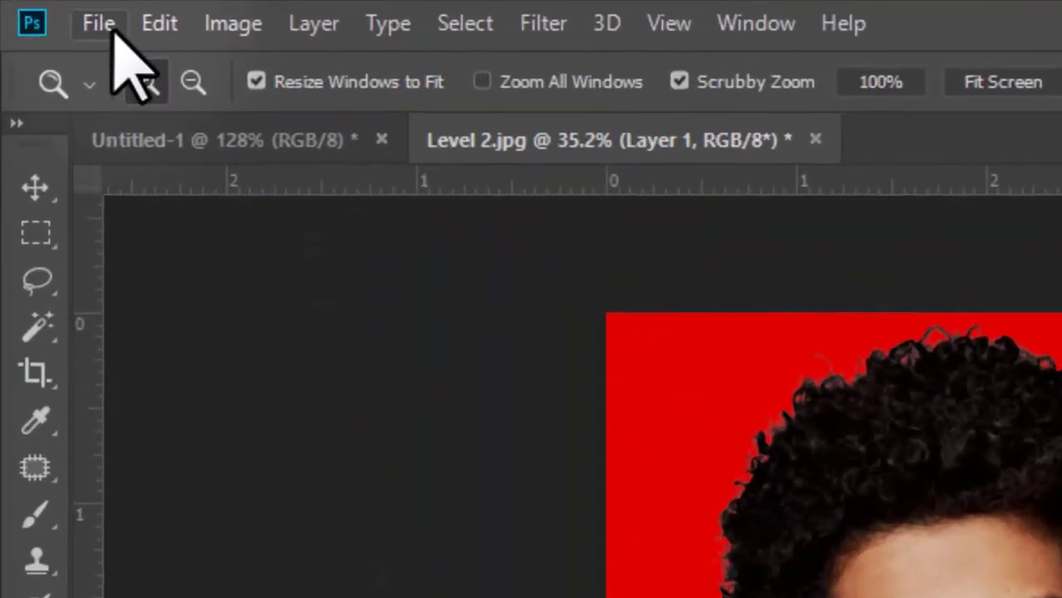
click(37, 8)
click(239, 432)
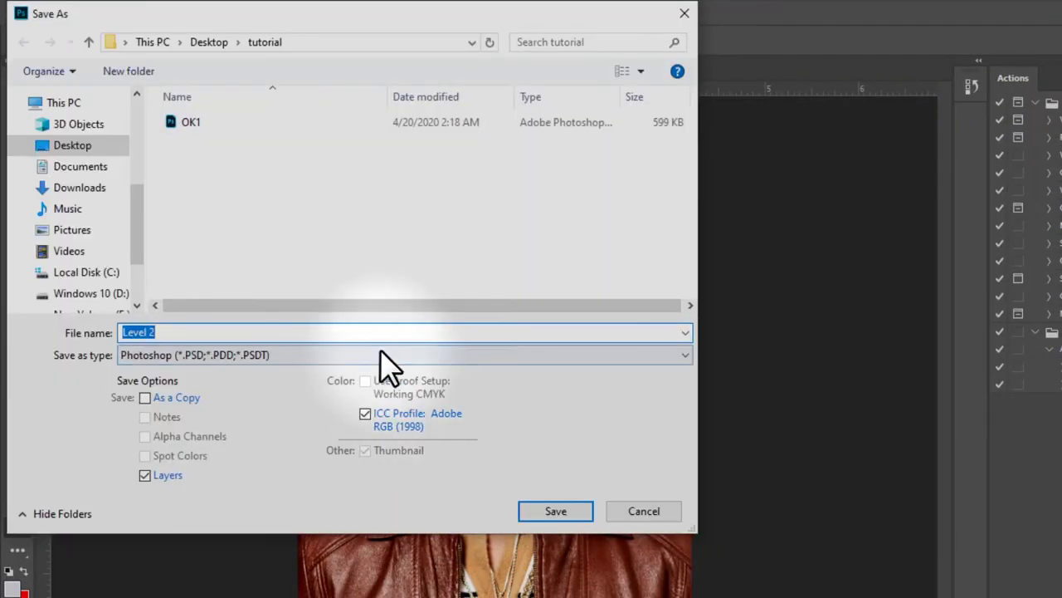
click(380, 354)
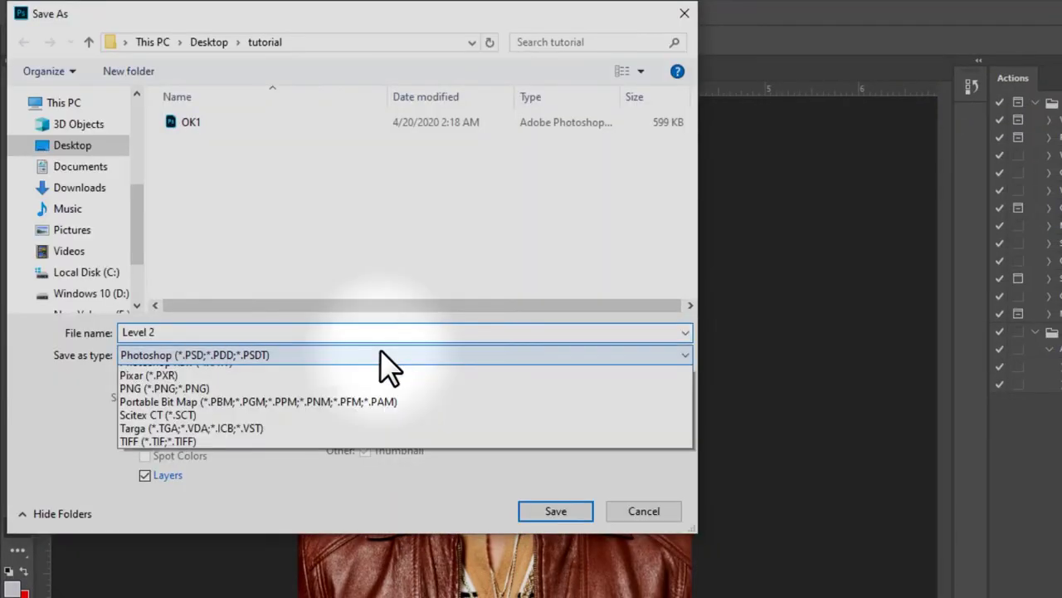
click(363, 492)
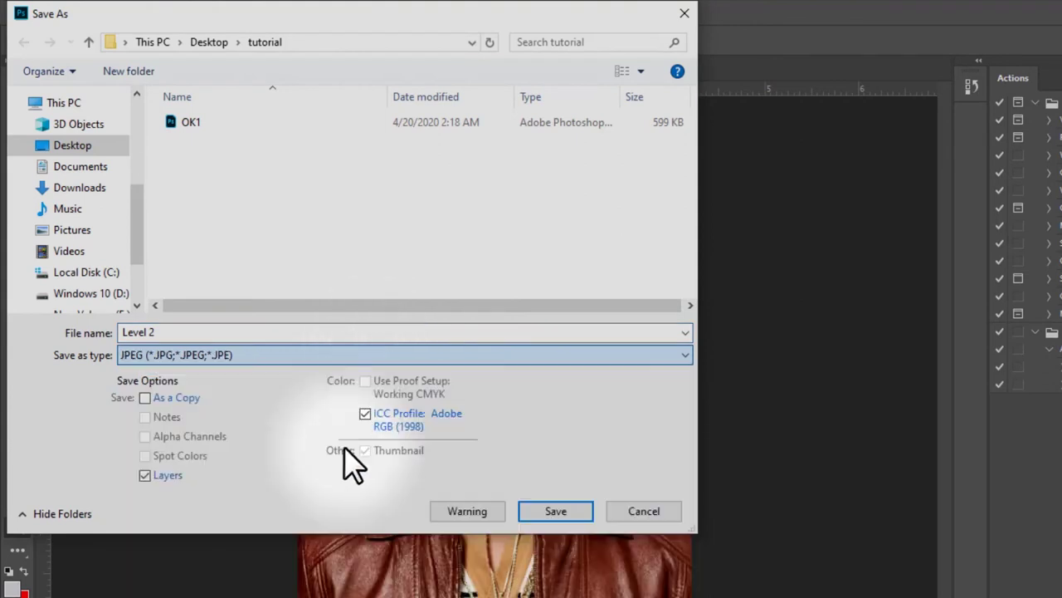
click(296, 333)
text(o)
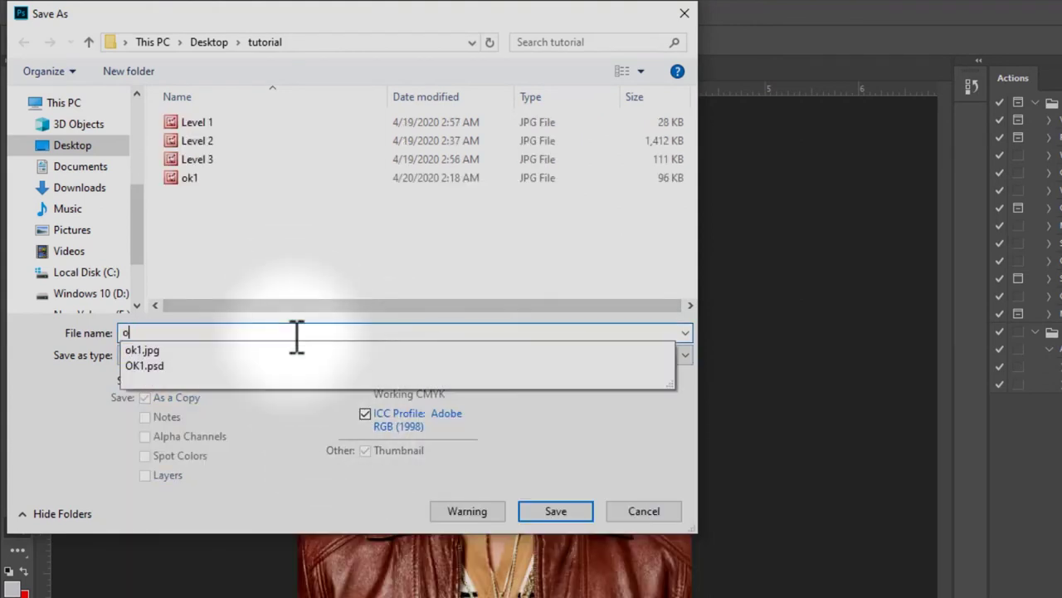
text(k2)
key(Return)
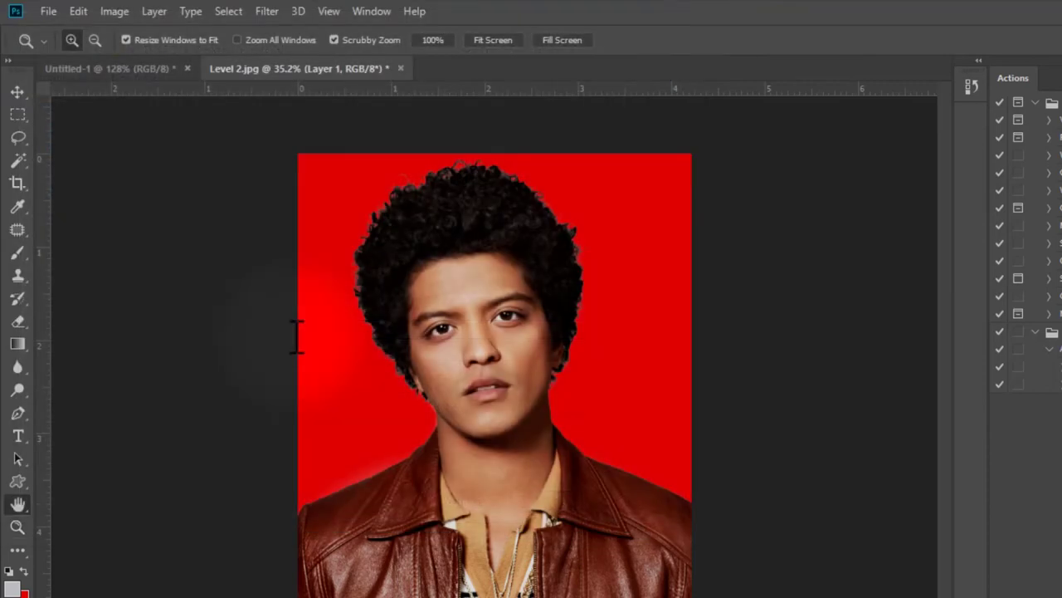
Set JPEG quality to 6 Medium, keep Level 2.jpg open, and switch to Untitled-1
mouse_move(740, 260)
mouse_down()
mouse_move(661, 259)
mouse_move(751, 267)
mouse_up()
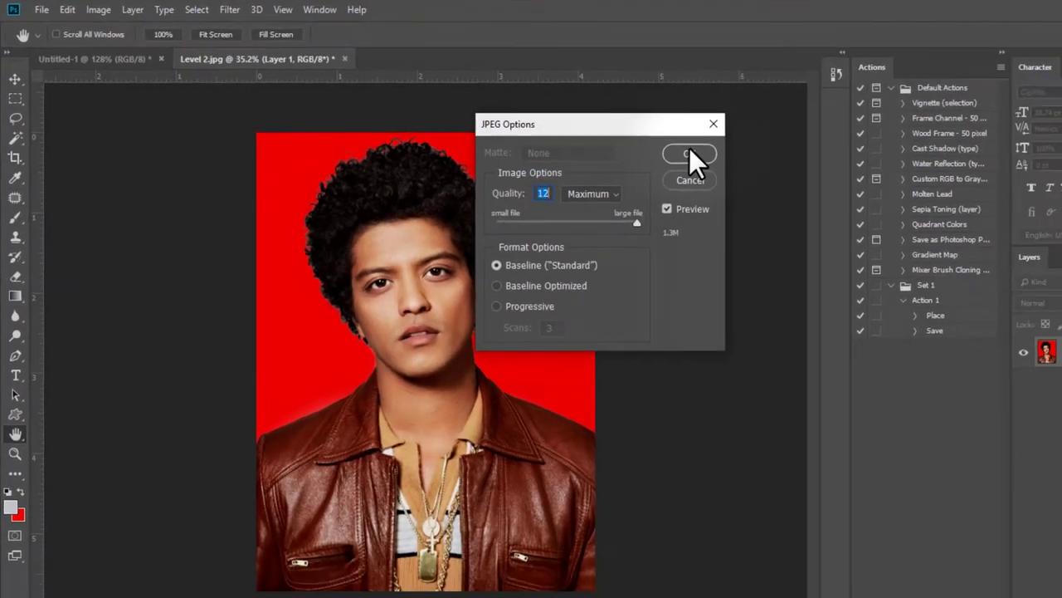
click(801, 179)
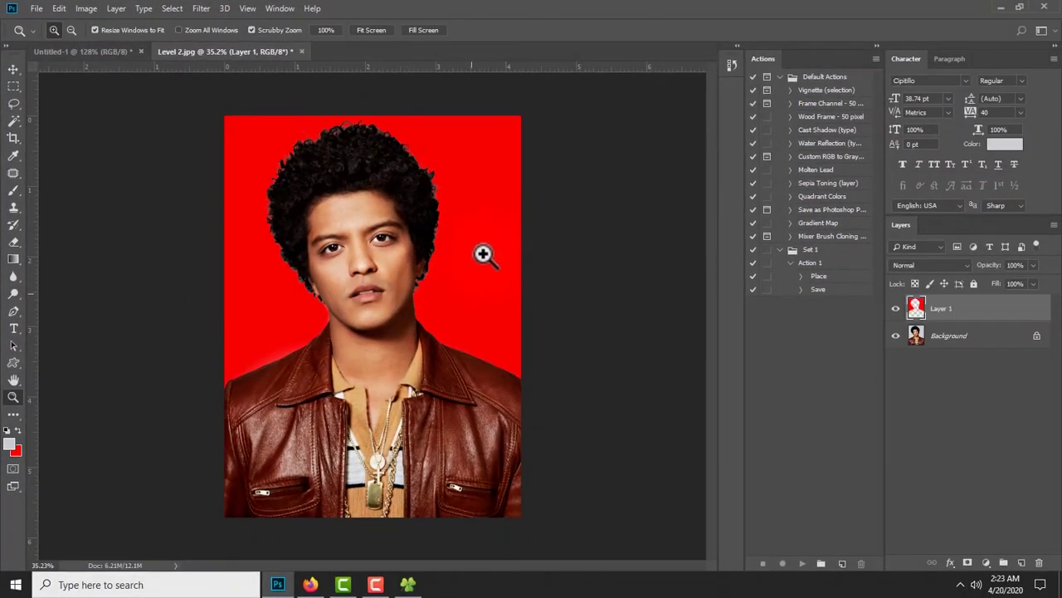
click(302, 50)
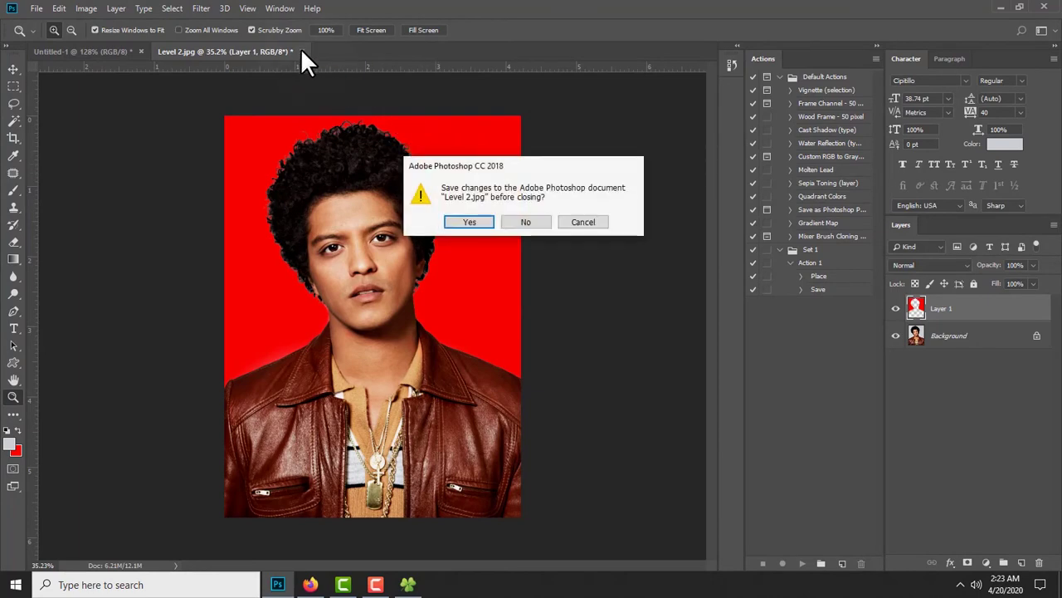
key(Escape)
click(102, 46)
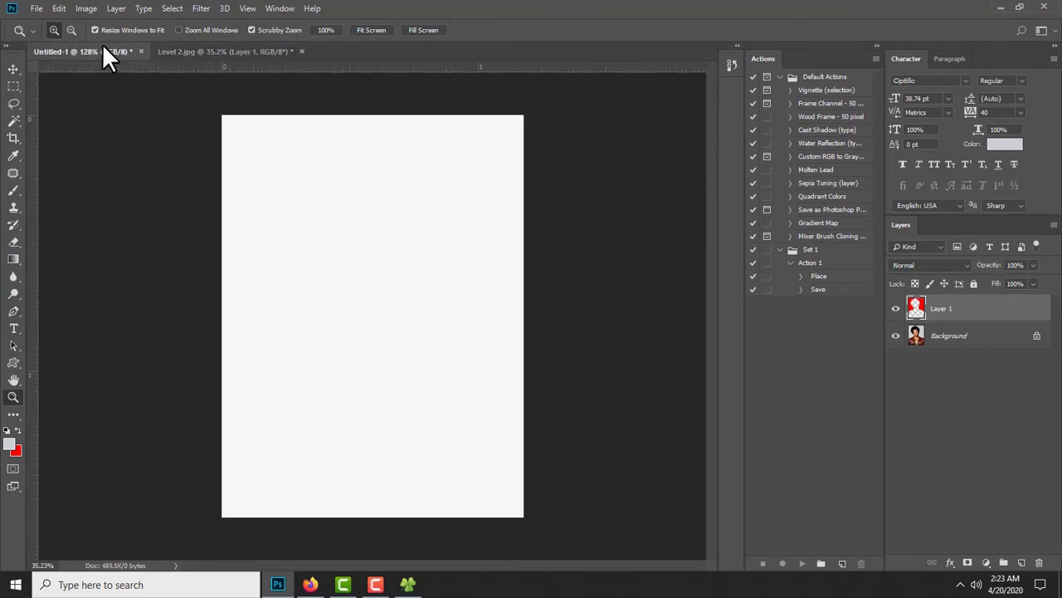
click(202, 53)
Merge Level 2's layers into one Background with Ctrl+E and marquee-select the entire portrait
click(11, 83)
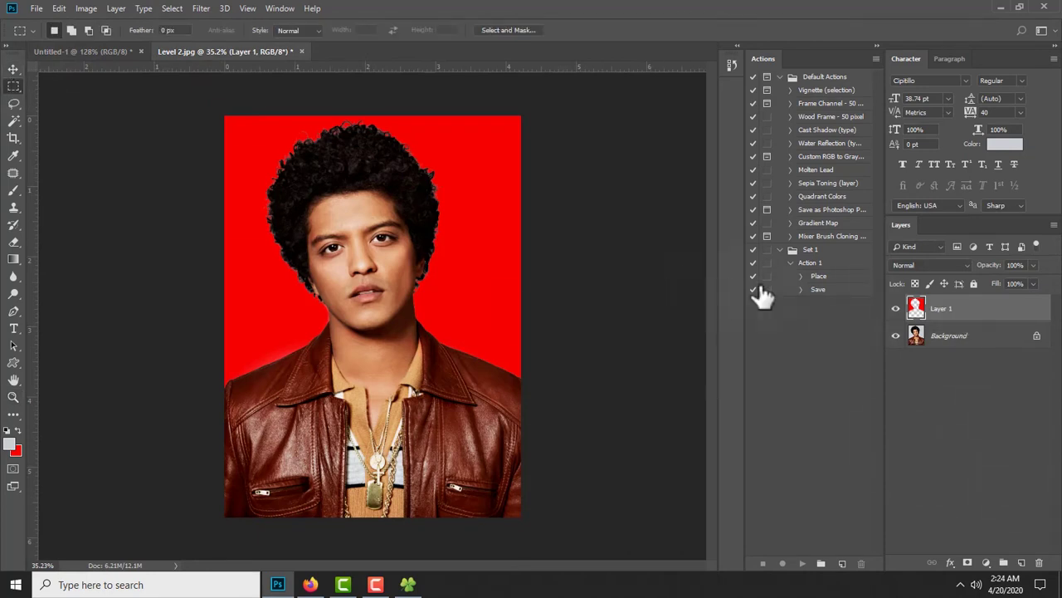
shift+click(944, 337)
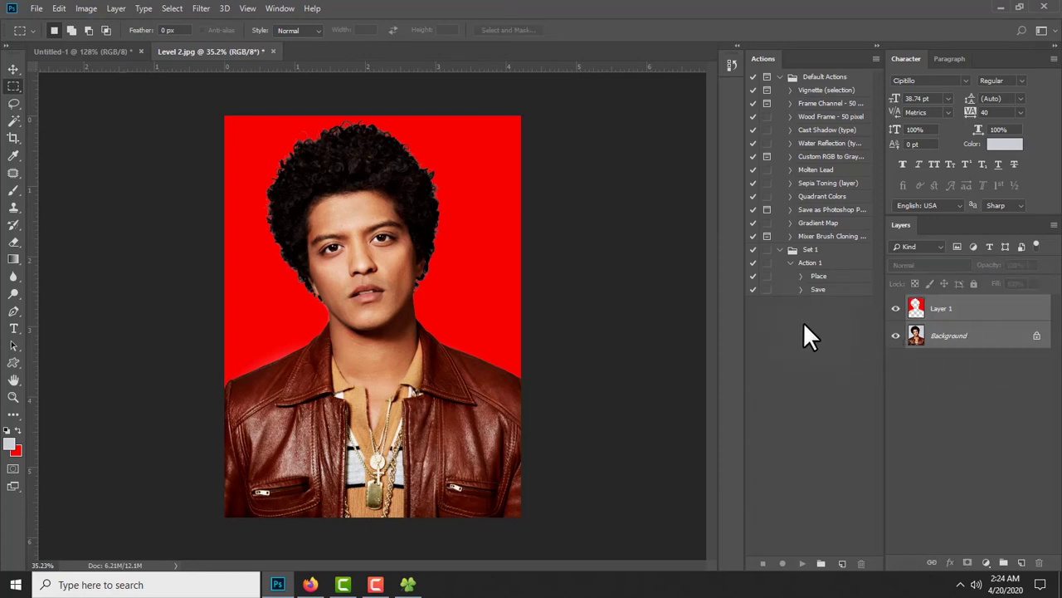
key(ctrl+e)
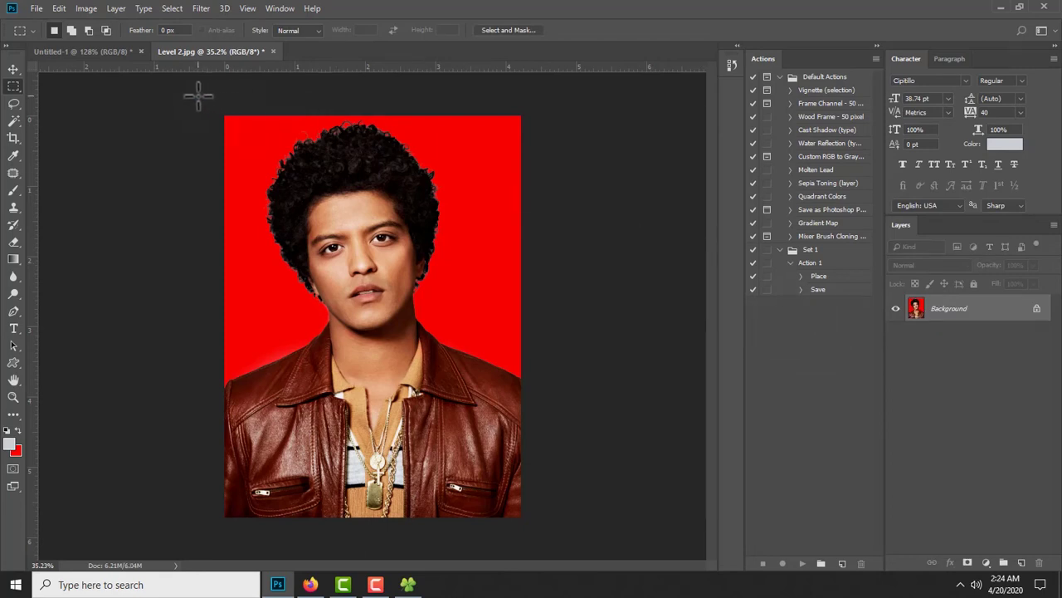
drag(225, 116, 539, 505)
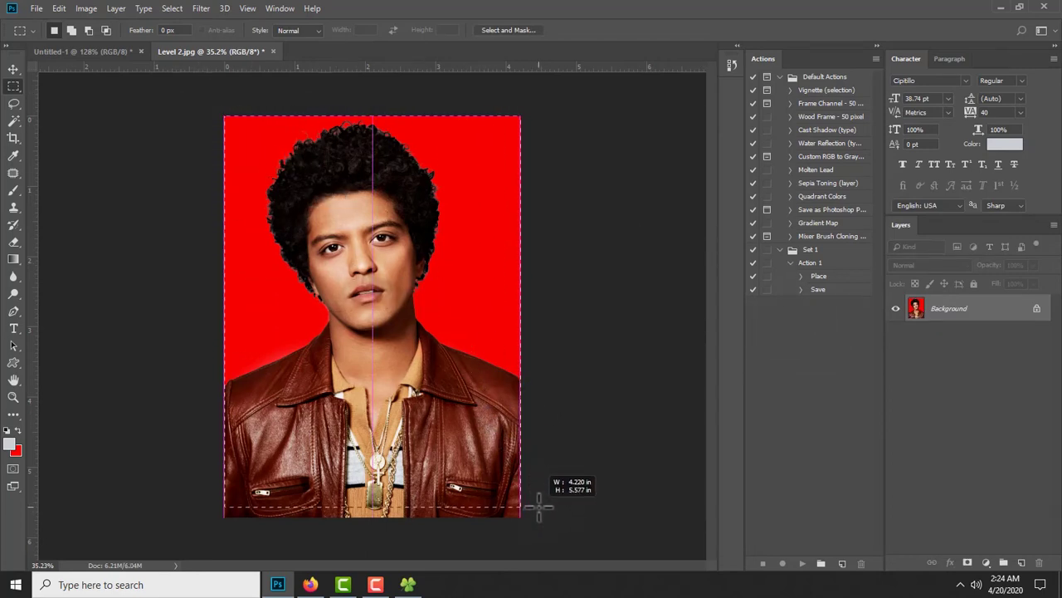
drag(539, 506, 581, 416)
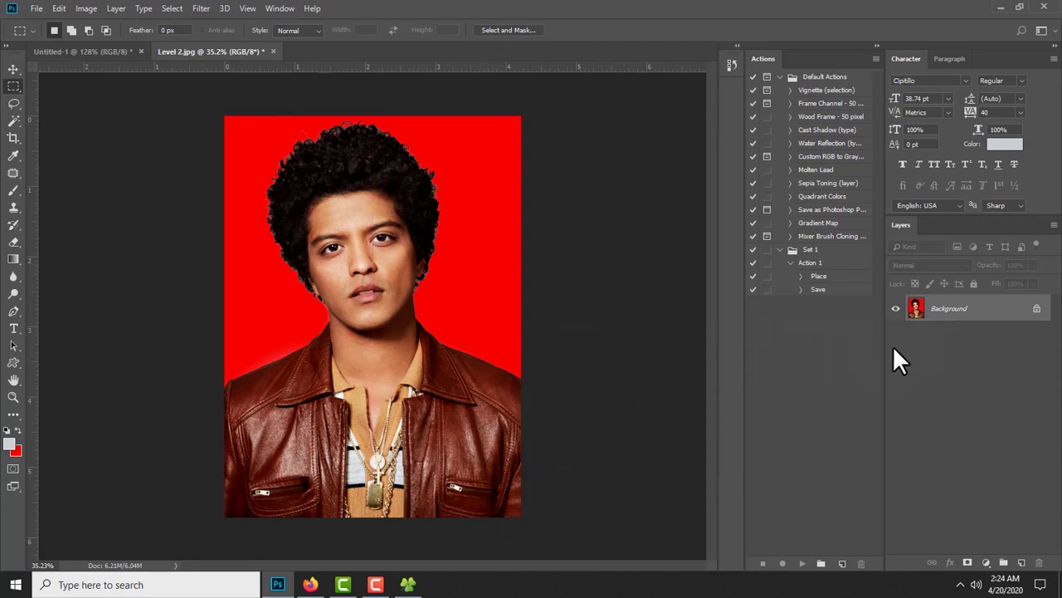
key(ctrl+j)
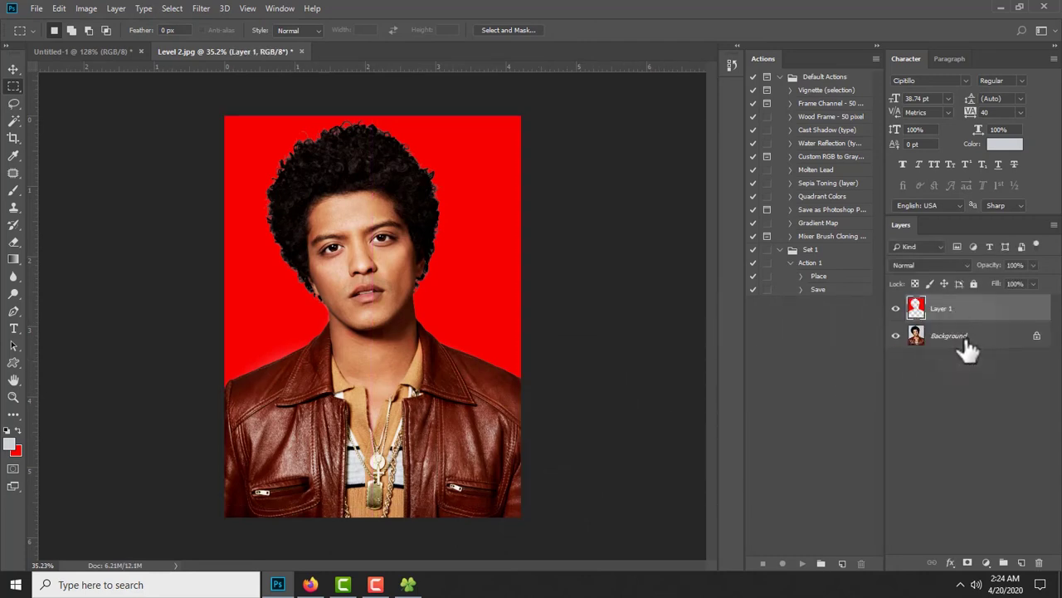
shift+click(966, 339)
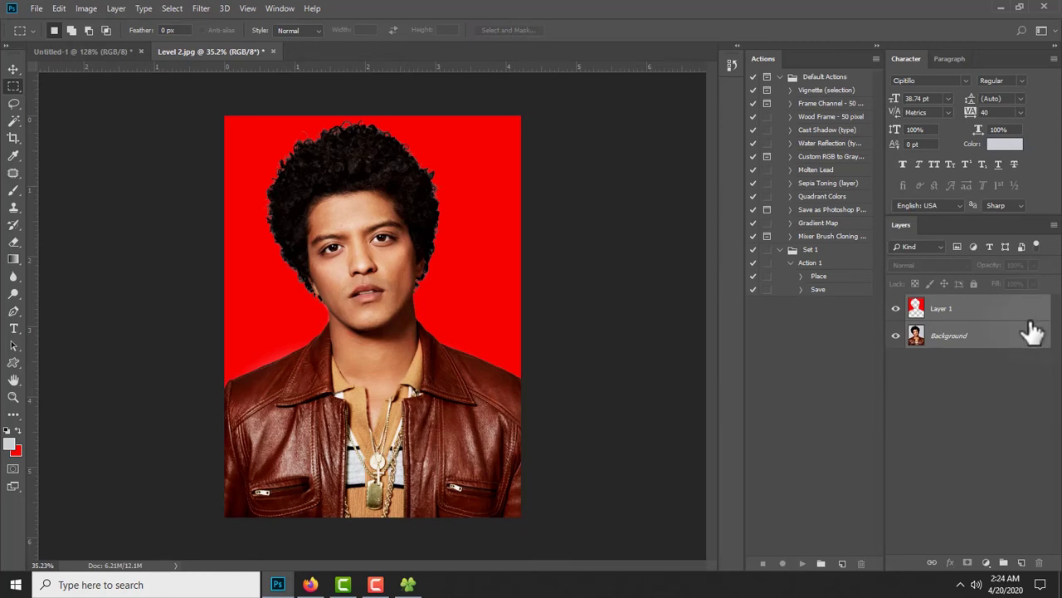
key(ctrl+e)
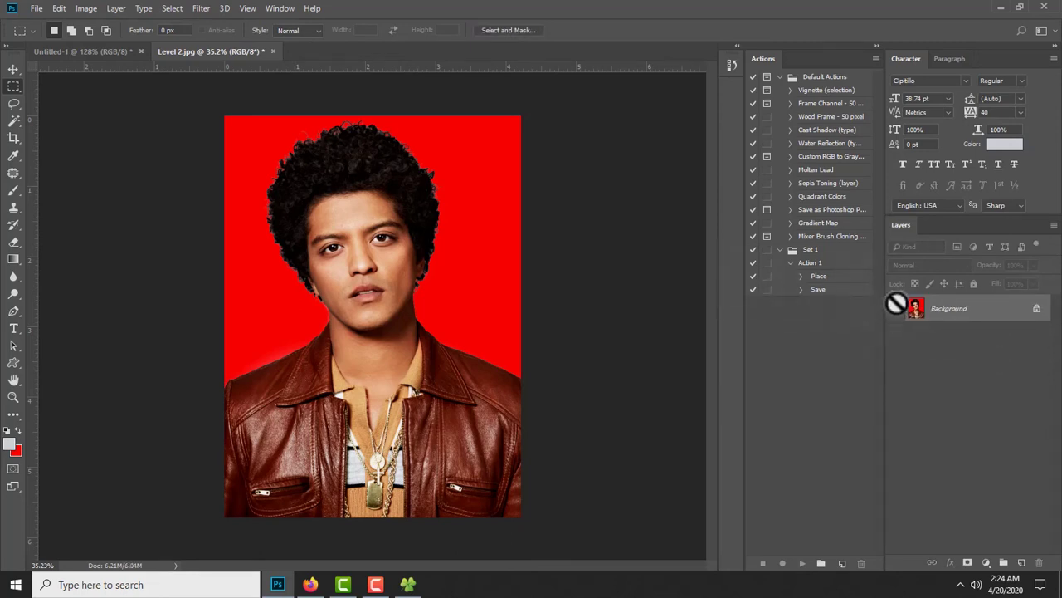
drag(224, 116, 543, 564)
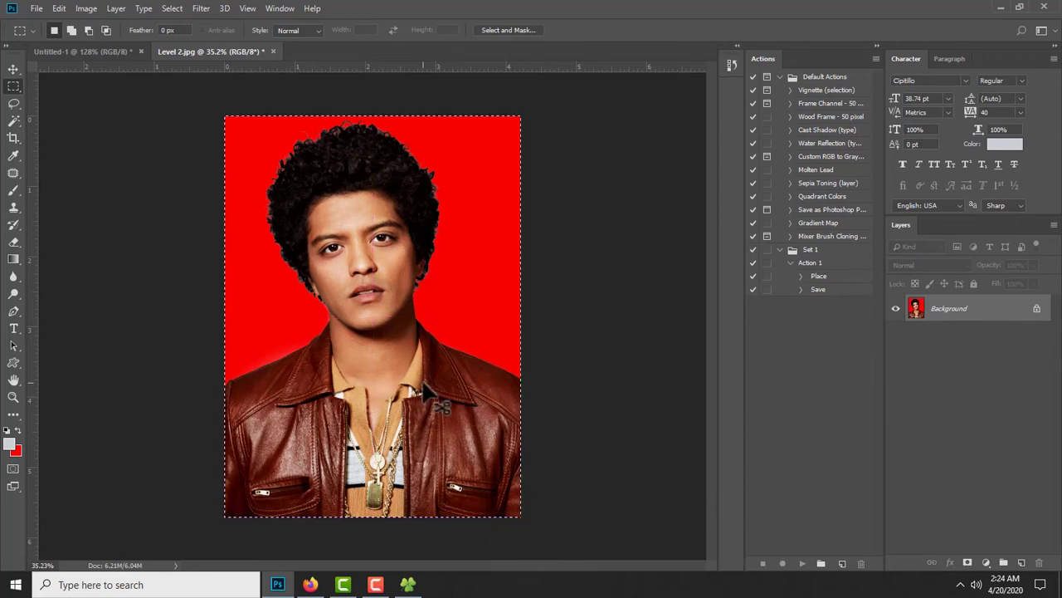
Paste the portrait into Untitled-1 and zoom out to see it whole
click(63, 47)
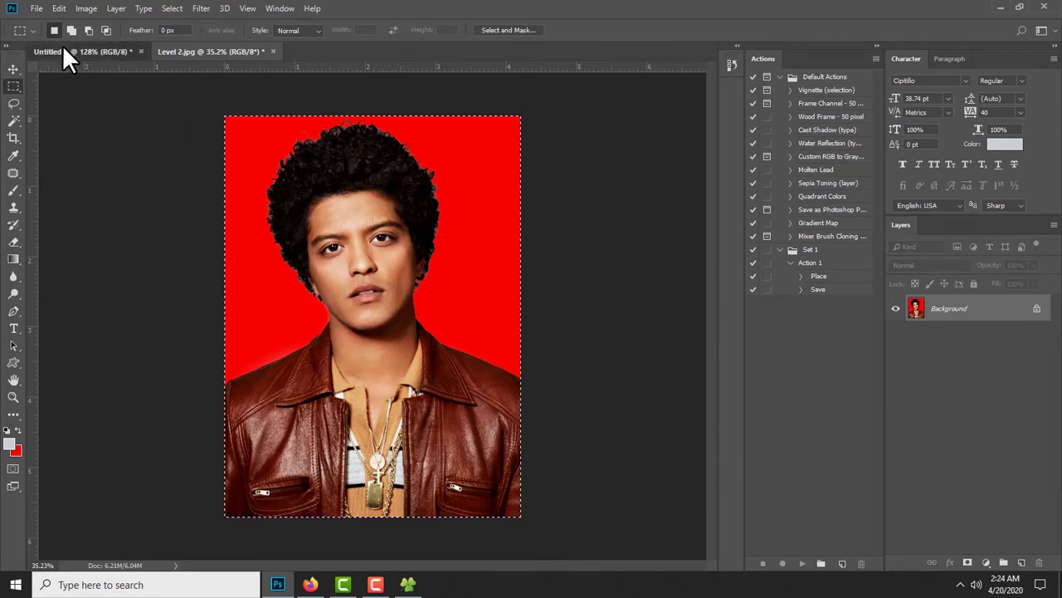
key(ctrl+v)
key(z)
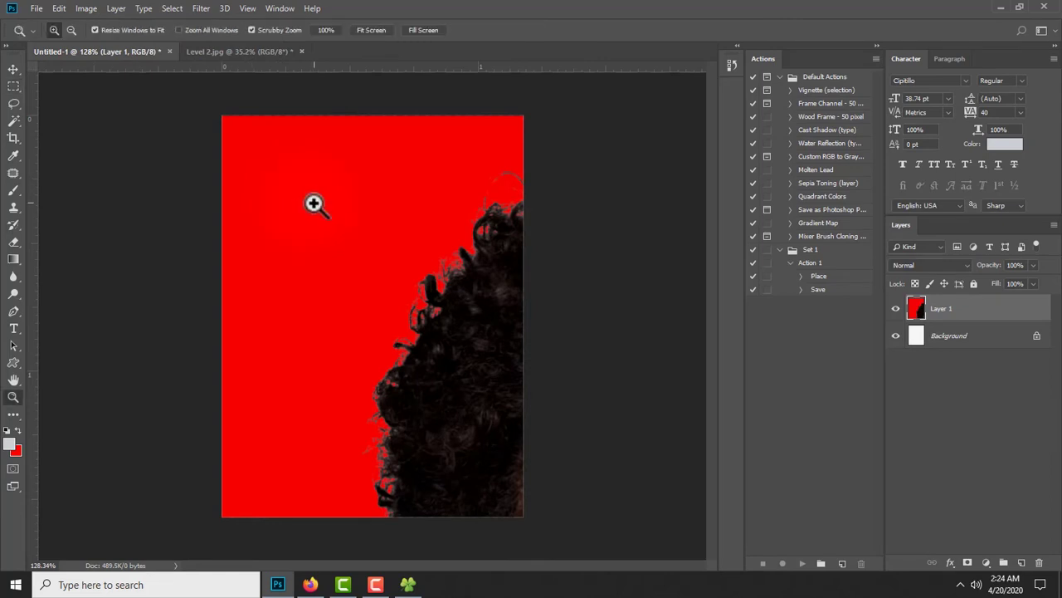
drag(313, 205, 296, 205)
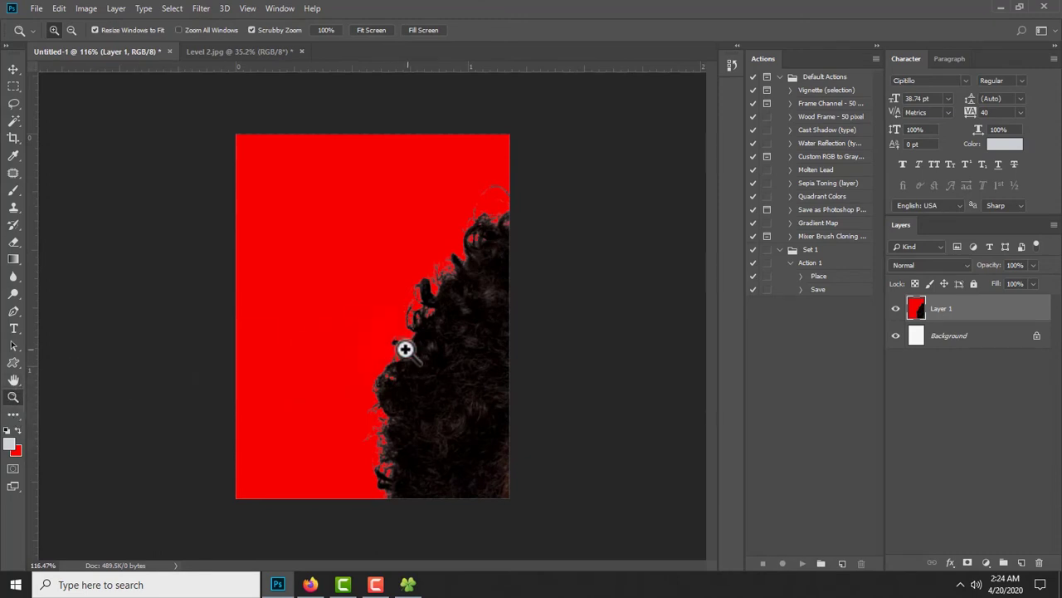
drag(405, 349, 296, 351)
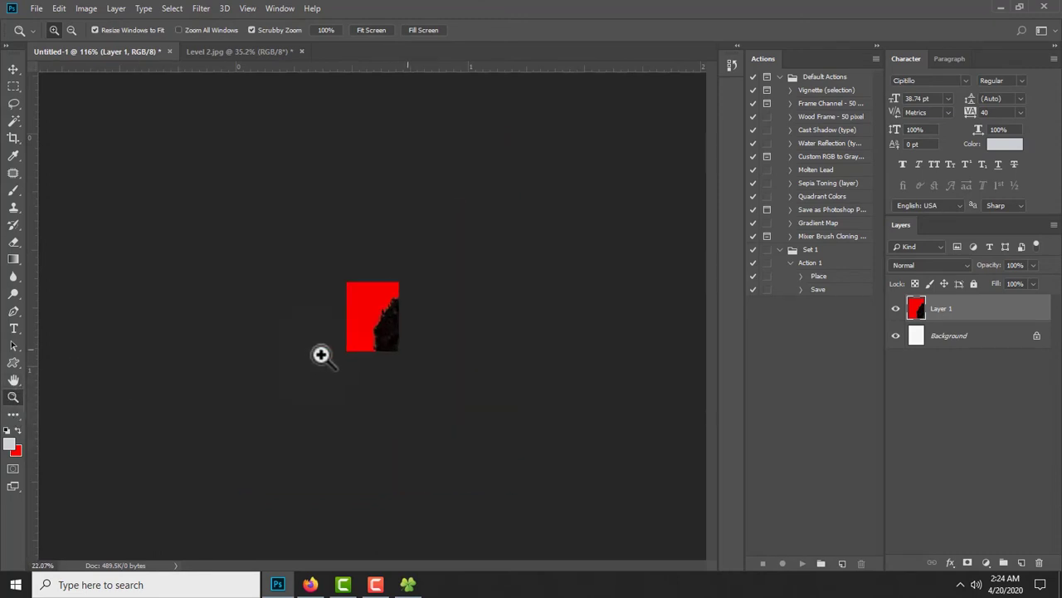
Scale the pasted portrait down to fit the 3 x 4 cm canvas
click(12, 68)
right_click(16, 73)
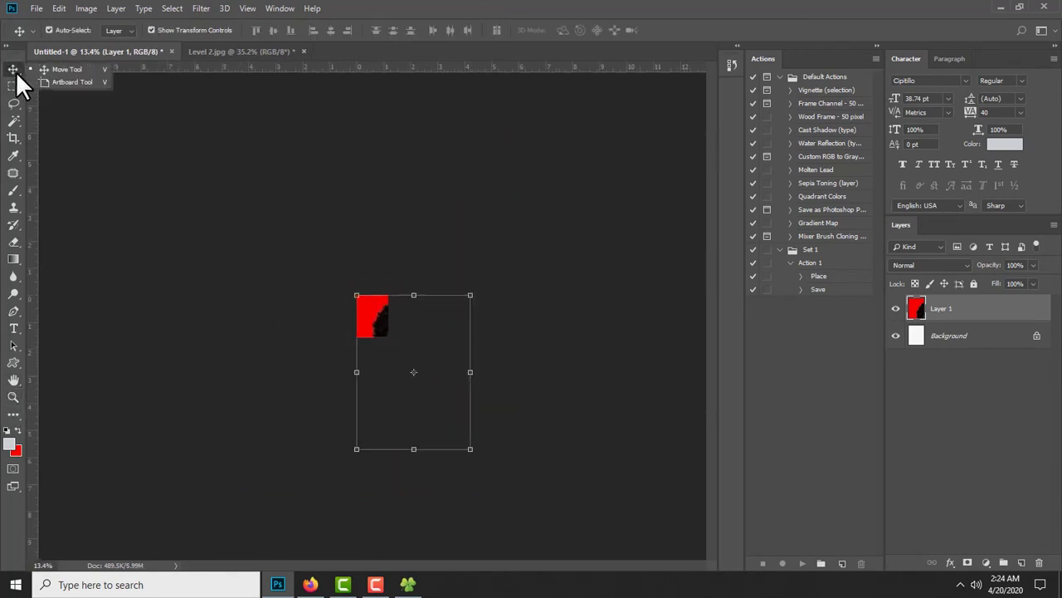
click(462, 445)
click(382, 320)
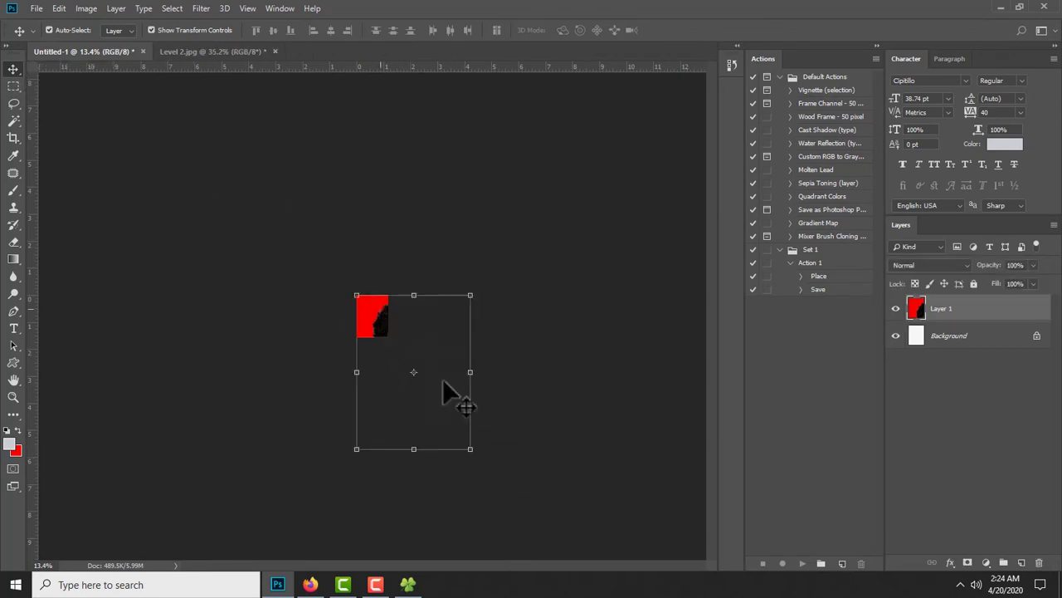
click(471, 451)
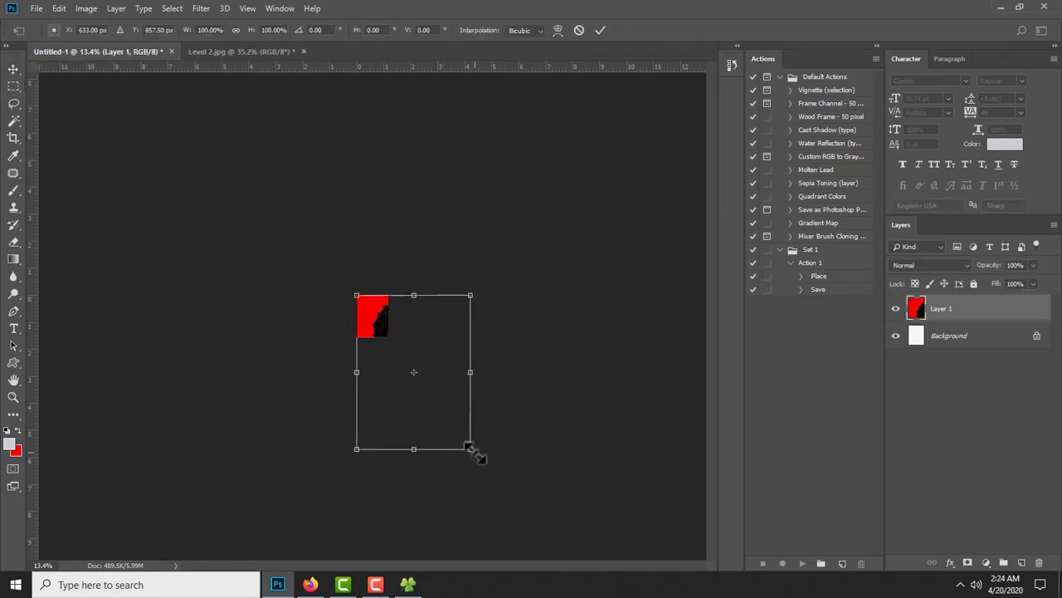
drag(470, 449, 432, 311)
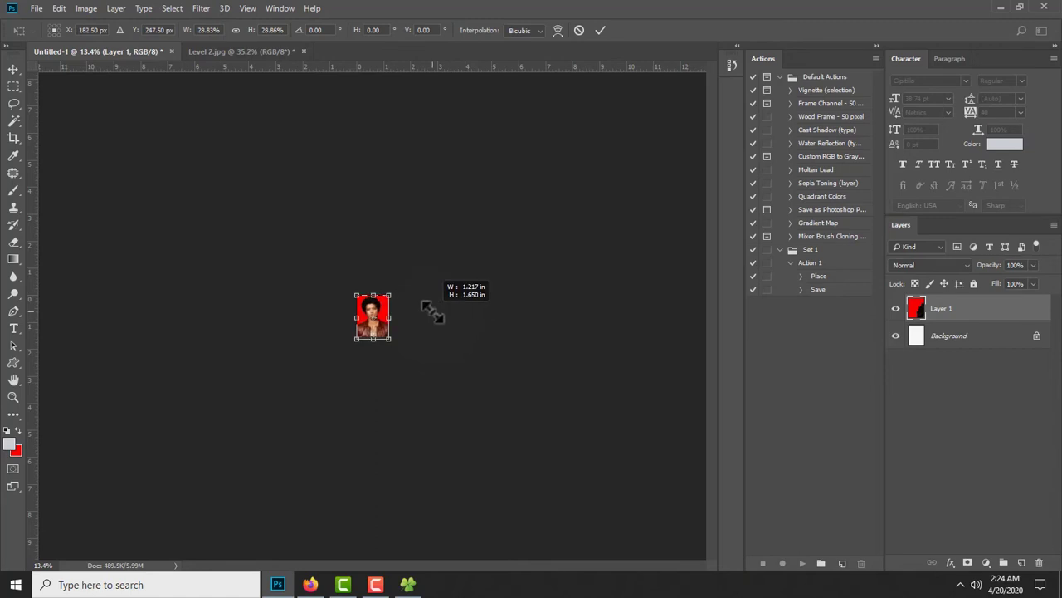
click(599, 31)
Zoom in and fine-tune the portrait's size so it fills the canvas
key(z)
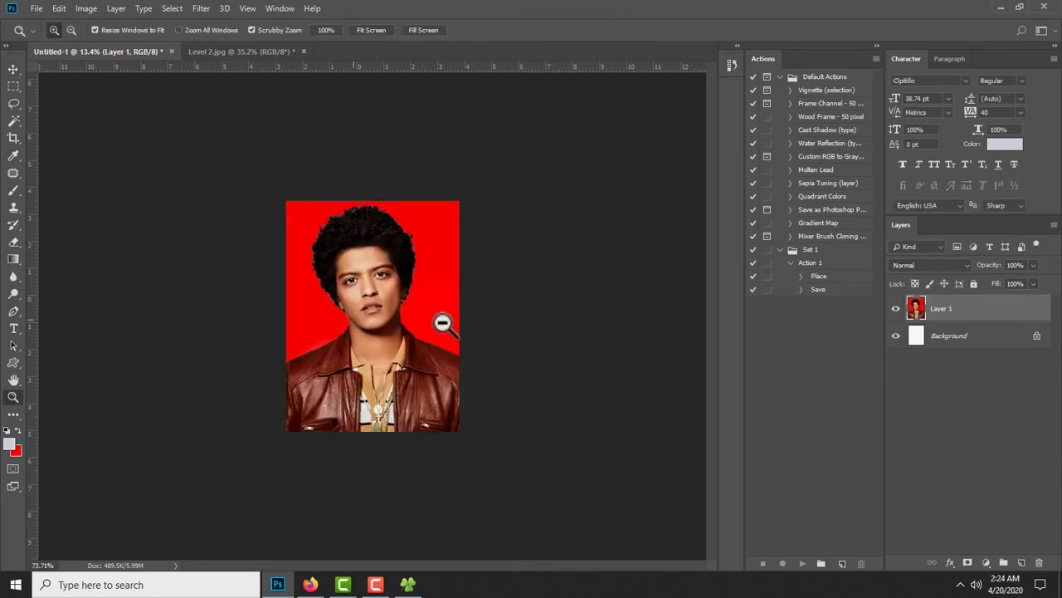
drag(443, 324, 453, 323)
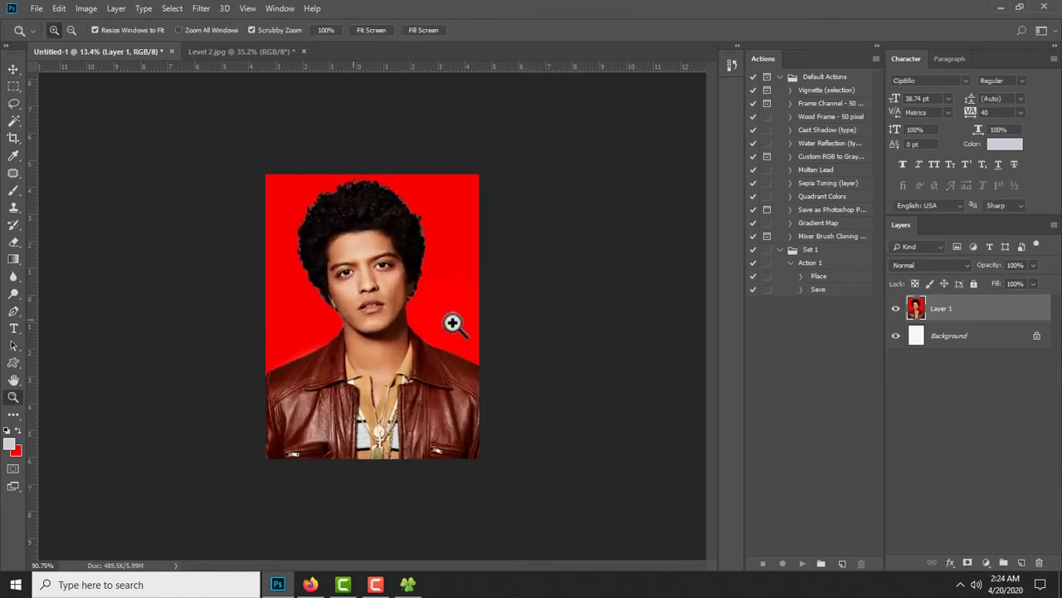
click(13, 66)
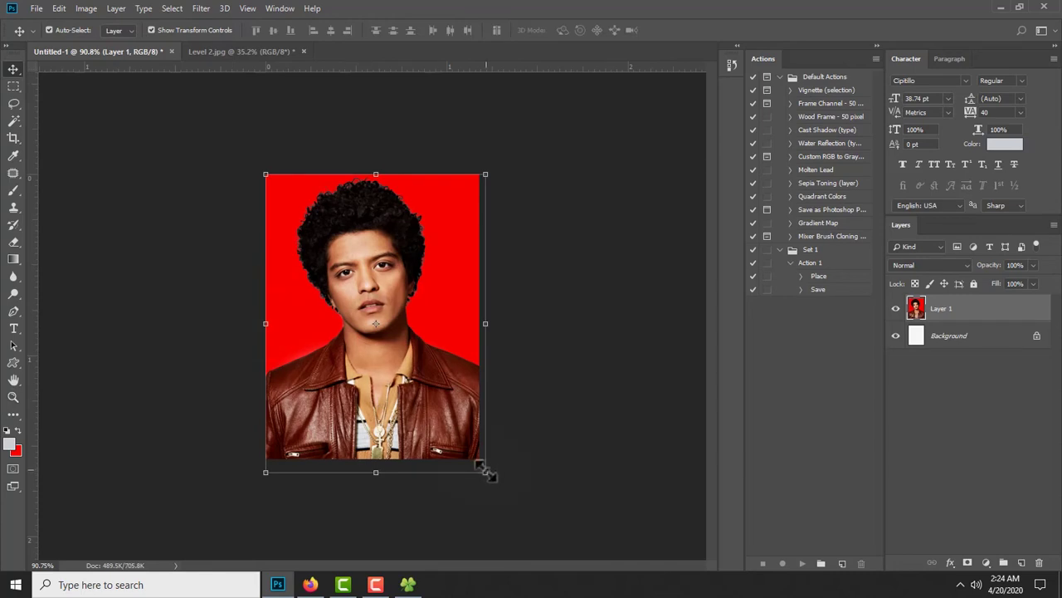
drag(486, 472, 483, 469)
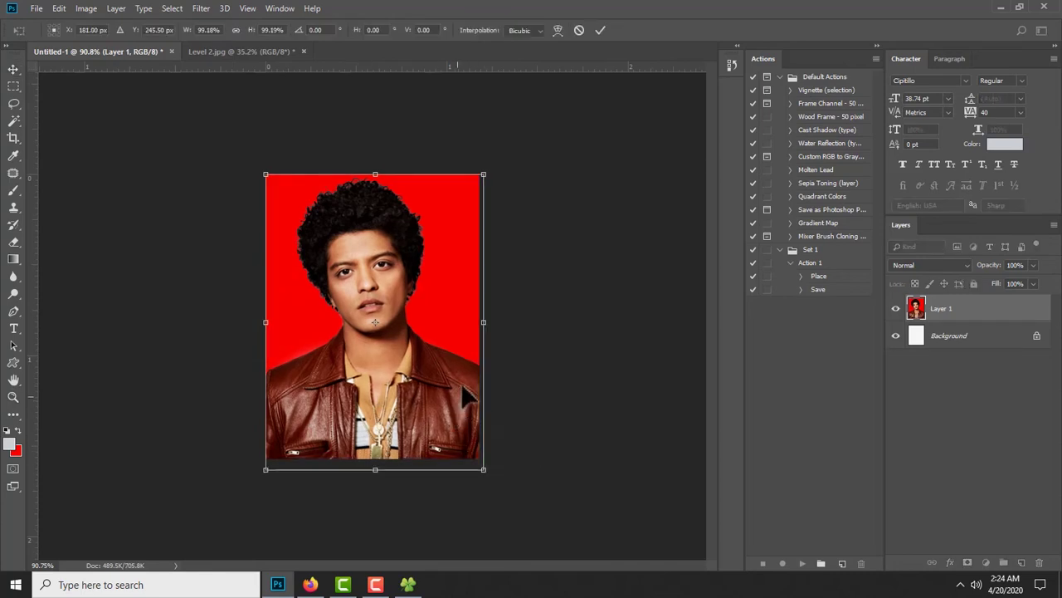
key(Return)
key(z)
click(409, 285)
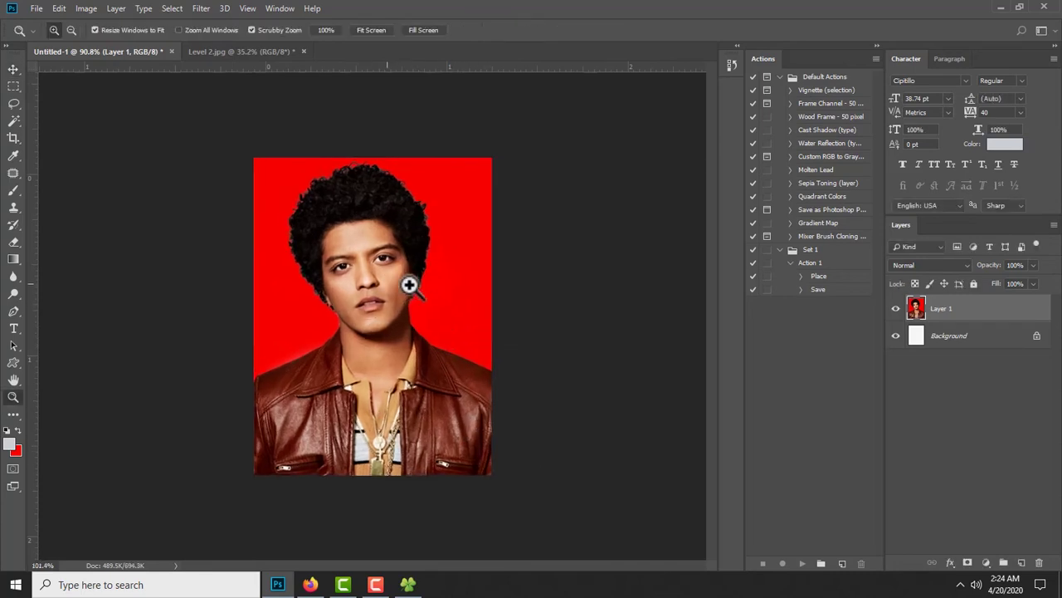
key(ctrl+plus)
drag(400, 289, 381, 292)
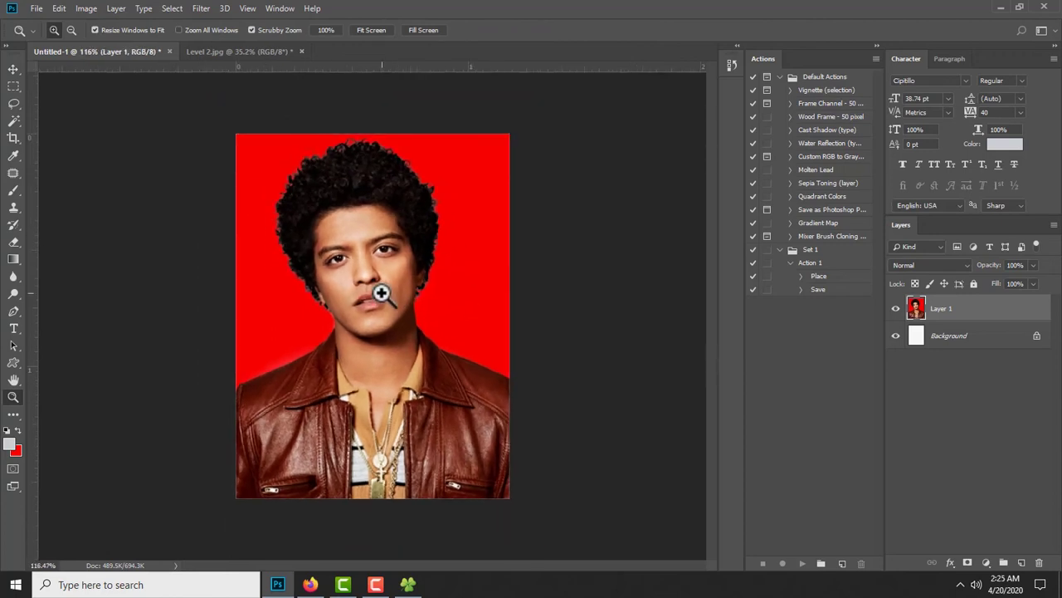
Save the composite over ok2.jpg as a JPEG, then delete Layer 1
key(ctrl+alt+s)
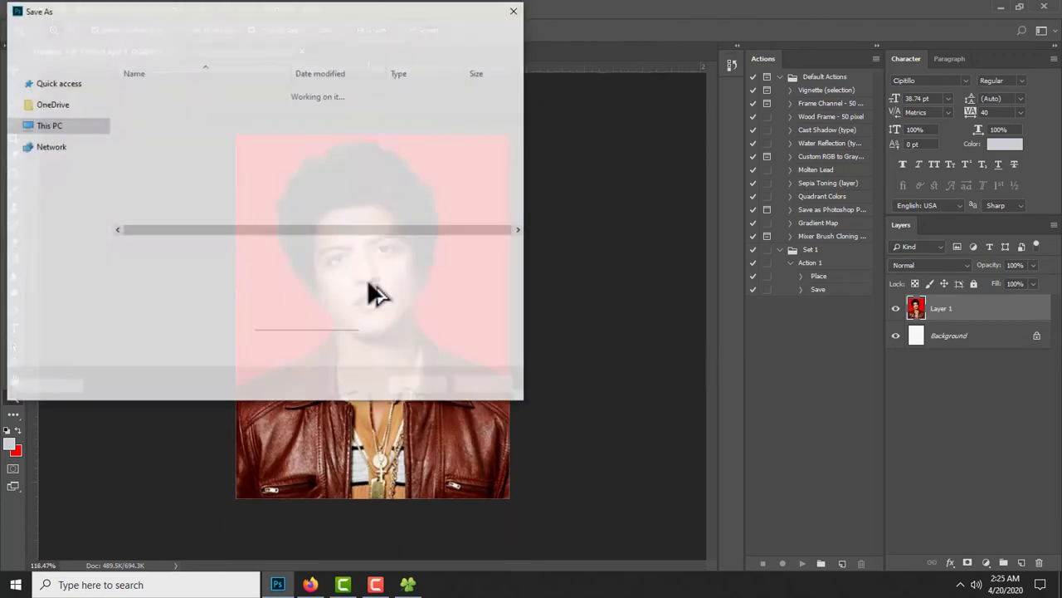
text(ok)
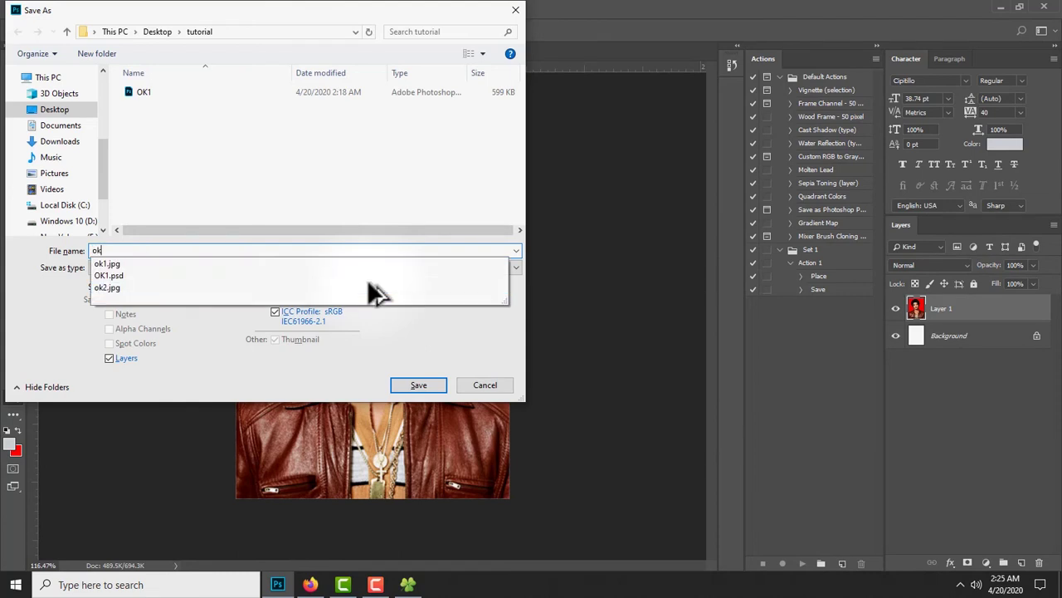
text(2j)
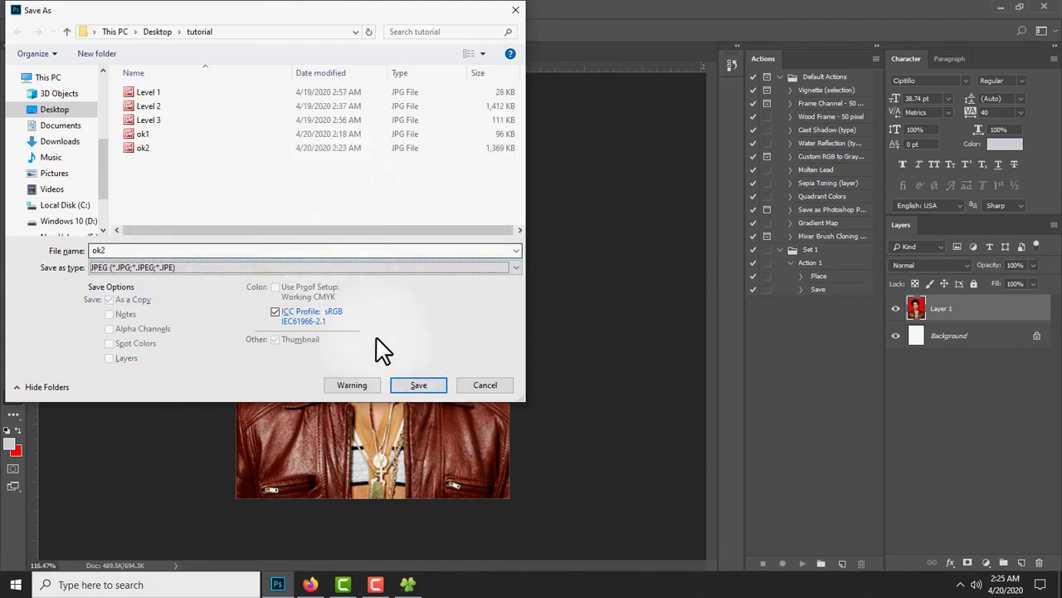
click(418, 385)
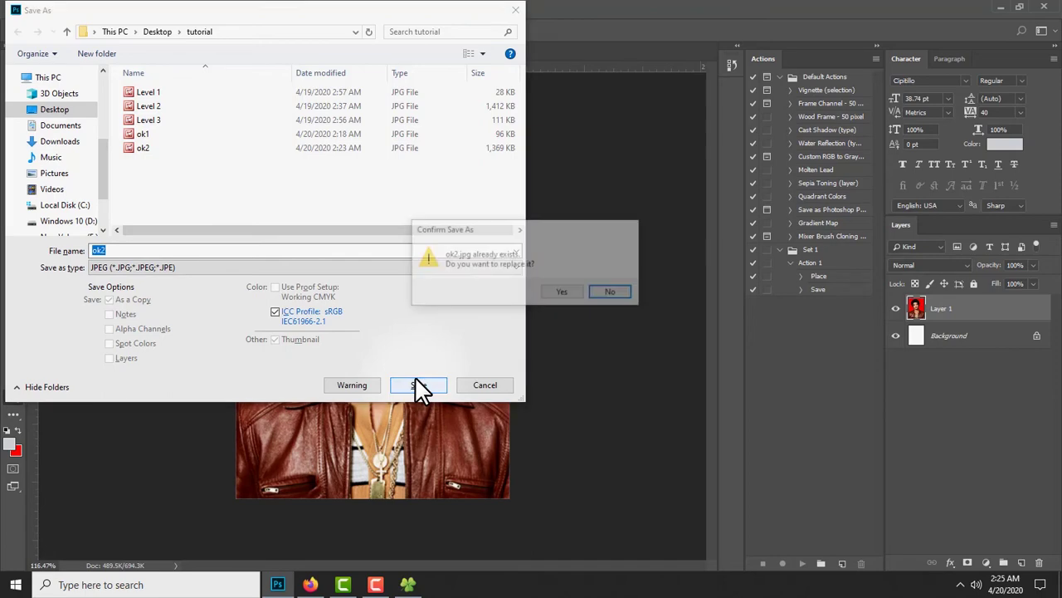
click(564, 294)
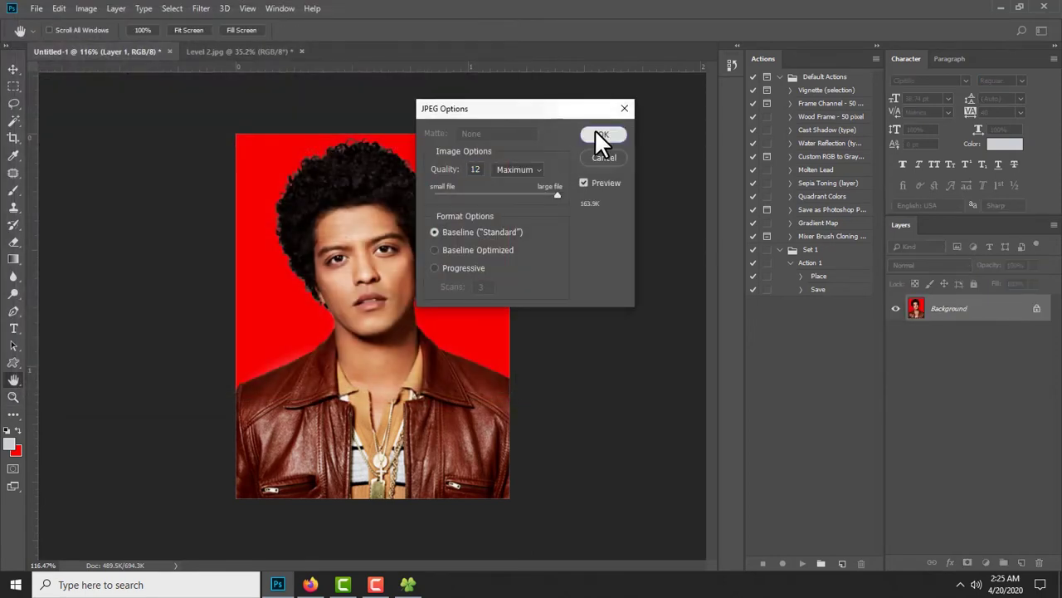
click(594, 131)
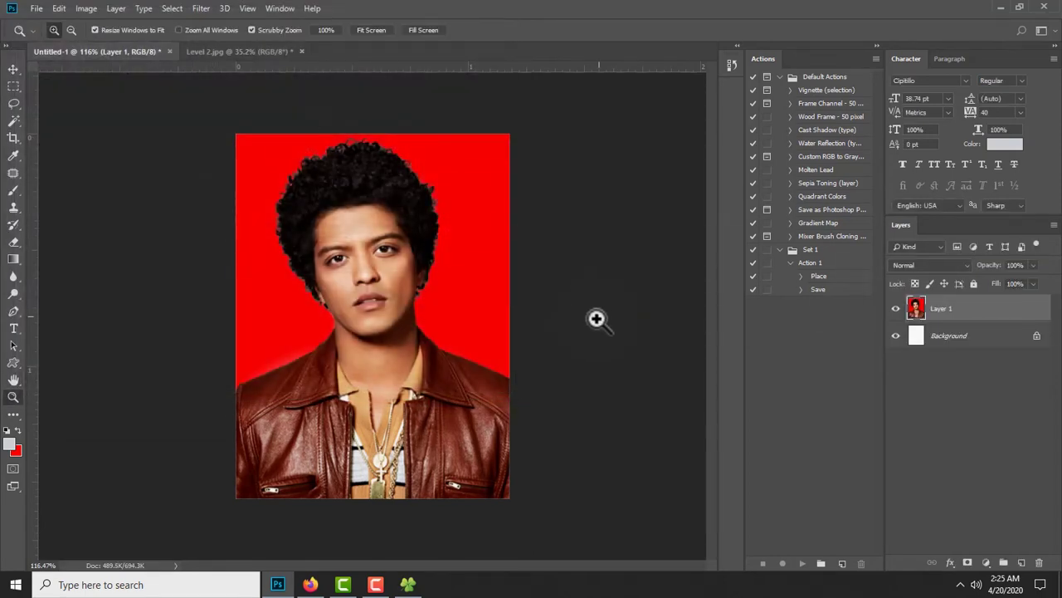
drag(970, 320, 1040, 562)
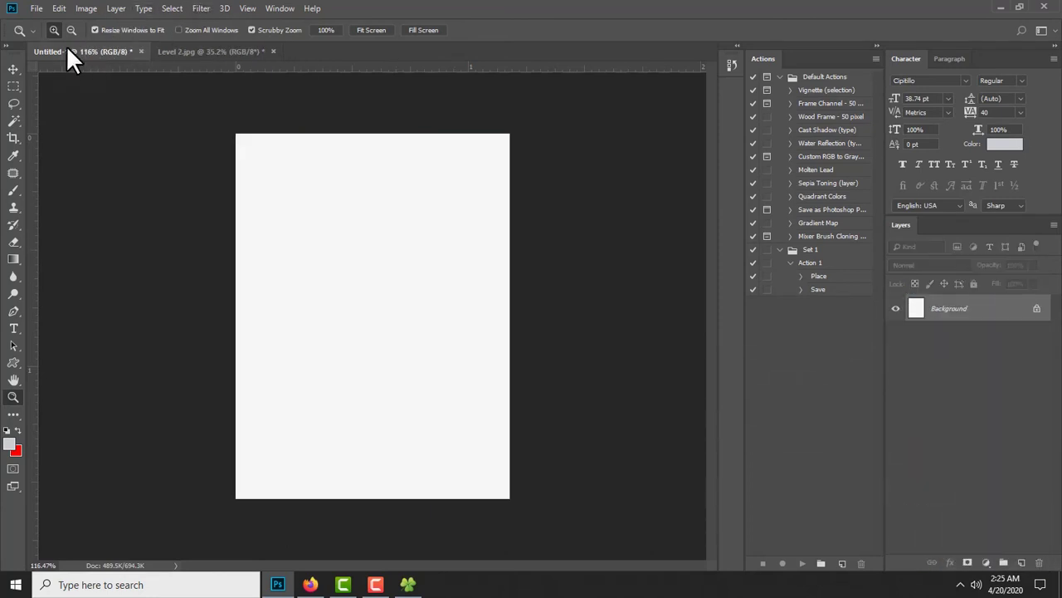
Close Level 2.jpg without saving and pick the Level 3 photo in File Explorer
click(184, 50)
click(274, 51)
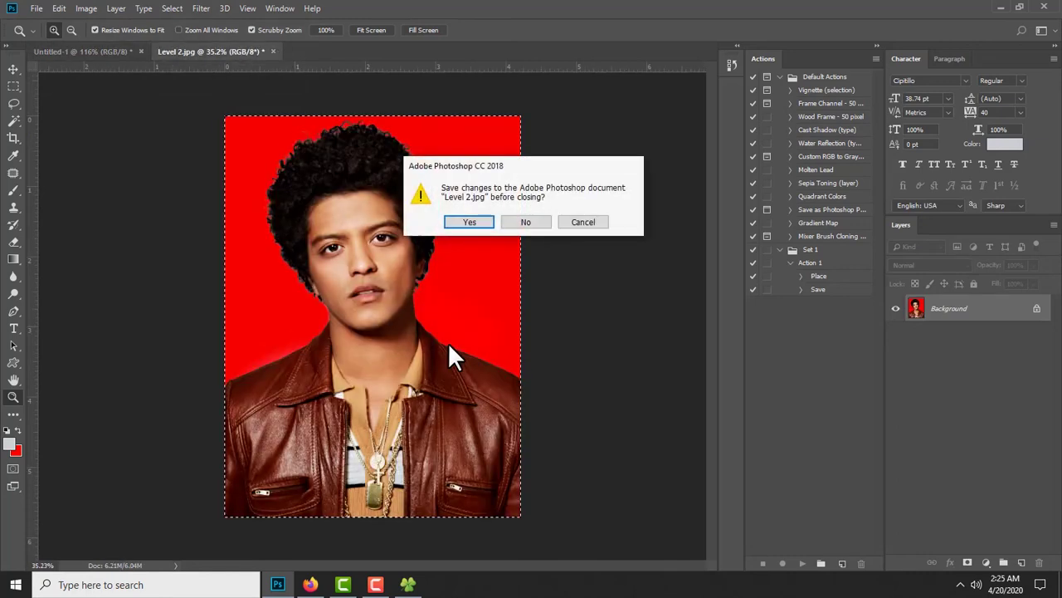
click(508, 221)
click(407, 586)
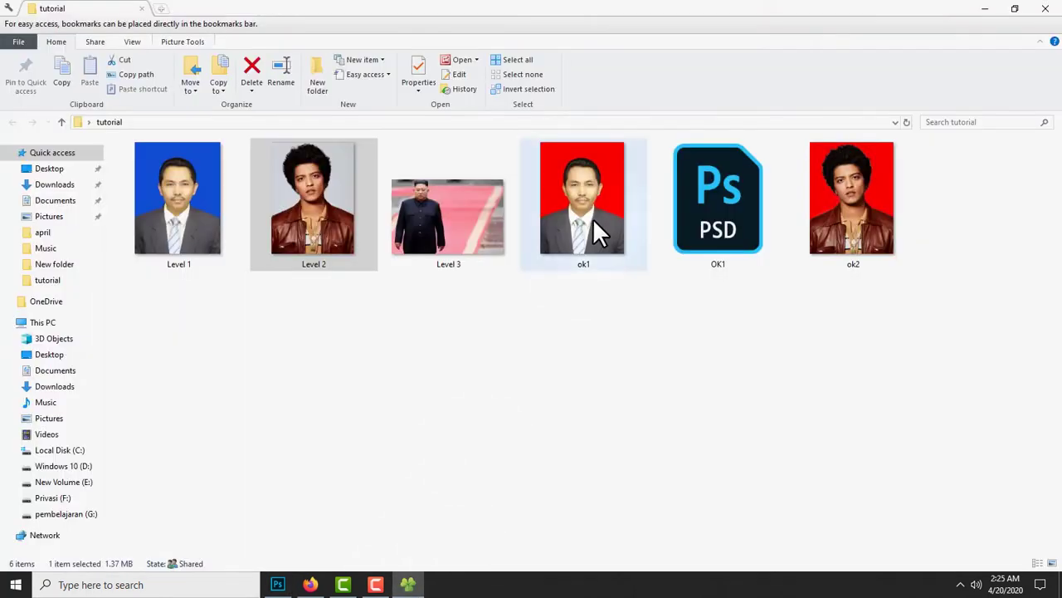
mouse_move(448, 244)
mouse_down()
mouse_move(320, 552)
mouse_move(487, 196)
mouse_up()
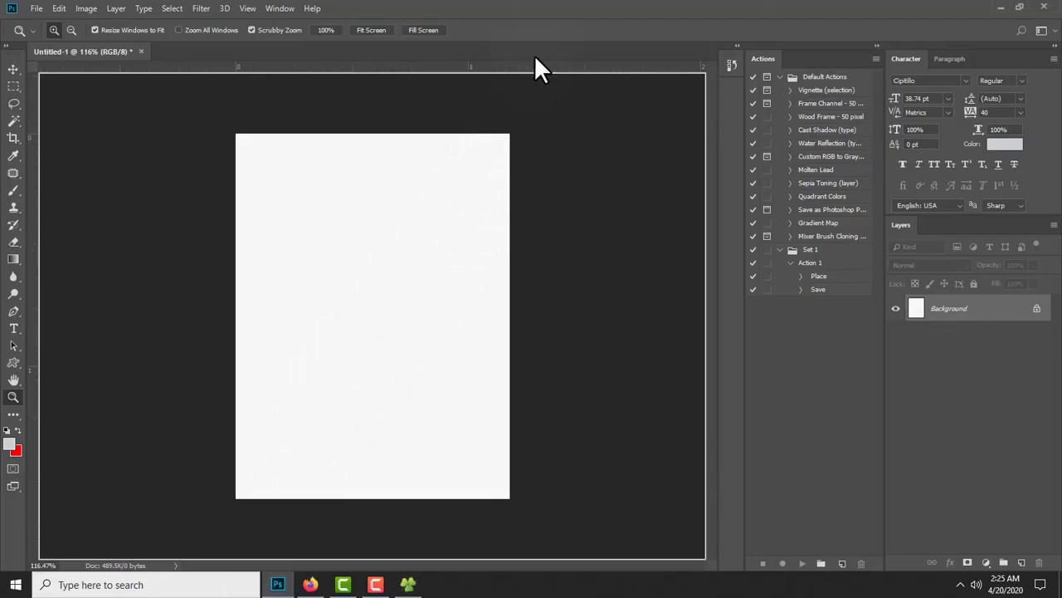
Open Level 3.jpg as a new document and zoom in on the top of the head
drag(535, 54, 545, 45)
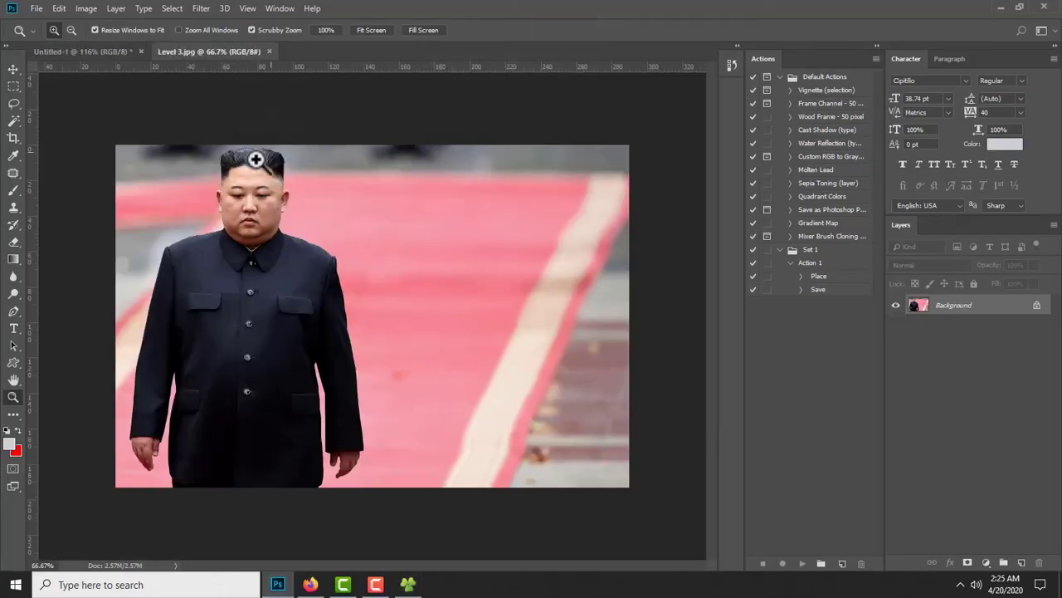
drag(267, 256, 249, 231)
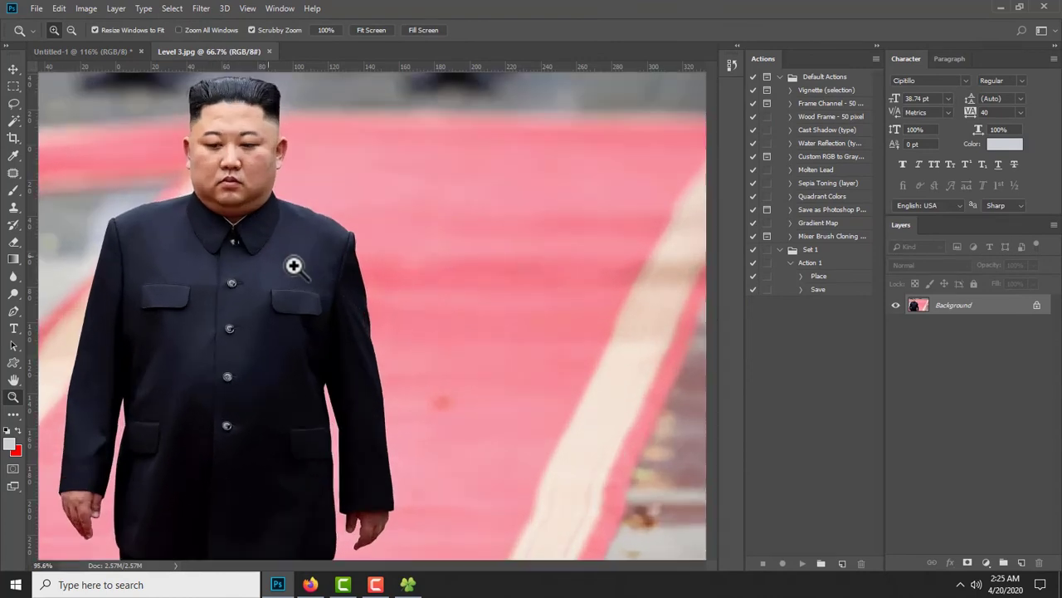
drag(249, 179, 273, 185)
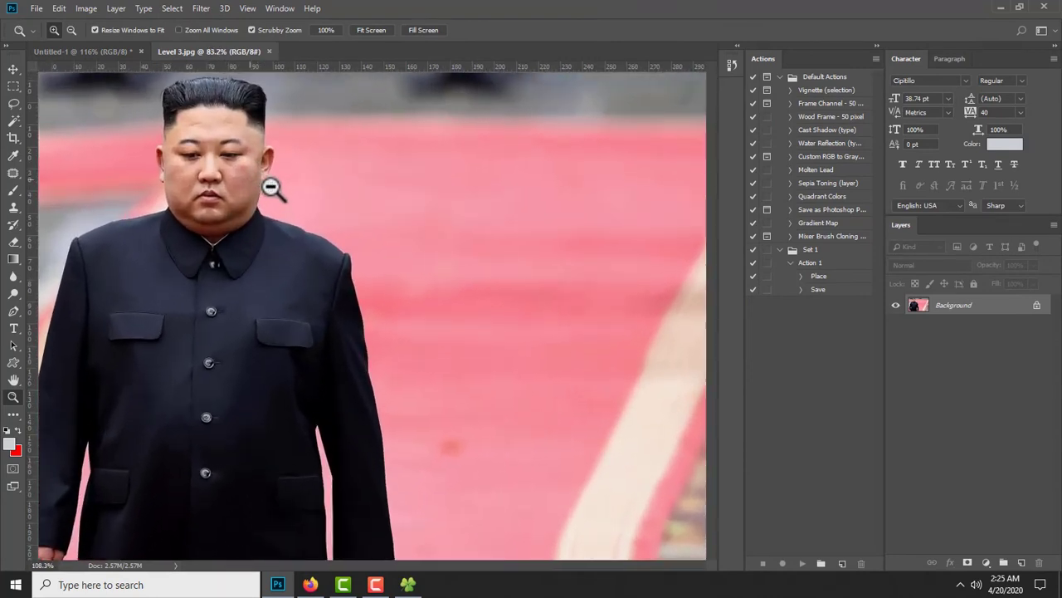
mouse_move(174, 165)
mouse_down()
mouse_move(213, 161)
mouse_move(262, 180)
mouse_move(328, 331)
mouse_up()
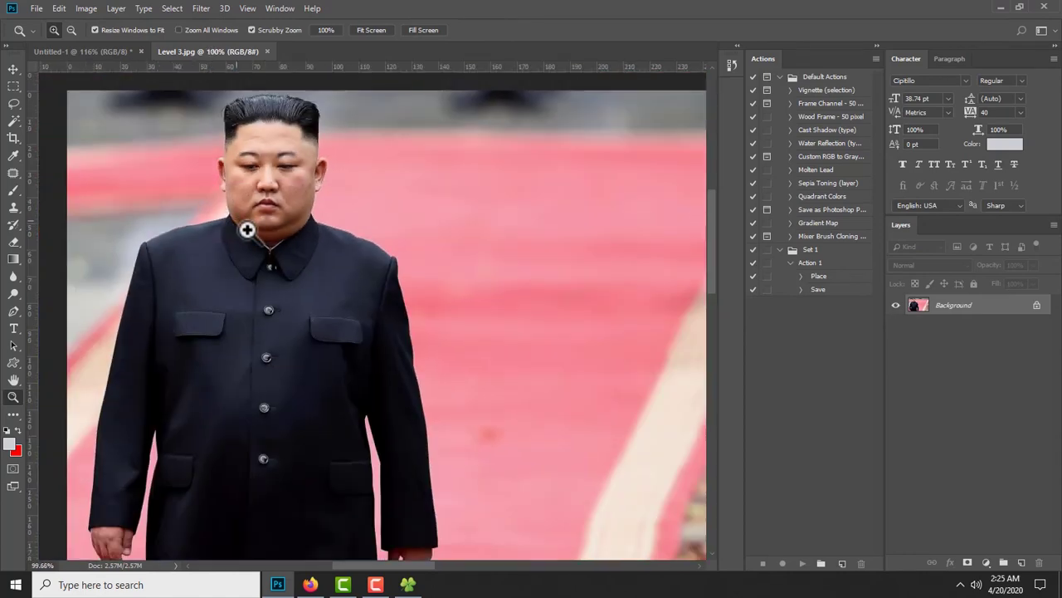
click(328, 331)
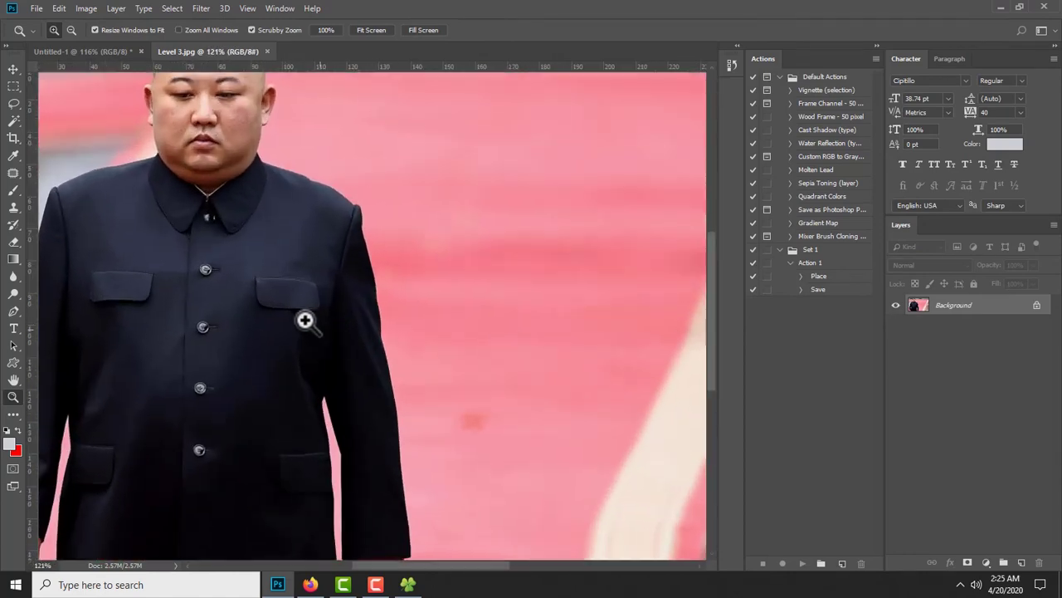
key(p)
drag(283, 274, 337, 252)
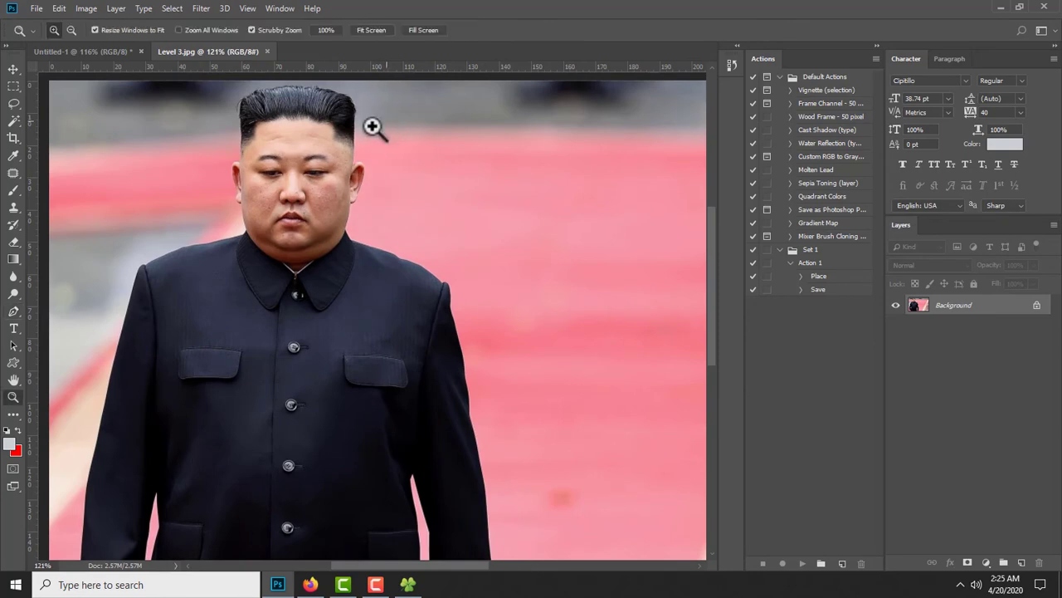
drag(373, 124, 394, 124)
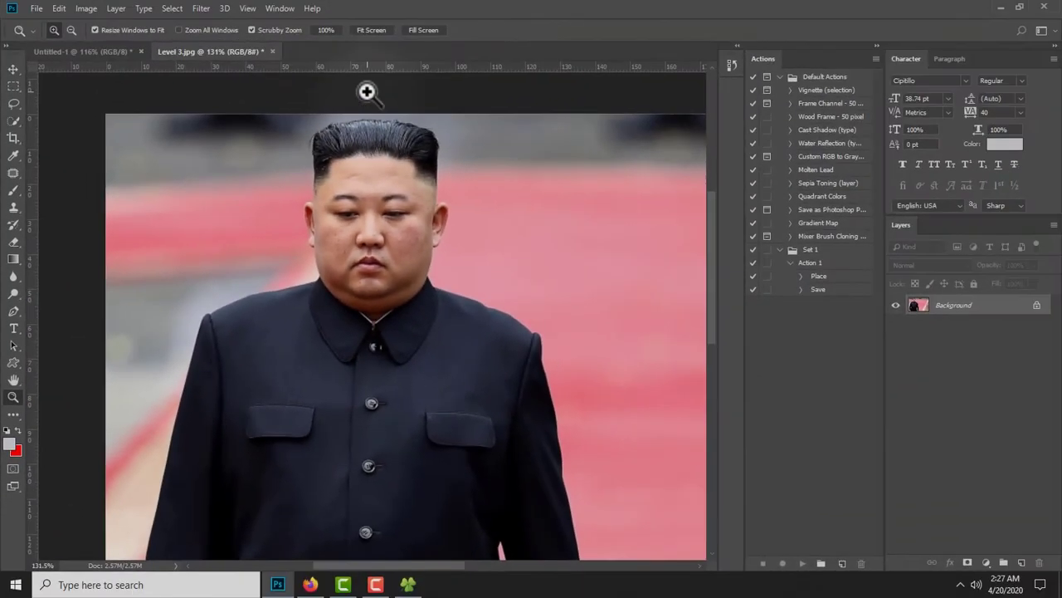
mouse_move(367, 90)
mouse_down()
mouse_move(385, 119)
mouse_move(363, 128)
mouse_move(422, 147)
mouse_move(373, 218)
mouse_up()
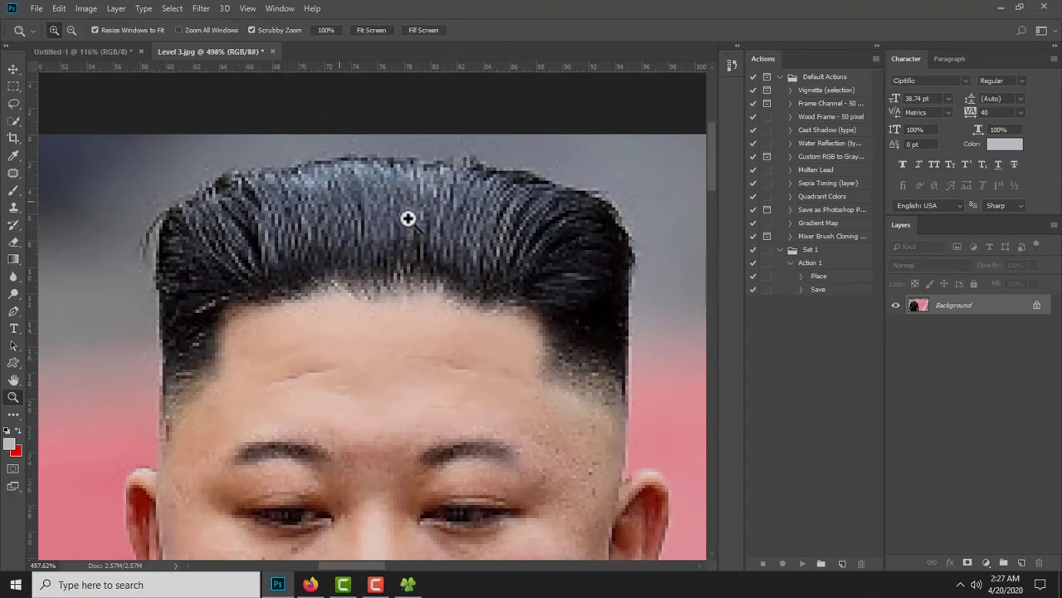
drag(451, 224, 413, 223)
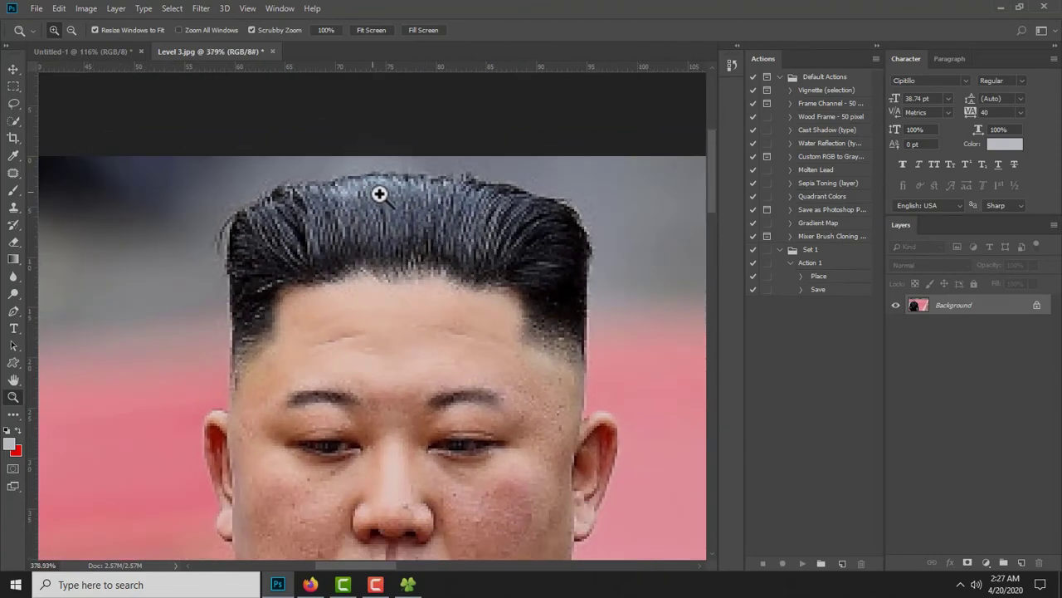
Set the Pen tool to Path mode and place anchors along the top of the hair
key(p)
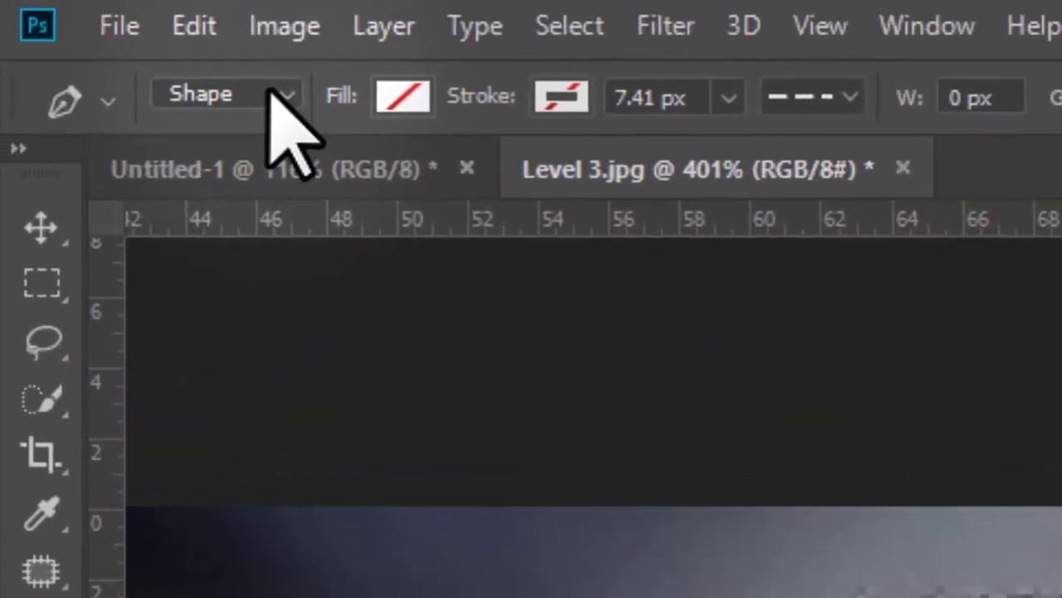
click(270, 93)
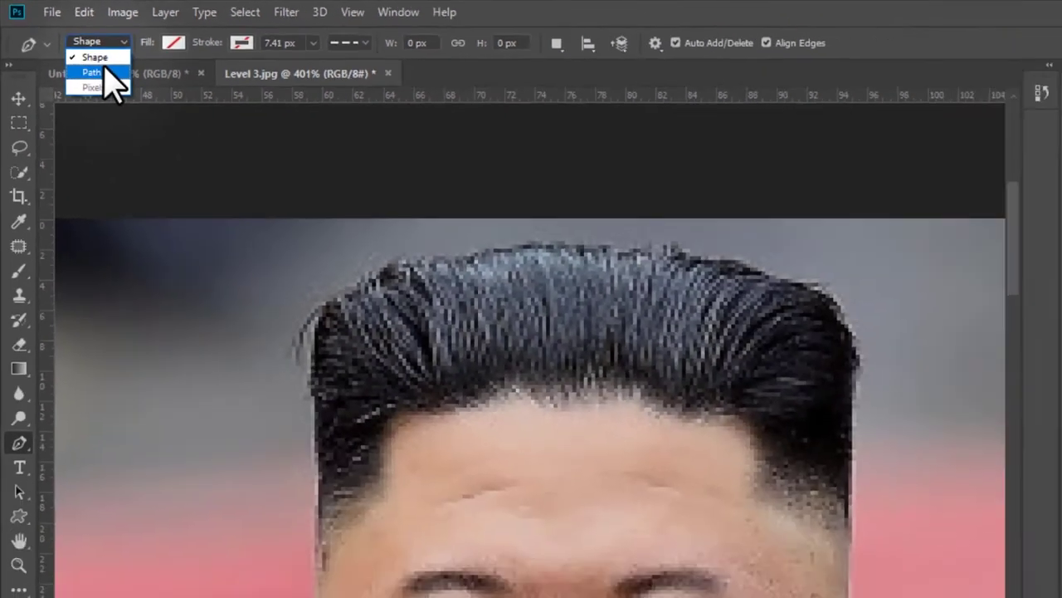
click(105, 69)
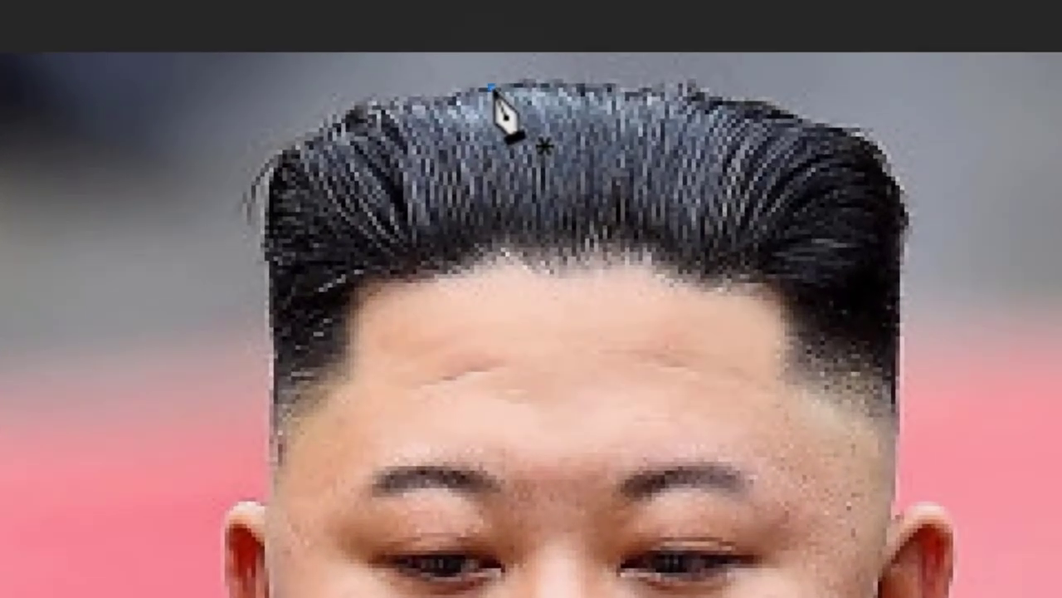
click(493, 87)
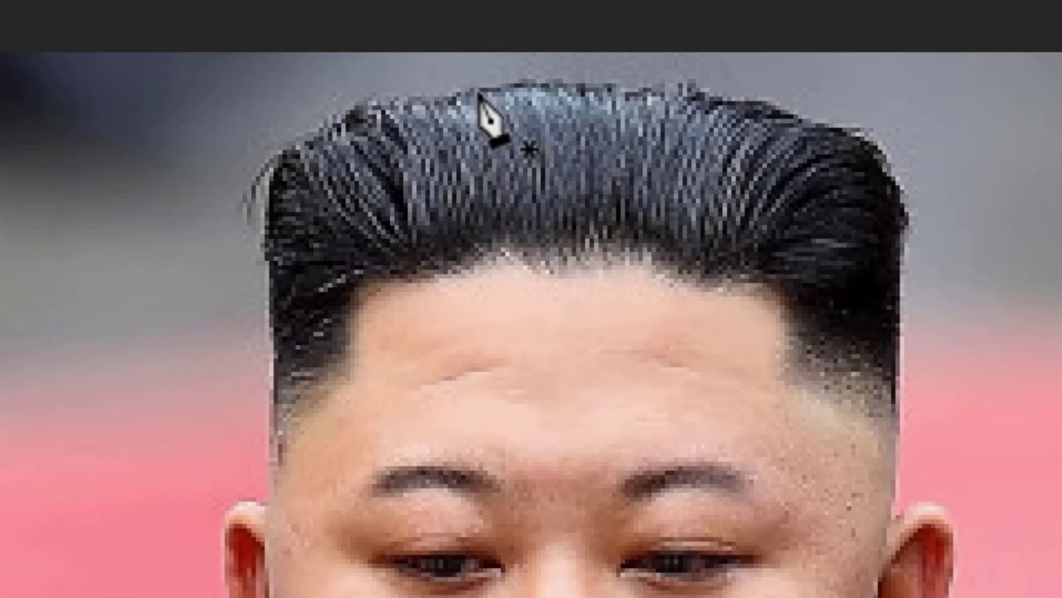
click(478, 92)
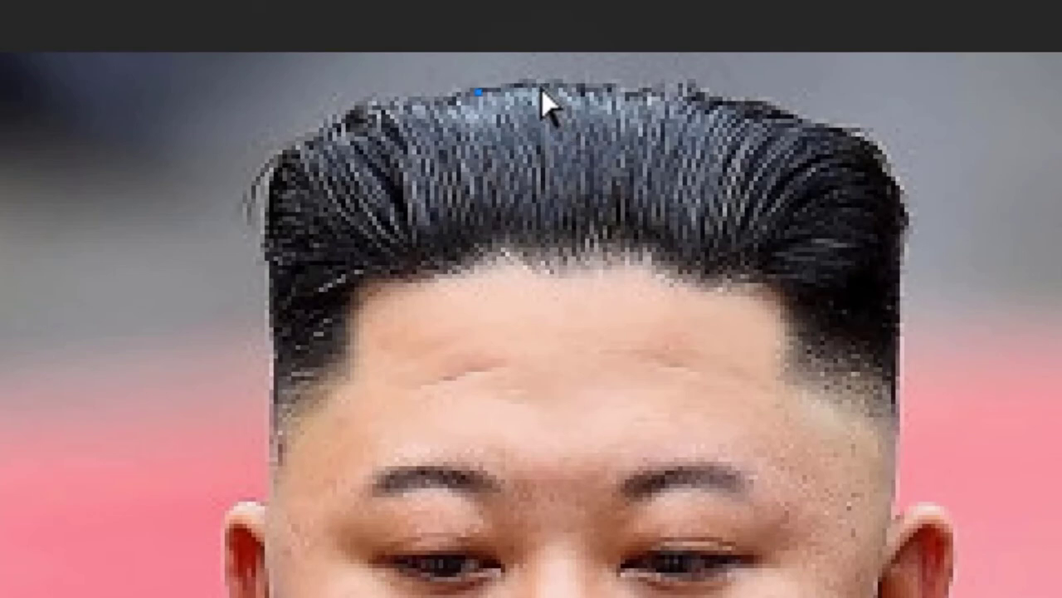
key(ctrl+z)
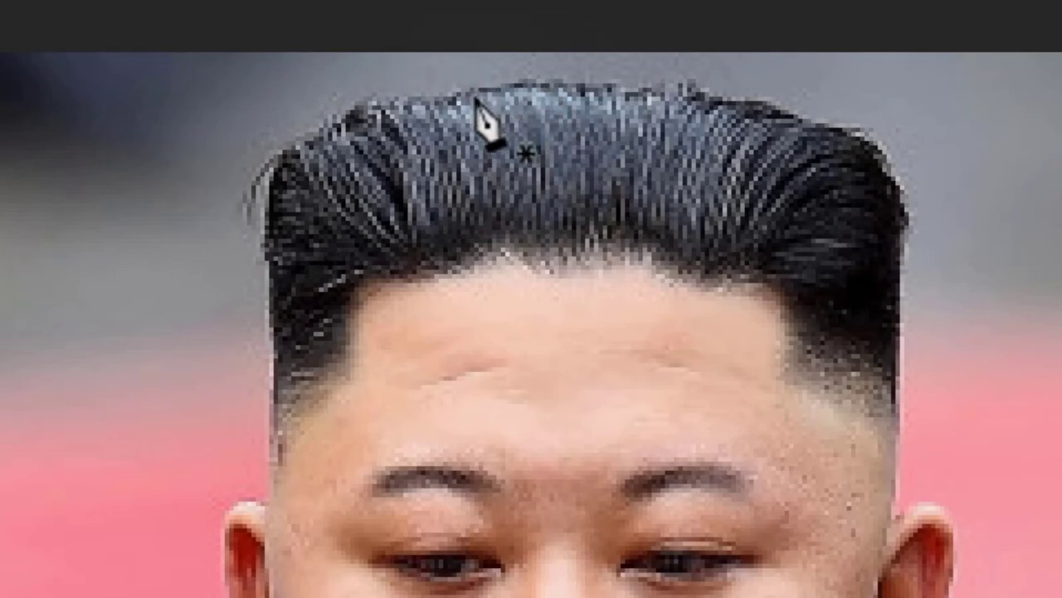
click(474, 97)
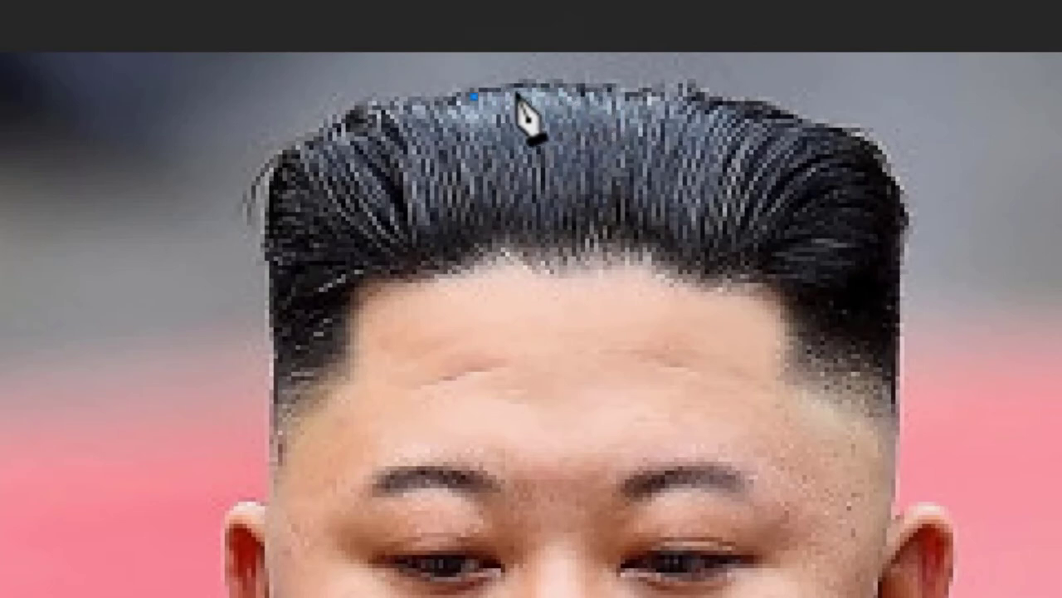
click(585, 91)
drag(603, 93, 623, 105)
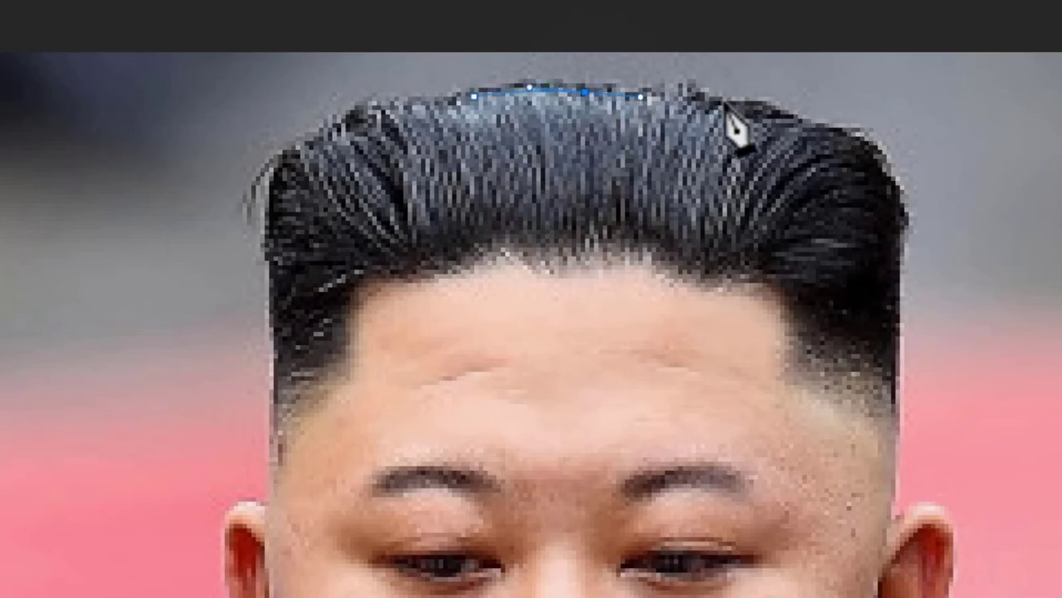
Extend the path around the hair's right edge and down the back of the ear
click(793, 119)
drag(907, 218, 916, 242)
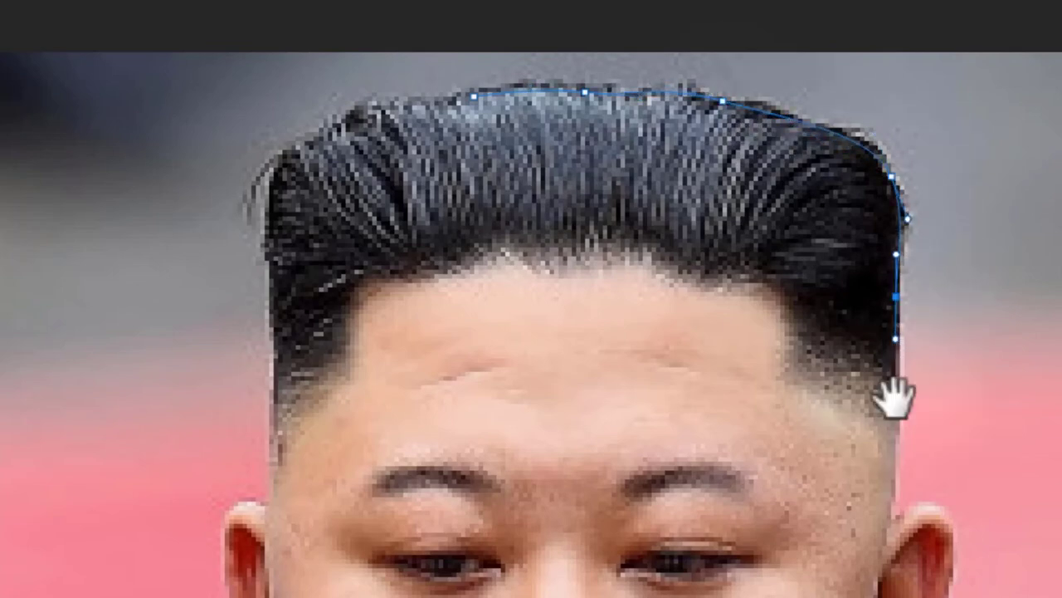
drag(891, 398, 819, 132)
drag(806, 268, 822, 302)
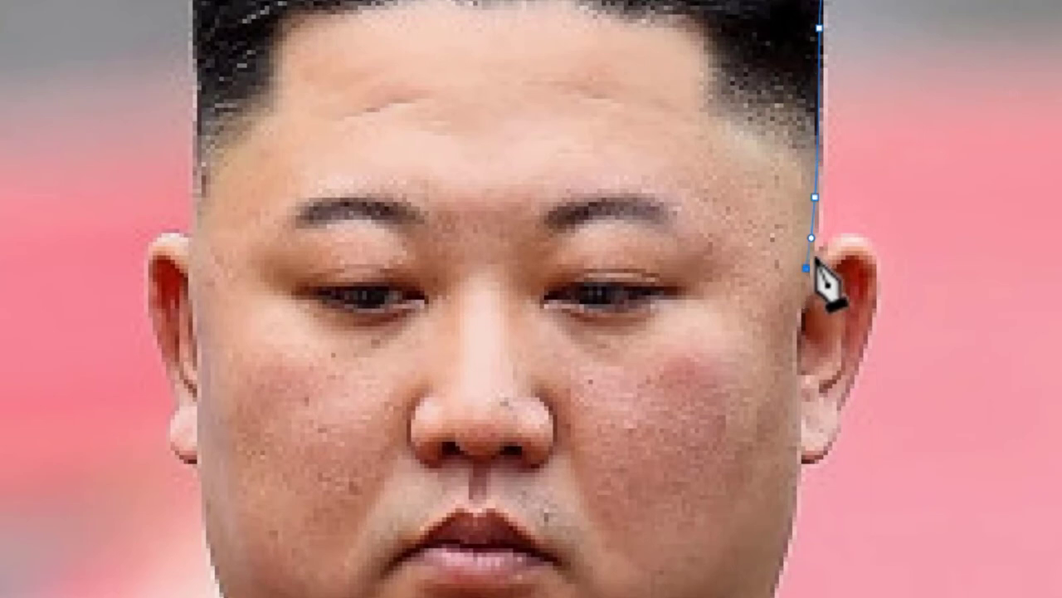
drag(839, 239, 875, 246)
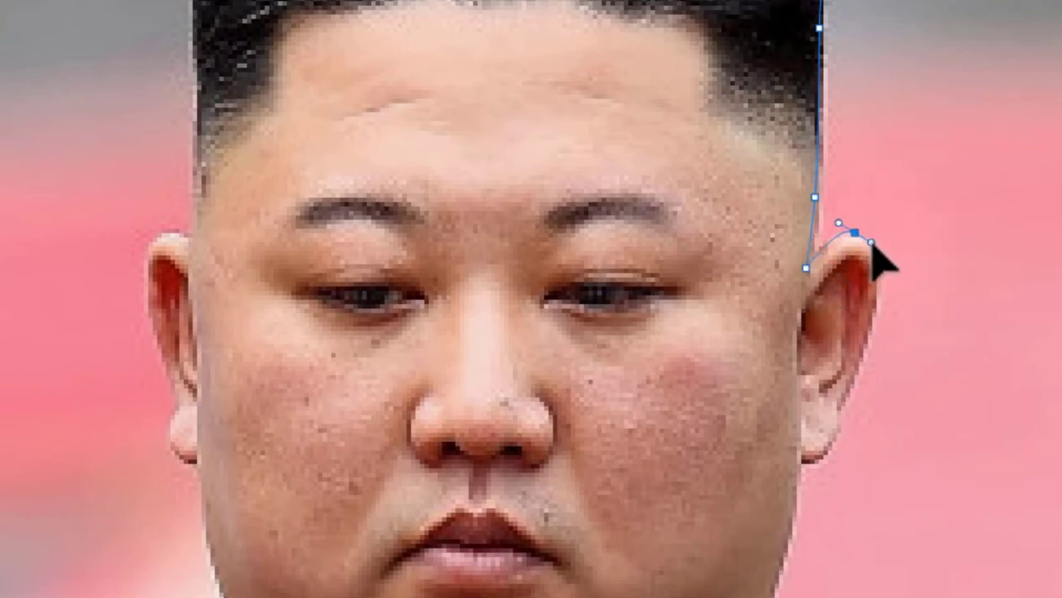
drag(859, 353, 852, 381)
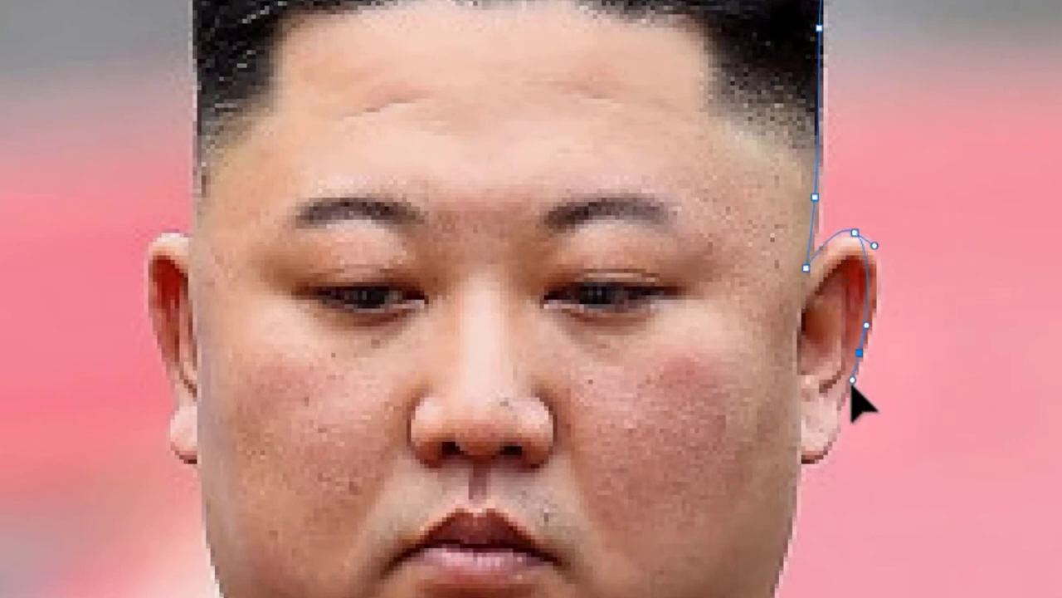
key(z)
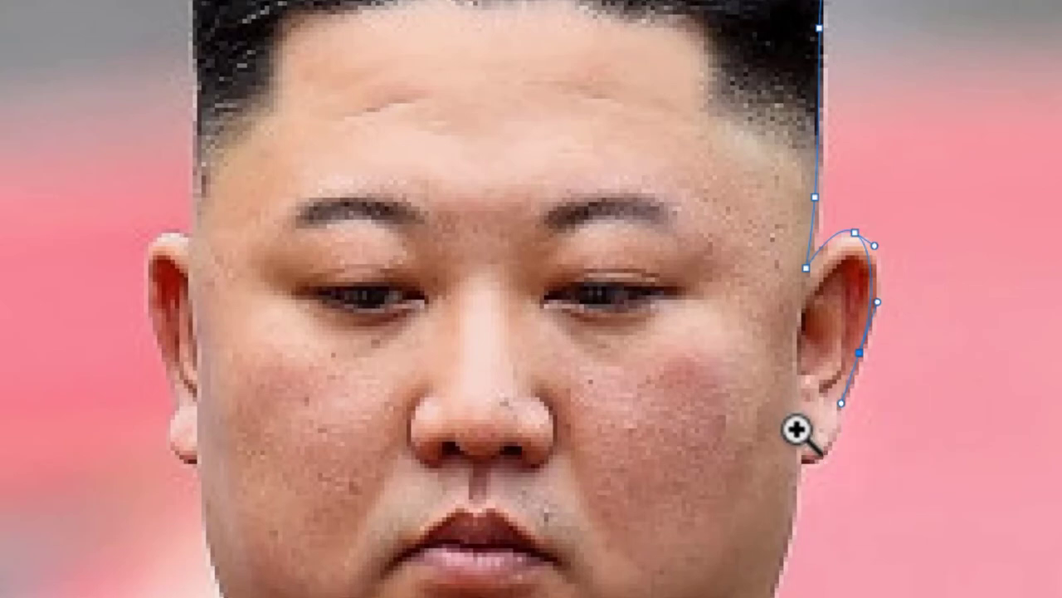
click(801, 438)
alt+click(853, 449)
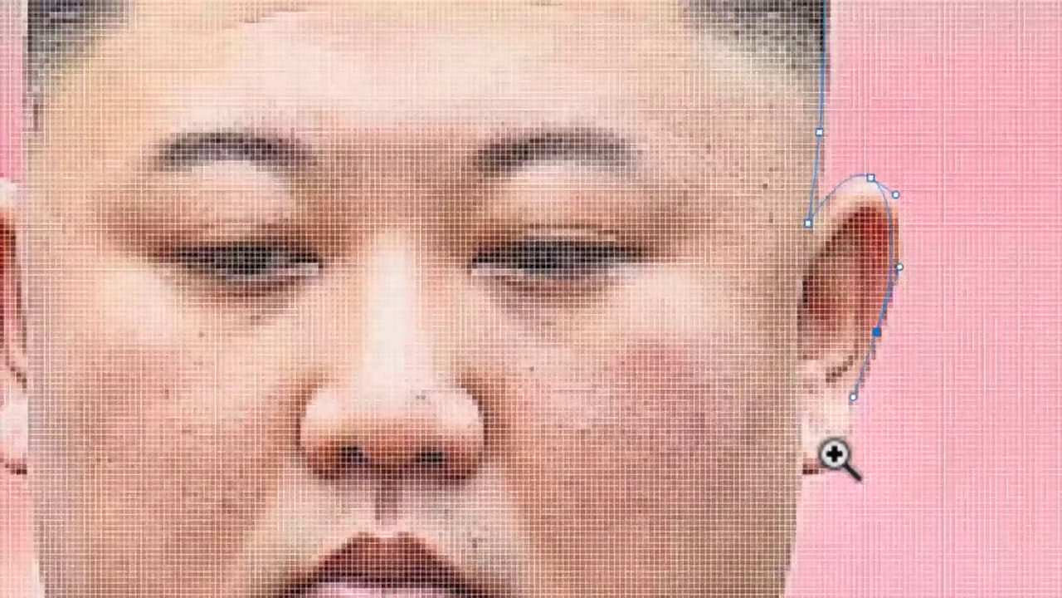
key(z)
alt+click(784, 470)
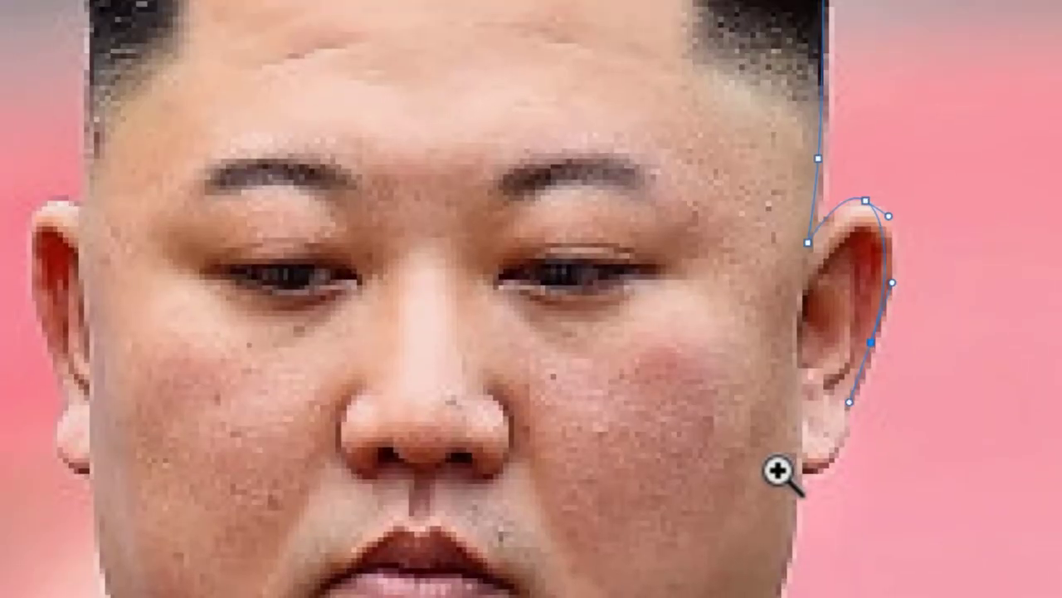
Continue the outline down the neck and along the left sleeve to the hand
drag(813, 498, 789, 440)
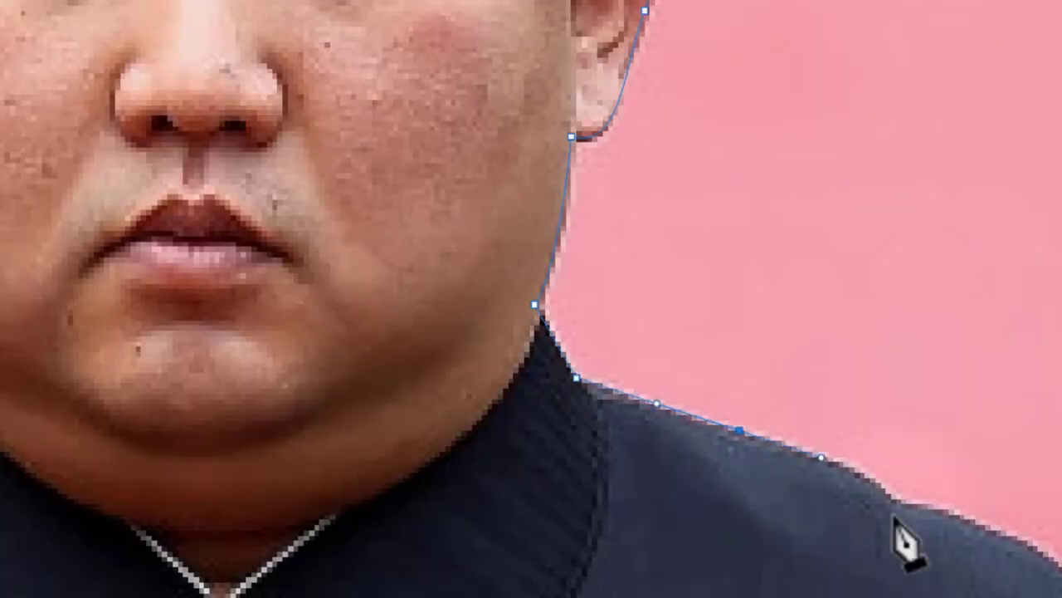
drag(908, 543, 755, 419)
scroll(647, 450, down, 5)
scroll(645, 474, down, 5)
scroll(640, 439, down, 5)
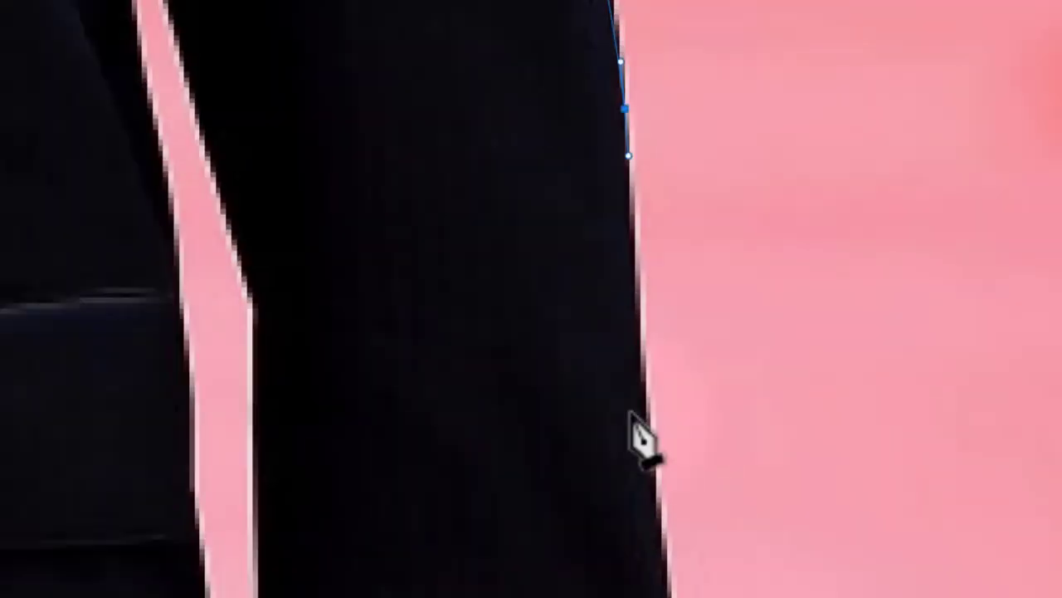
scroll(628, 454, down, 3)
scroll(570, 498, down, 3)
scroll(671, 384, down, 3)
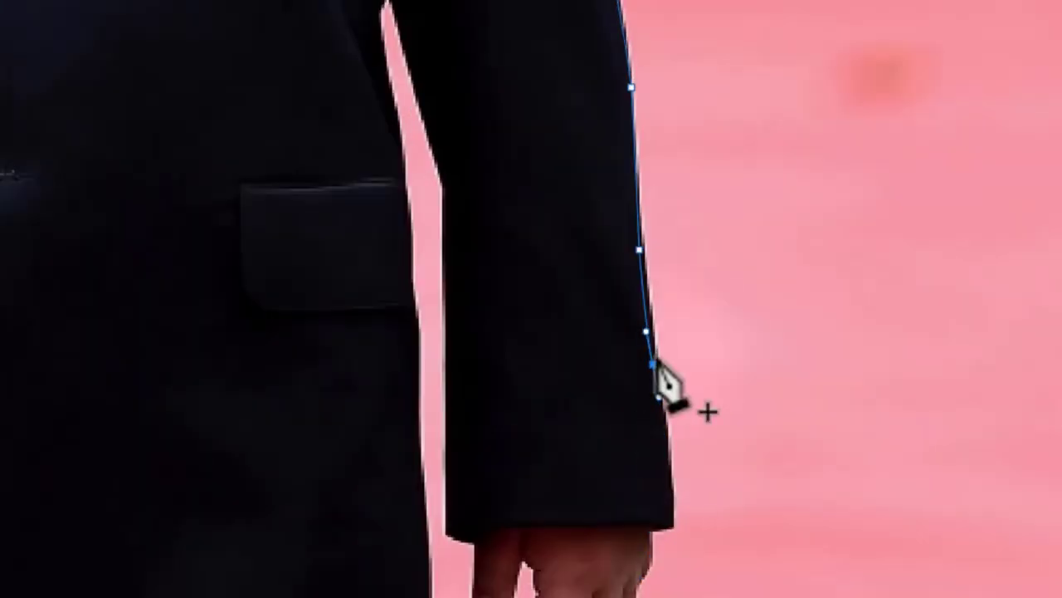
click(556, 487)
click(555, 290)
scroll(523, 340, down, 3)
drag(755, 356, 1038, 390)
click(125, 362)
click(190, 114)
scroll(213, 284, up, 3)
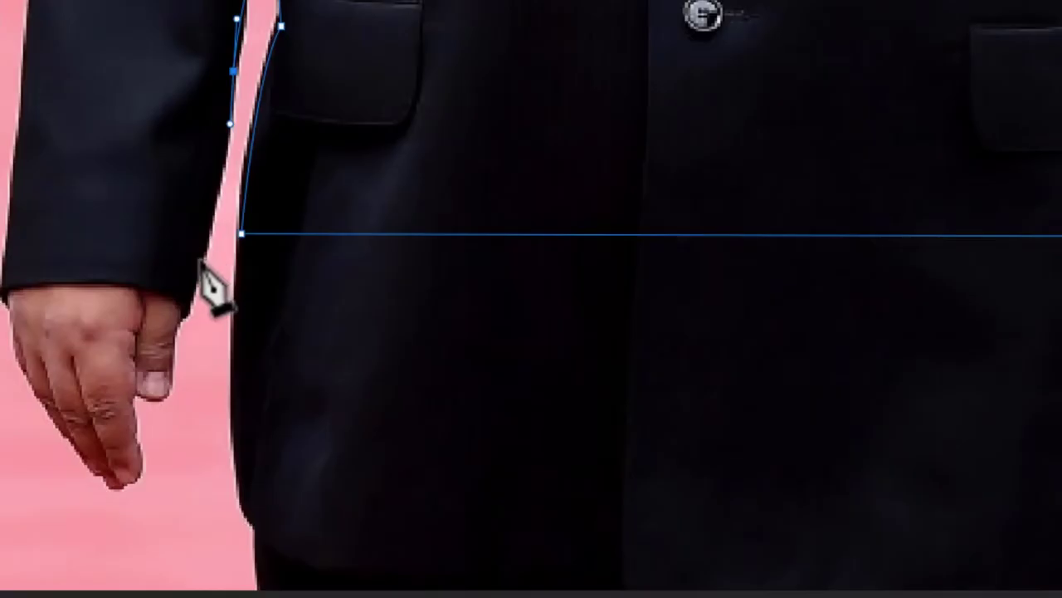
click(172, 413)
scroll(148, 477, down, 3)
scroll(368, 273, up, 5)
scroll(280, 100, up, 3)
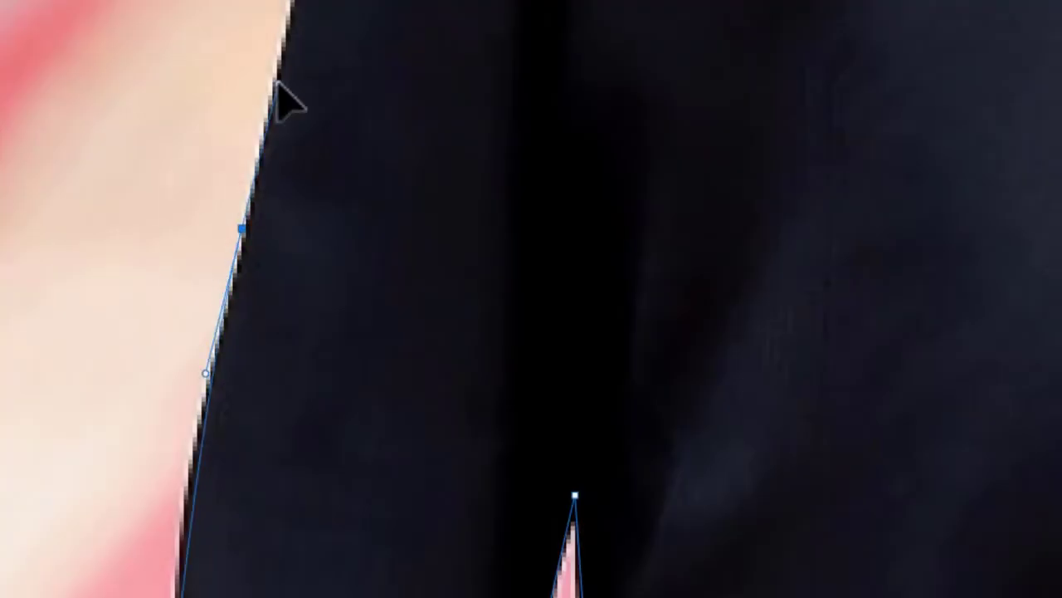
Add anchors over the shoulder, ear and hairline to close the outline
drag(208, 296, 234, 312)
scroll(207, 298, down, 5)
click(498, 390)
click(482, 332)
scroll(473, 303, up, 5)
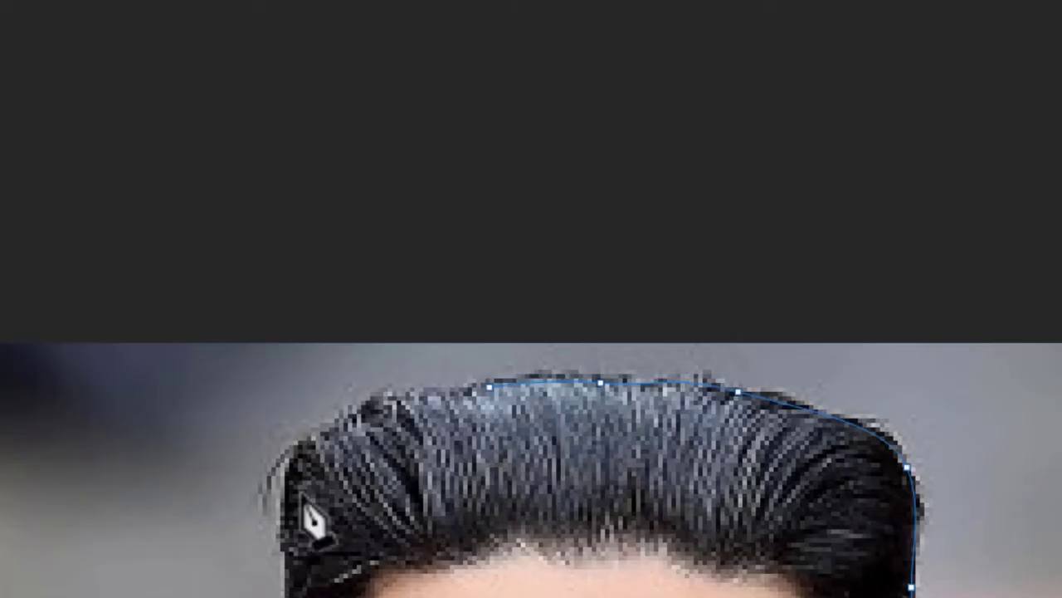
drag(388, 391, 440, 407)
click(431, 392)
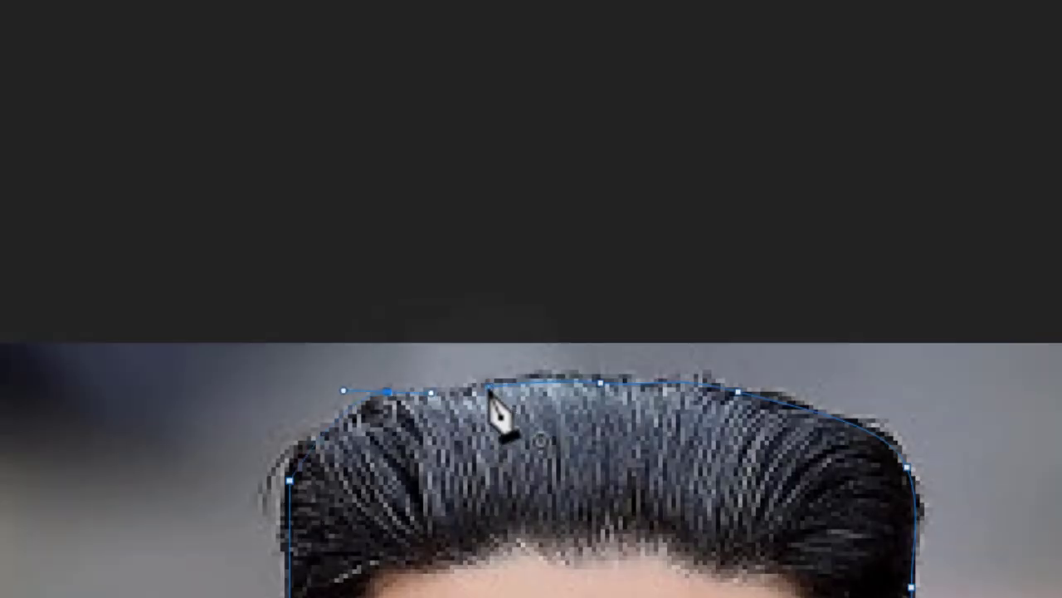
scroll(415, 404, up, 1)
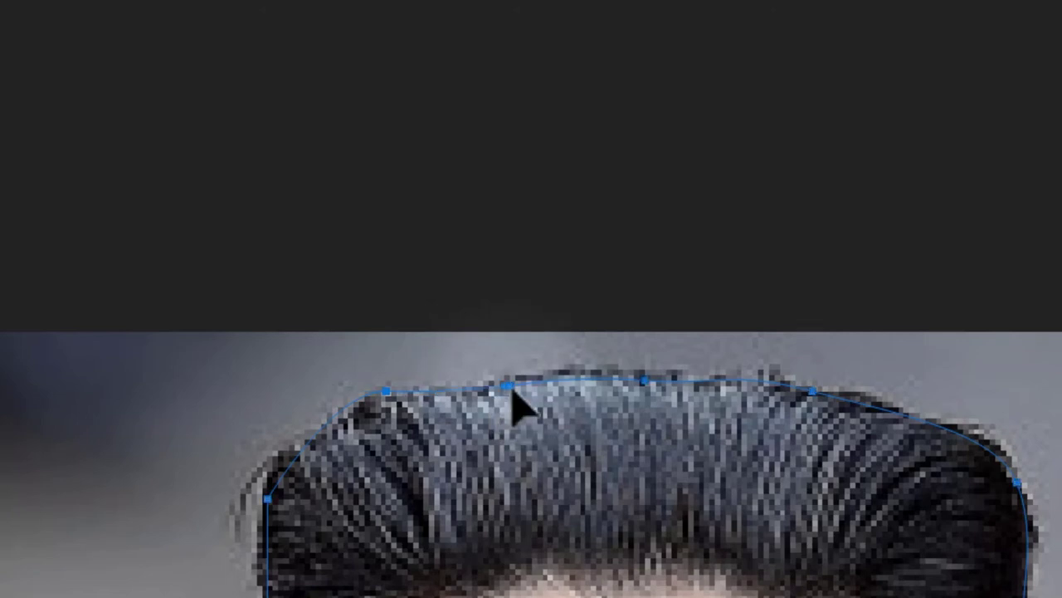
scroll(738, 538, down, 3)
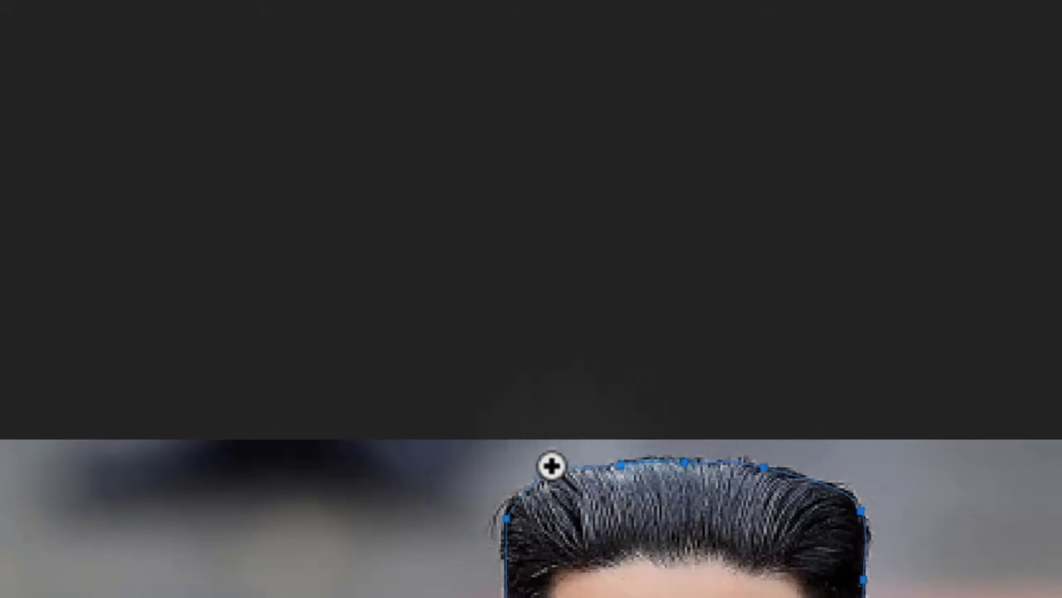
scroll(552, 465, down, 2)
scroll(576, 542, down, 4)
scroll(415, 224, up, 4)
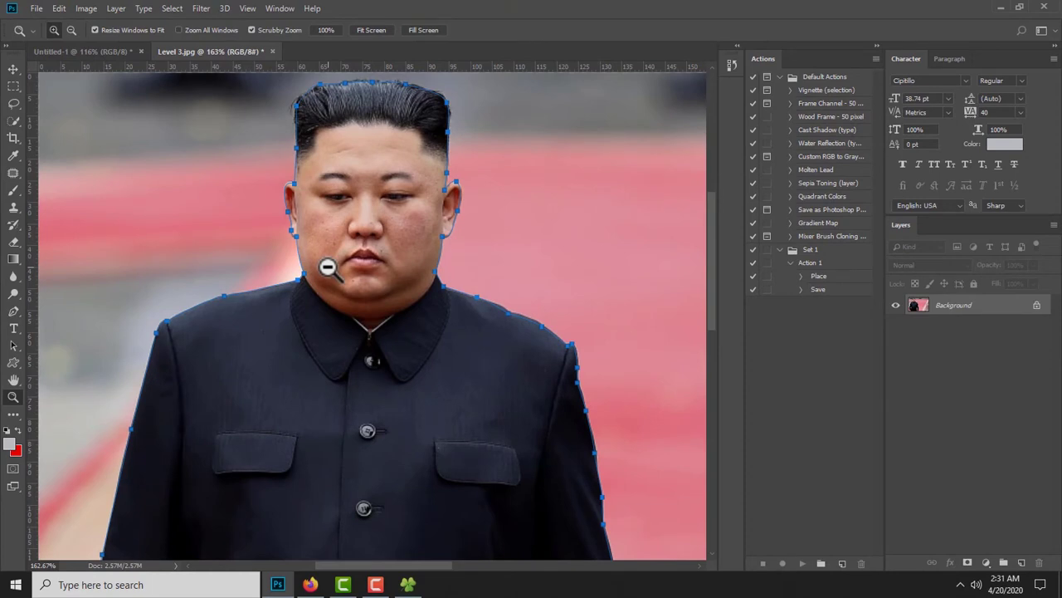
Load the traced outline as a selection and drag the cut-out man into Untitled-1 as Layer 1
key(ctrl+Return)
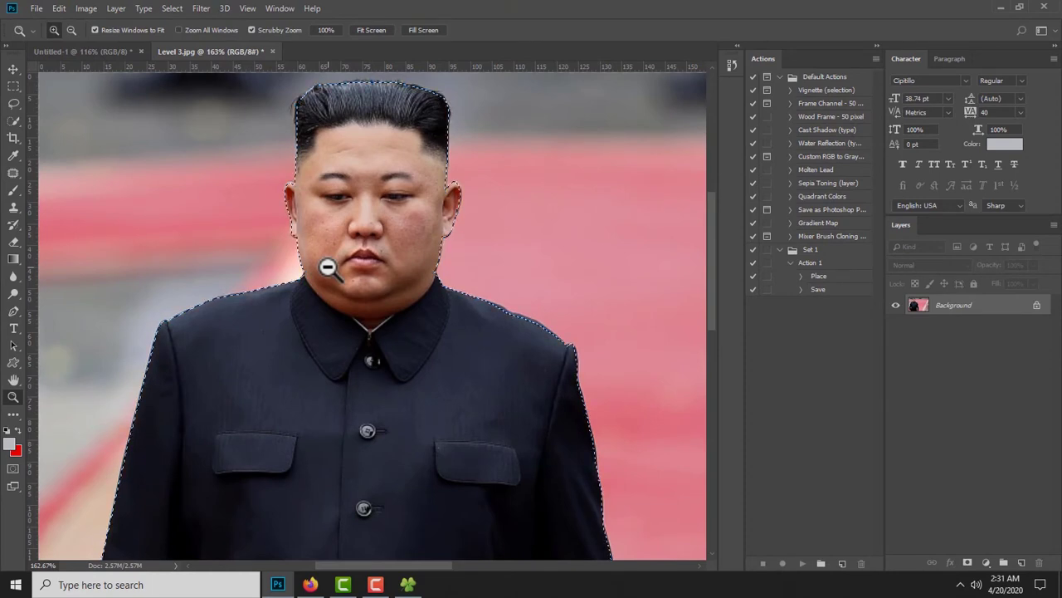
scroll(298, 225, up, 2)
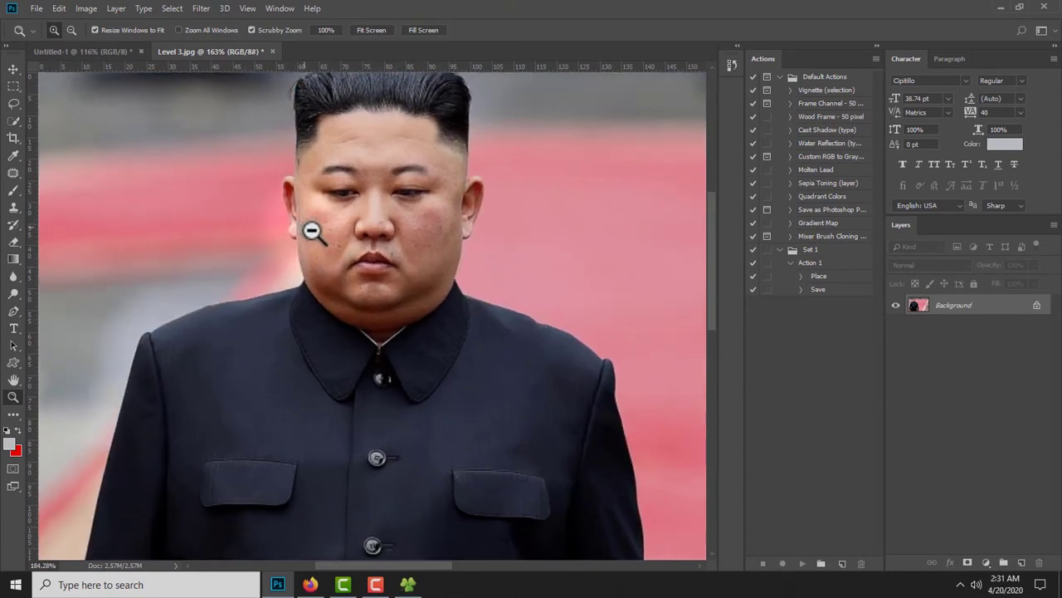
scroll(510, 325, down, 4)
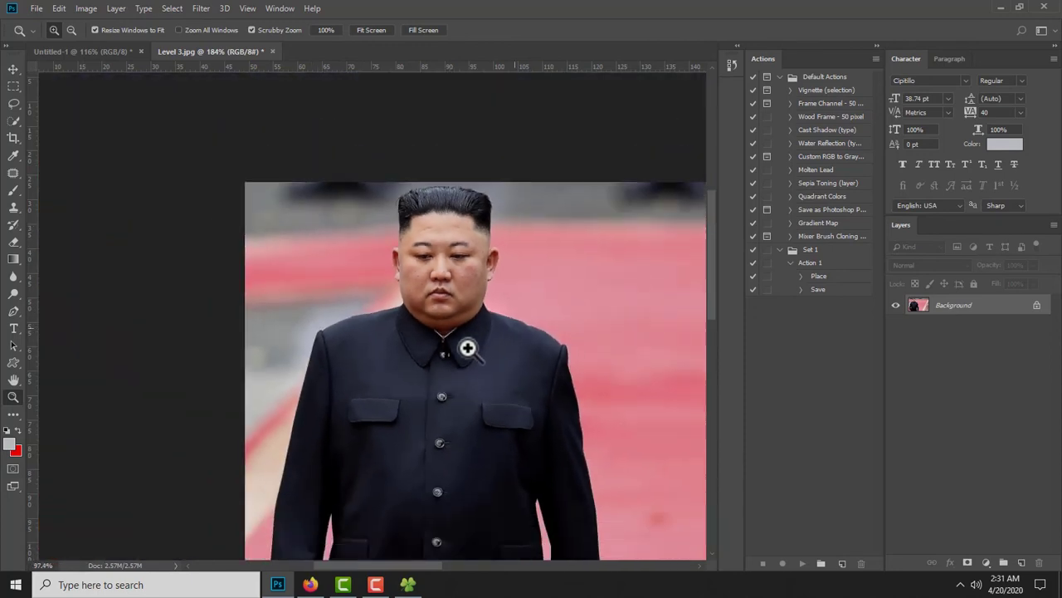
scroll(183, 245, up, 1)
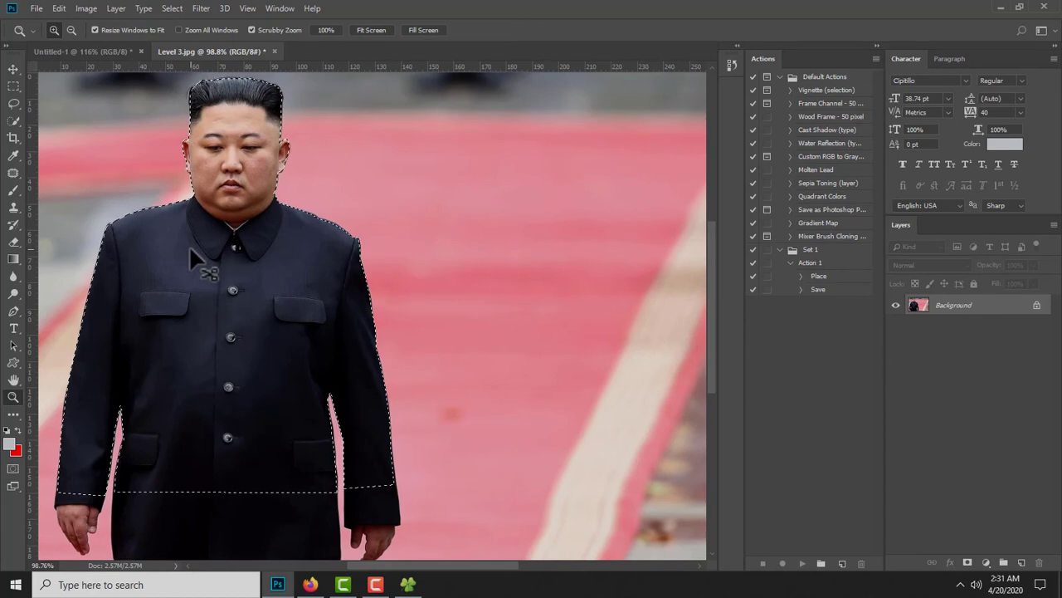
mouse_move(187, 245)
mouse_down()
mouse_move(511, 297)
mouse_move(318, 278)
mouse_move(337, 296)
mouse_move(362, 252)
mouse_up()
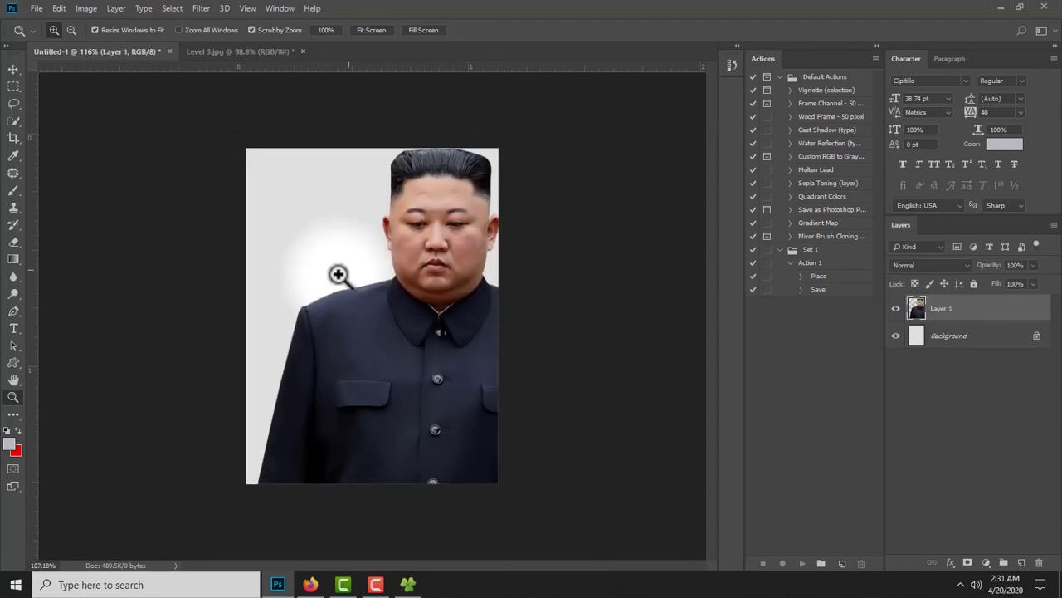
With the Move tool, try shrinking Layer 1 to 82% and squeezing it narrower, undoing both
click(10, 65)
right_click(12, 66)
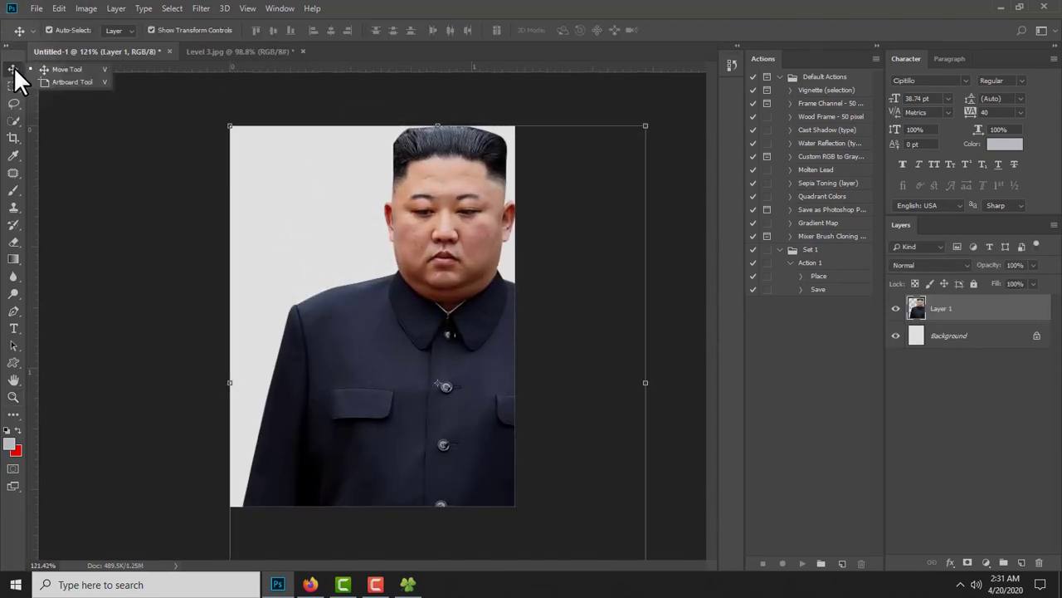
click(14, 66)
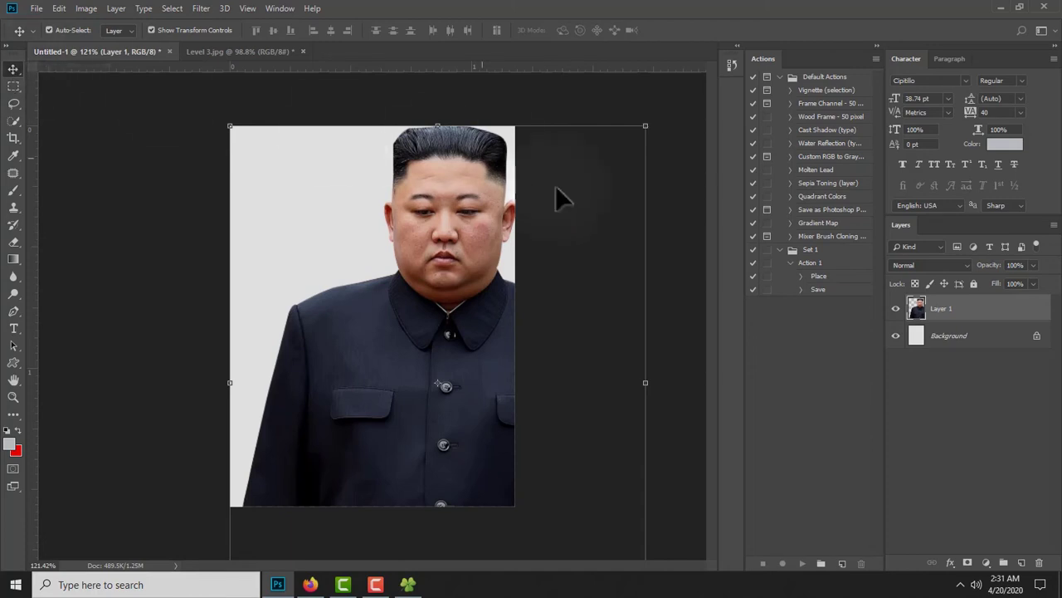
right_click(8, 69)
click(316, 240)
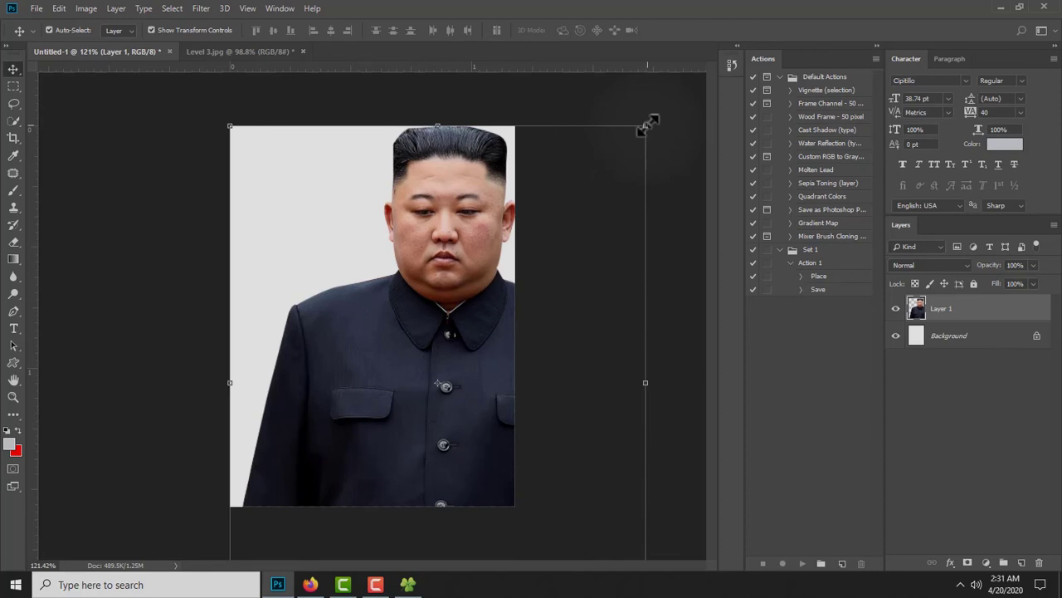
drag(645, 127, 572, 217)
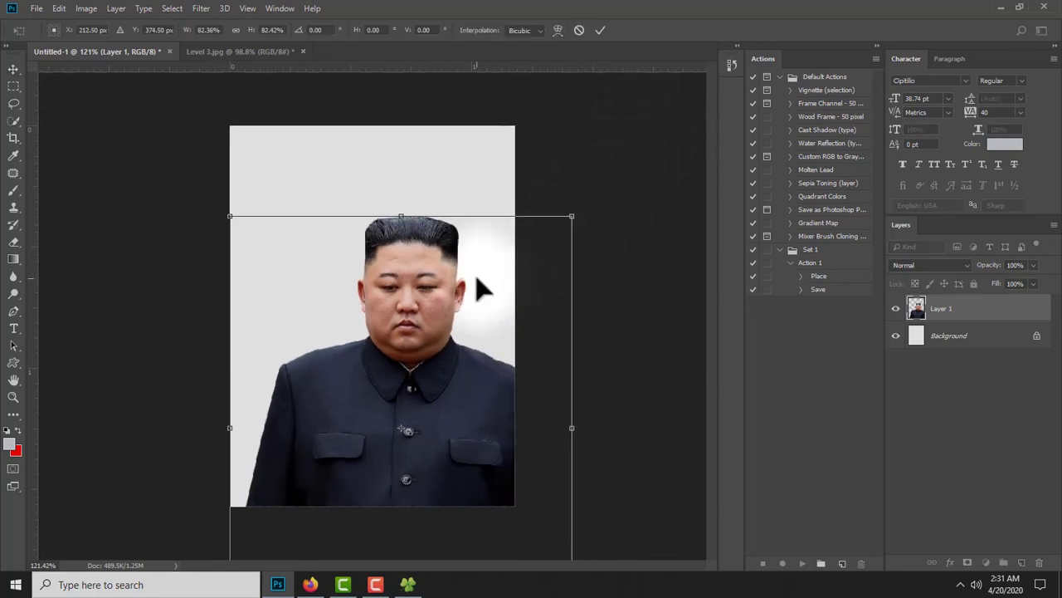
key(ctrl+z)
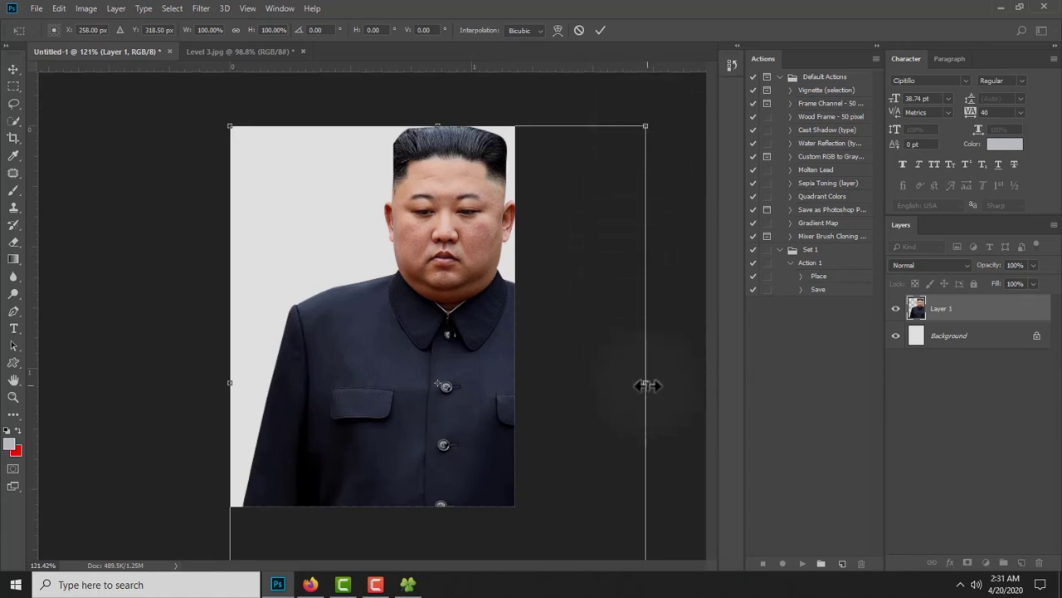
drag(647, 385, 418, 366)
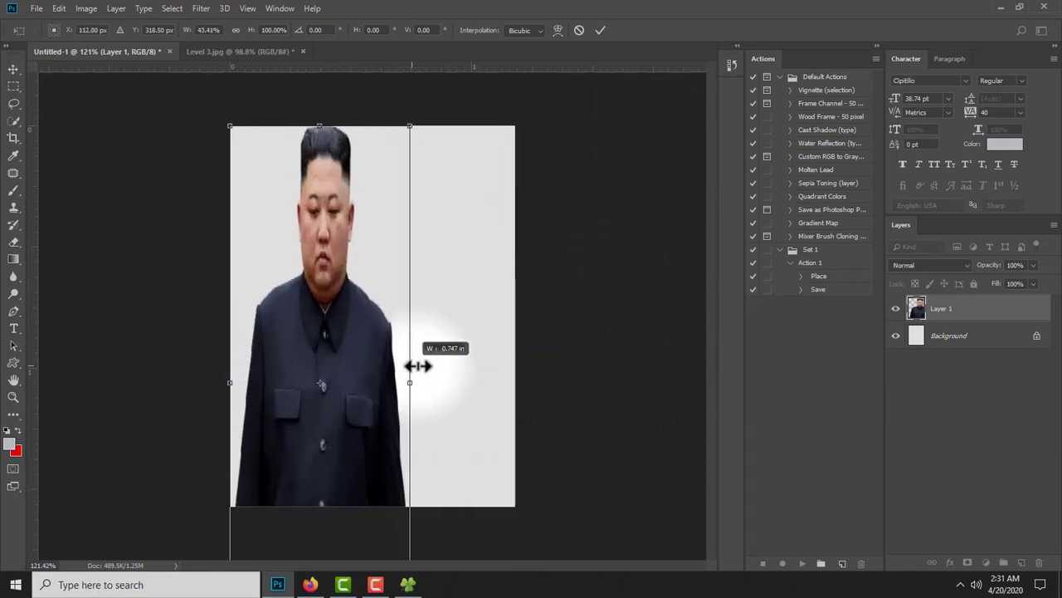
key(ctrl+z)
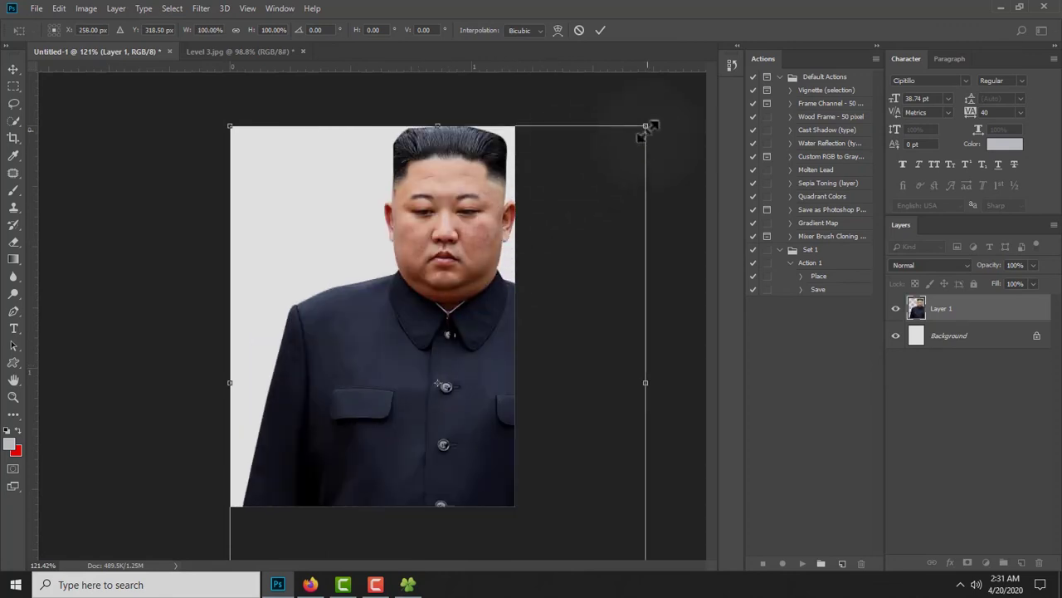
Scale Layer 1 proportionally to about 96% and move it left, nudging it into position
drag(647, 127, 615, 165)
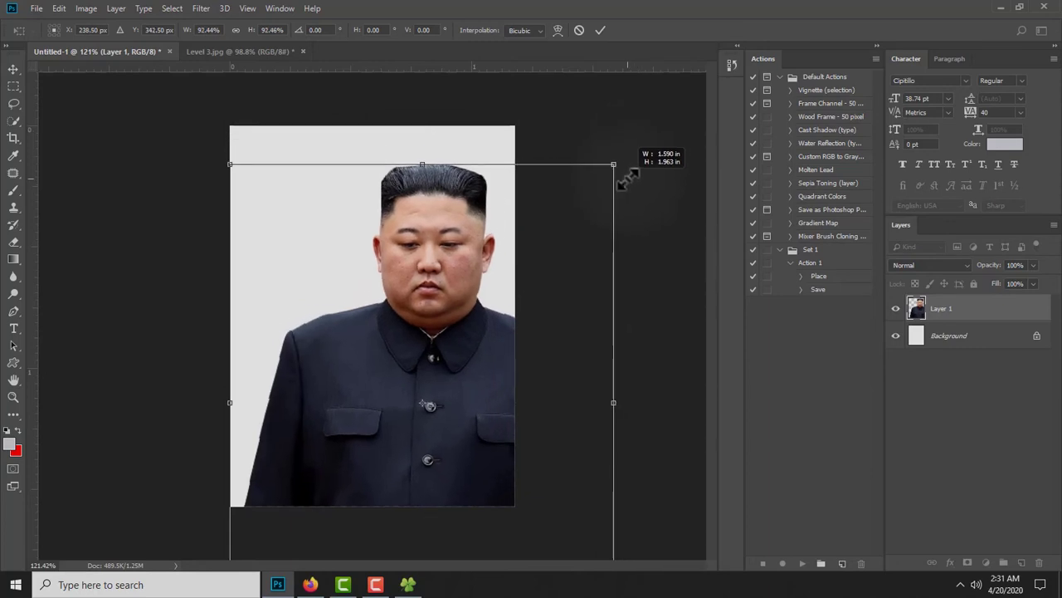
drag(615, 165, 628, 149)
mouse_move(439, 202)
mouse_down()
mouse_move(411, 208)
mouse_move(407, 220)
mouse_move(405, 205)
mouse_move(407, 225)
mouse_move(387, 244)
mouse_move(376, 233)
mouse_move(385, 248)
mouse_up()
key(Down)
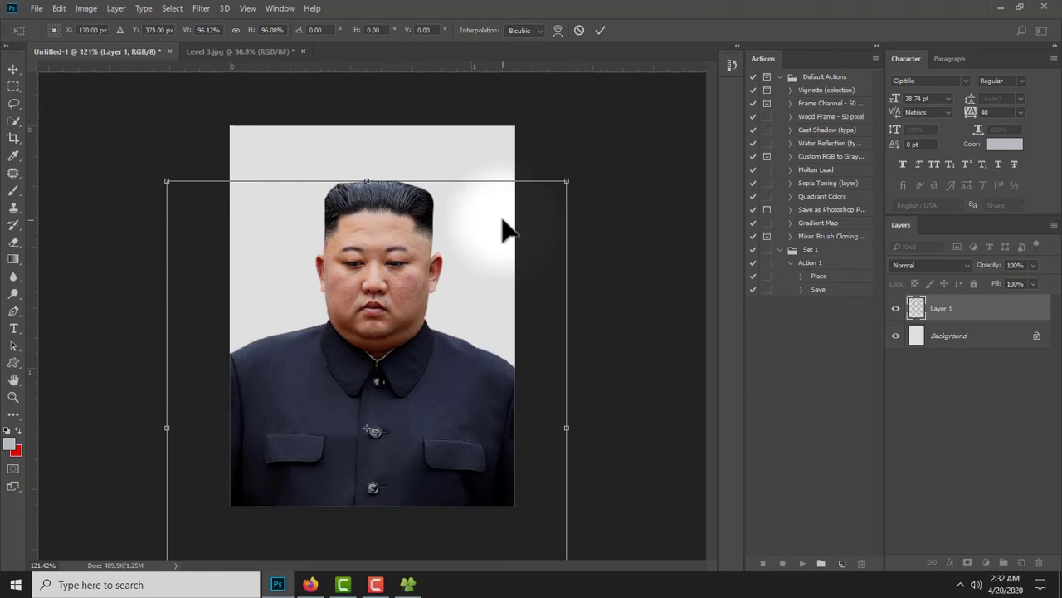
key(Down)
key(Right)
key(Right)
Apply the transform, zoom in on the head, and make the light-grey Background layer active
key(Return)
key(z)
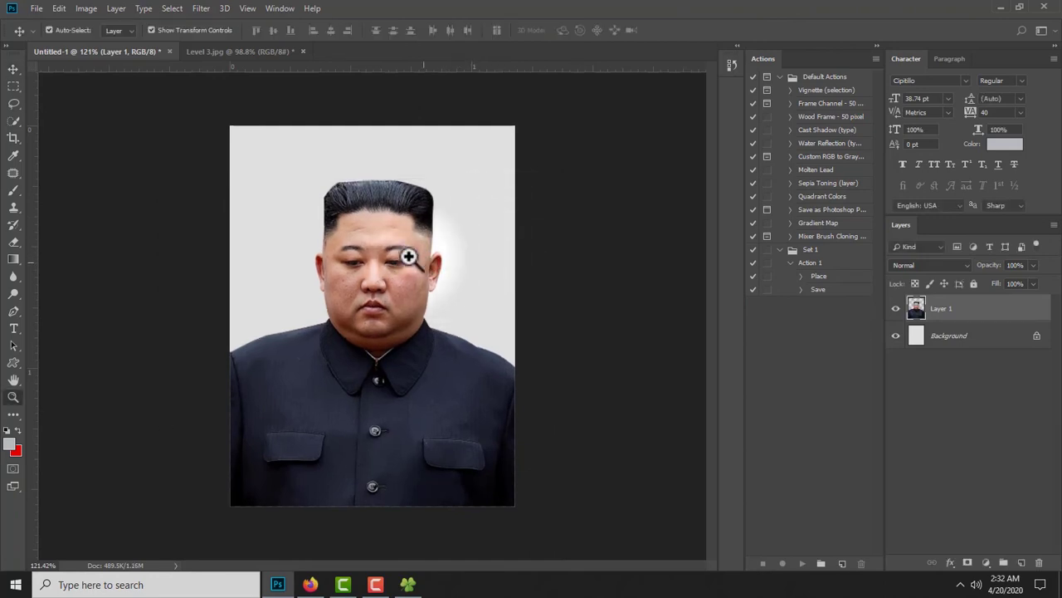
mouse_move(367, 185)
mouse_down()
mouse_move(395, 194)
mouse_move(384, 166)
mouse_up()
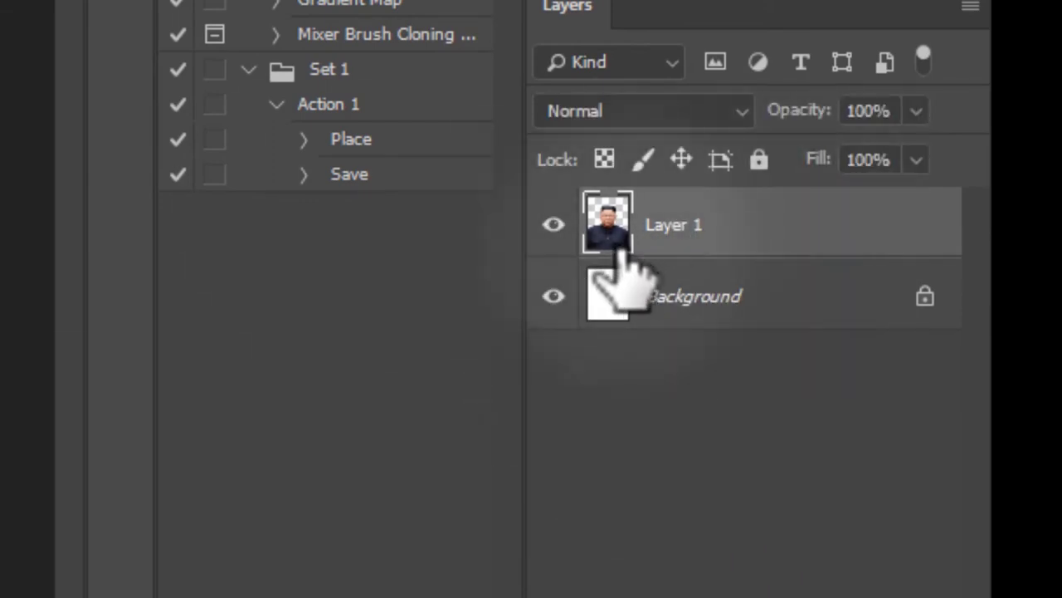
click(664, 305)
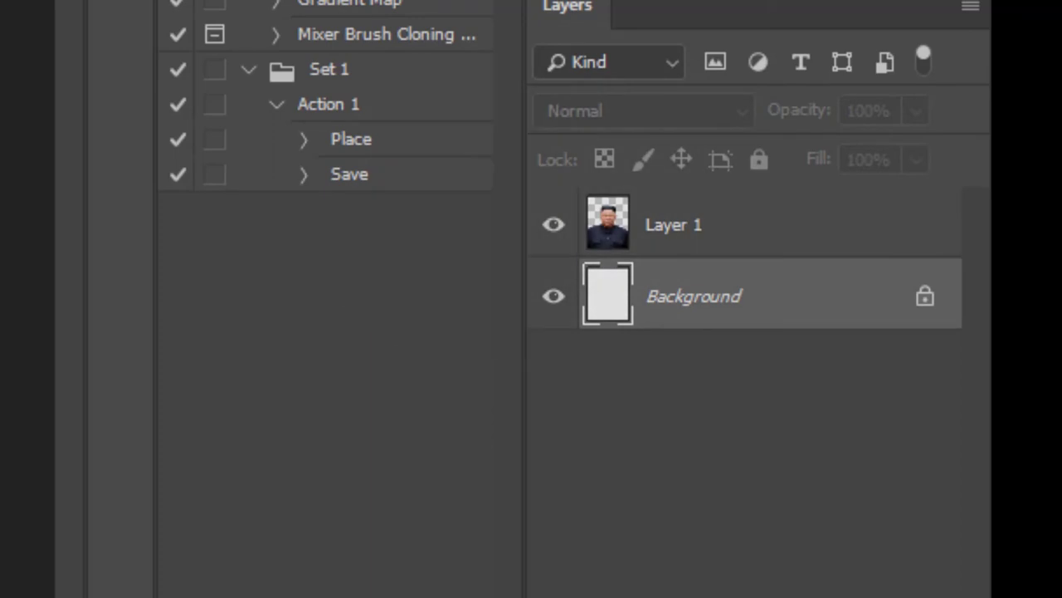
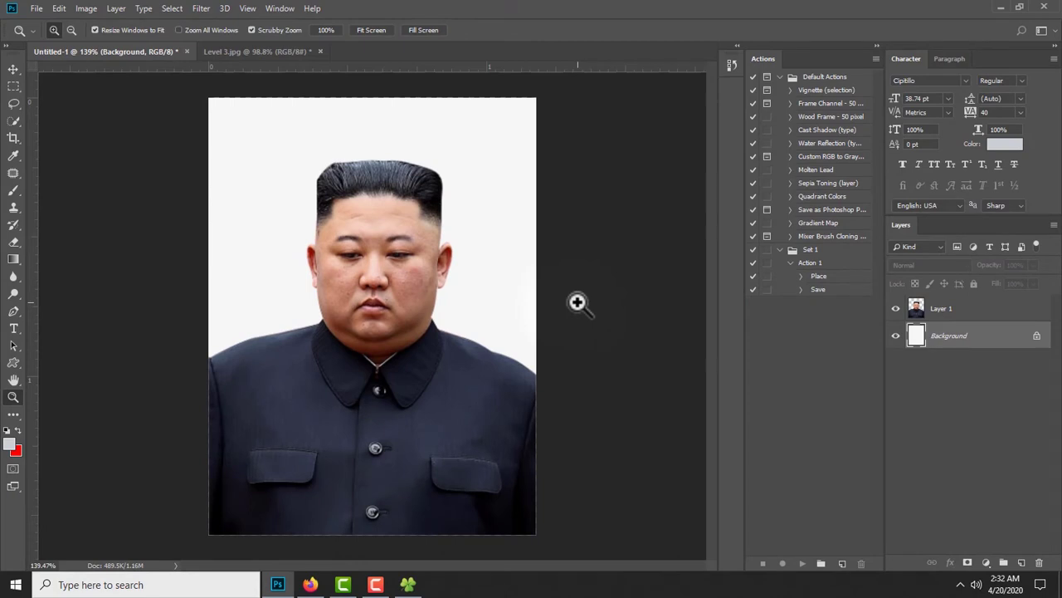
Fill the portrait's background layer, then change the background colour to a saturated blue and refill it
key(ctrl+BackSpace)
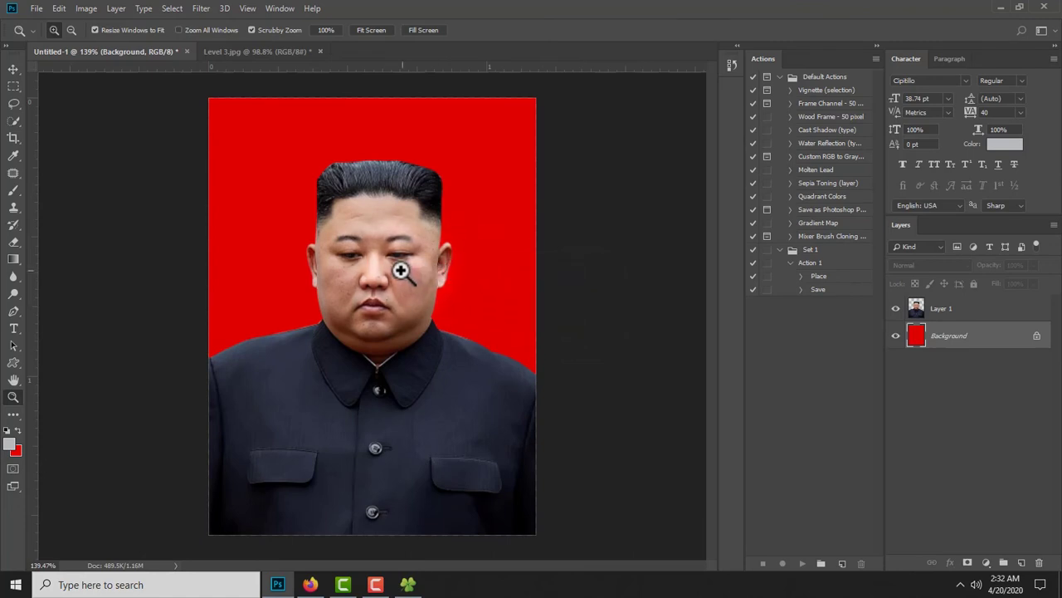
scroll(404, 275, down, 1)
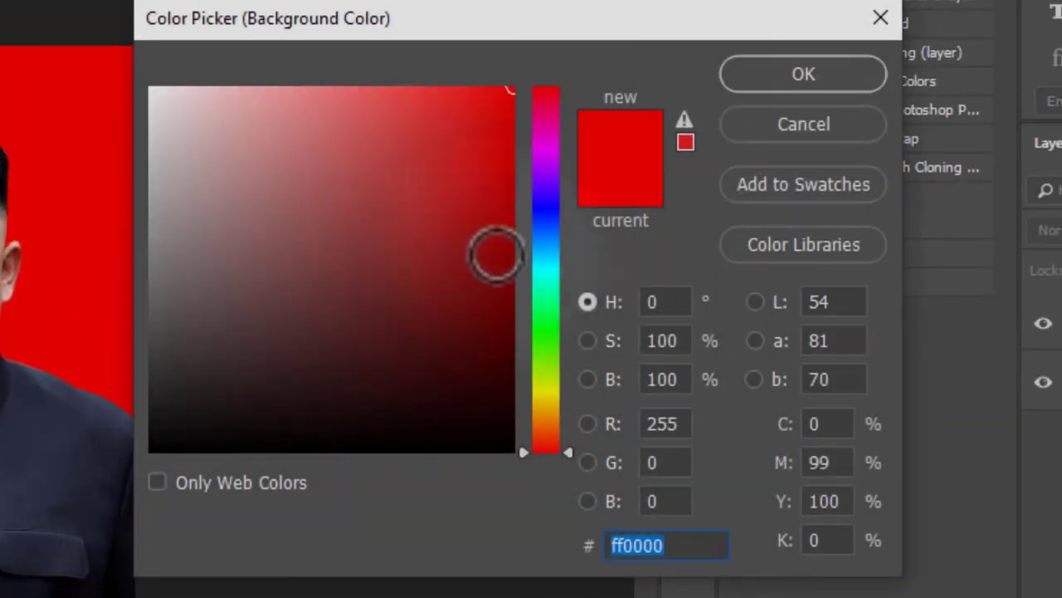
click(544, 219)
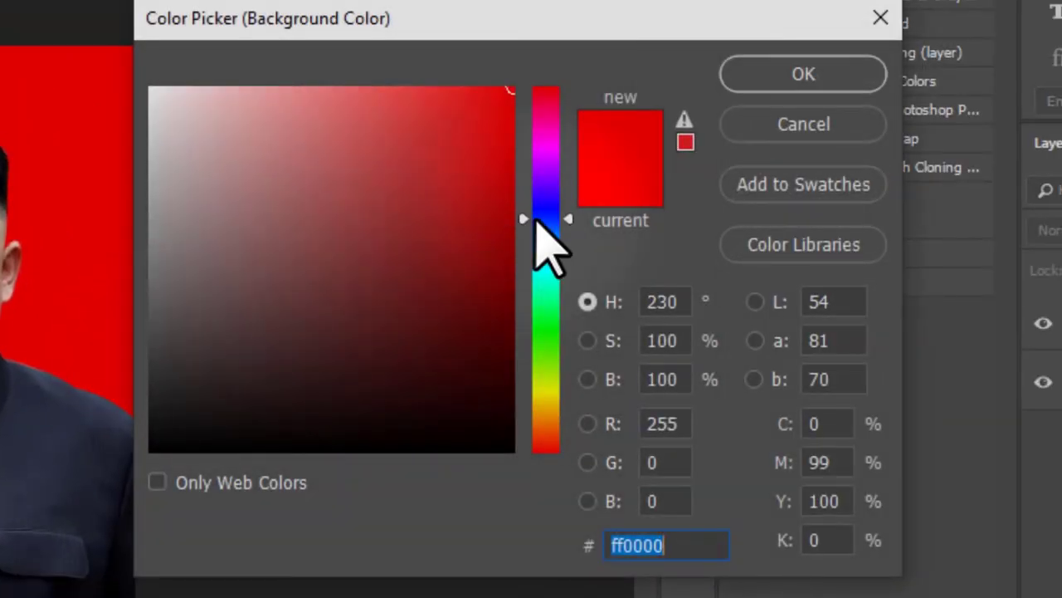
click(498, 95)
click(838, 85)
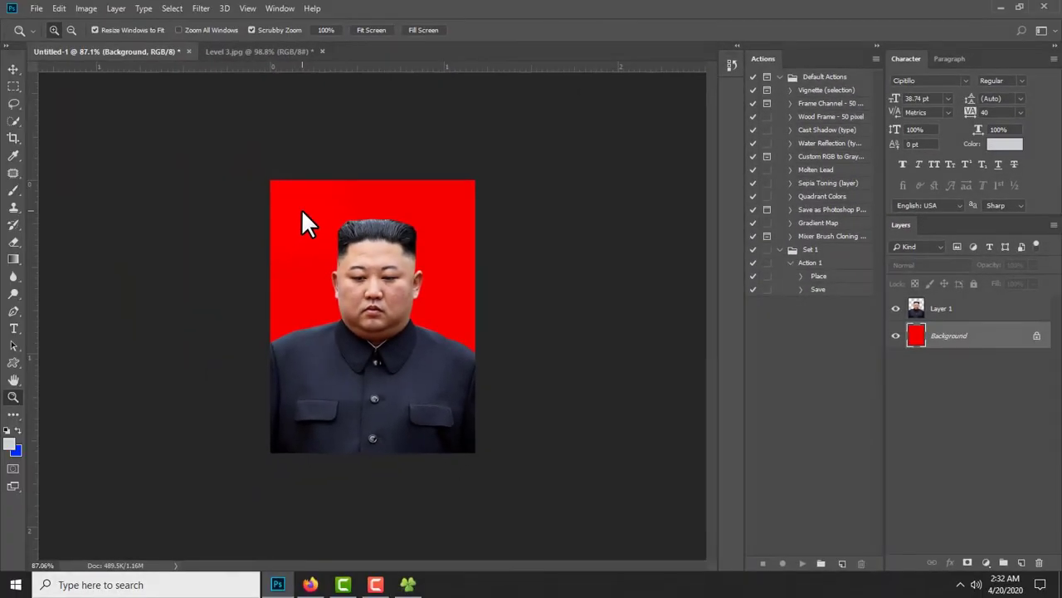
key(ctrl+BackSpace)
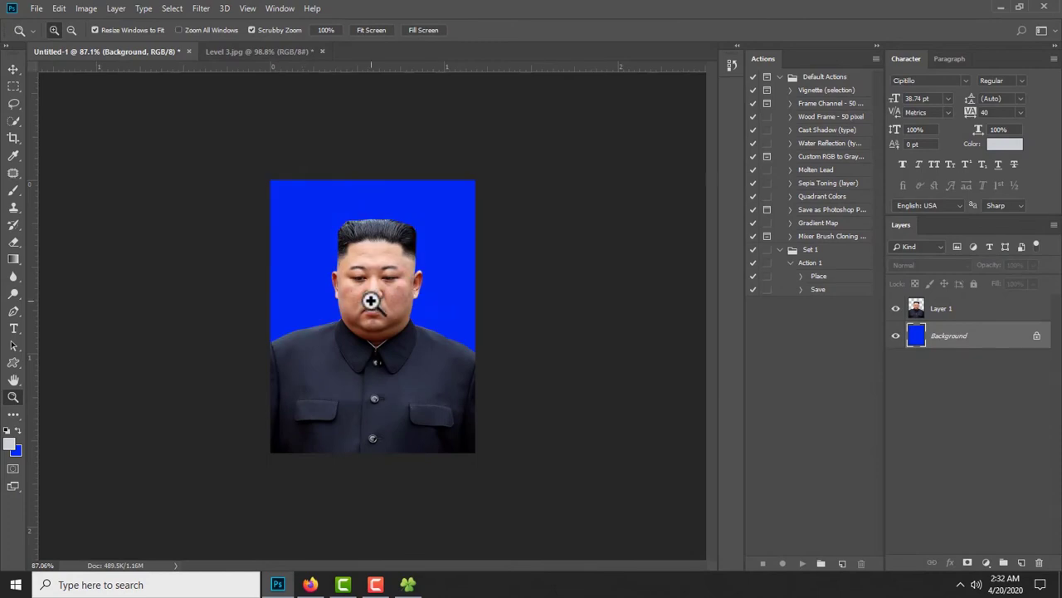
drag(373, 298, 391, 302)
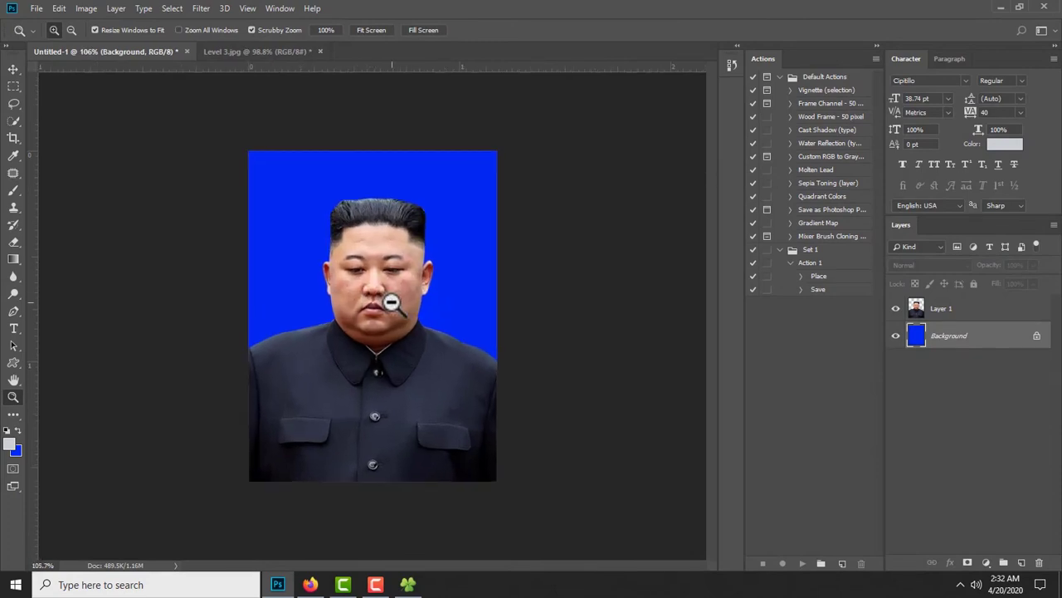
Save the blue-backdrop portrait as the JPEG 'ok3' at maximum quality
key(ctrl+shift+s)
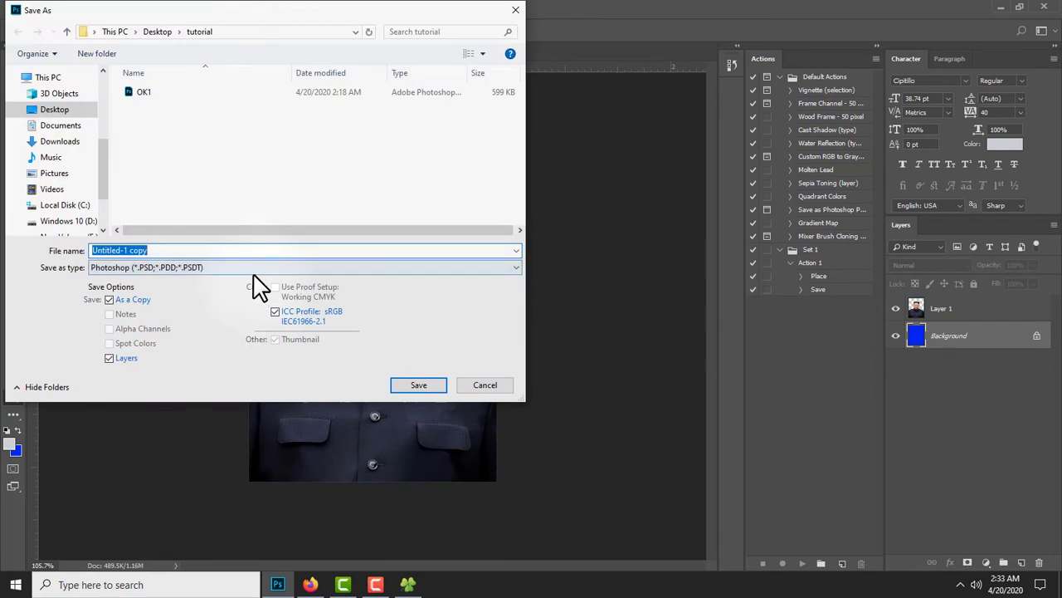
click(257, 267)
click(255, 371)
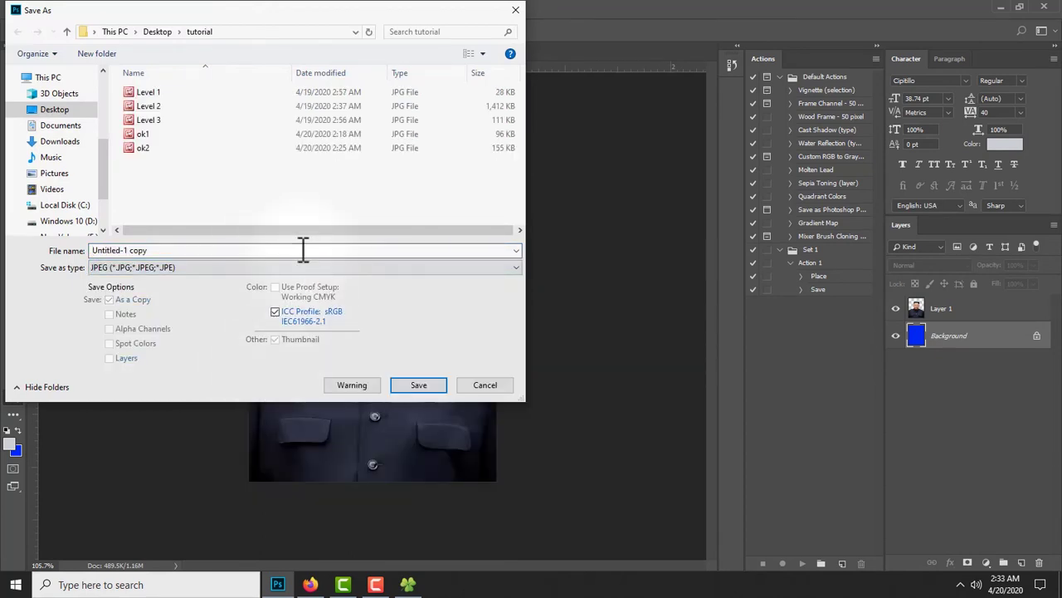
click(303, 249)
text(ok2)
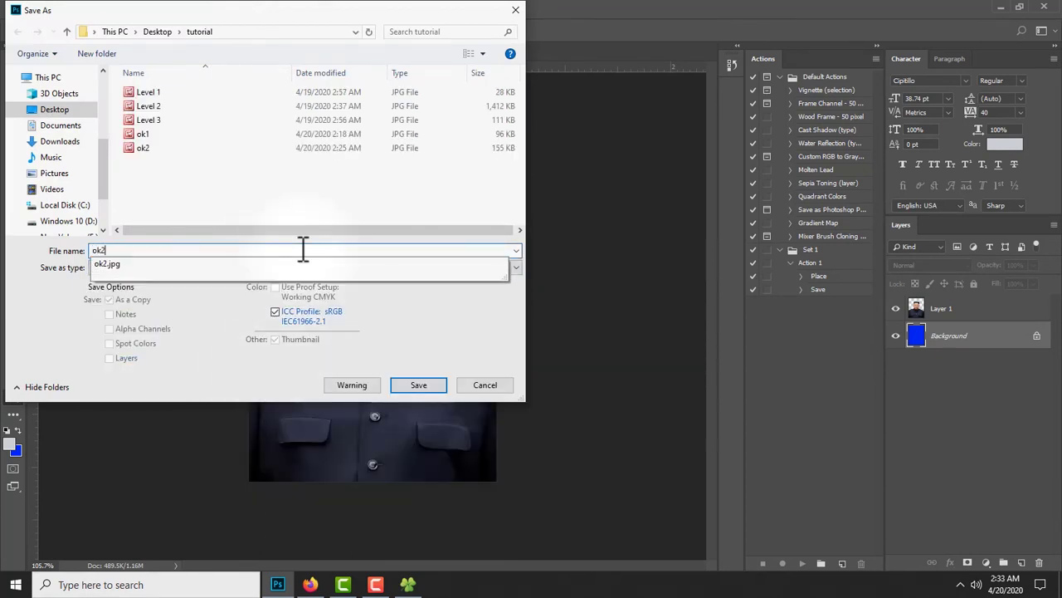
key(BackSpace)
text(3)
key(Return)
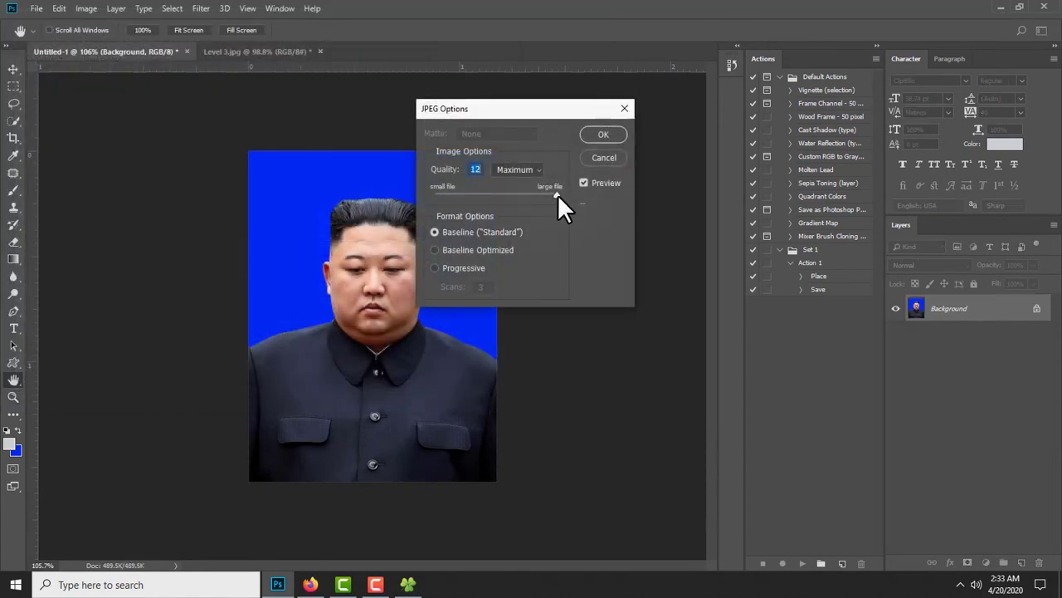
click(598, 134)
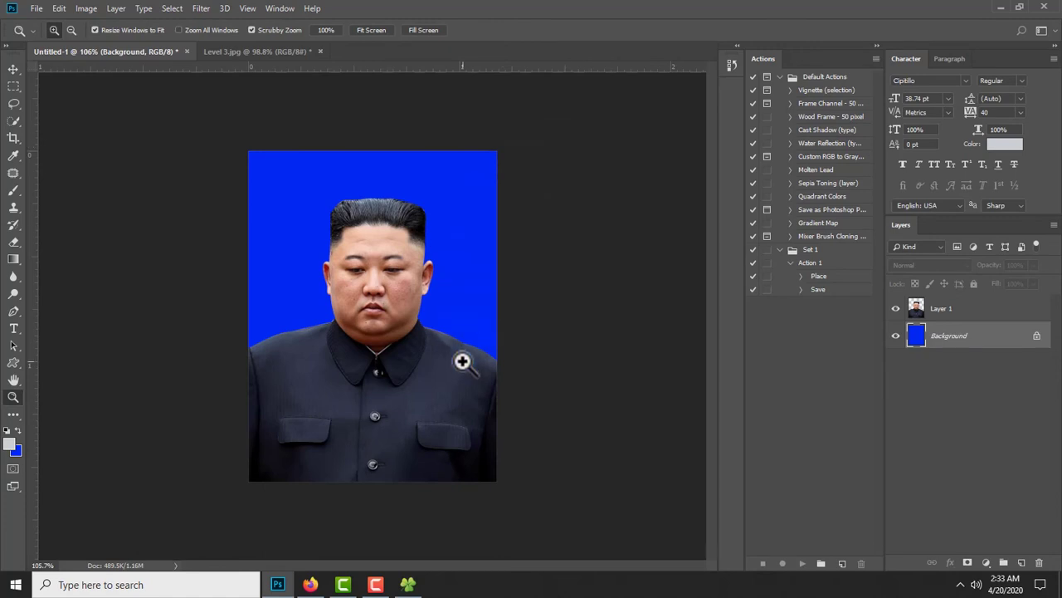
Close Untitled-1 and Level 3.jpg without saving changes
click(187, 51)
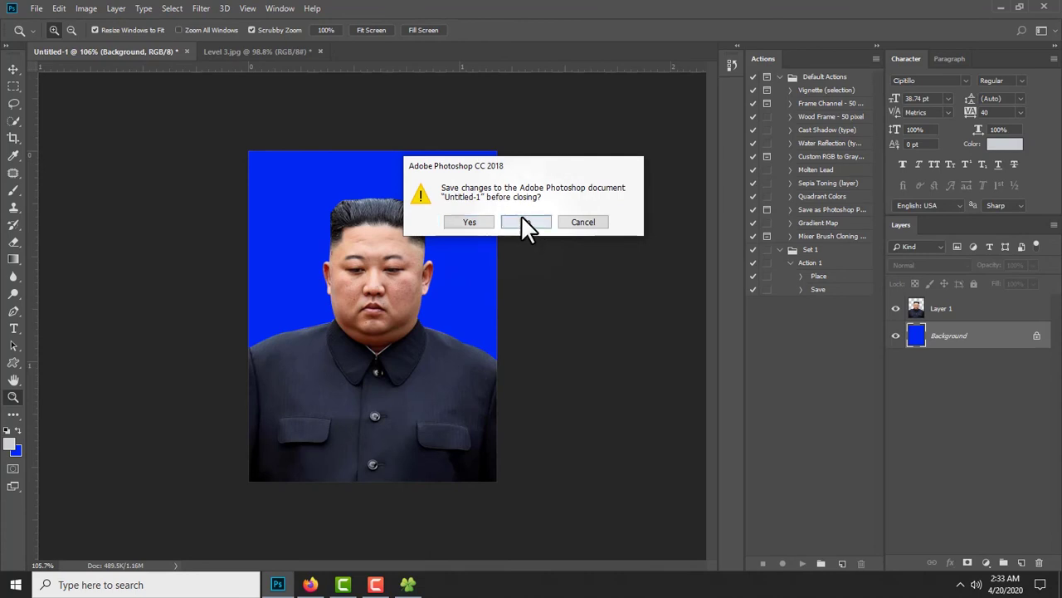
click(523, 219)
click(151, 52)
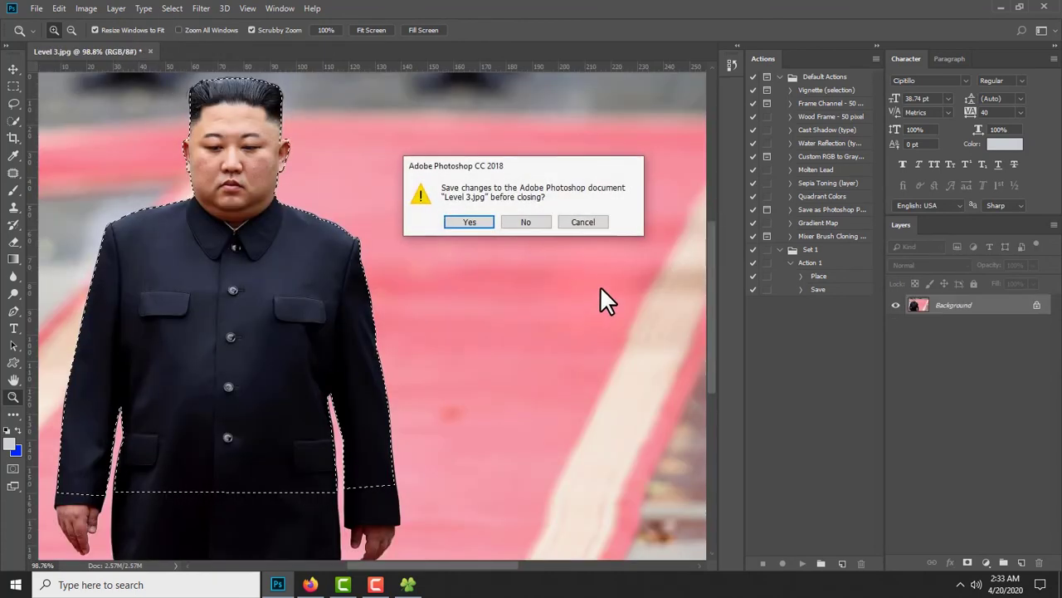
click(542, 225)
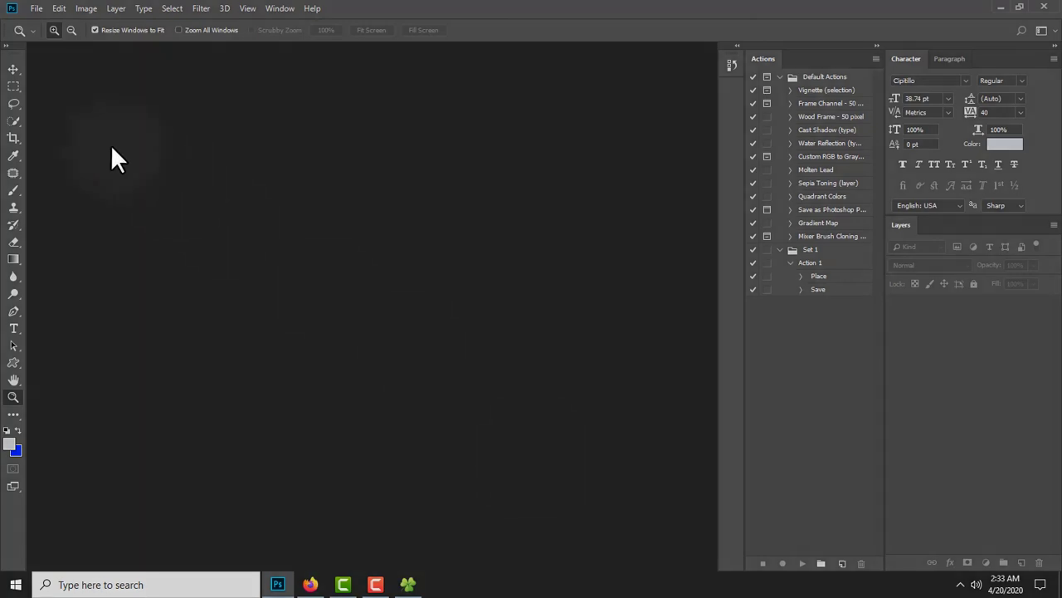
Create a new blank print-preset page at 300 ppi
click(30, 9)
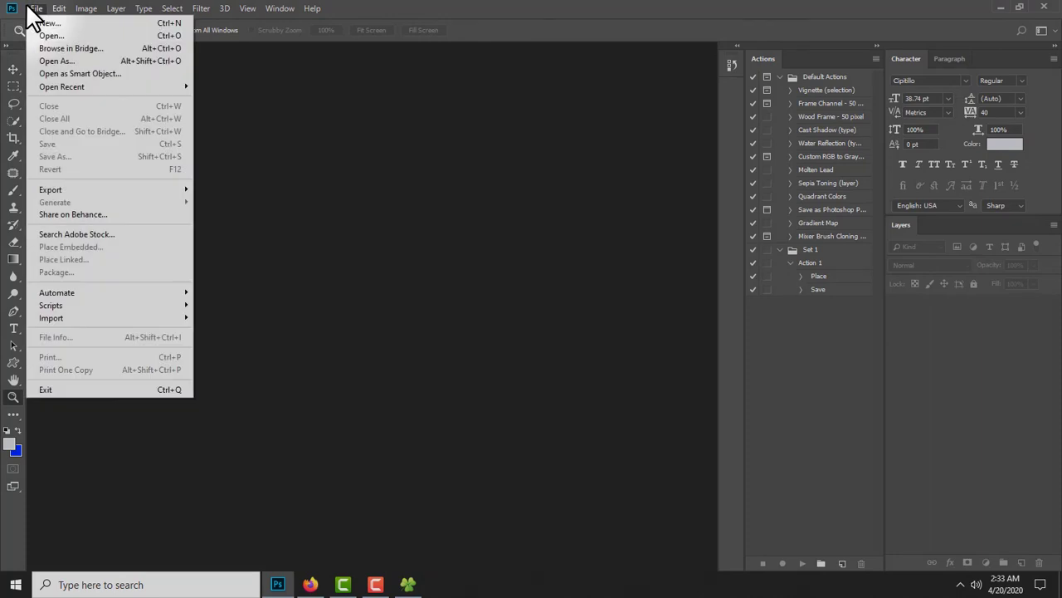
click(45, 22)
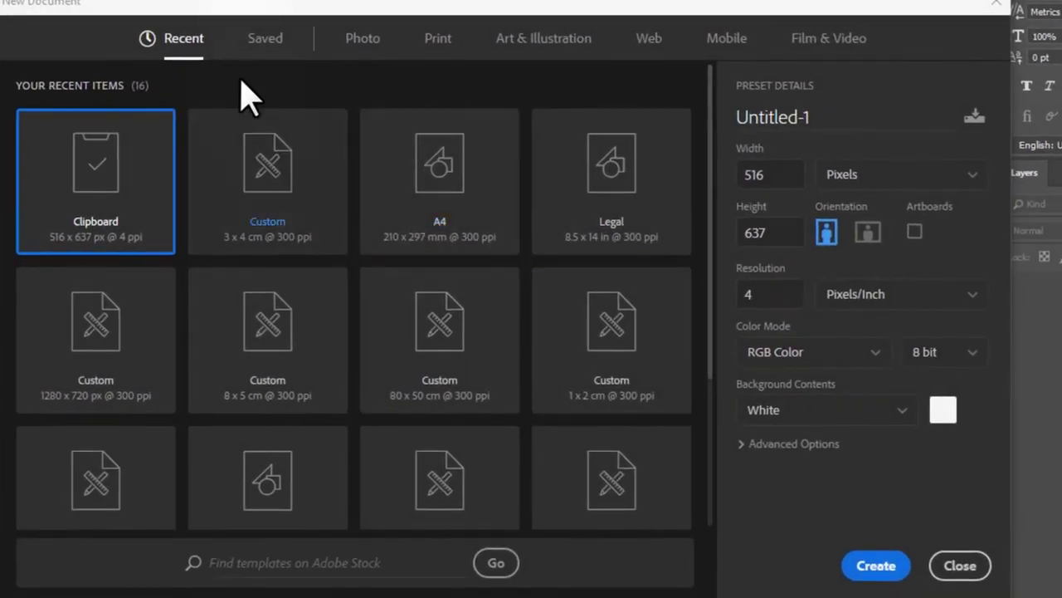
click(435, 38)
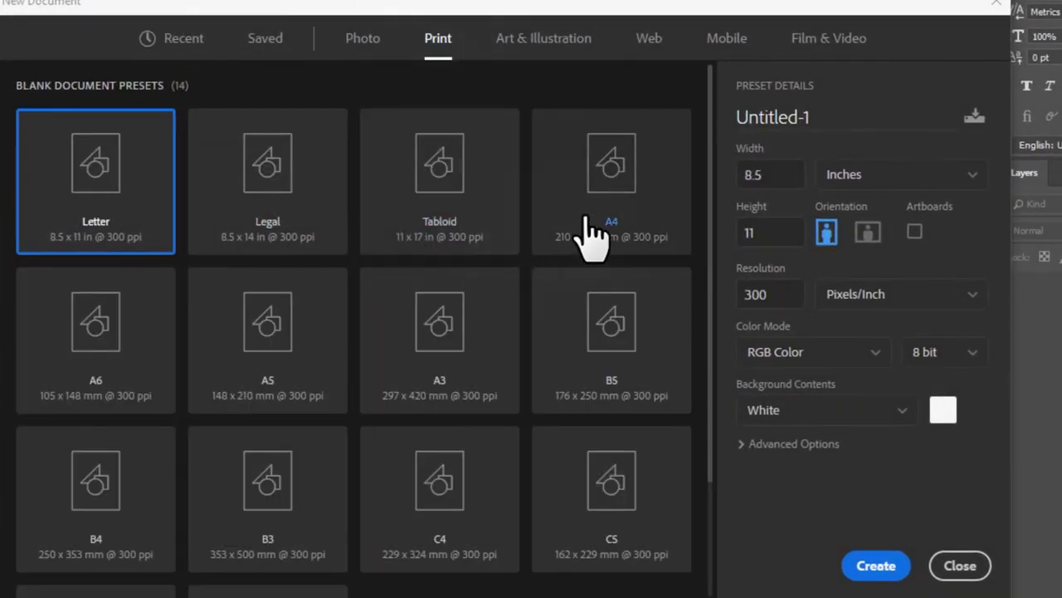
click(588, 237)
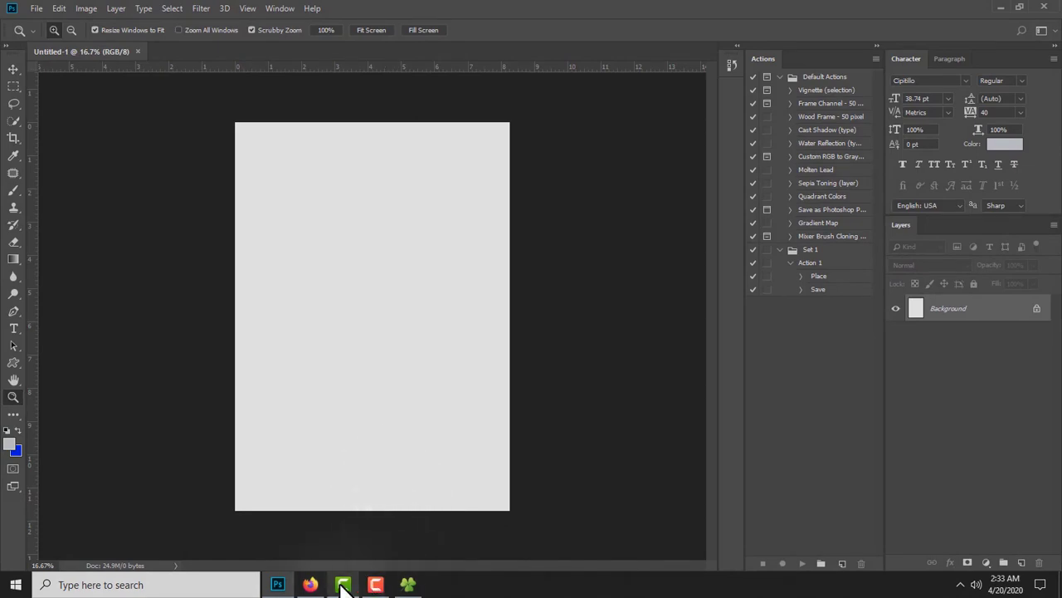
Check the Firefox search results, return to Photoshop, then bring up the tutorial folder in File Explorer
click(310, 584)
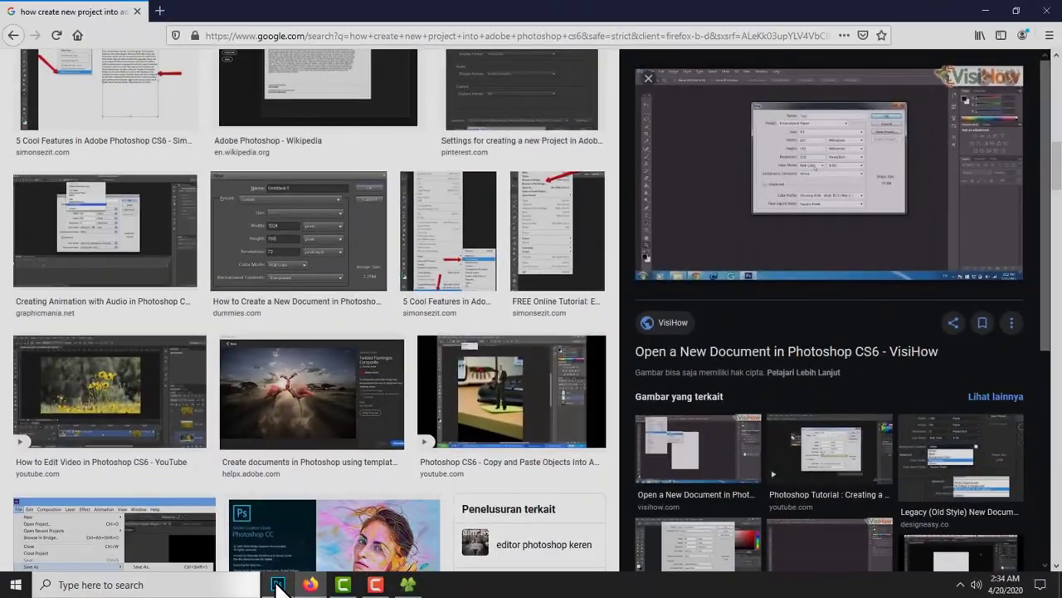
click(278, 584)
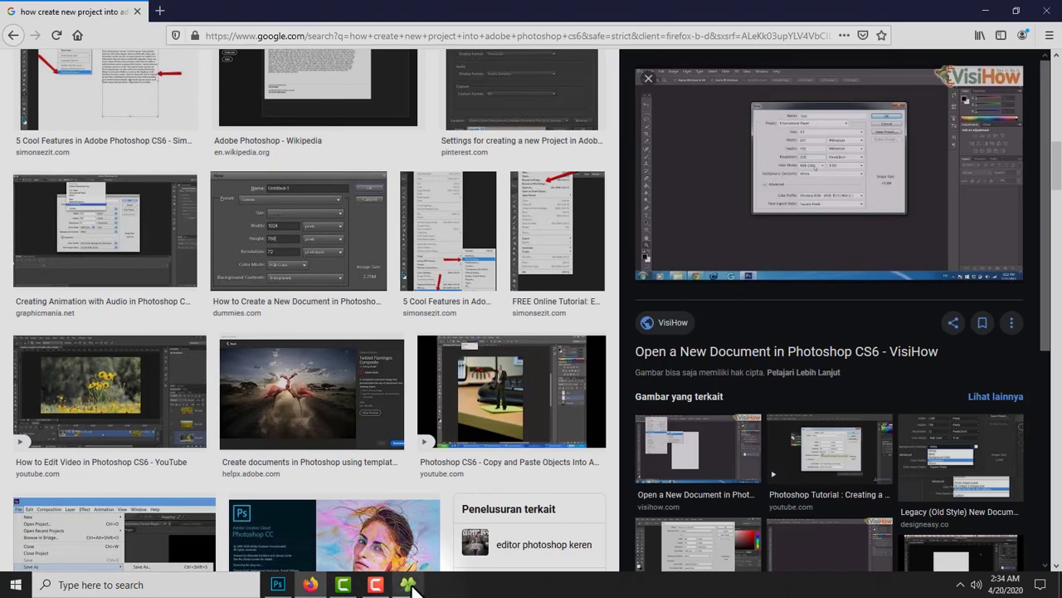
click(408, 584)
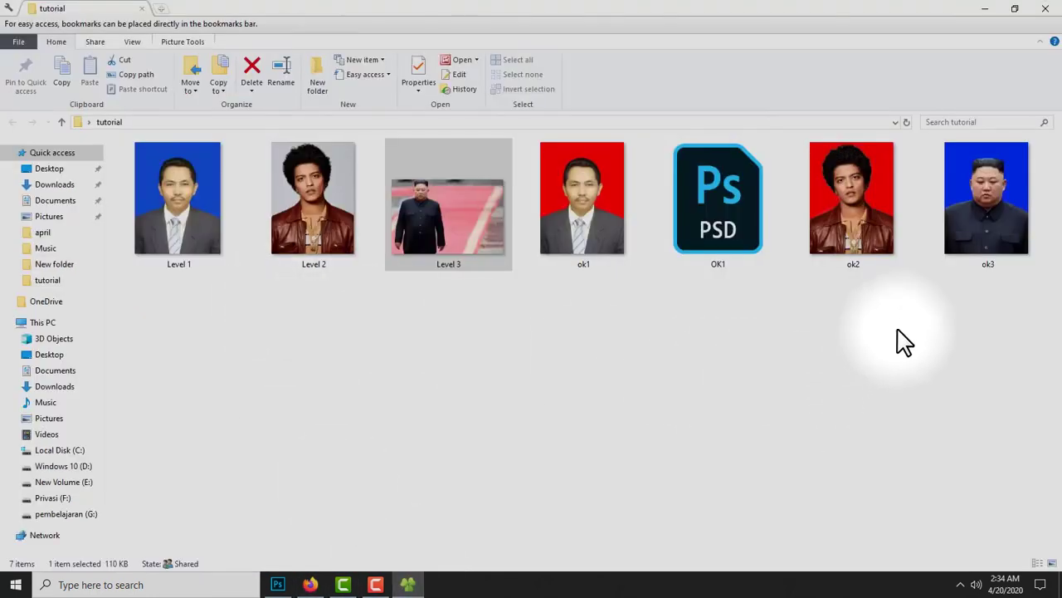
Drag ok3 from Explorer onto the page, position it top-left and commit the placement
drag(951, 190, 284, 588)
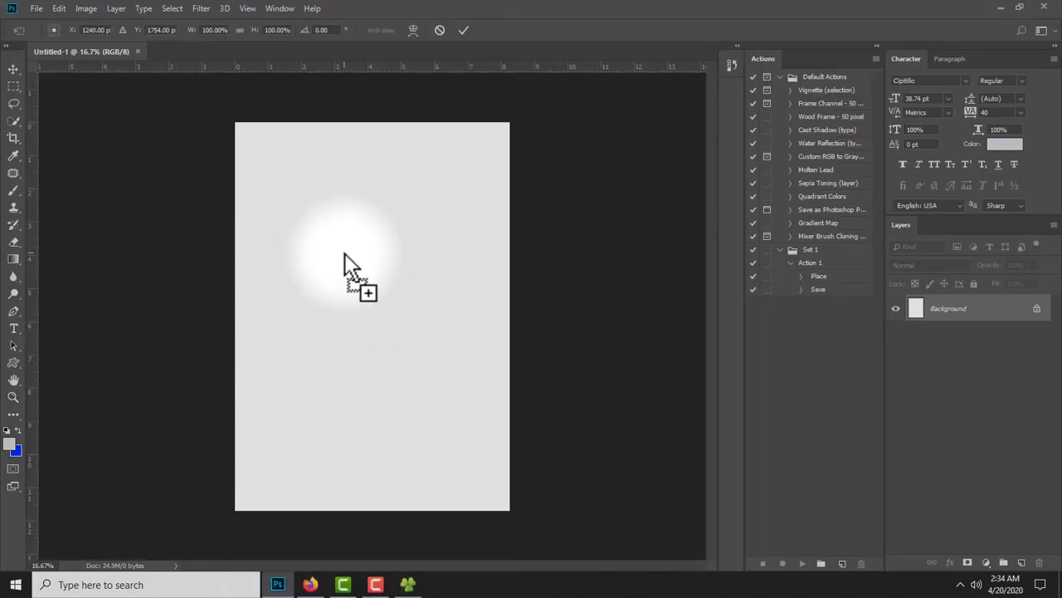
drag(284, 588, 344, 253)
mouse_move(384, 313)
mouse_down()
mouse_move(332, 192)
mouse_move(274, 162)
mouse_up()
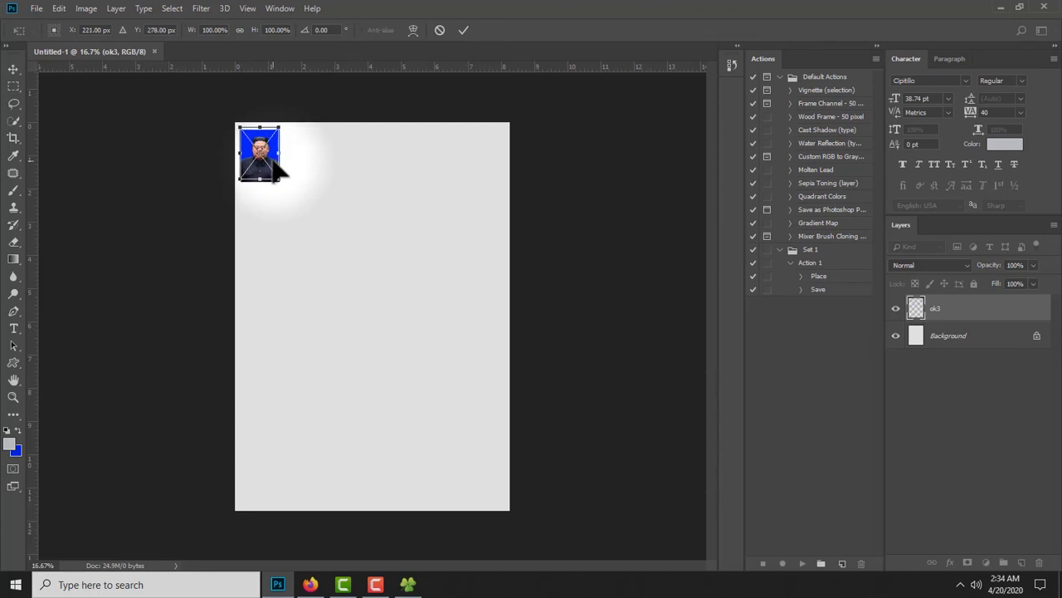
key(Return)
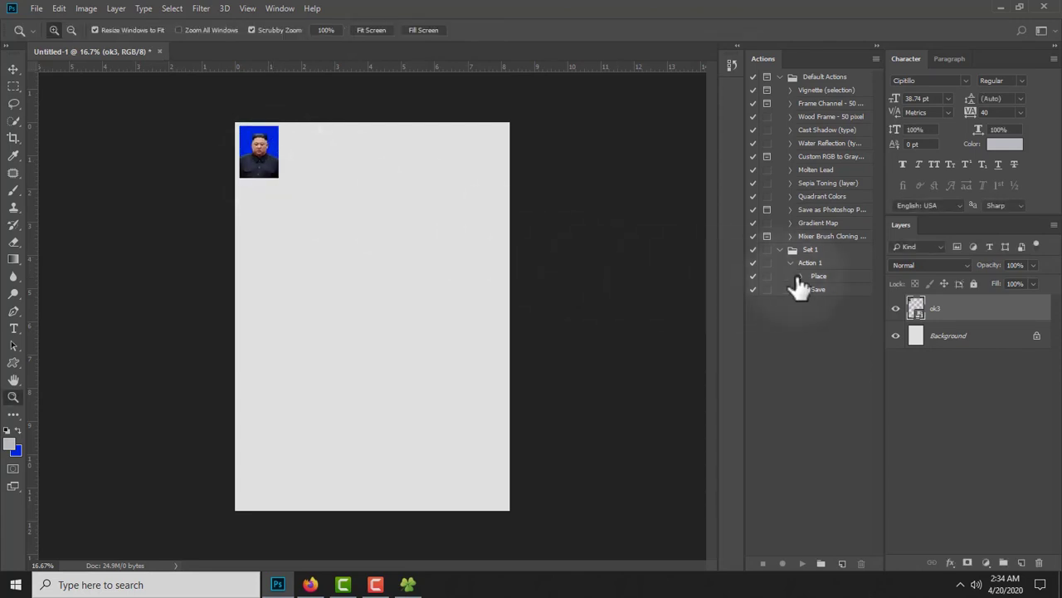
Duplicate the ok3 layer and place the copy right beside the original
click(408, 590)
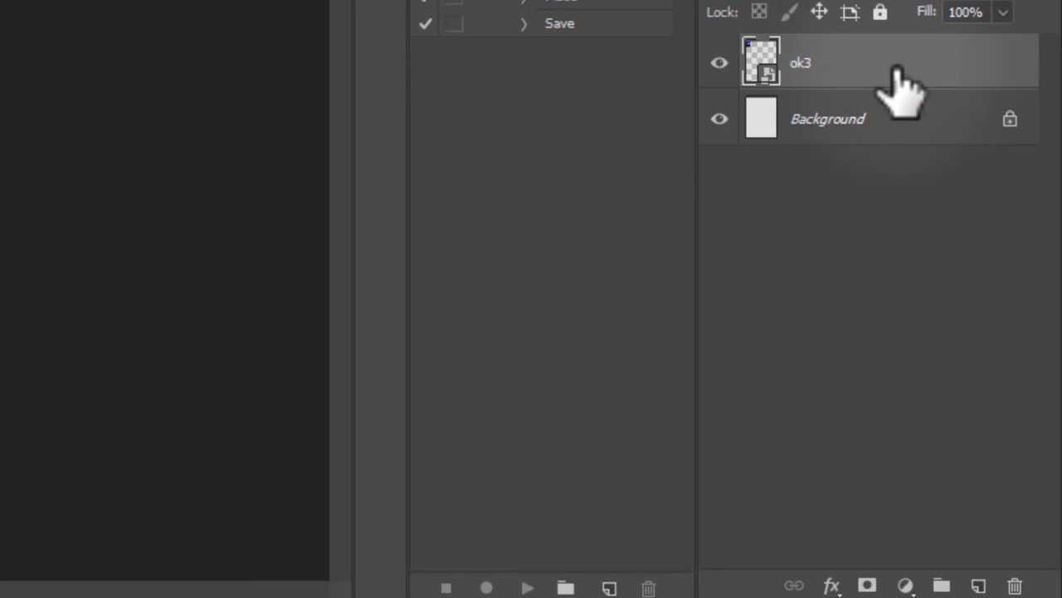
mouse_move(921, 93)
mouse_down()
mouse_move(931, 73)
mouse_move(985, 578)
mouse_up()
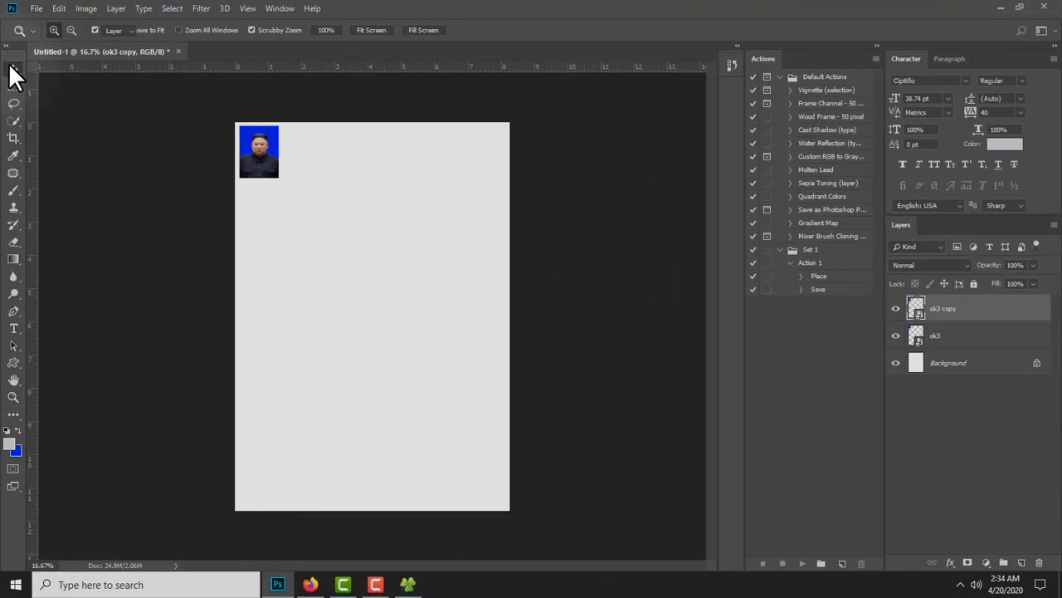
click(14, 71)
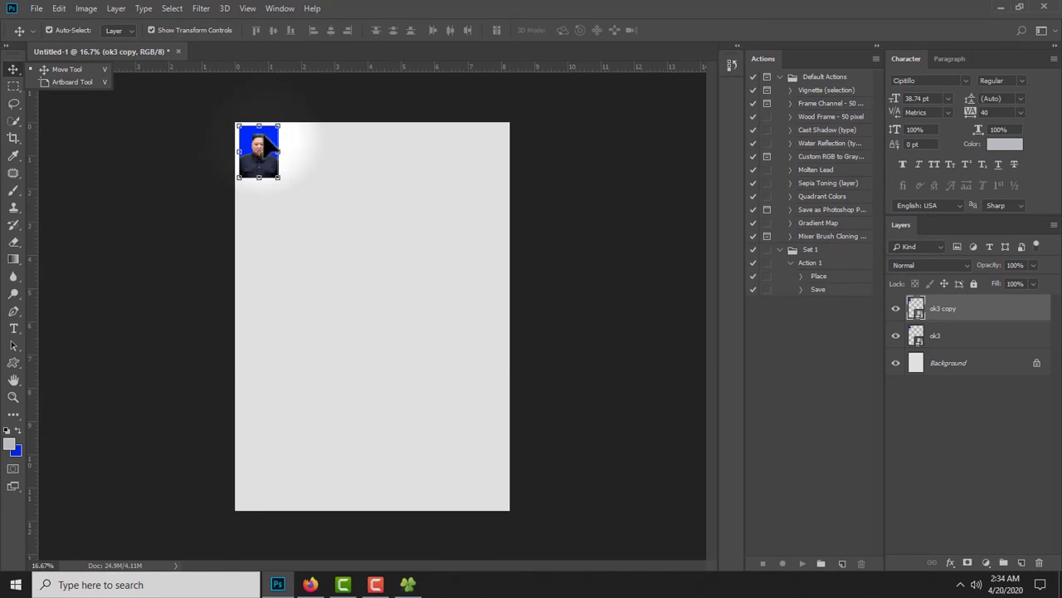
click(272, 147)
drag(268, 139, 312, 140)
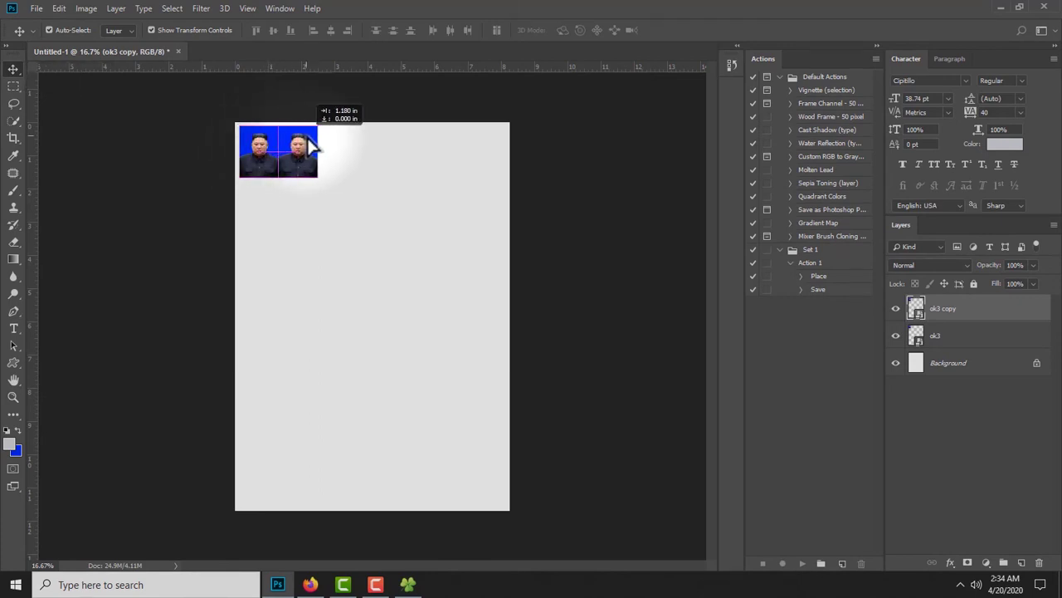
drag(312, 142, 318, 141)
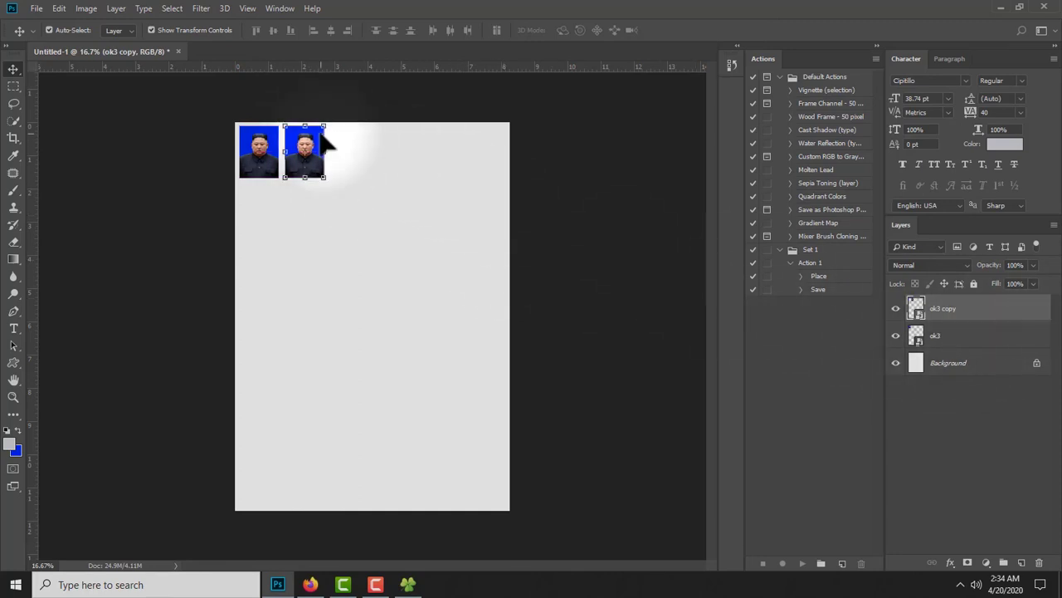
drag(322, 153, 324, 153)
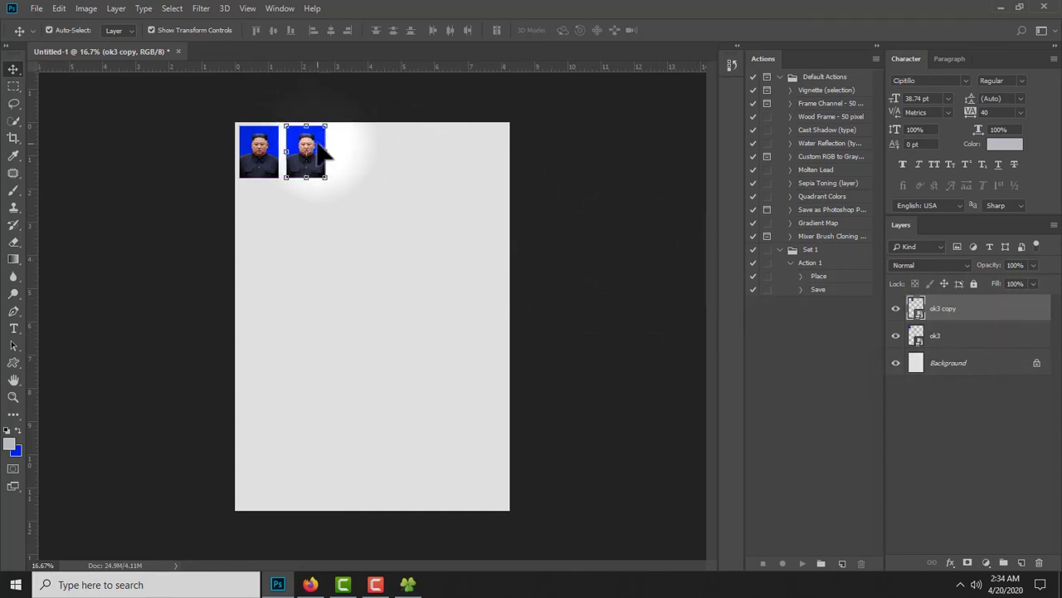
Duplicate the pair into a row of four, then copy that row into a second row below
shift+click(965, 343)
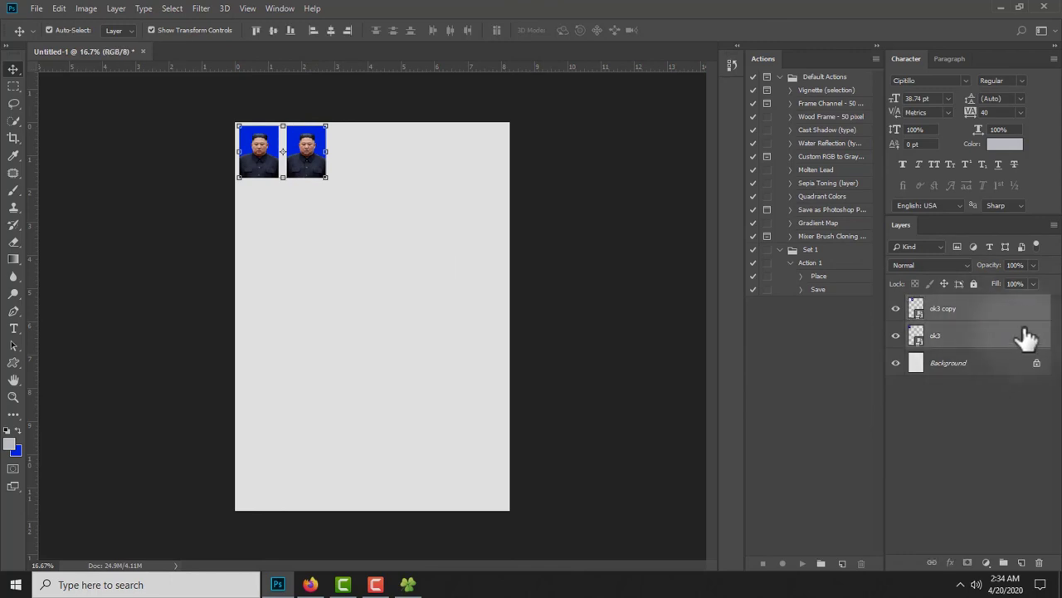
click(996, 315)
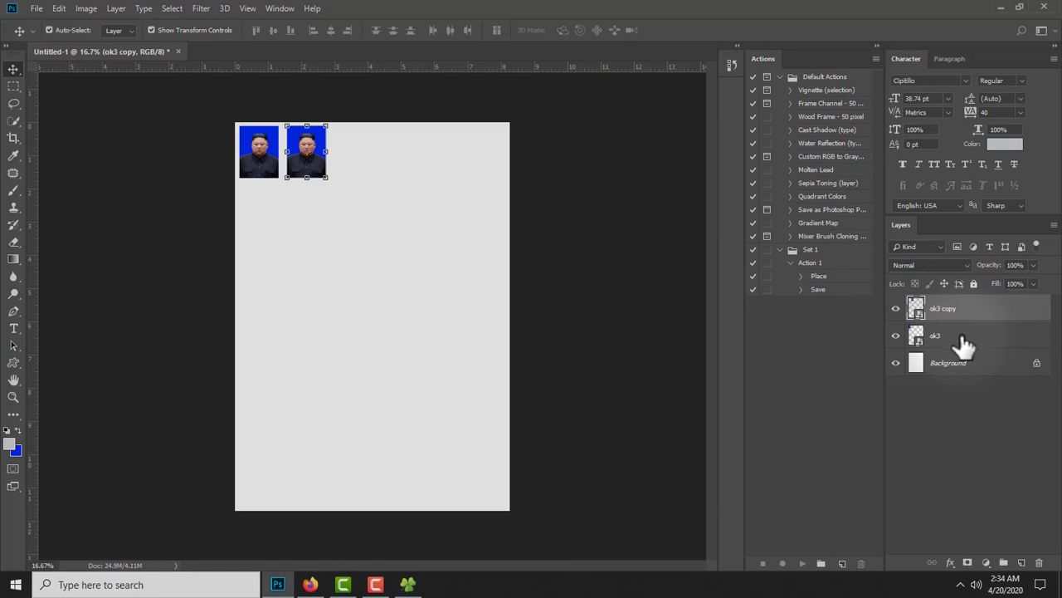
shift+click(966, 343)
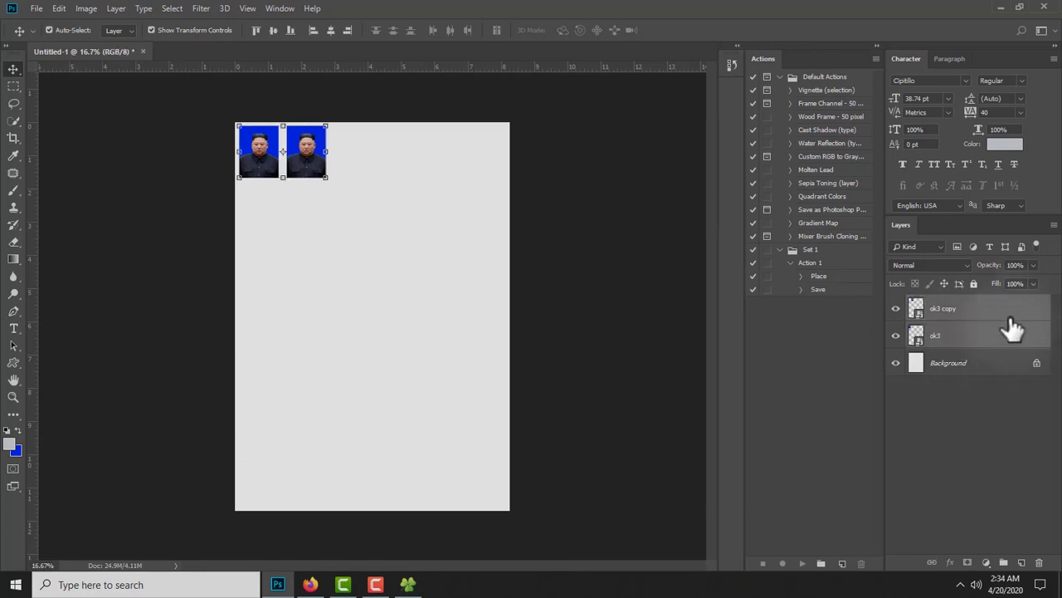
drag(1008, 327, 1022, 563)
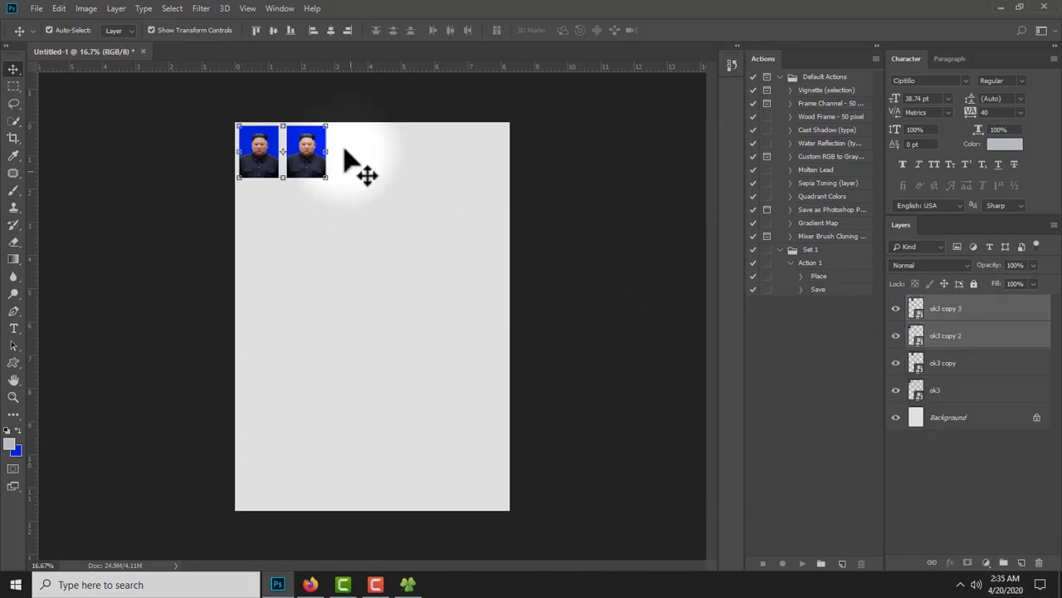
drag(322, 153, 416, 158)
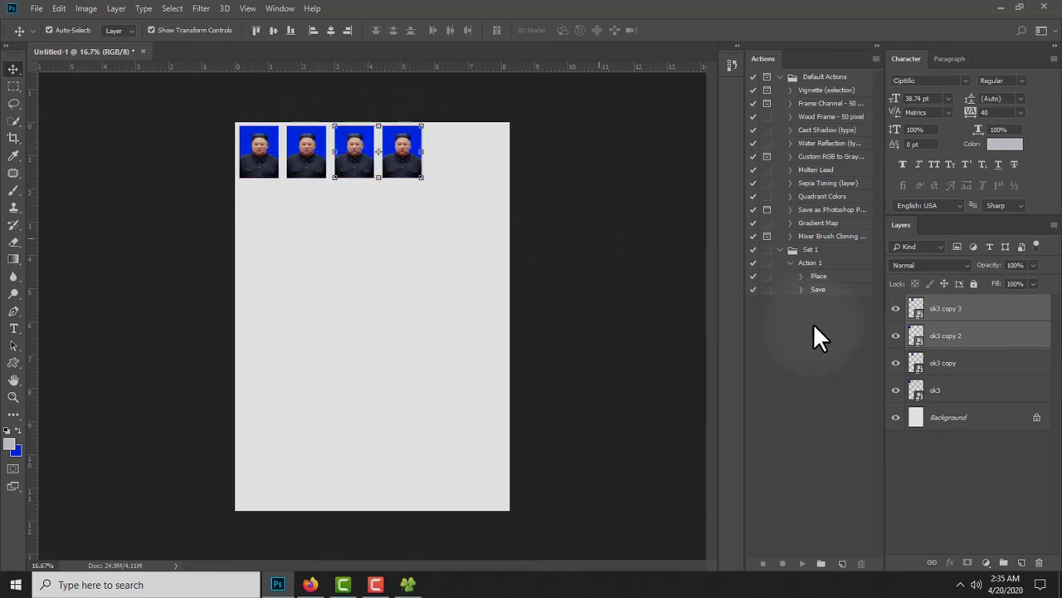
shift+click(979, 389)
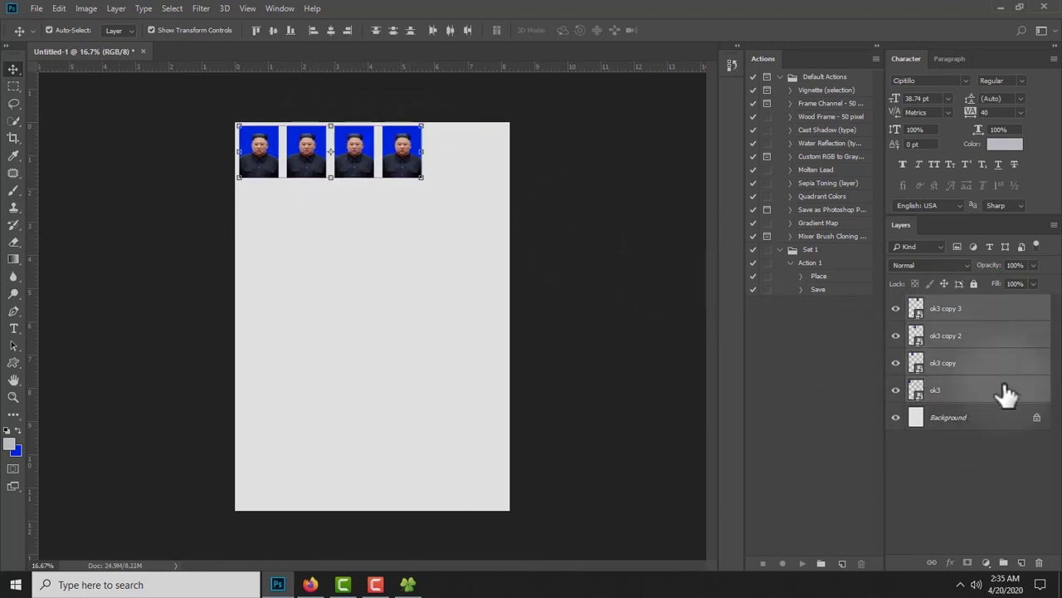
drag(996, 386, 1022, 563)
drag(398, 153, 398, 212)
Copy the rightmost column of two photos to the right, making five photos per row
drag(448, 249, 404, 141)
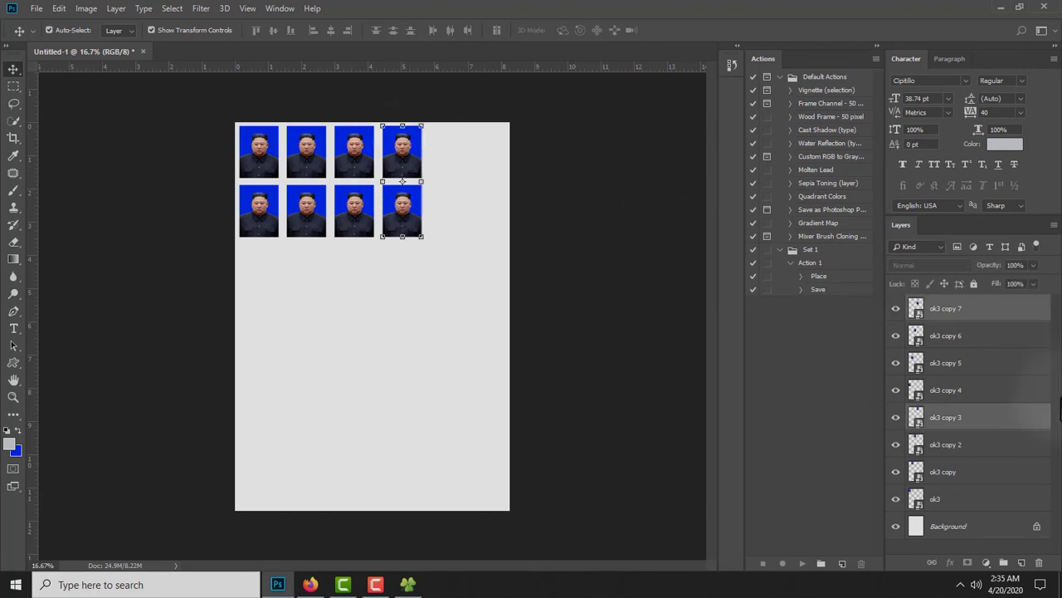
drag(1011, 442, 1021, 563)
drag(417, 157, 464, 162)
click(524, 136)
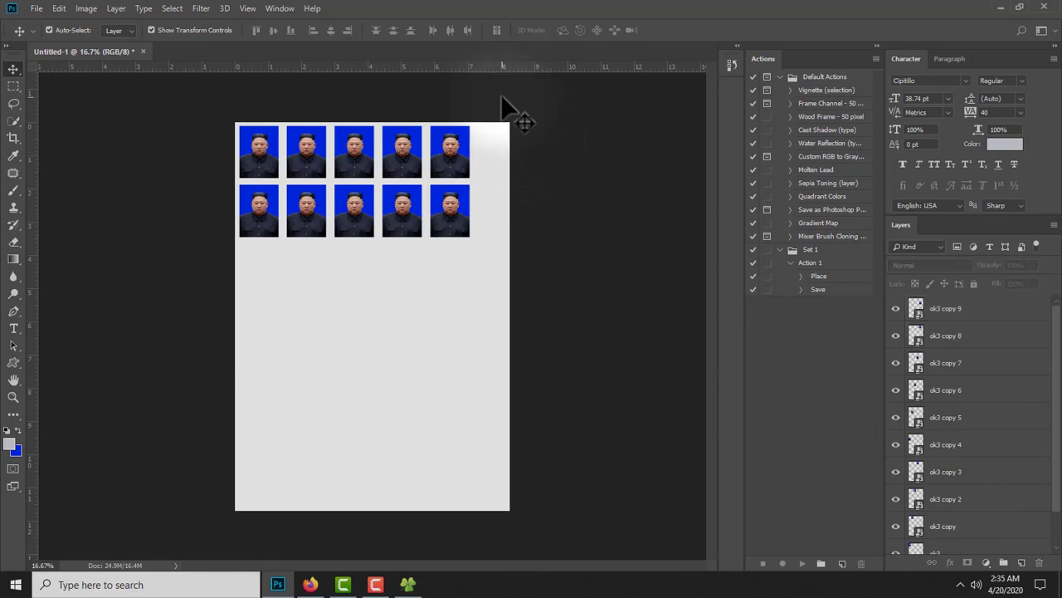
click(34, 9)
Save the ten-photo sheet as a maximum-quality JPEG named PRINT
click(73, 151)
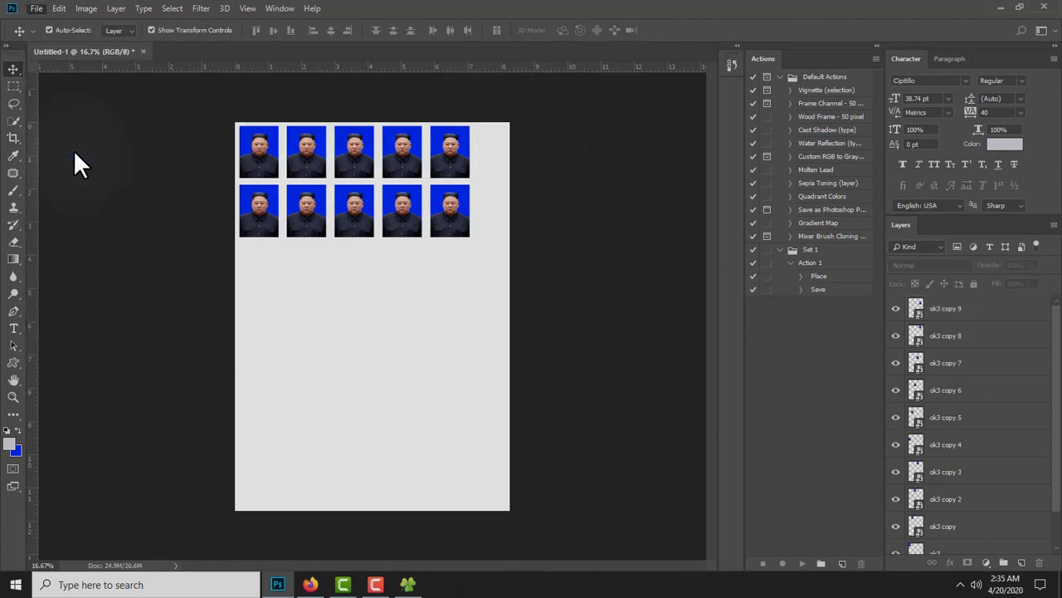
click(188, 268)
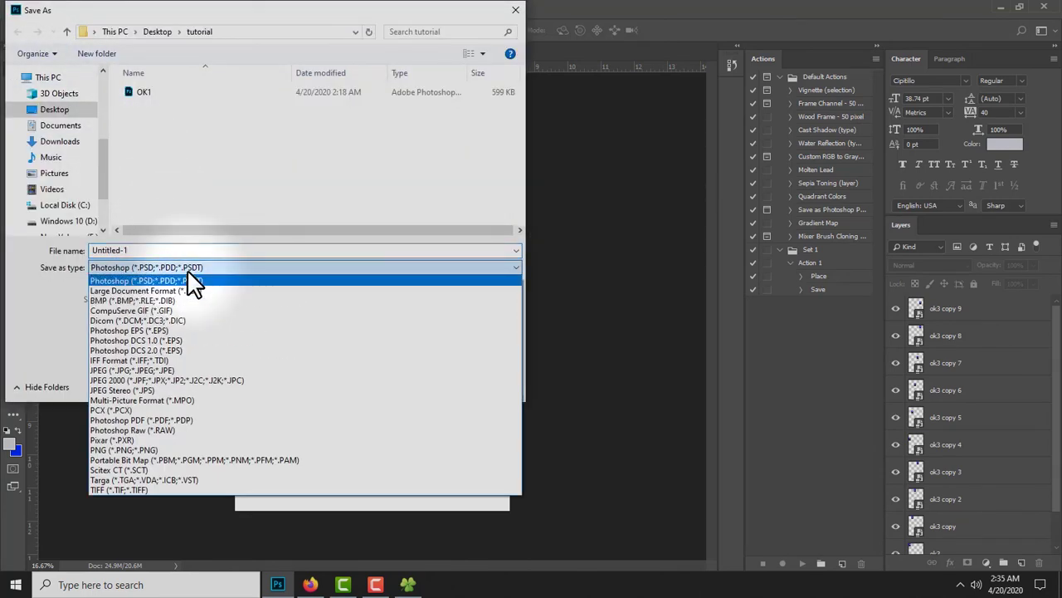
click(133, 370)
double_click(187, 250)
text(PRINT)
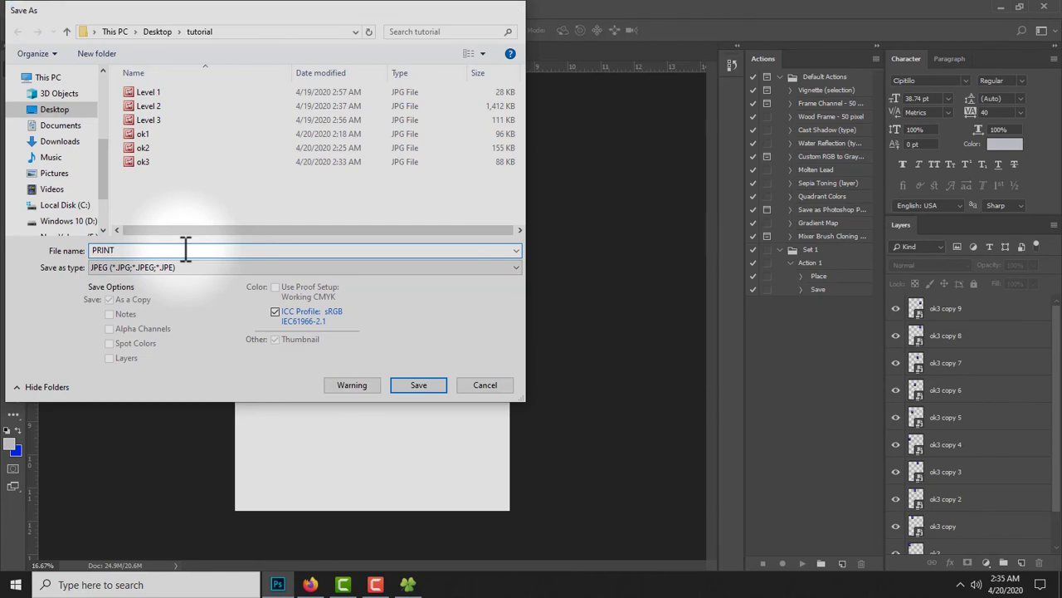
key(Return)
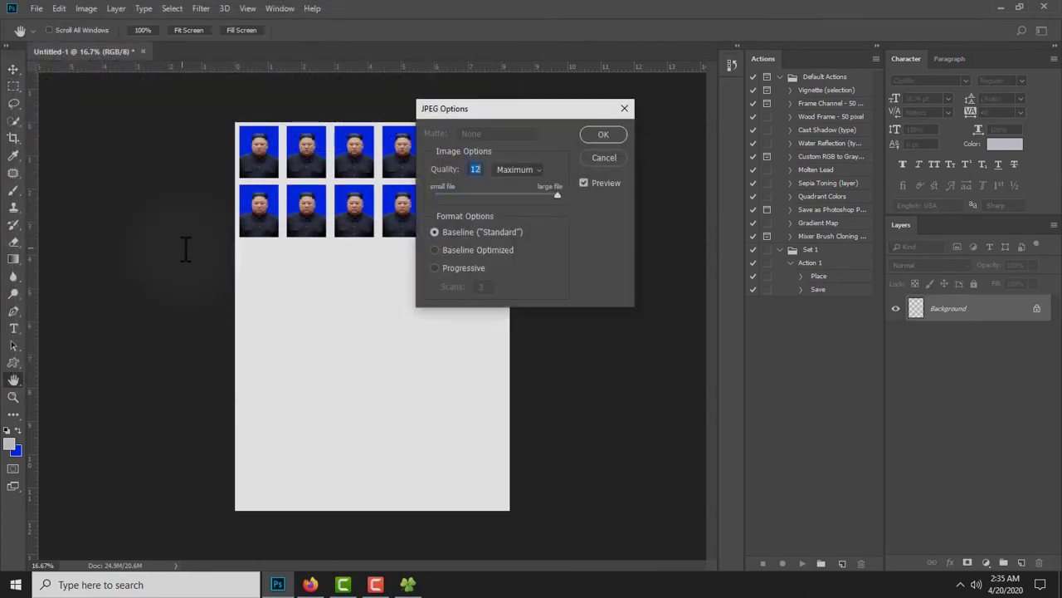
key(Return)
click(409, 582)
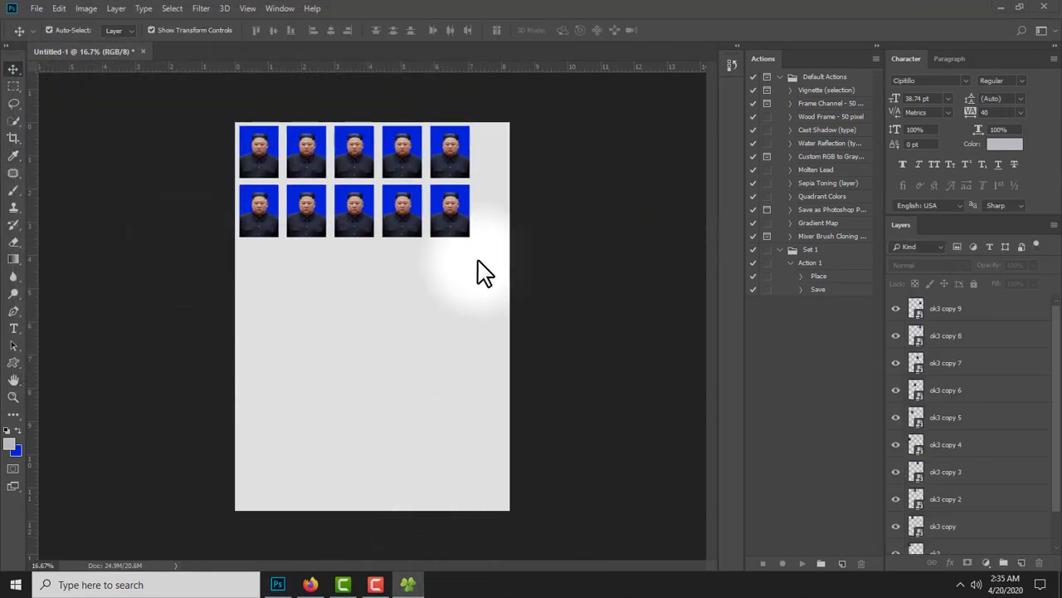
Select the PRINT file in the tutorial folder and bring up its print option
click(589, 374)
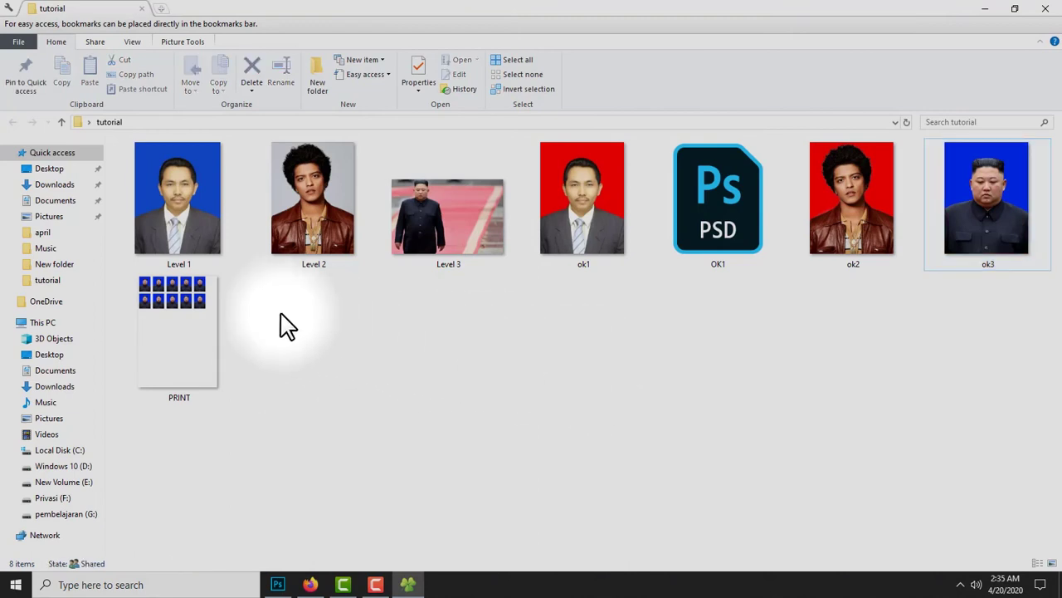
click(210, 310)
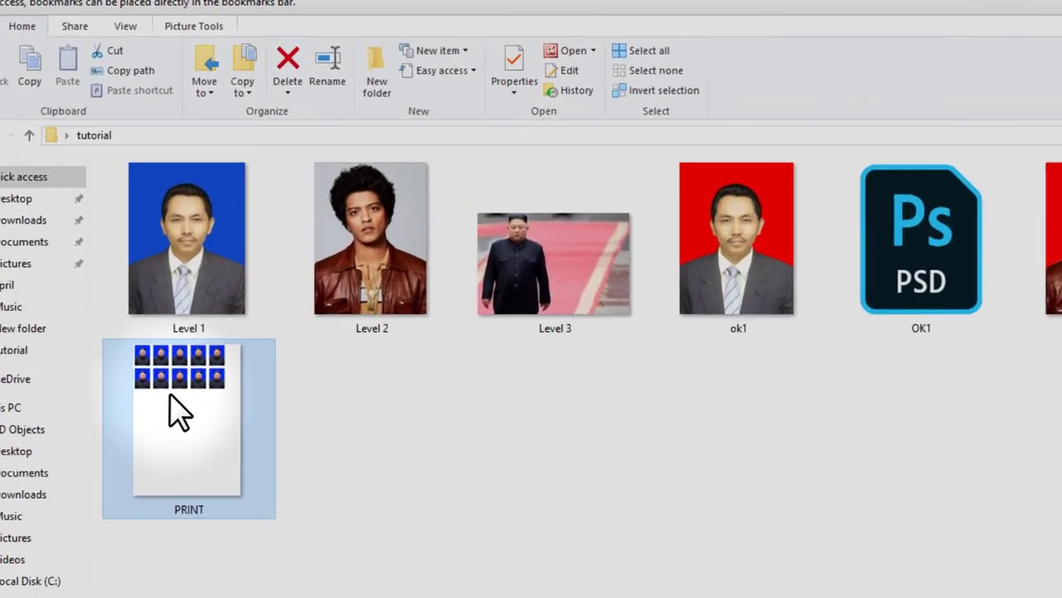
double_click(180, 309)
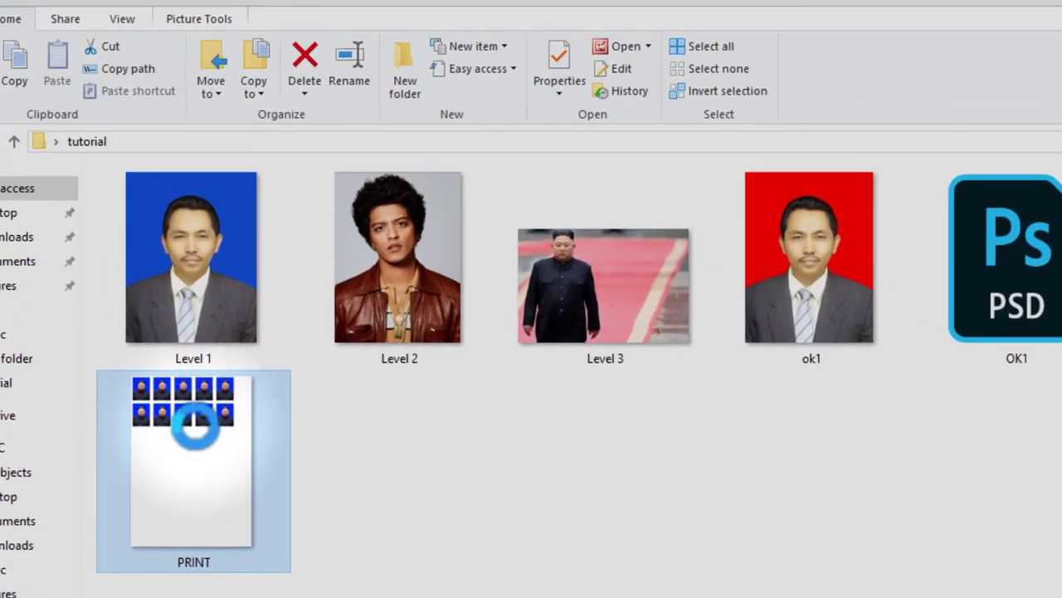
right_click(254, 427)
Print the PRINT sheet to Adobe PDF on Letter paper
click(299, 284)
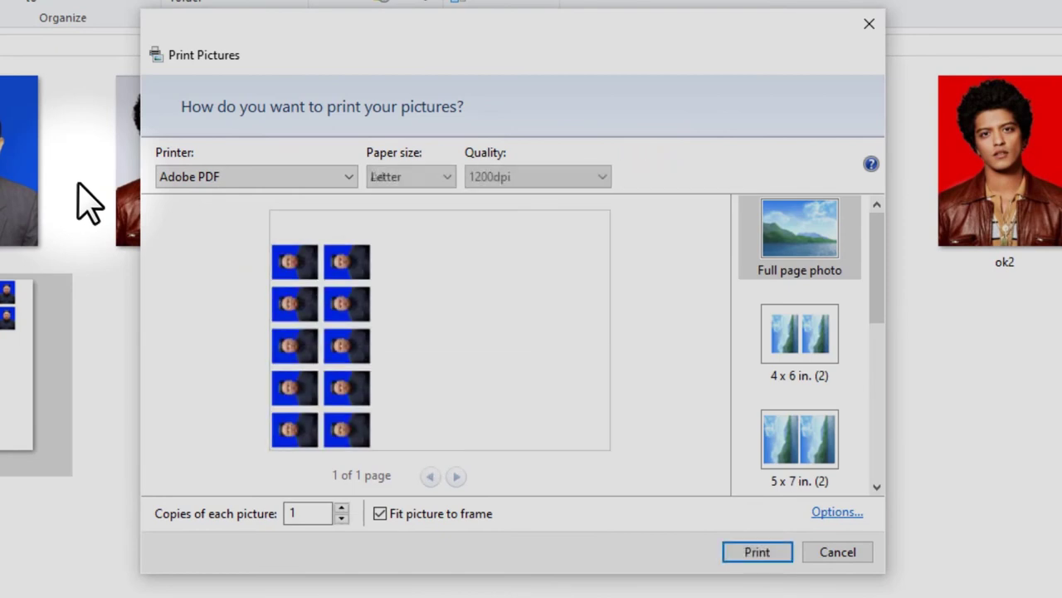
click(295, 177)
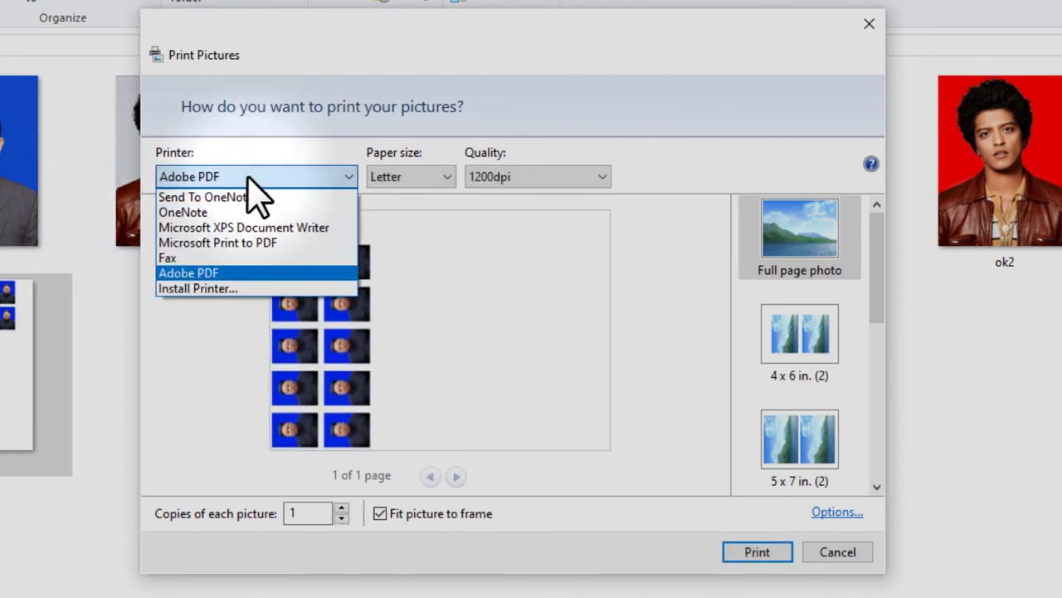
click(247, 176)
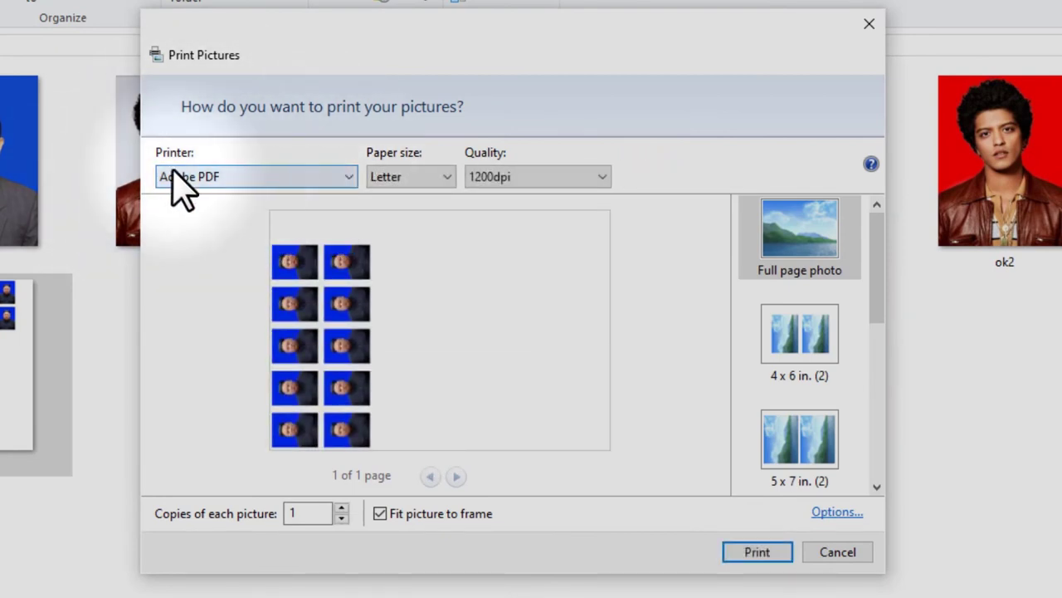
click(414, 176)
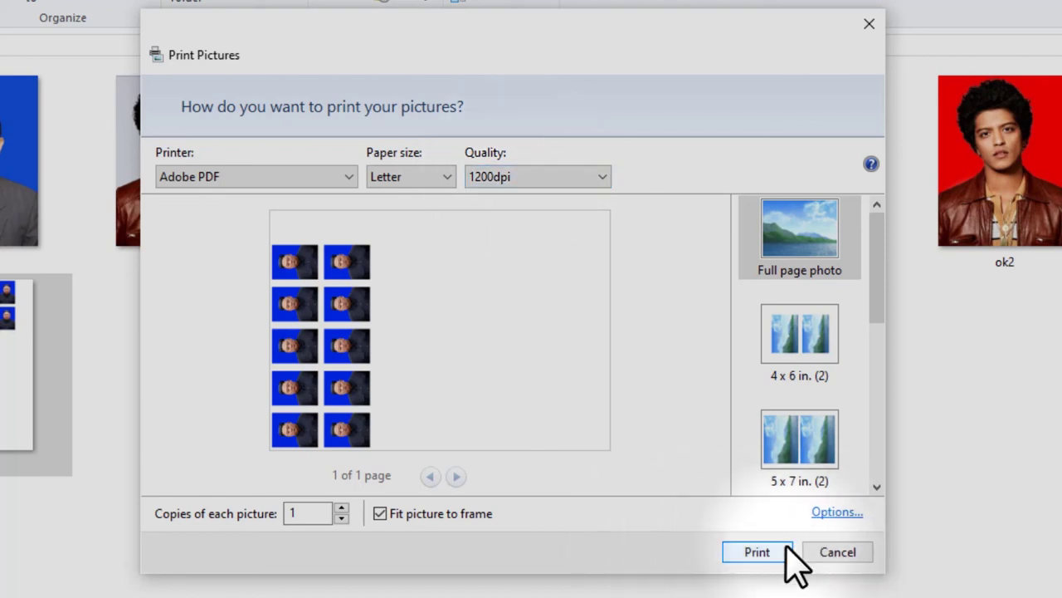
click(757, 552)
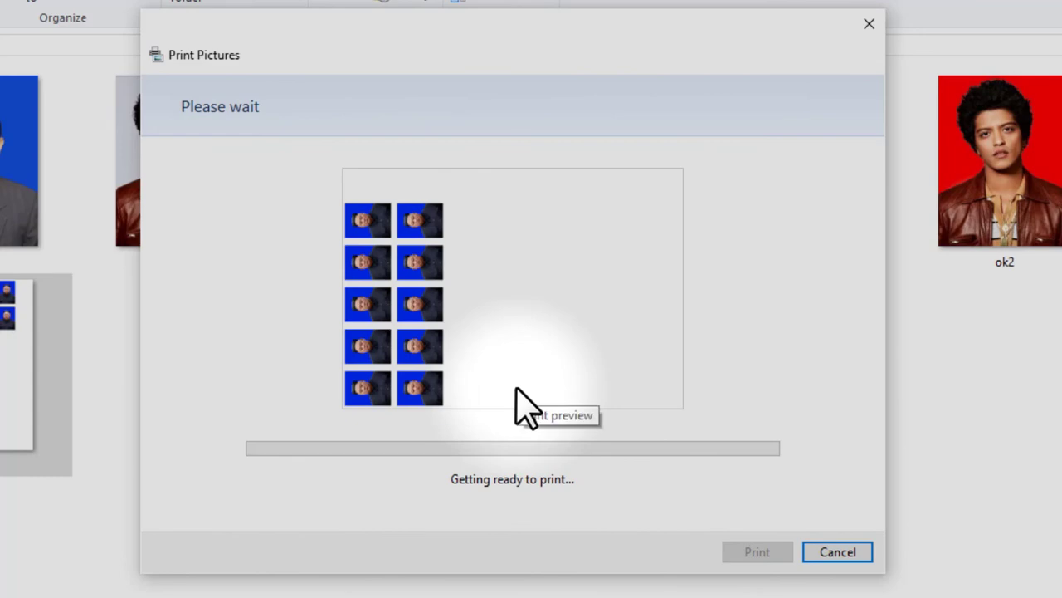
Confirm the PDF output, then cancel the print job and close the Print Pictures window
key(Return)
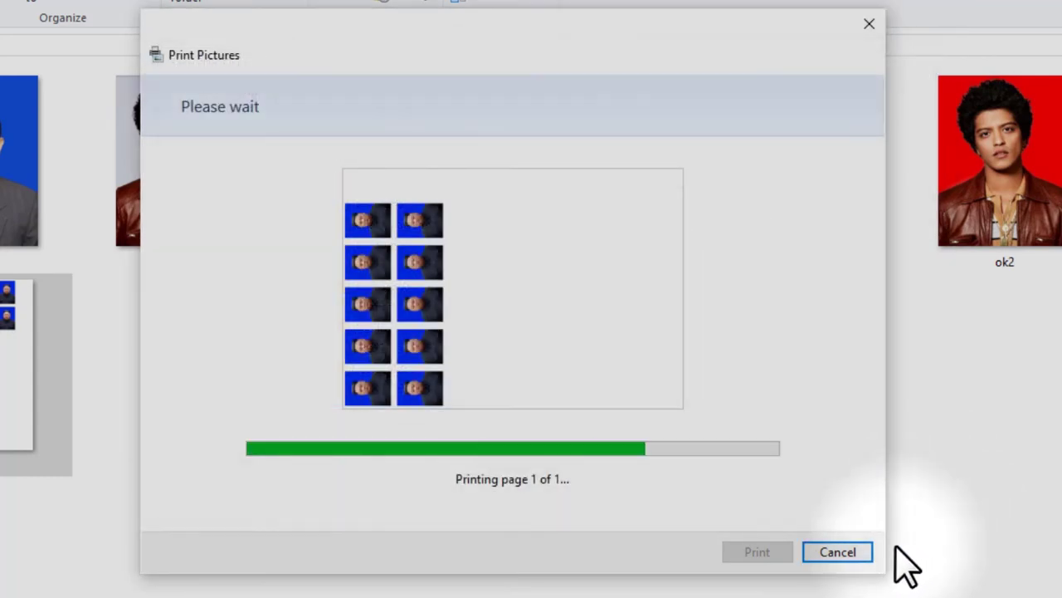
click(867, 553)
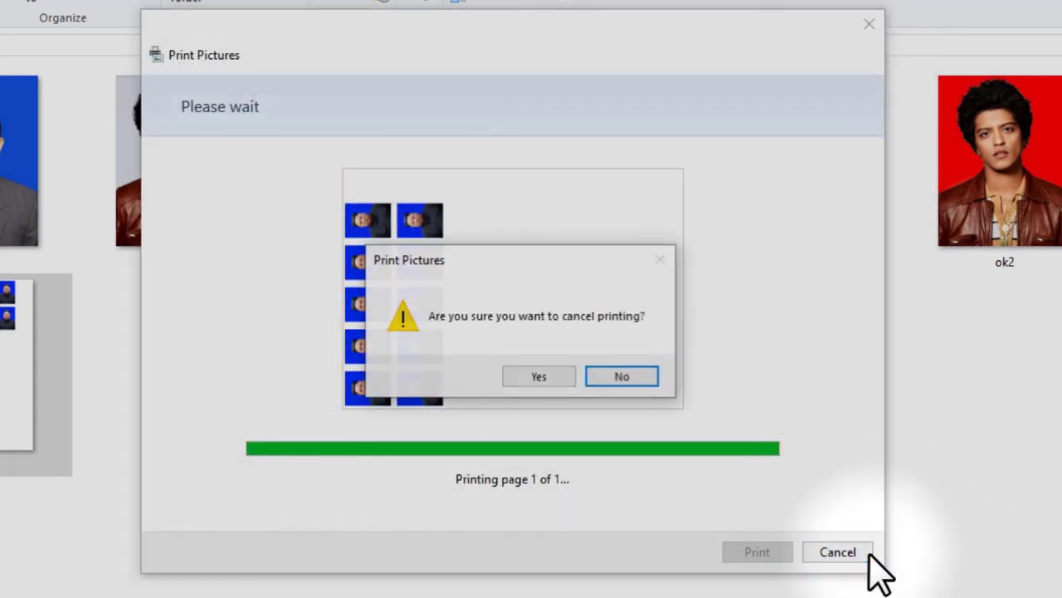
click(546, 384)
click(867, 24)
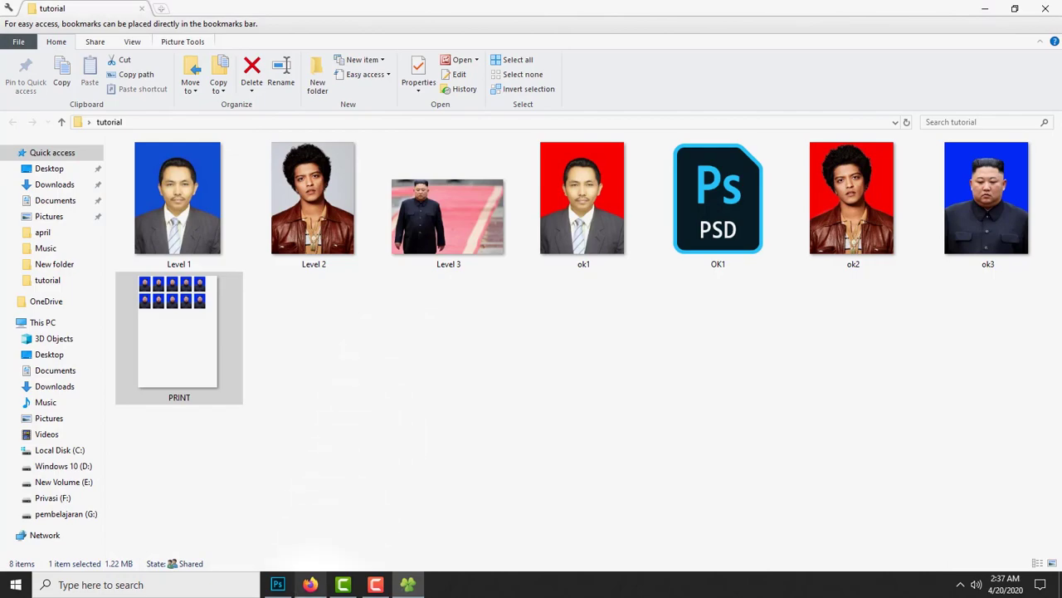
Bring Instagram in Firefox to the front and dismiss the Notifications prompt
click(310, 585)
click(596, 407)
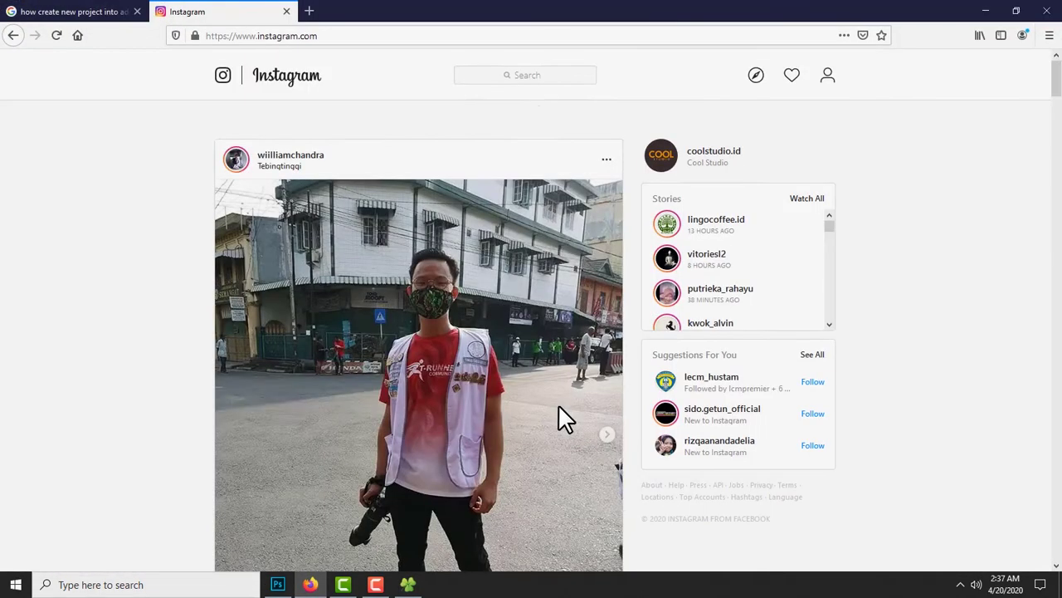
scroll(559, 415, down, 6)
scroll(493, 387, down, 4)
scroll(561, 101, down, 5)
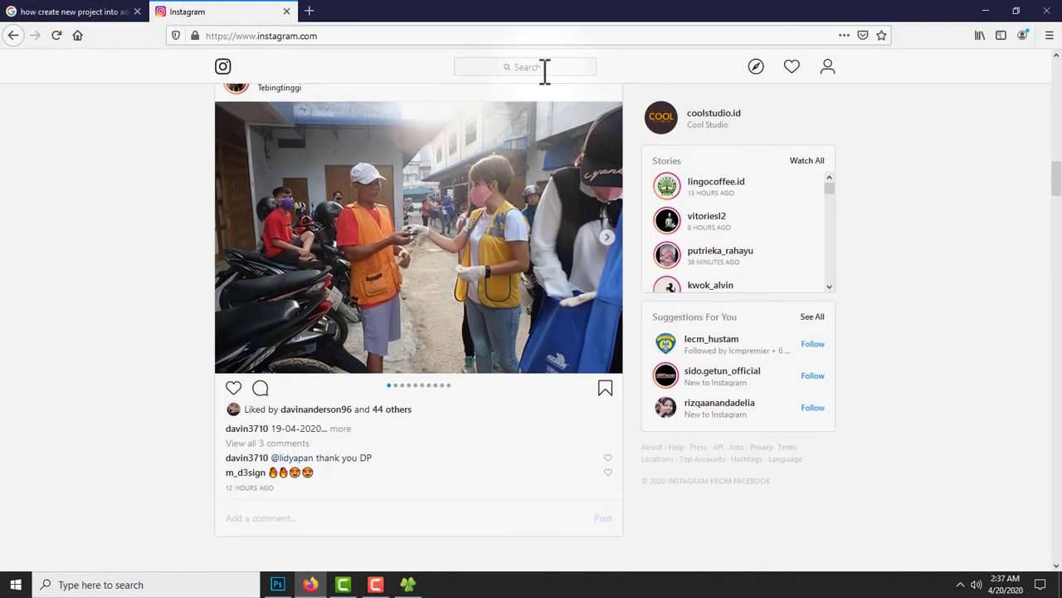
Search Instagram for the photo editor's account and open their profile
click(543, 71)
scroll(545, 70, up, 3)
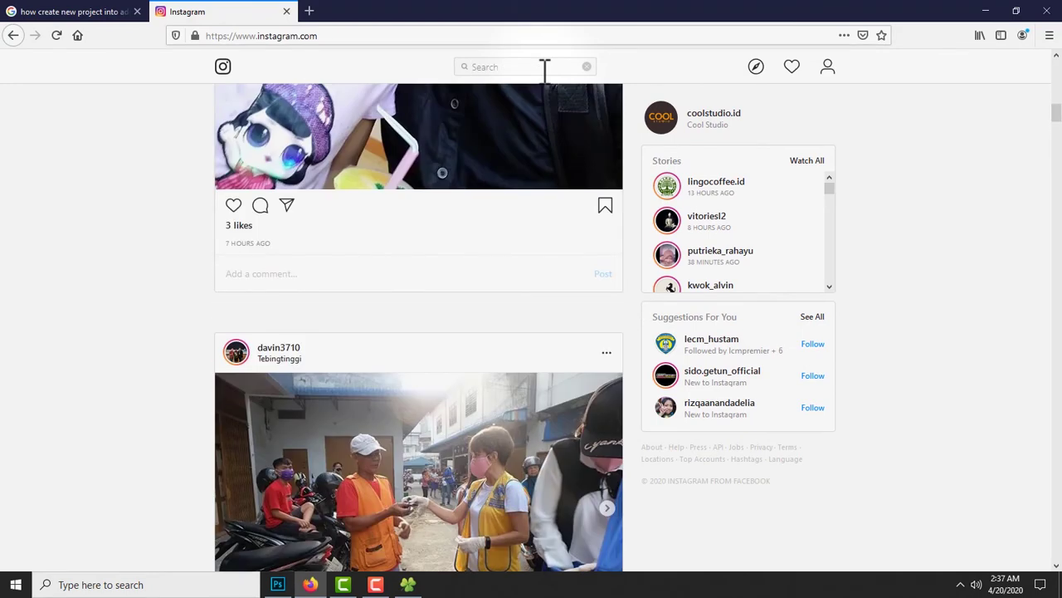
text(hendri)
click(540, 109)
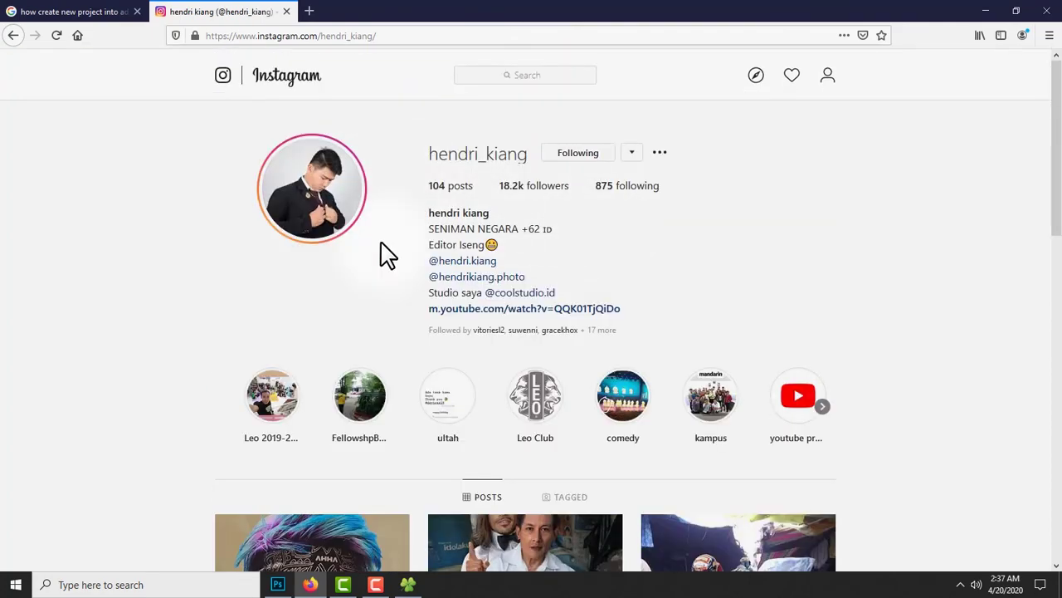
View the first post on the profile, then close it
scroll(382, 244, down, 5)
click(332, 237)
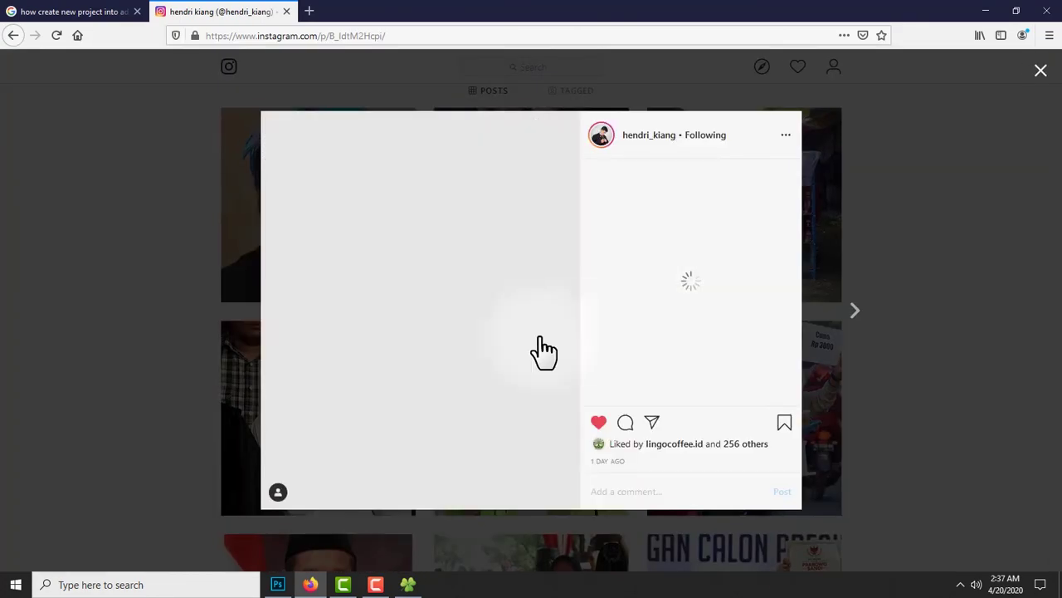
scroll(648, 274, down, 3)
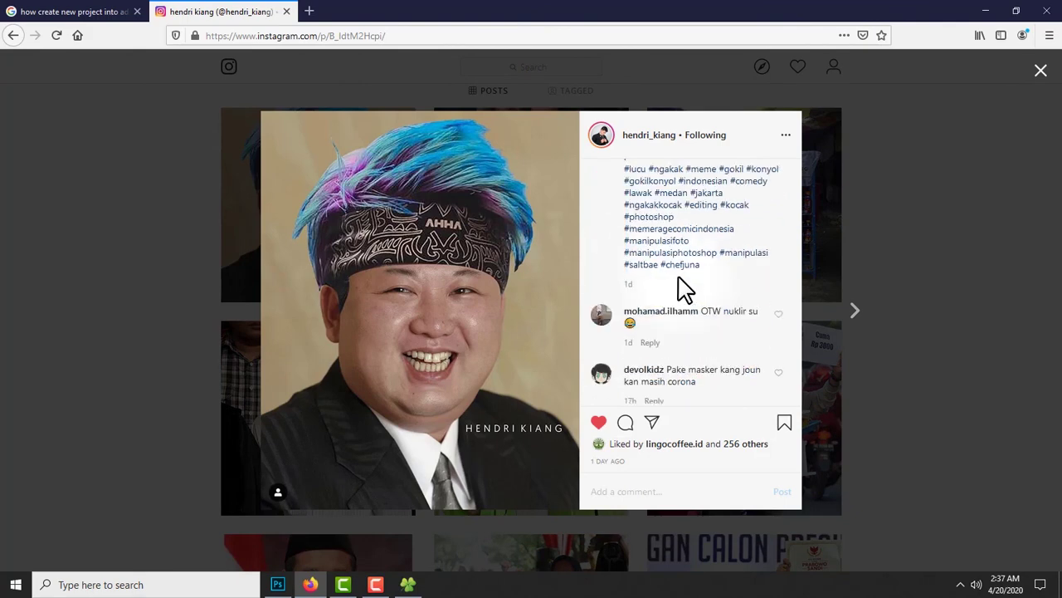
scroll(680, 286, down, 1)
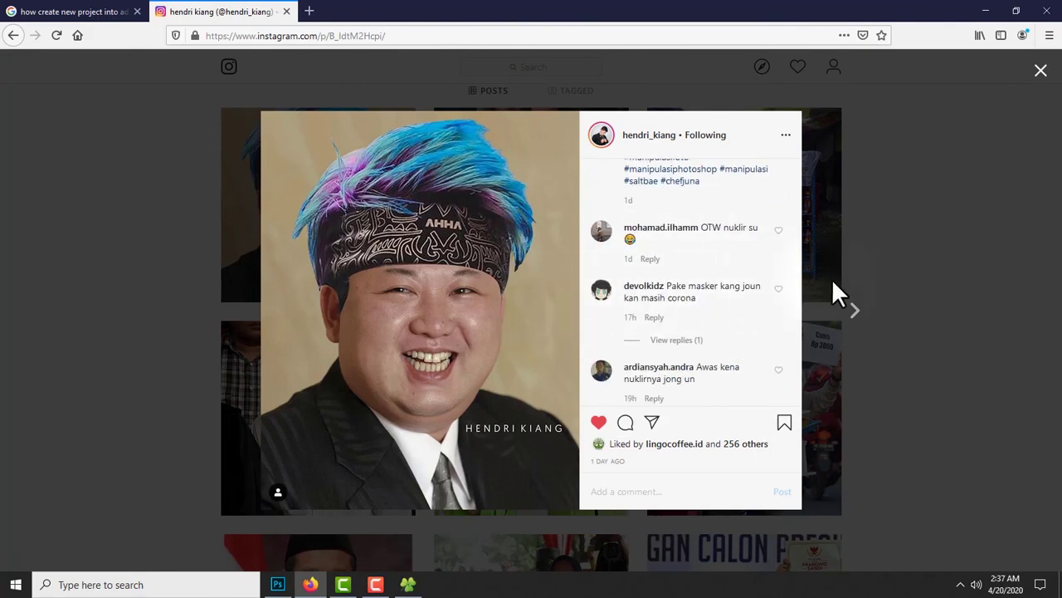
click(933, 223)
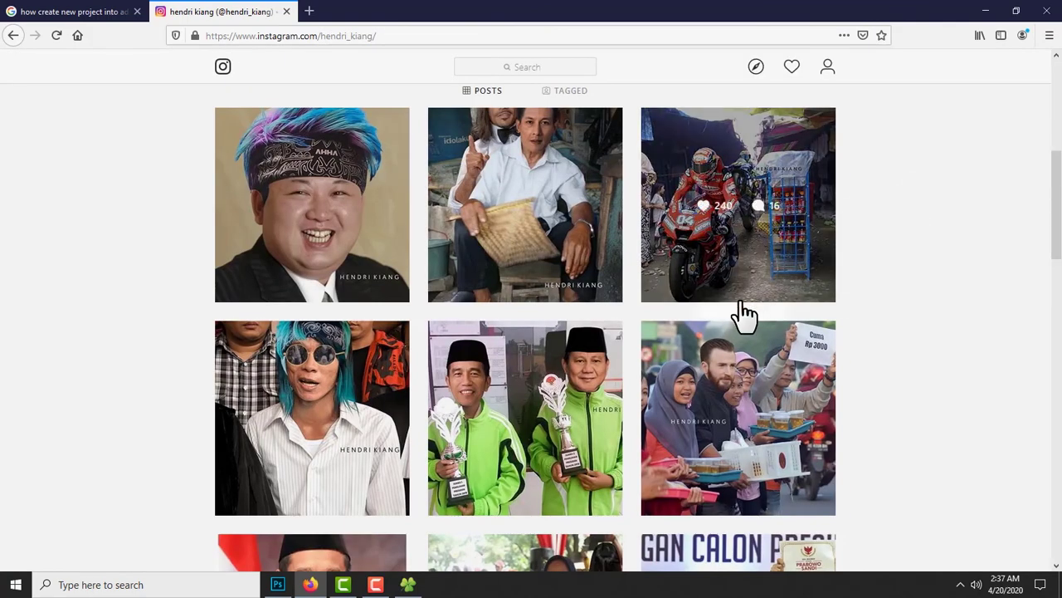
scroll(742, 314, up, 5)
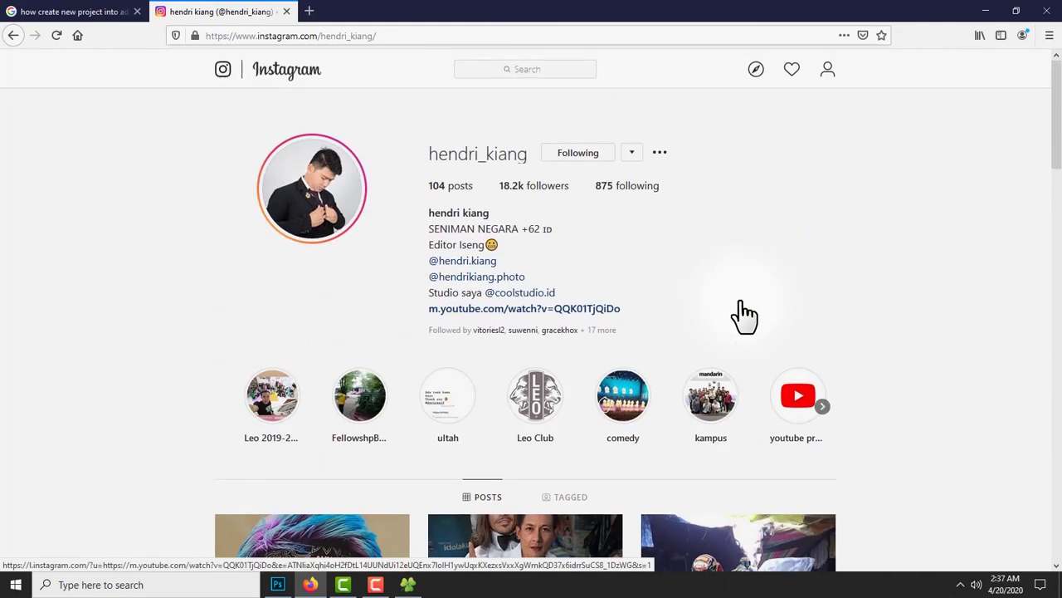
Minimise Firefox to show the tutorial folder and stop the Camtasia recording
click(985, 11)
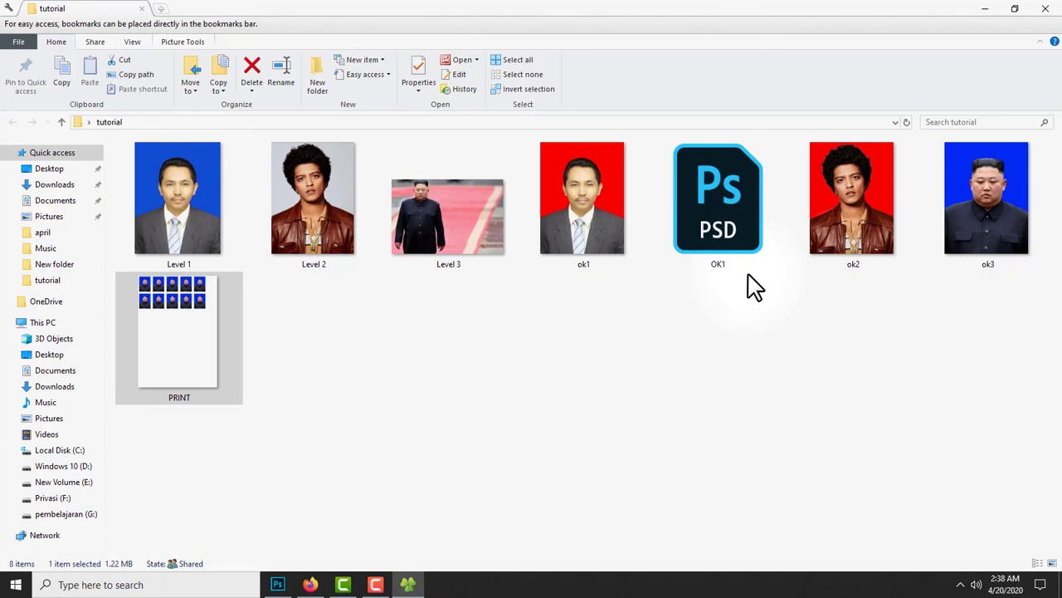
click(375, 584)
click(1032, 525)
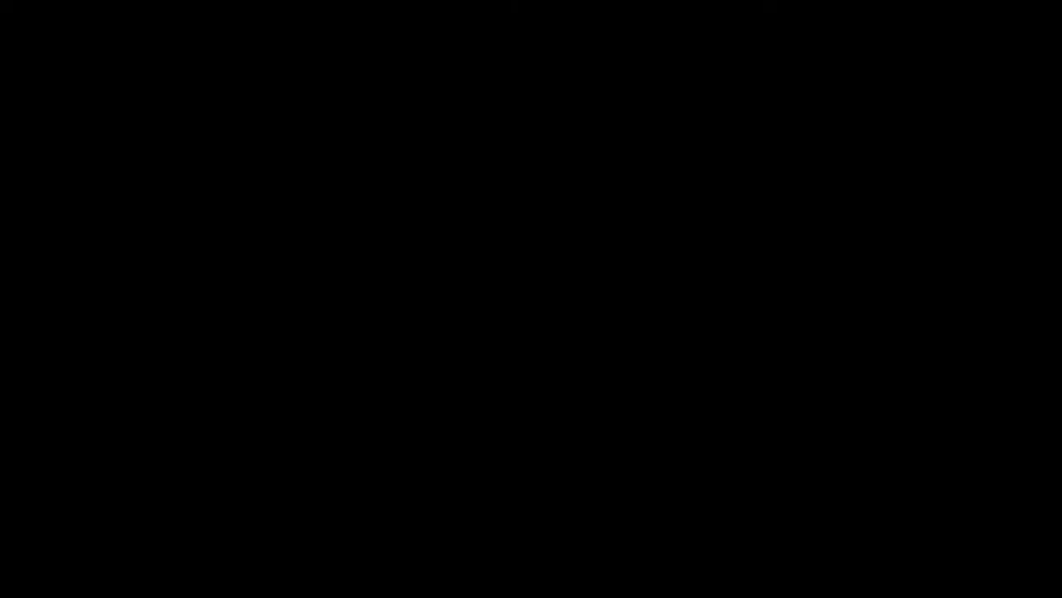